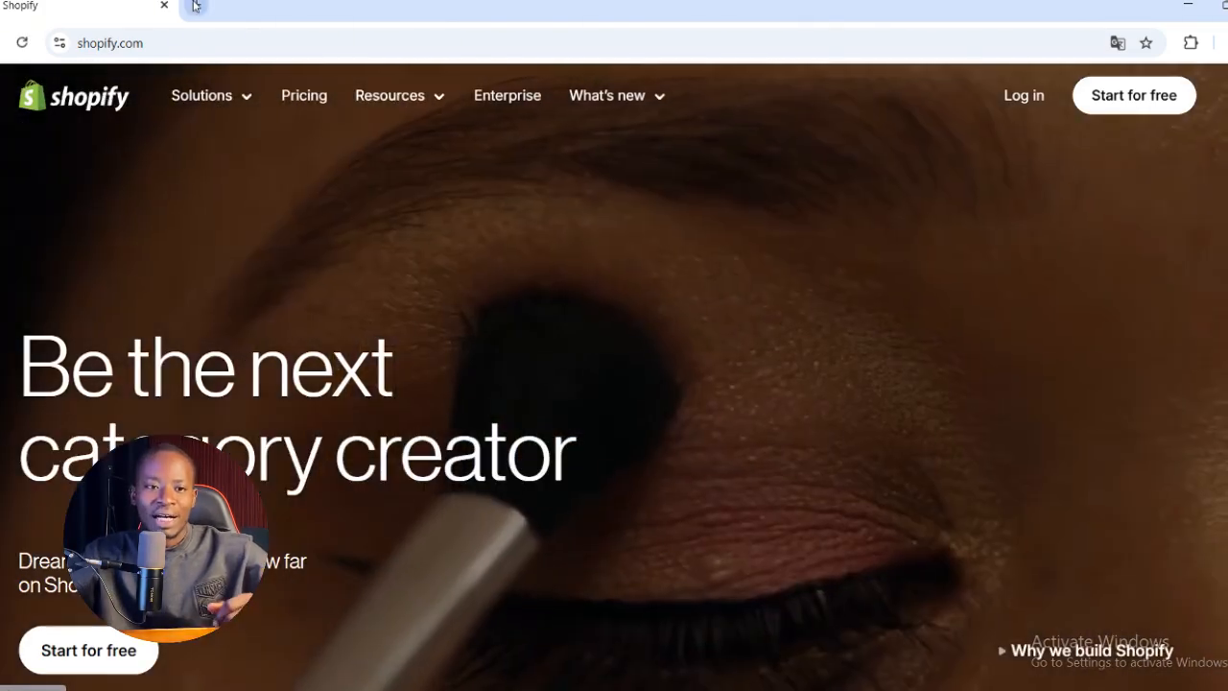
# Search the web for "shopify" and open the Shopify France site from the results
pyautogui.click(195, 45)
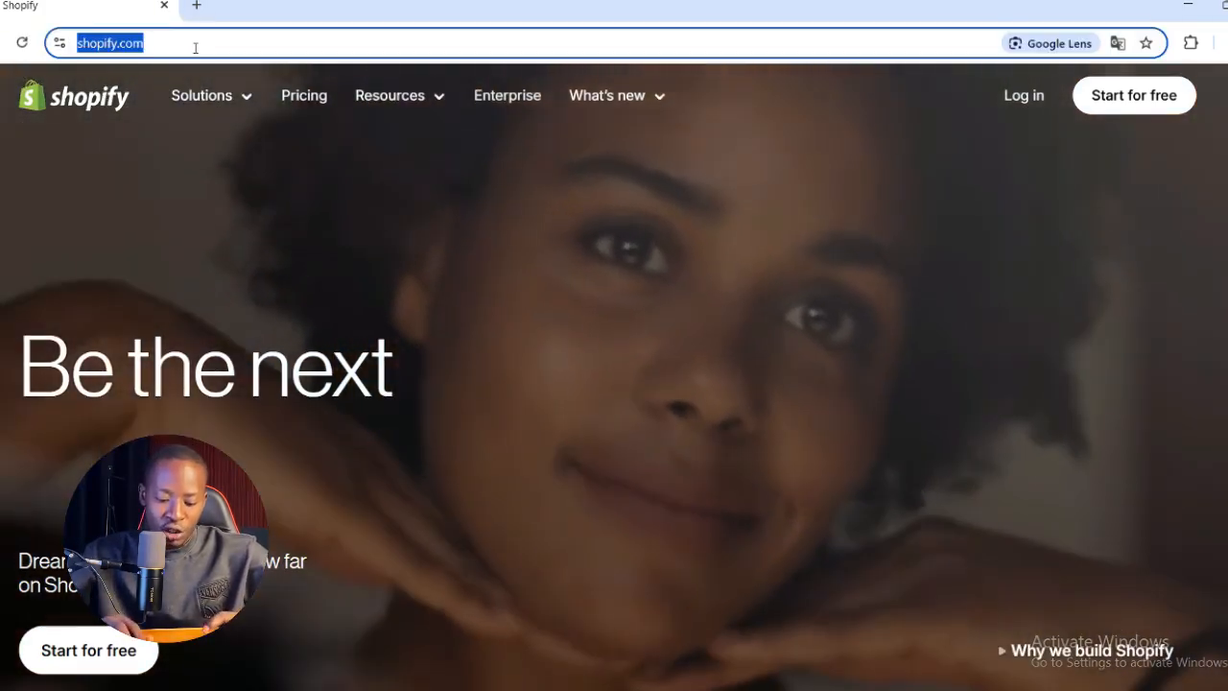
pyautogui.write('shopif')
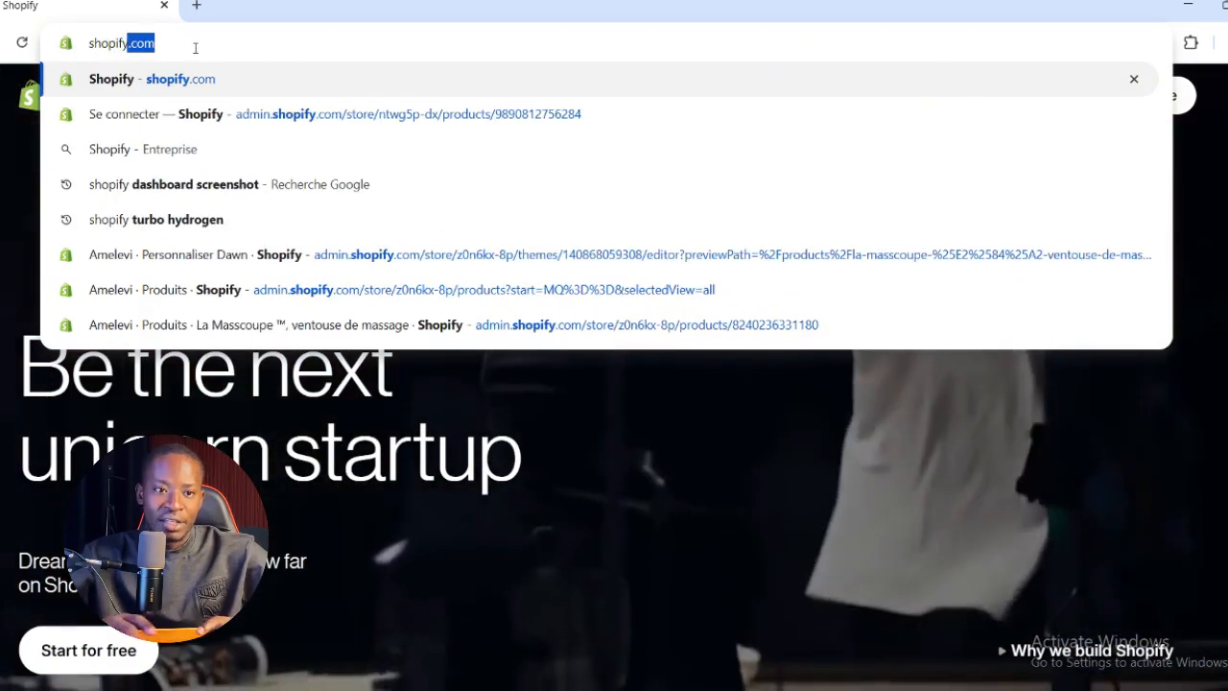
pyautogui.write('y')
pyautogui.press('Return')
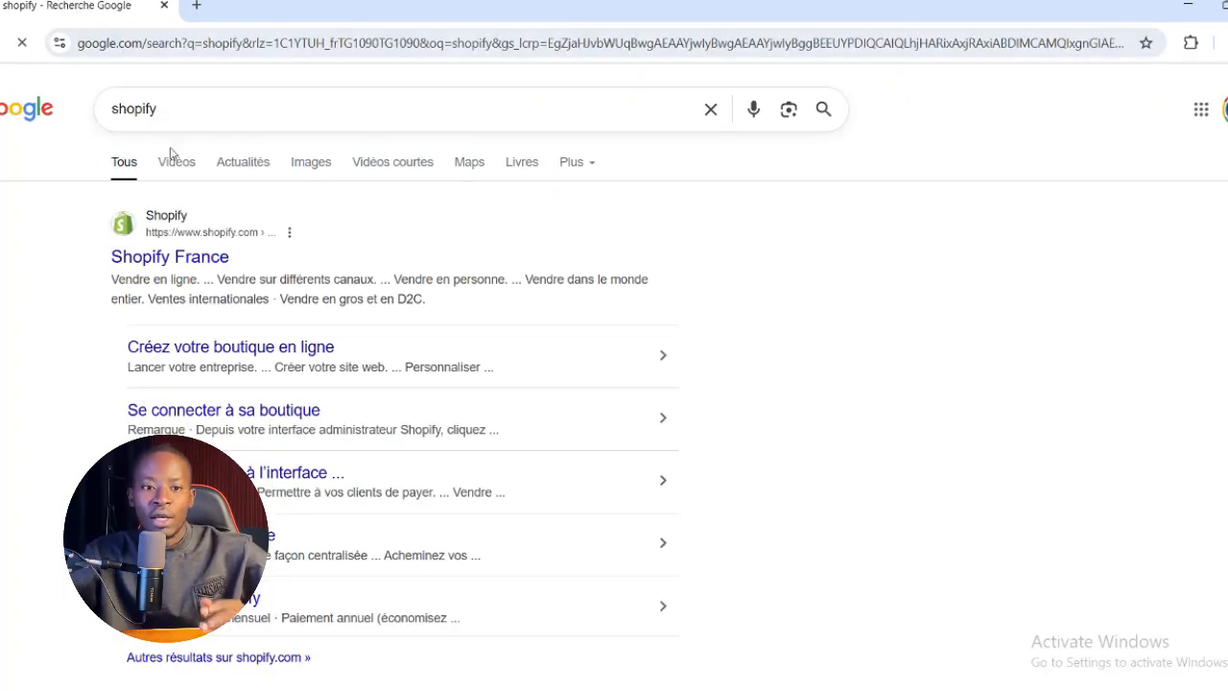
pyautogui.click(215, 259)
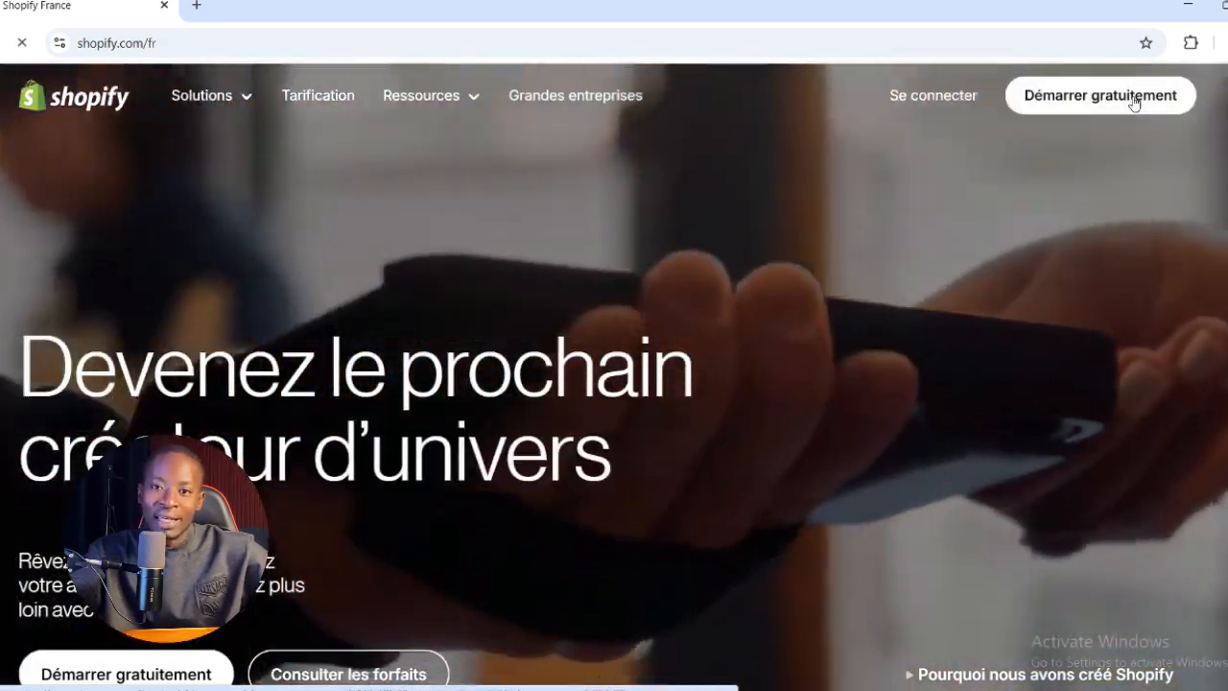
# Start the free trial sign-up with Google and choose the first listed Google account
pyautogui.click(1134, 102)
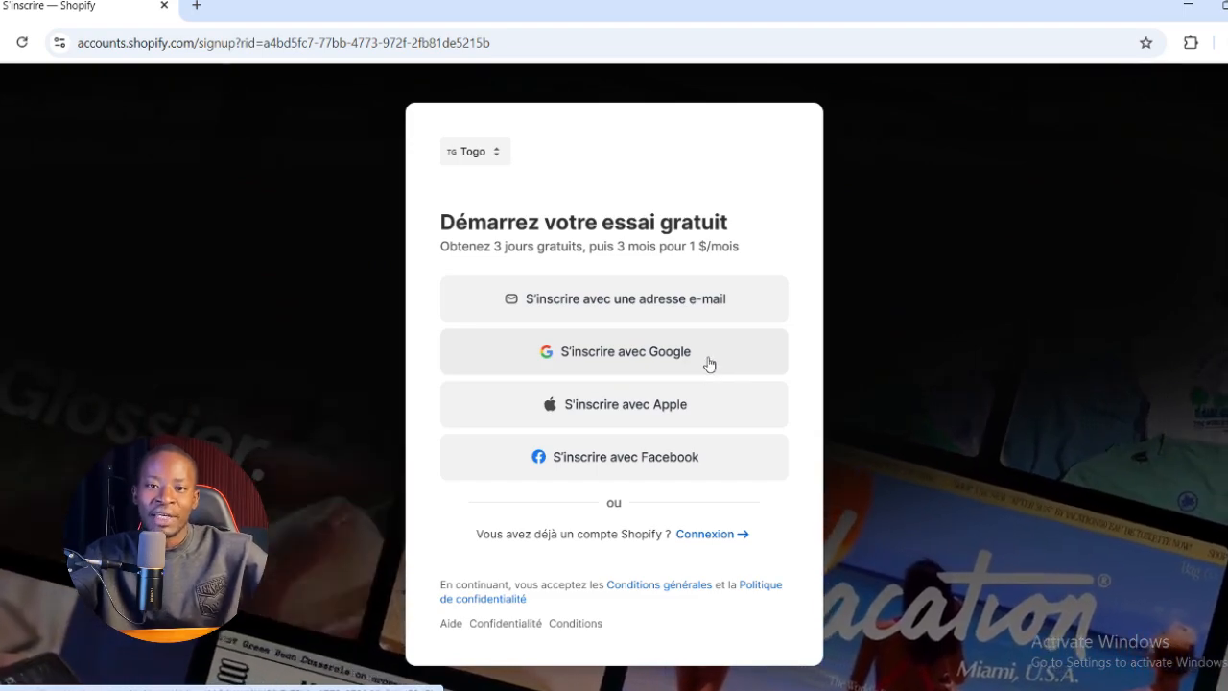
pyautogui.click(648, 357)
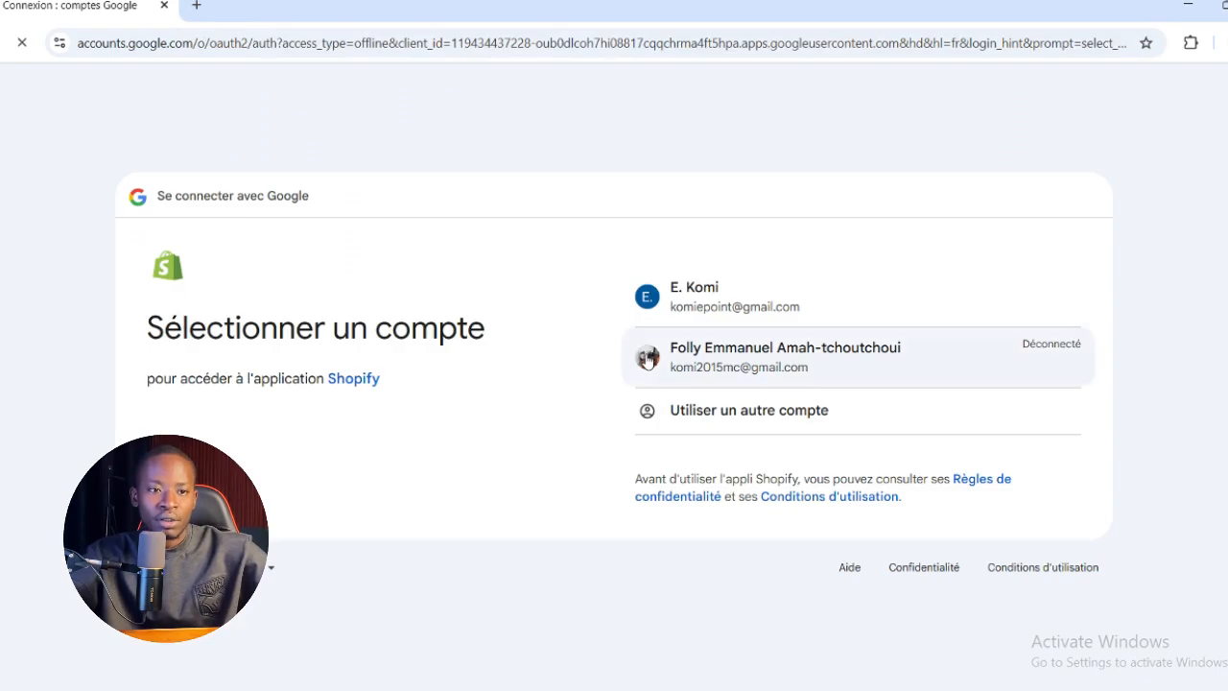
pyautogui.click(812, 309)
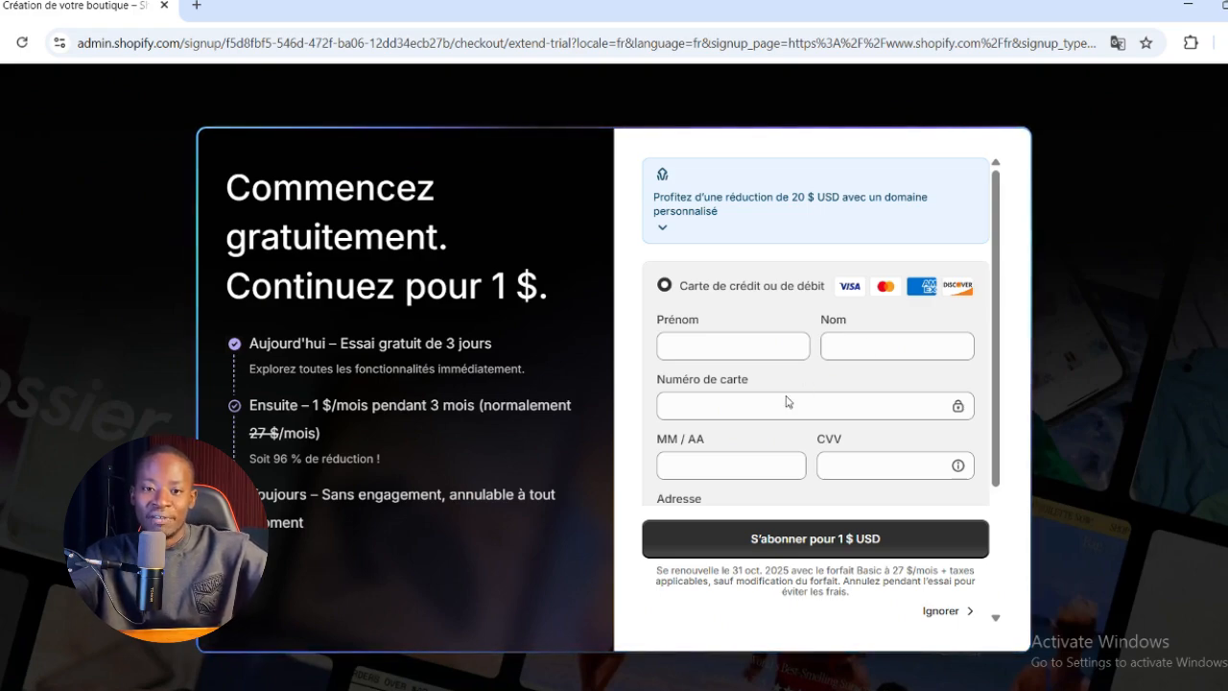
# Fill the payment form with the first saved Visa card and subscribe to the 1 $ USD trial offer
pyautogui.click(741, 348)
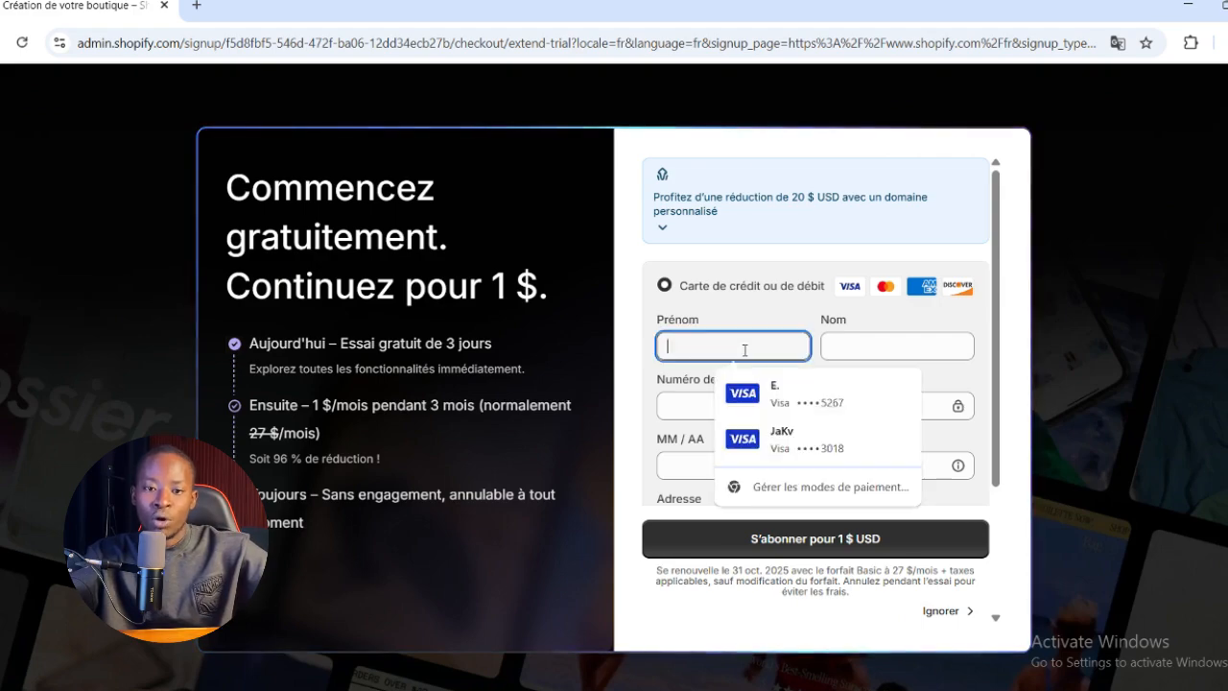
pyautogui.click(764, 408)
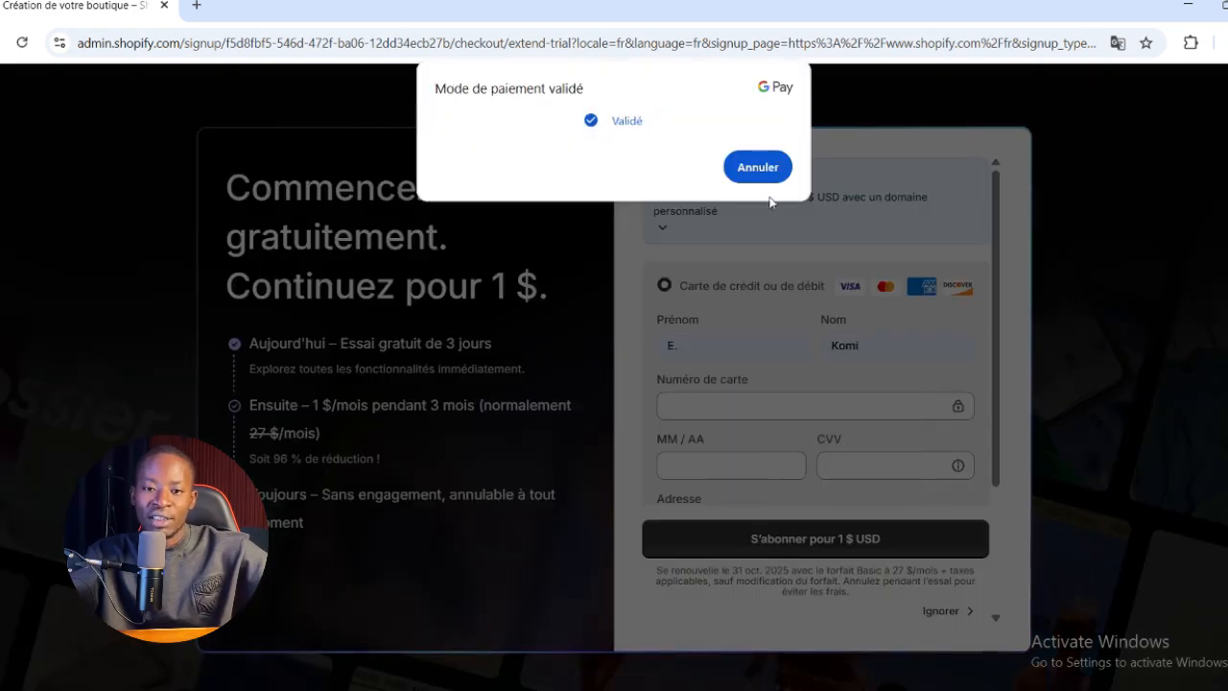
pyautogui.click(758, 167)
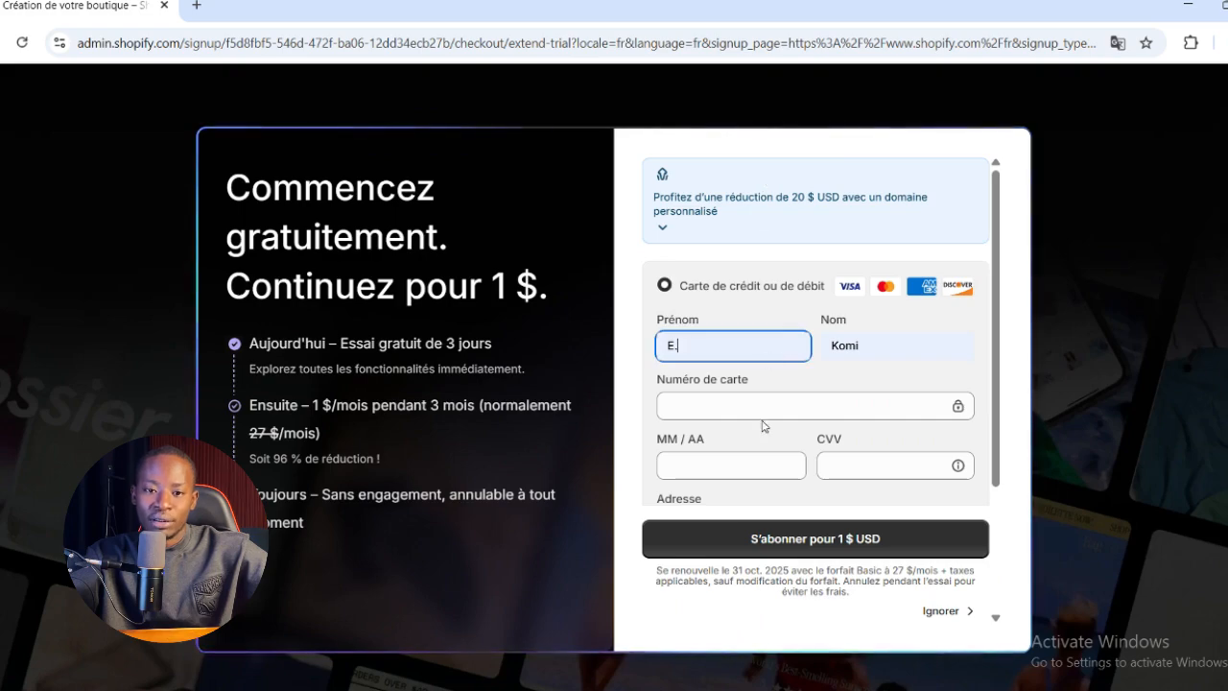
pyautogui.click(805, 526)
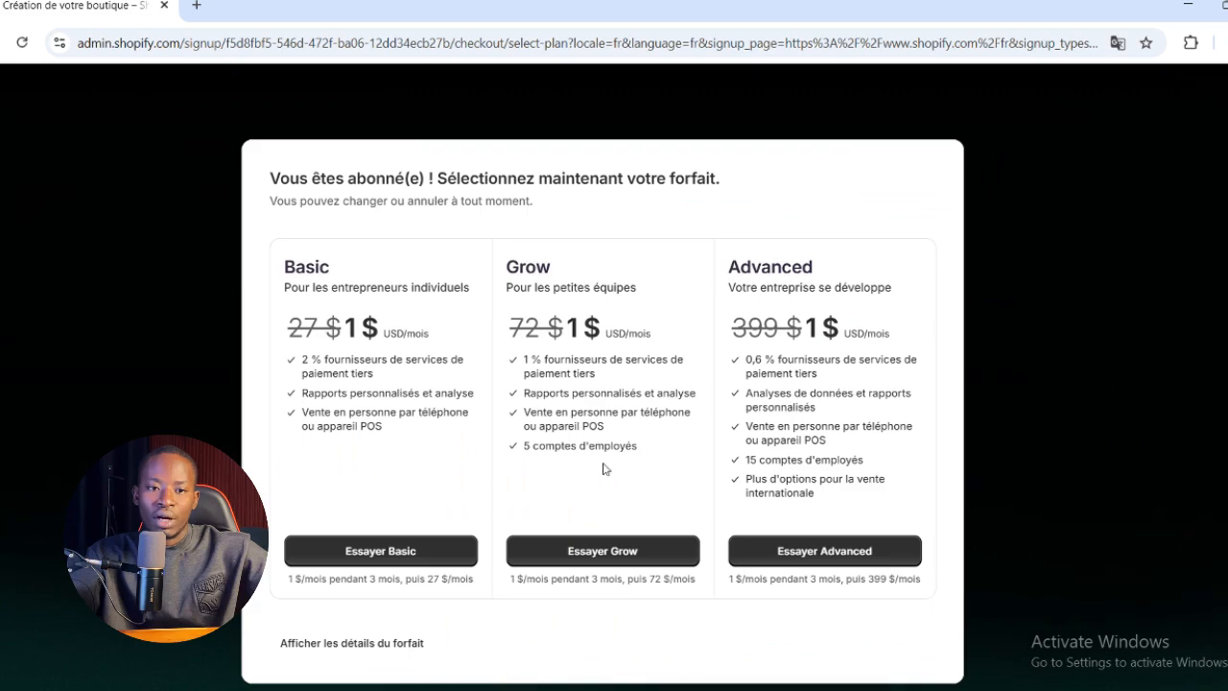
# Choose the Basic plan for the store and skip the personalised setup questions
pyautogui.scroll(-1, 326, 190)
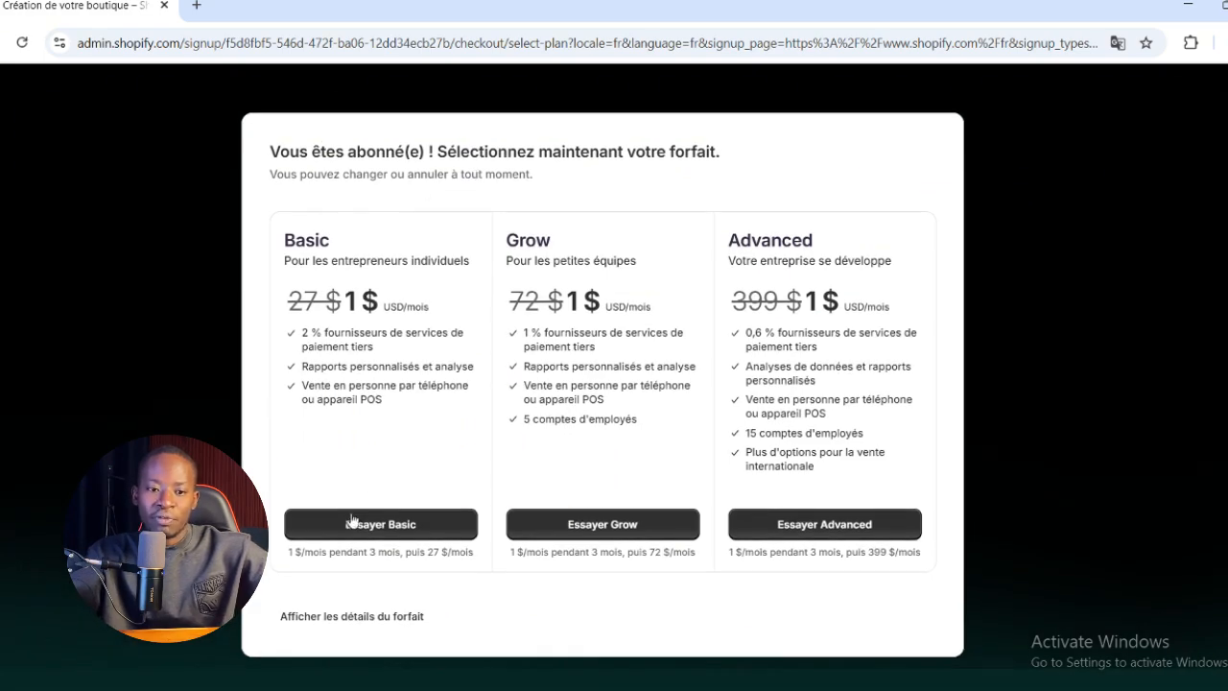
pyautogui.click(386, 534)
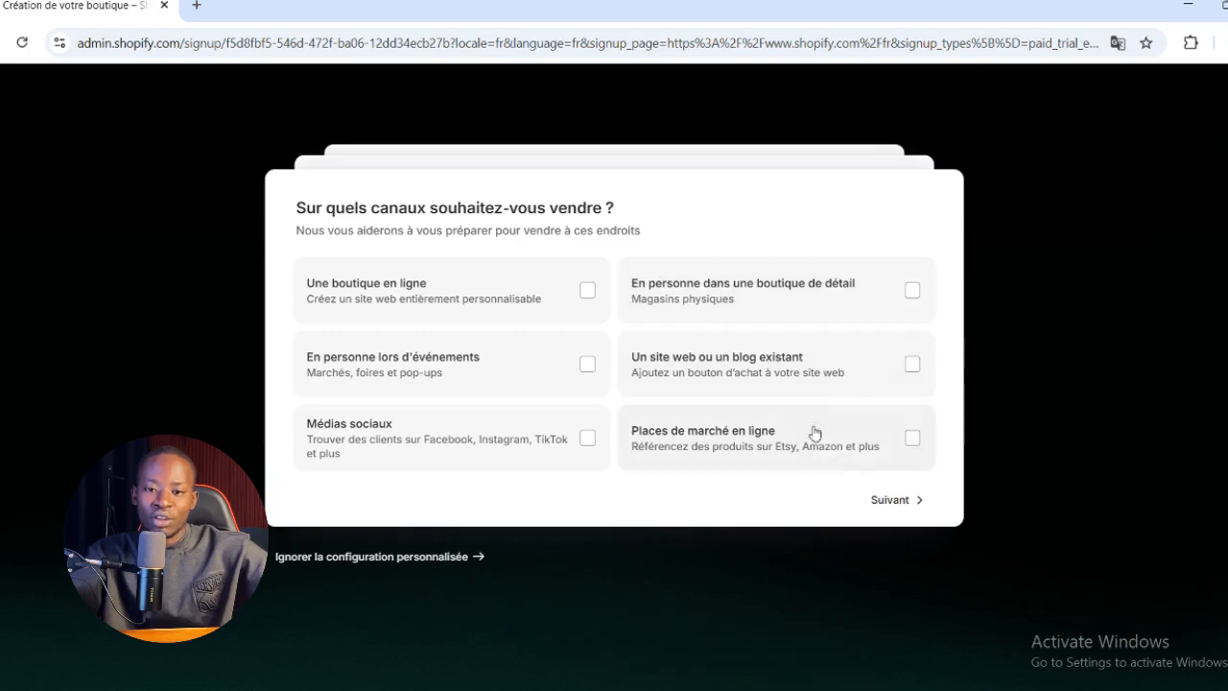
pyautogui.click(399, 563)
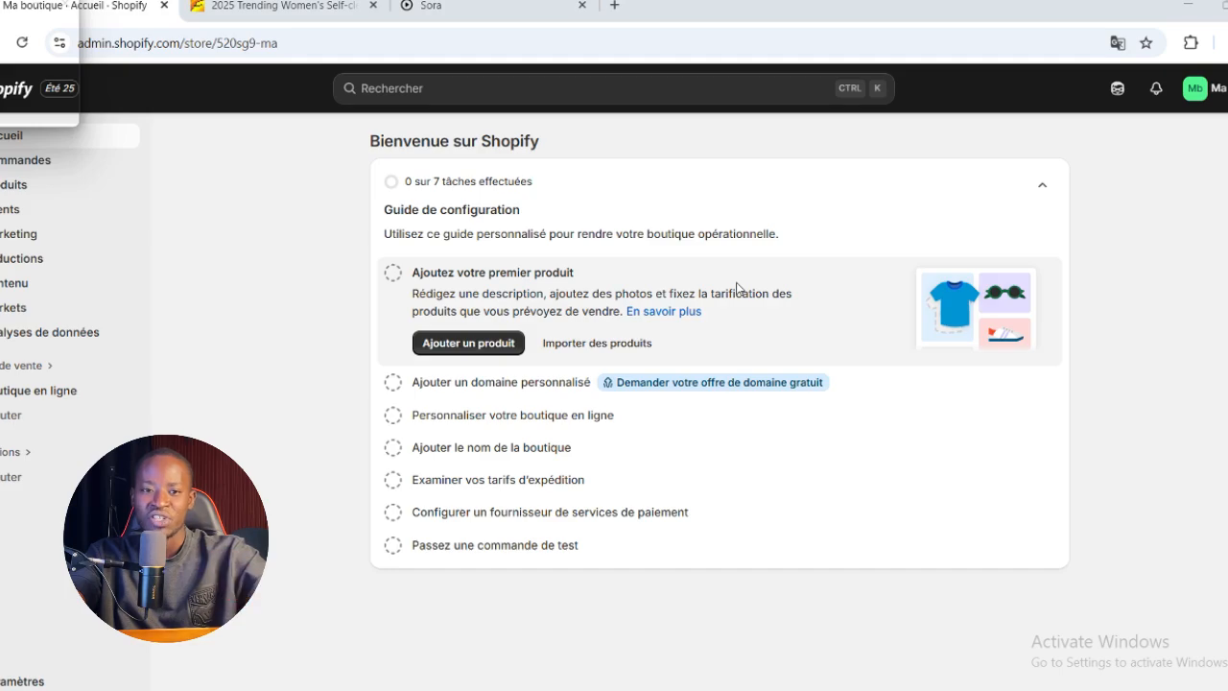
# Open the form for adding the first product and consult the self-cleaning hair brush listing on Alibaba
pyautogui.click(458, 343)
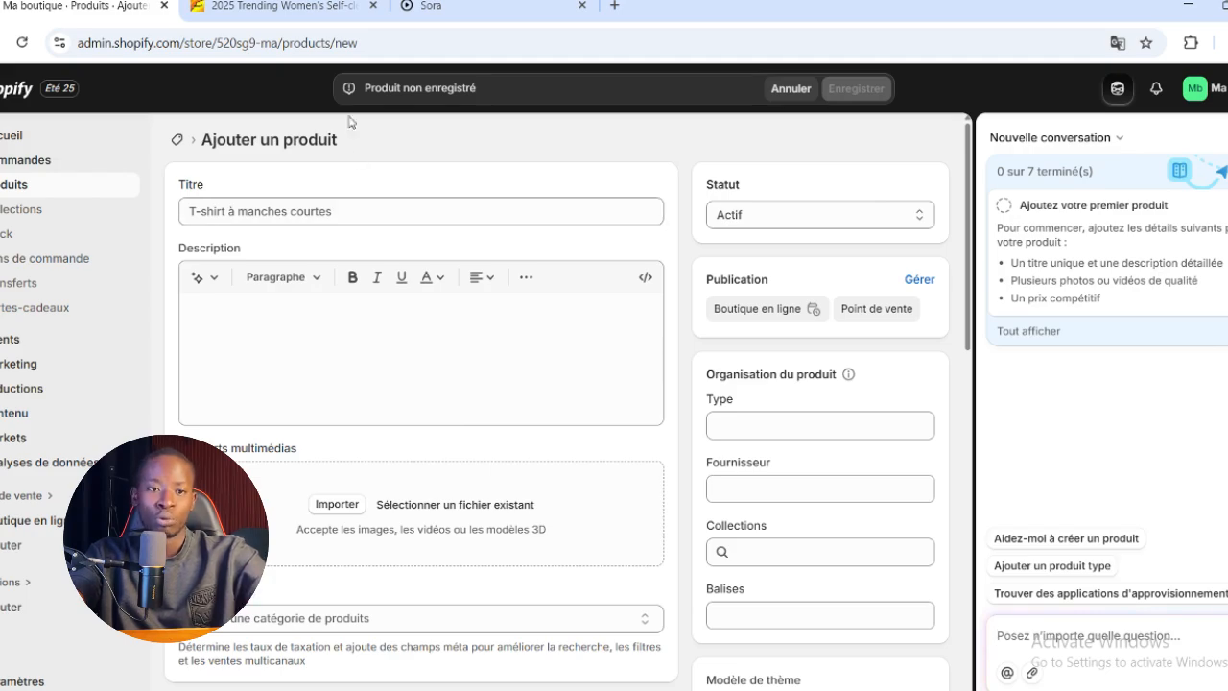
pyautogui.click(278, 7)
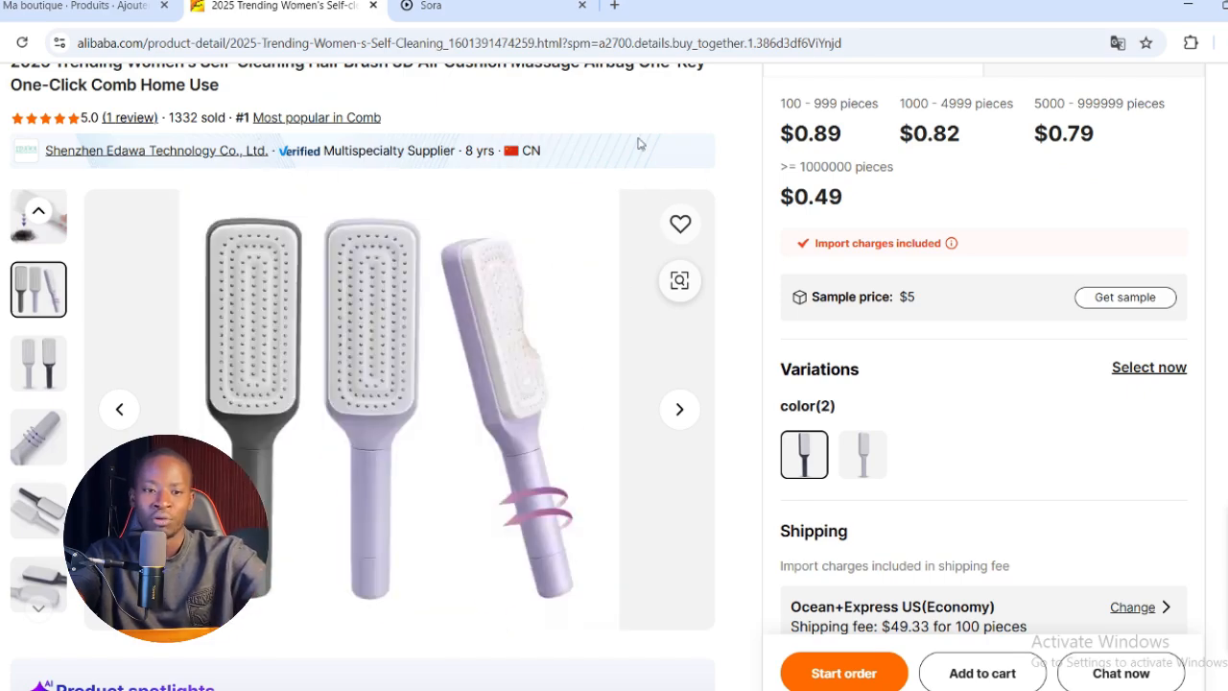
pyautogui.scroll(3, 662, 154)
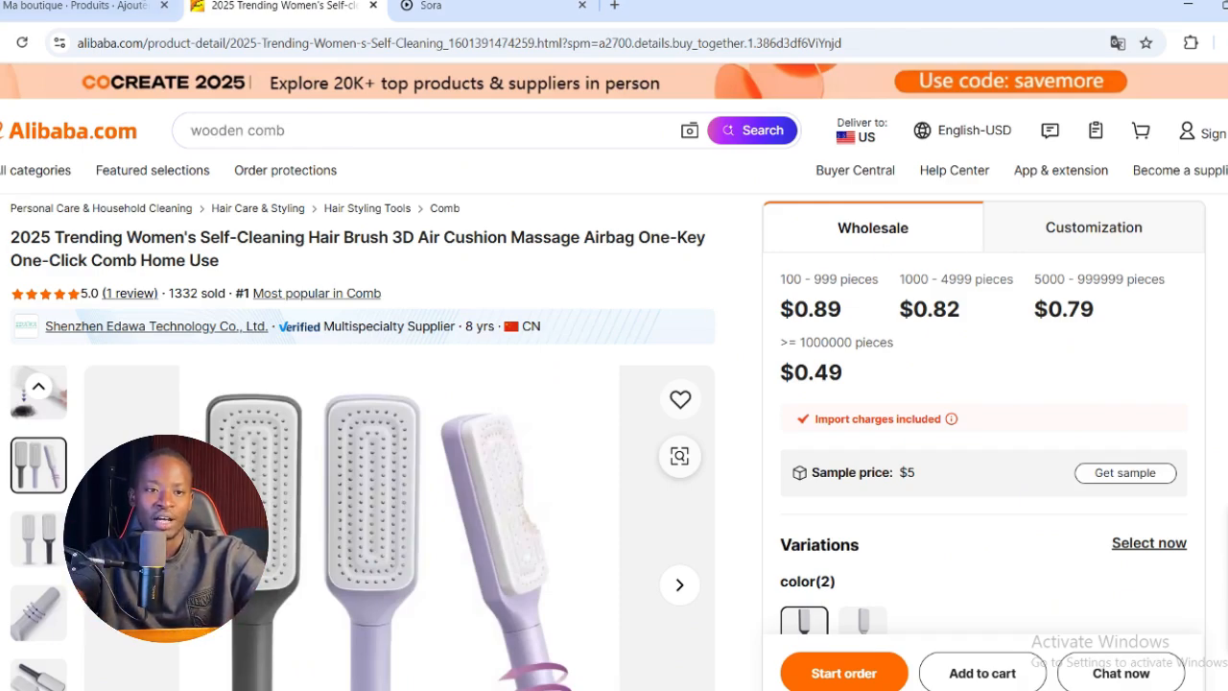
# Return to the Shopify product form and enter the title "Mao Brosse, Brosse a cheveux avec netoyage automatique"
pyautogui.click(67, 4)
pyautogui.click(401, 212)
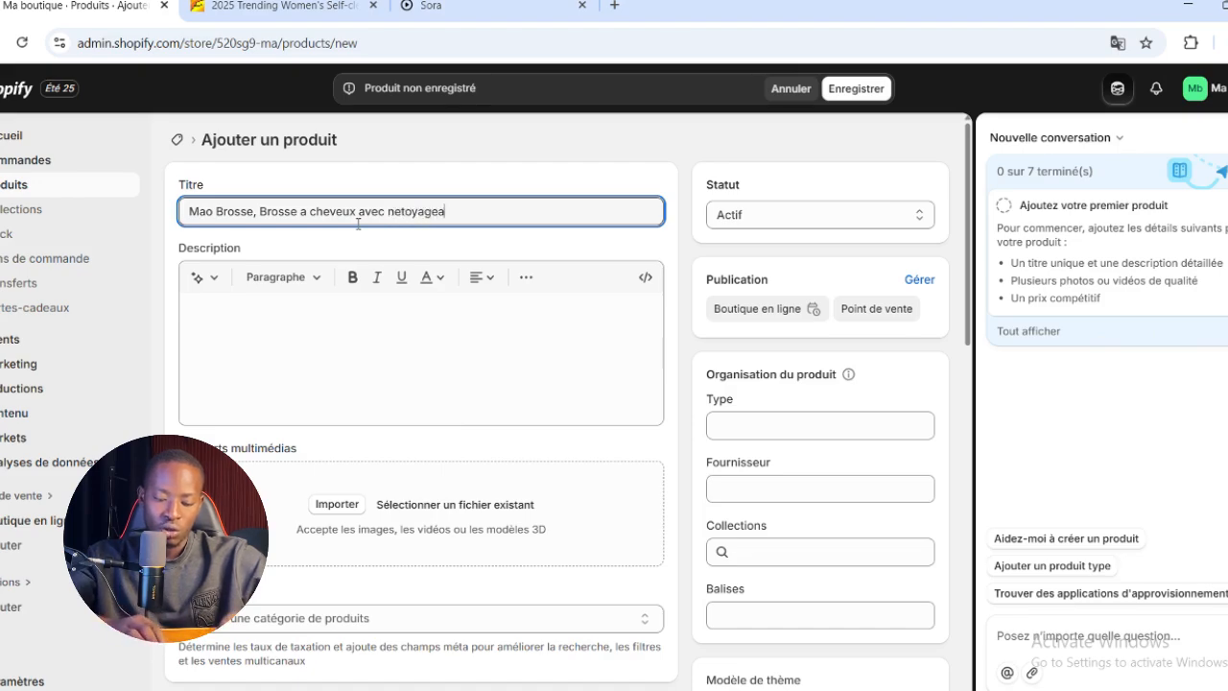
pyautogui.press('BackSpace')
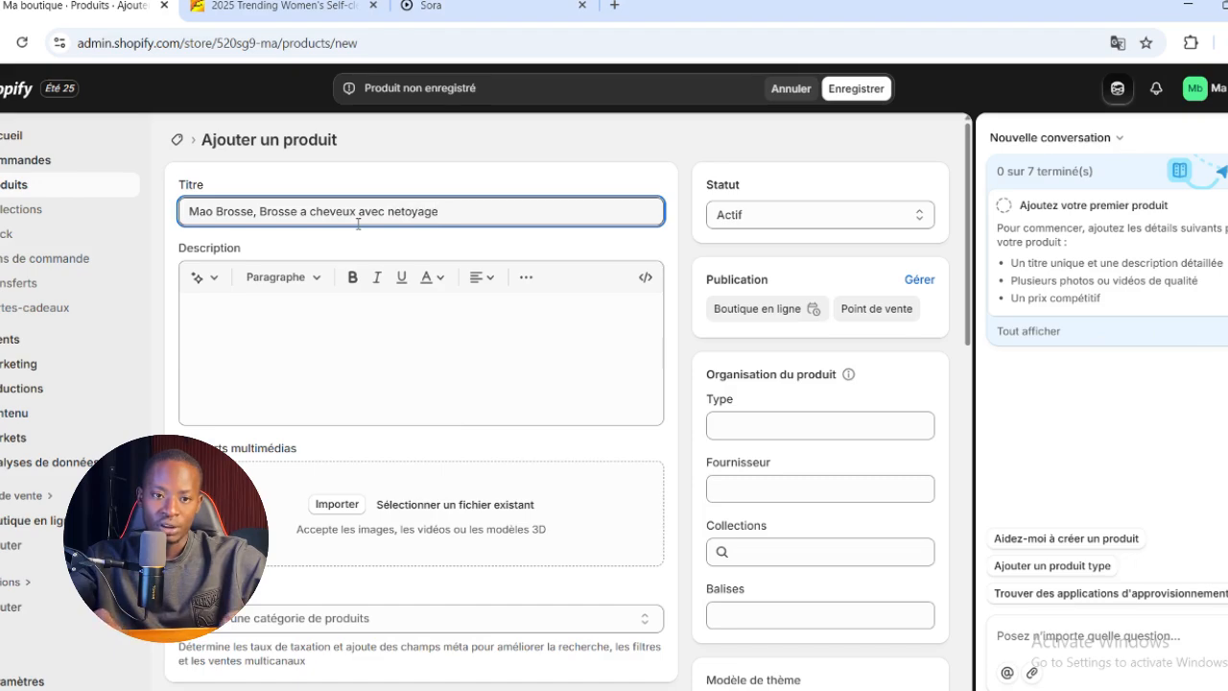
pyautogui.write('aut')
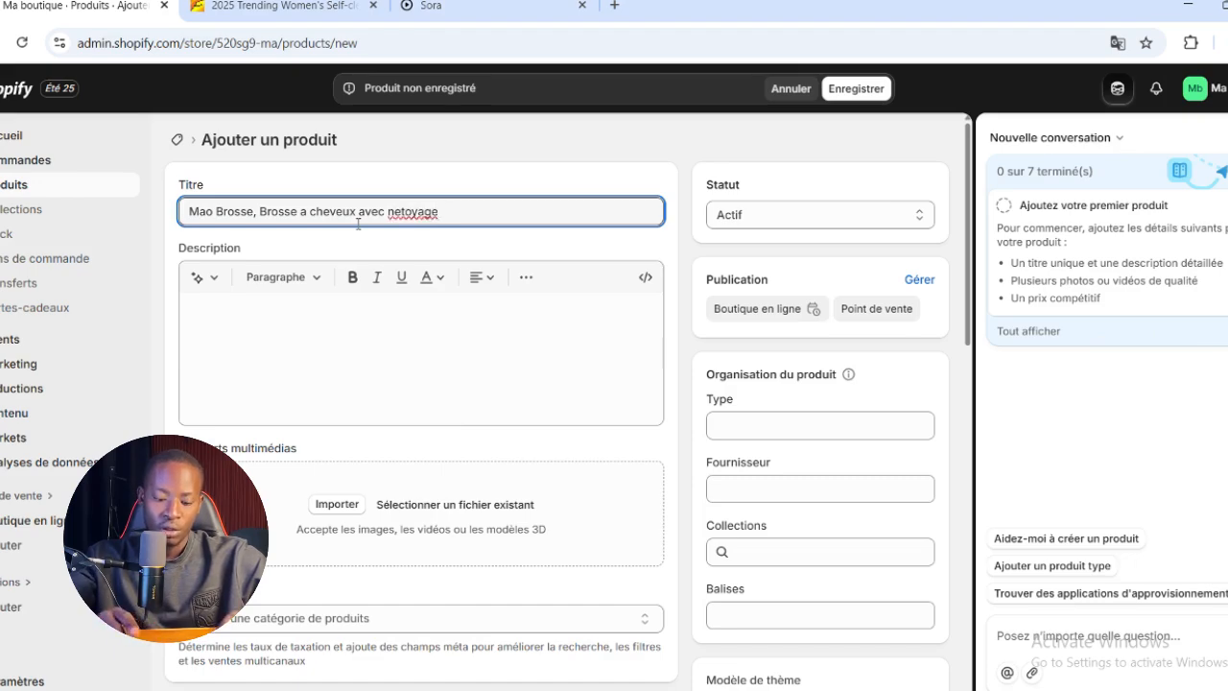
pyautogui.write('oma')
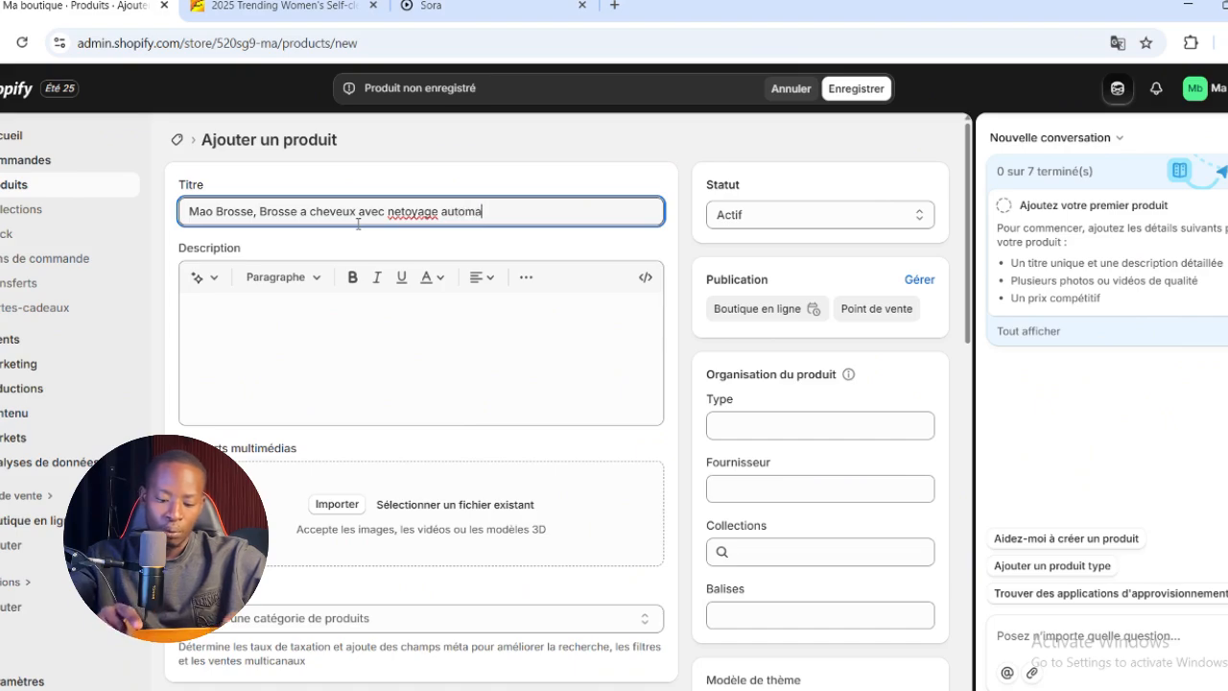
pyautogui.write('tioque')
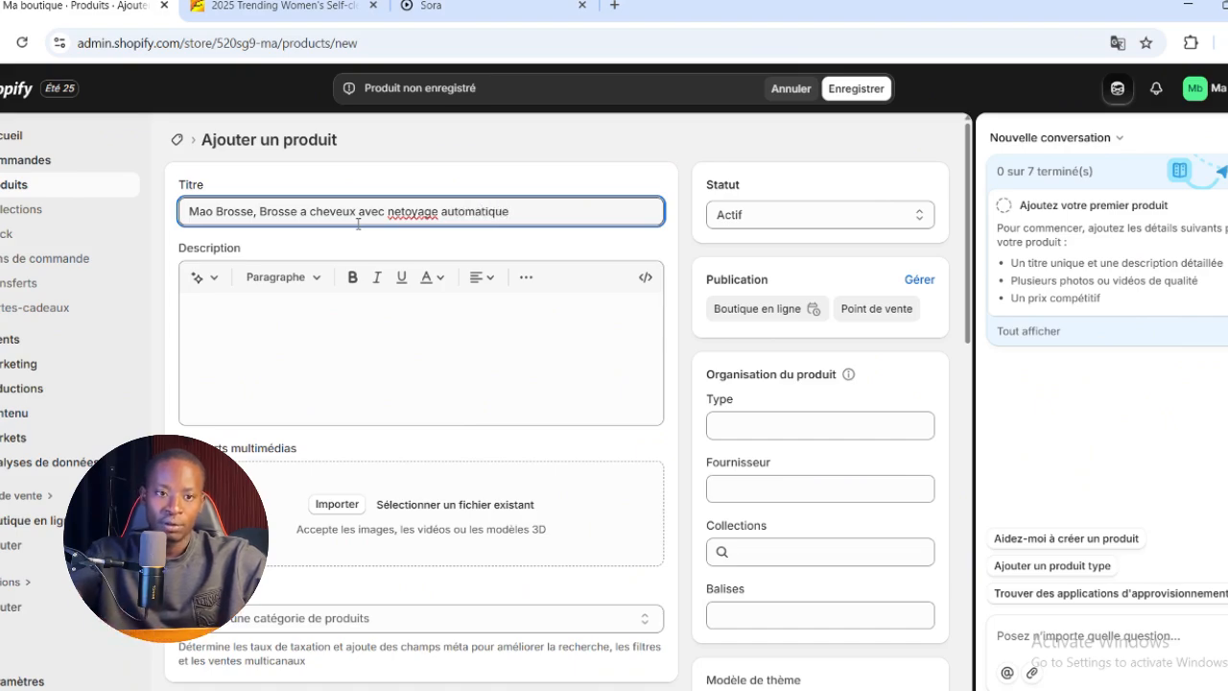
# Correct the misspelled word "netoyage" in the product title to "nettoyage"
pyautogui.rightClick(411, 212)
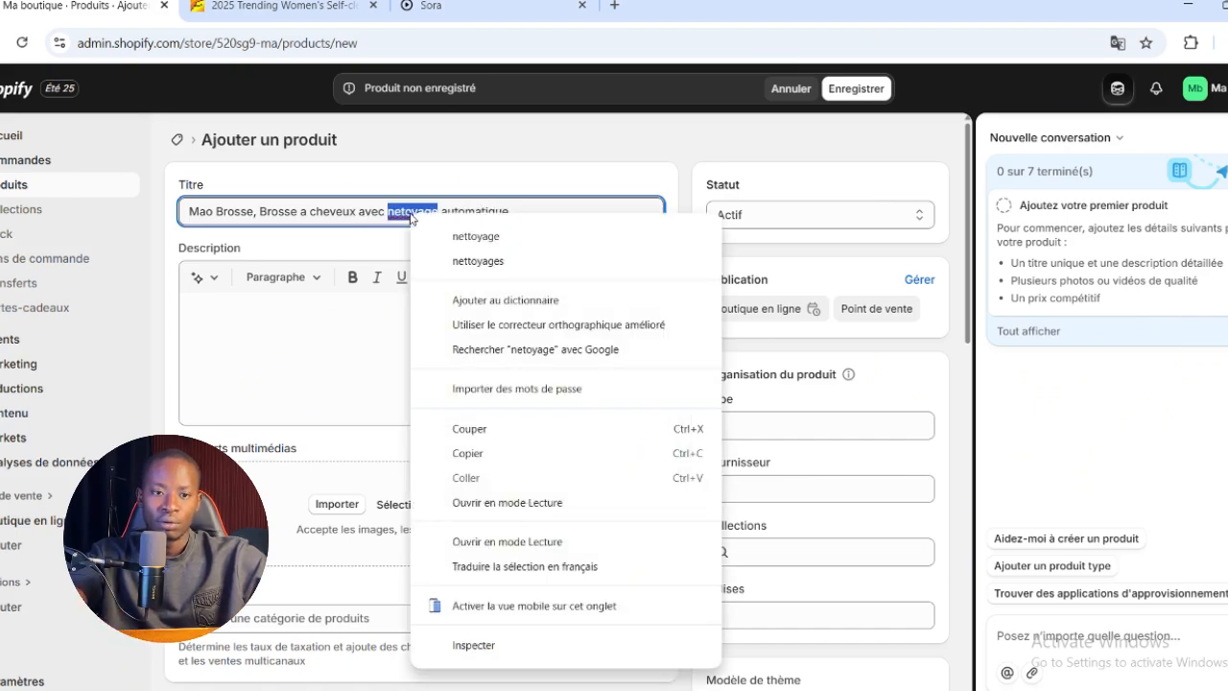
pyautogui.click(450, 236)
pyautogui.rightClick(484, 208)
pyautogui.click(415, 211)
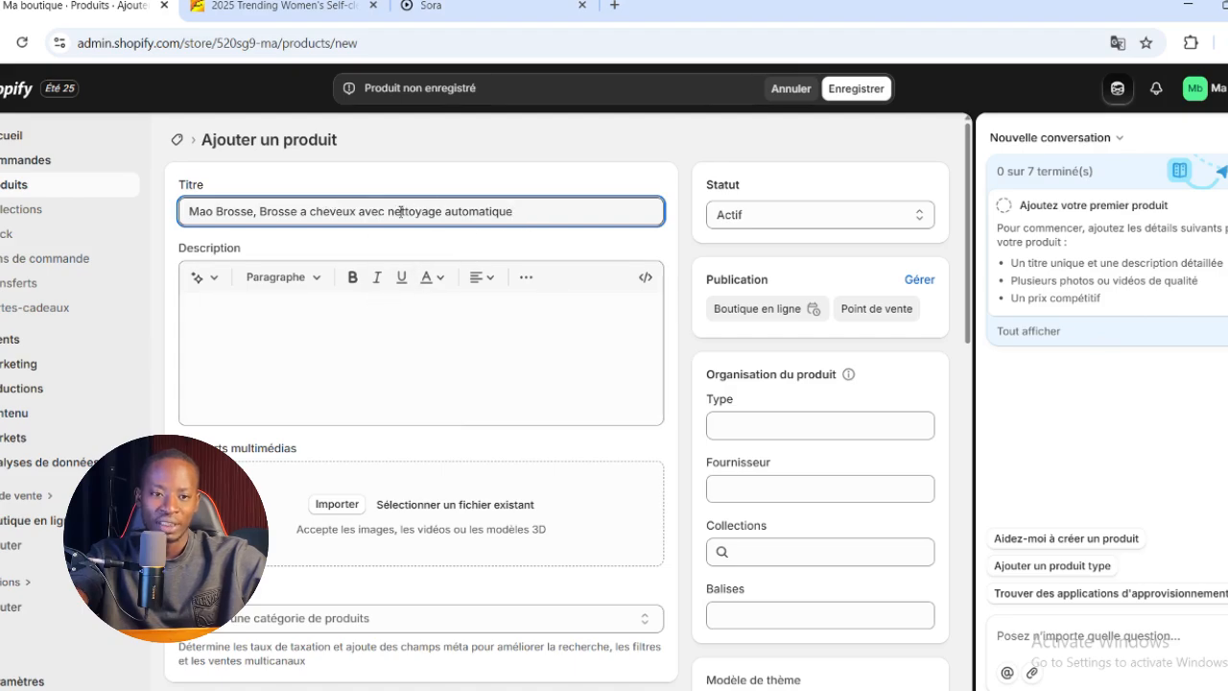
# Copy the full product title and switch to ChatGPT
pyautogui.click(341, 326)
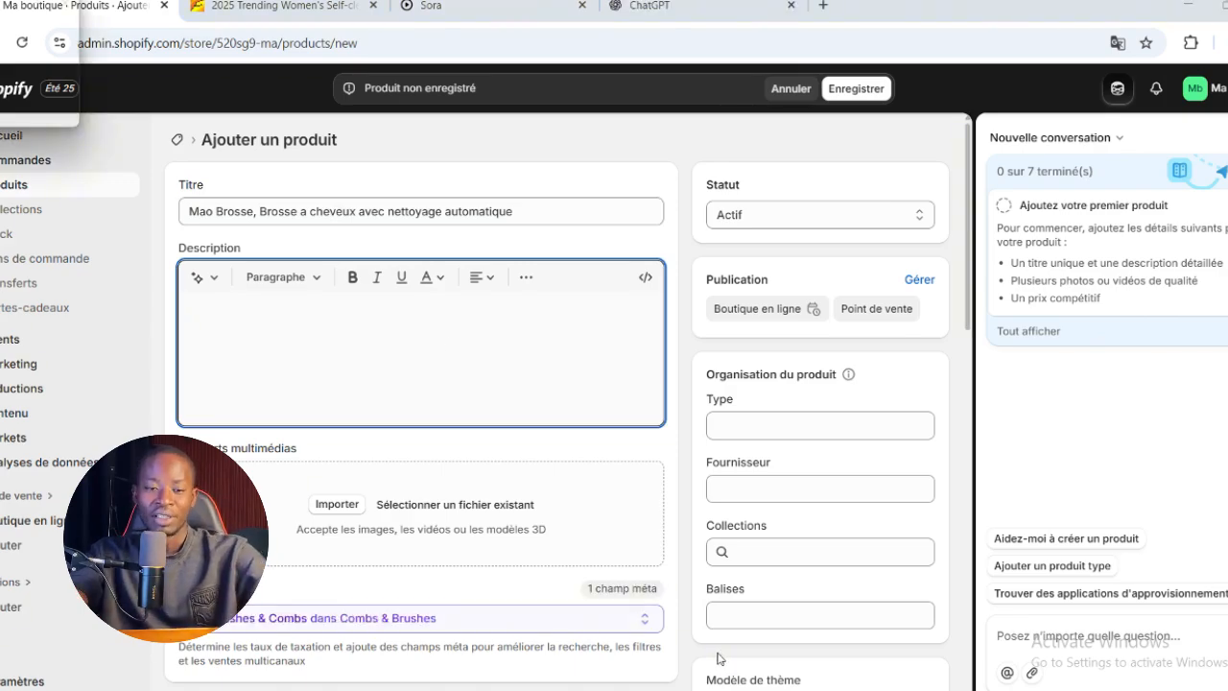
pyautogui.tripleClick(393, 213)
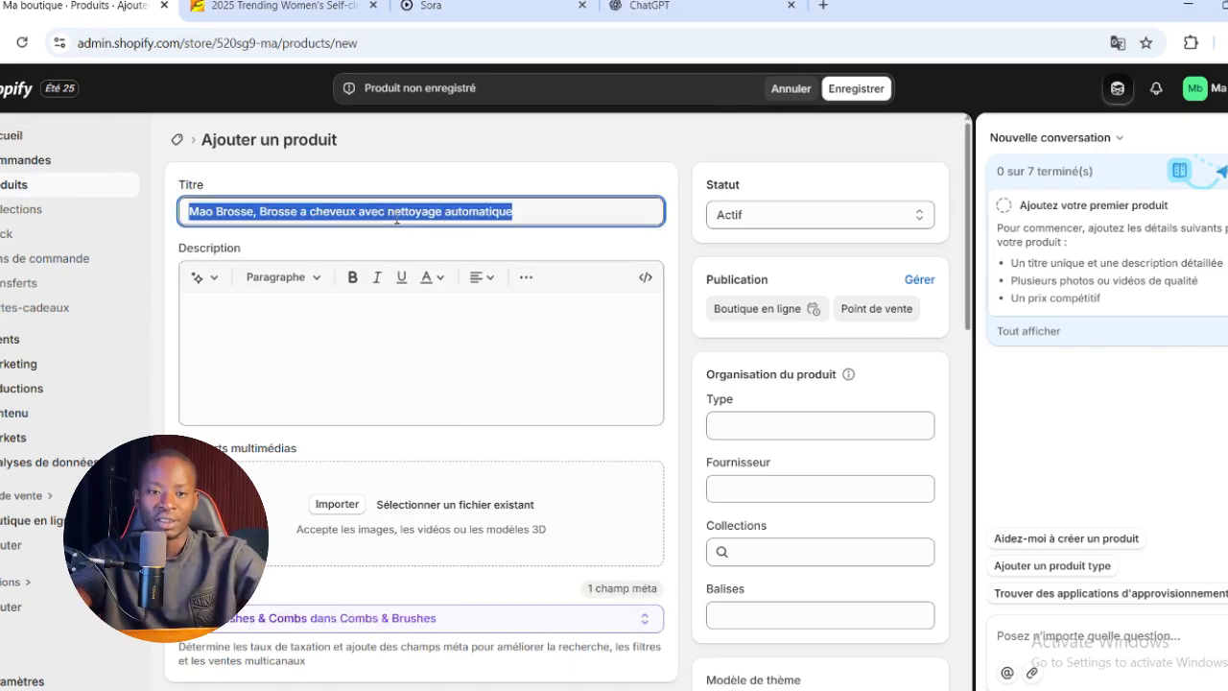
pyautogui.rightClick(413, 213)
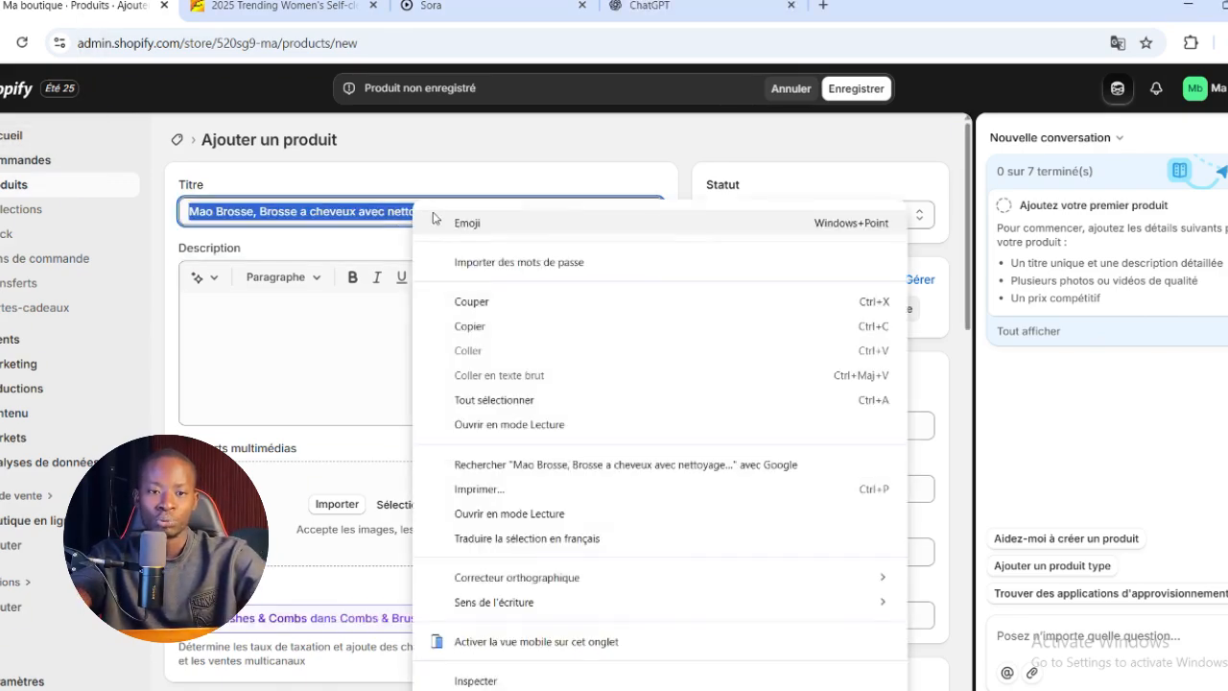
pyautogui.click(488, 327)
pyautogui.click(715, 6)
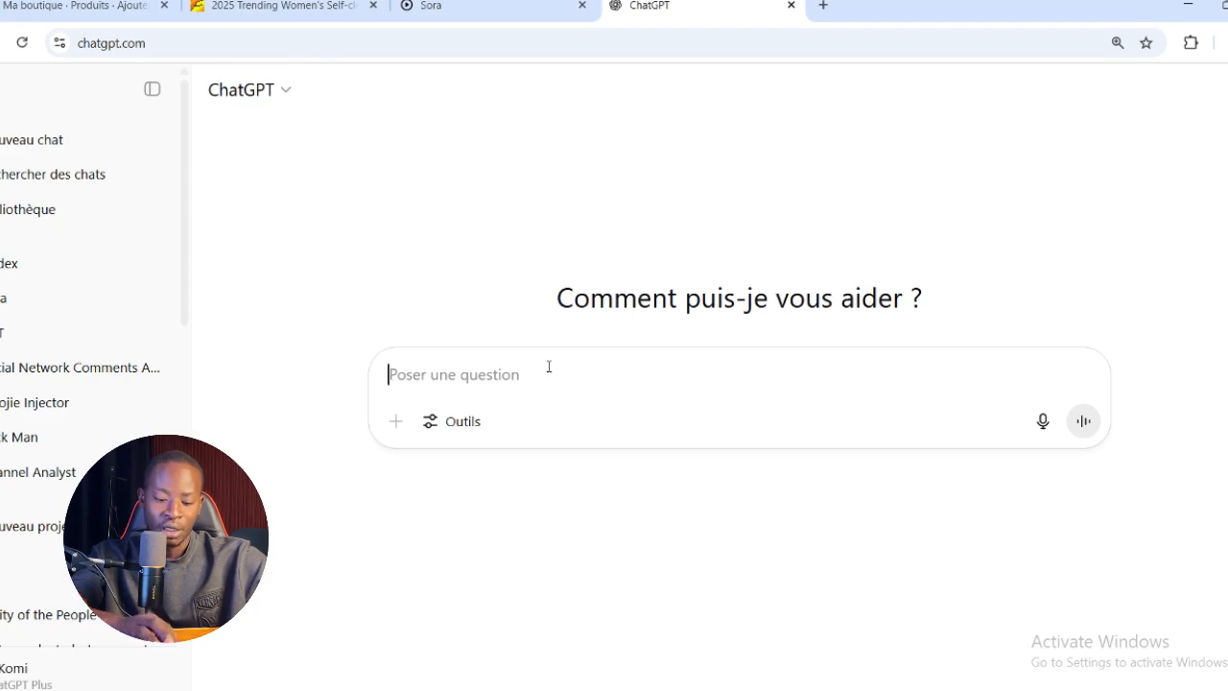
# Ask ChatGPT "Genere moi une description pour ce produit :" followed by the copied product title, and view the generated text
pyautogui.write('Genere moi')
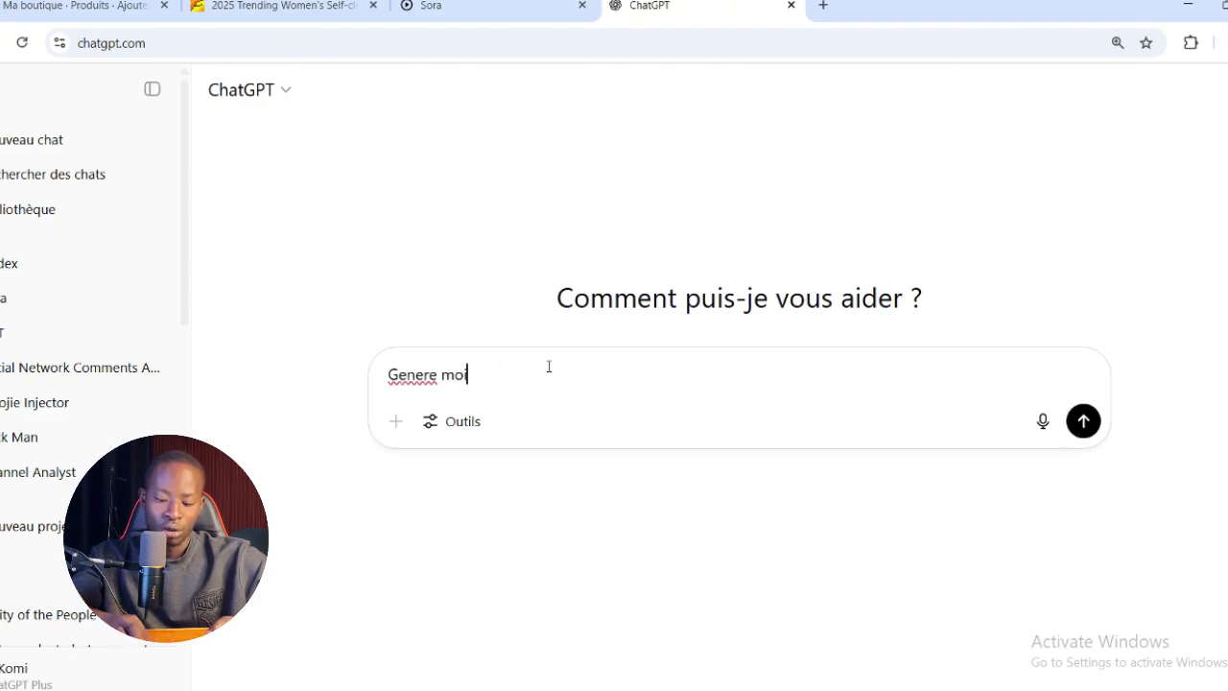
pyautogui.write(' une desc')
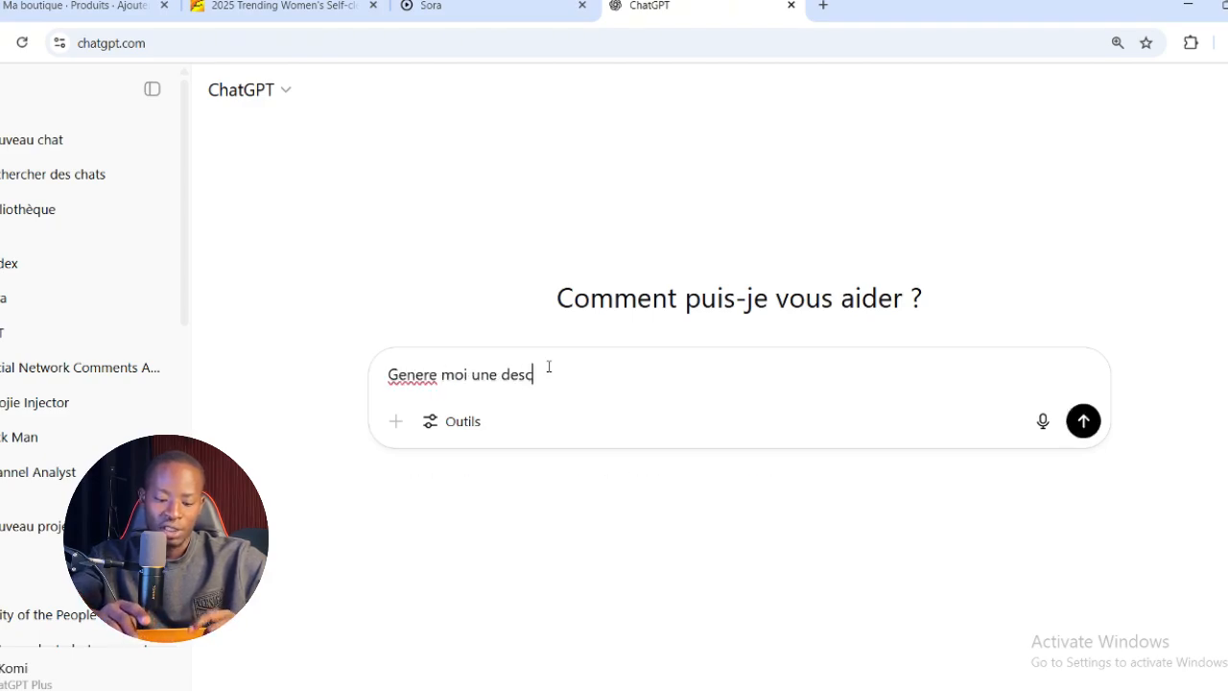
pyautogui.write('ription ')
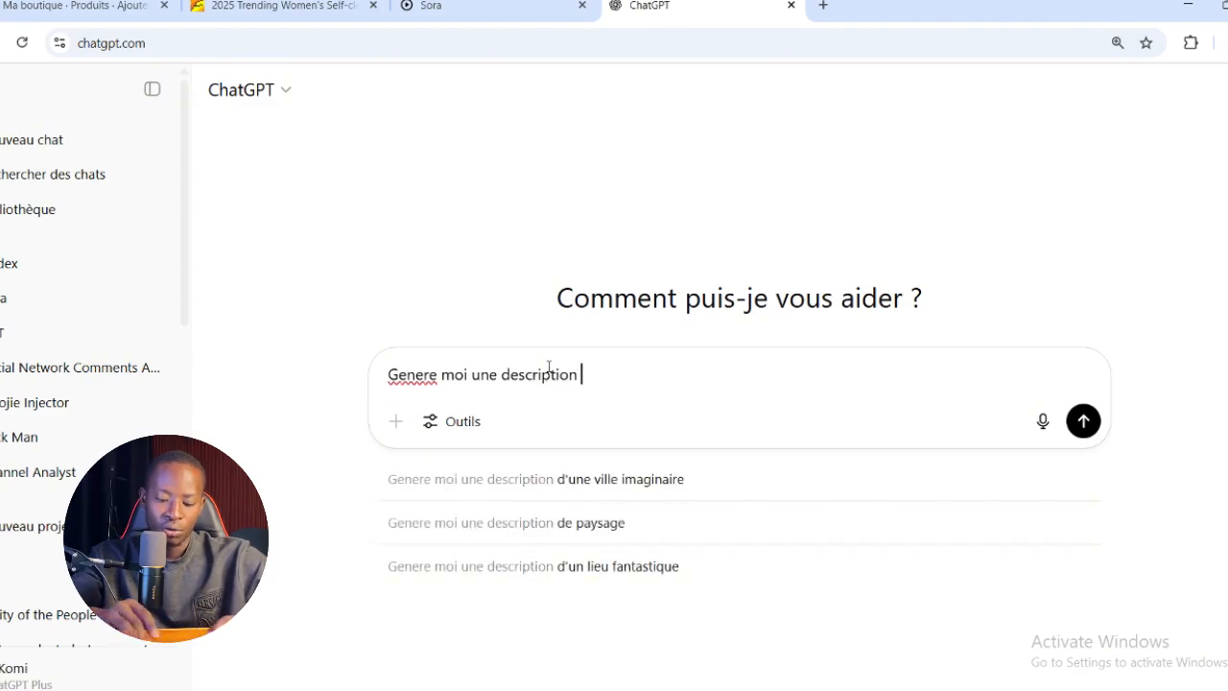
pyautogui.write('pour ce produit')
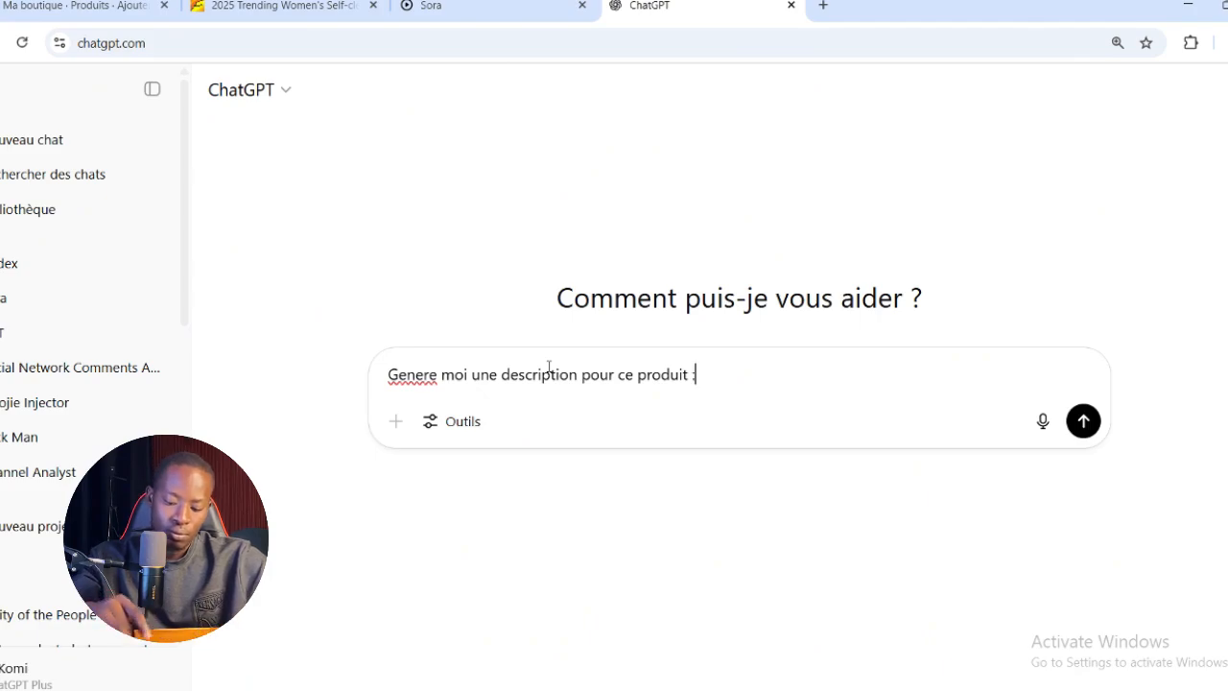
pyautogui.write(' :')
pyautogui.hotkey('ctrl', 'v')
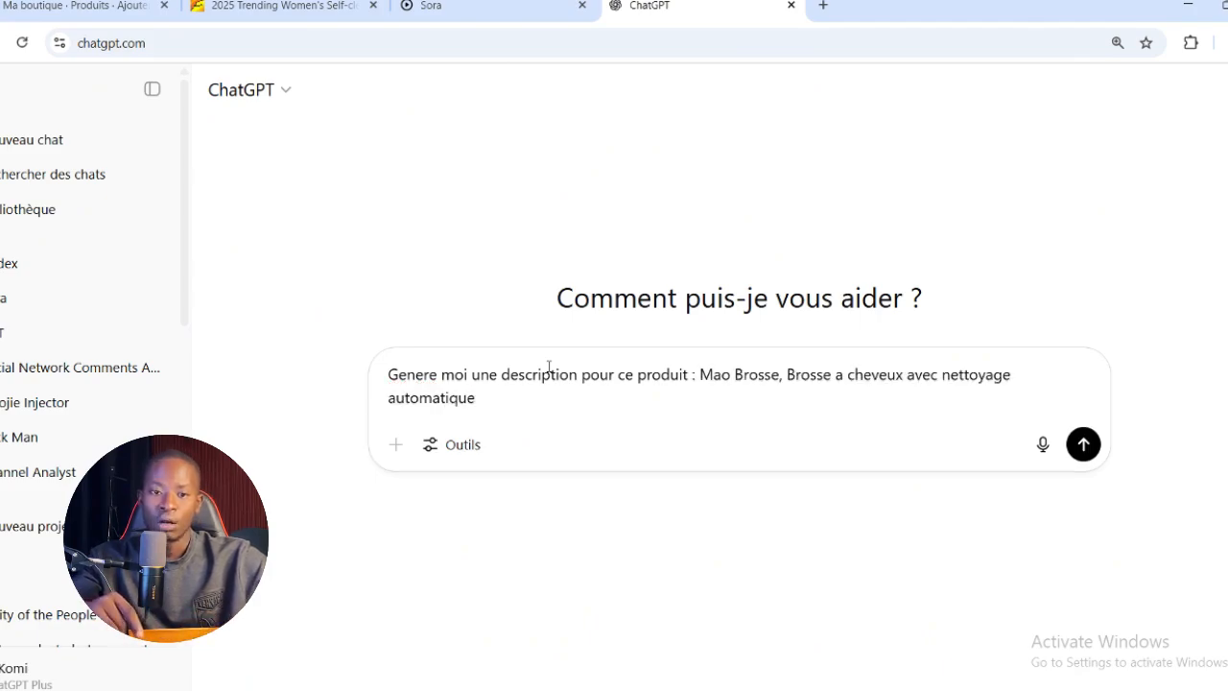
pyautogui.press('Return')
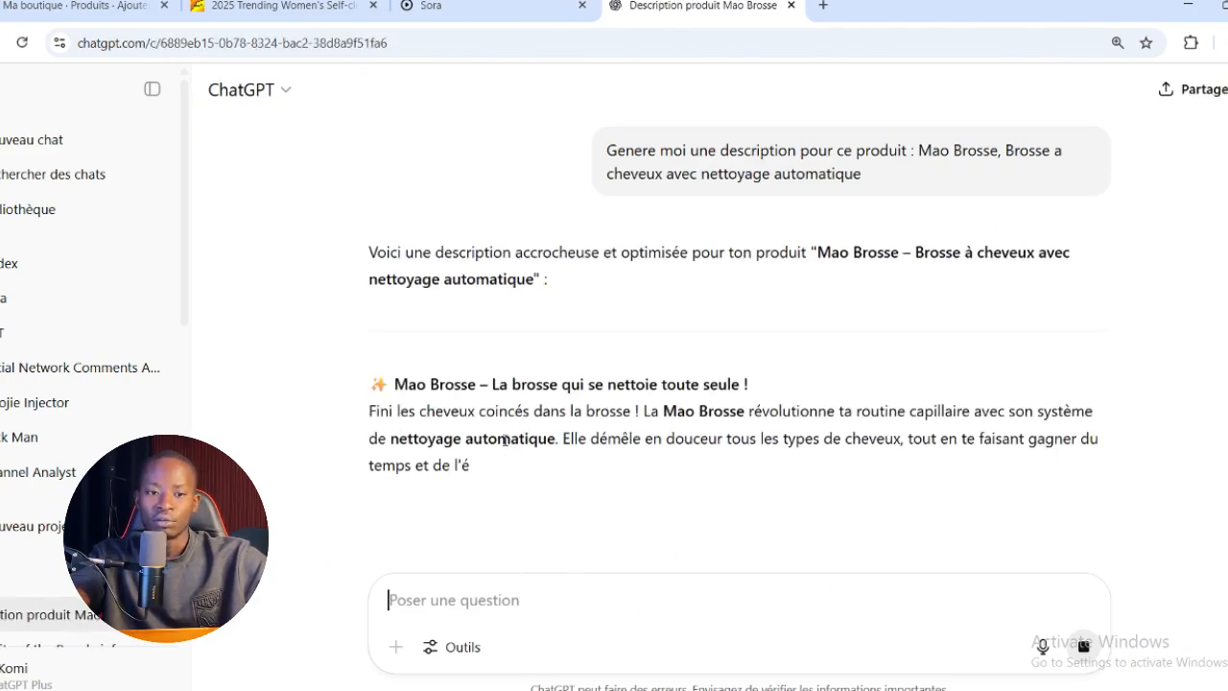
pyautogui.scroll(-3, 478, 353)
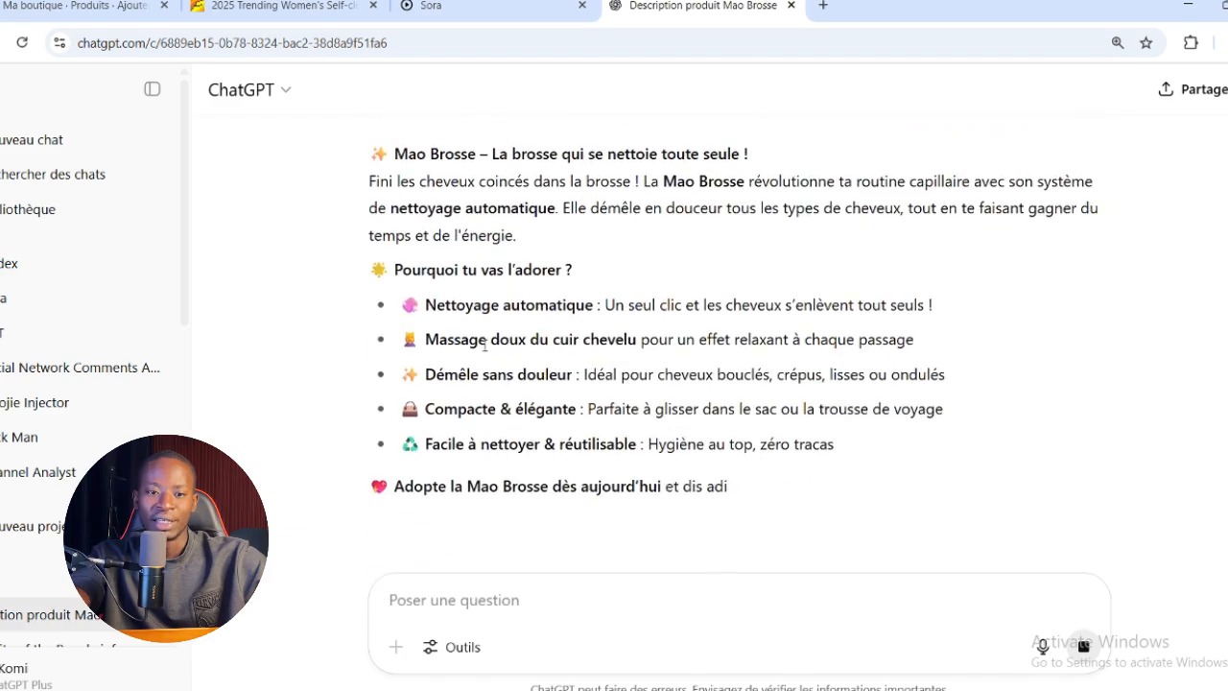
# Copy the generated Mao Brosse description, from its headline through the closing "Adopte la Mao Brosse" line, and return to the Shopify product form
pyautogui.scroll(1, 481, 351)
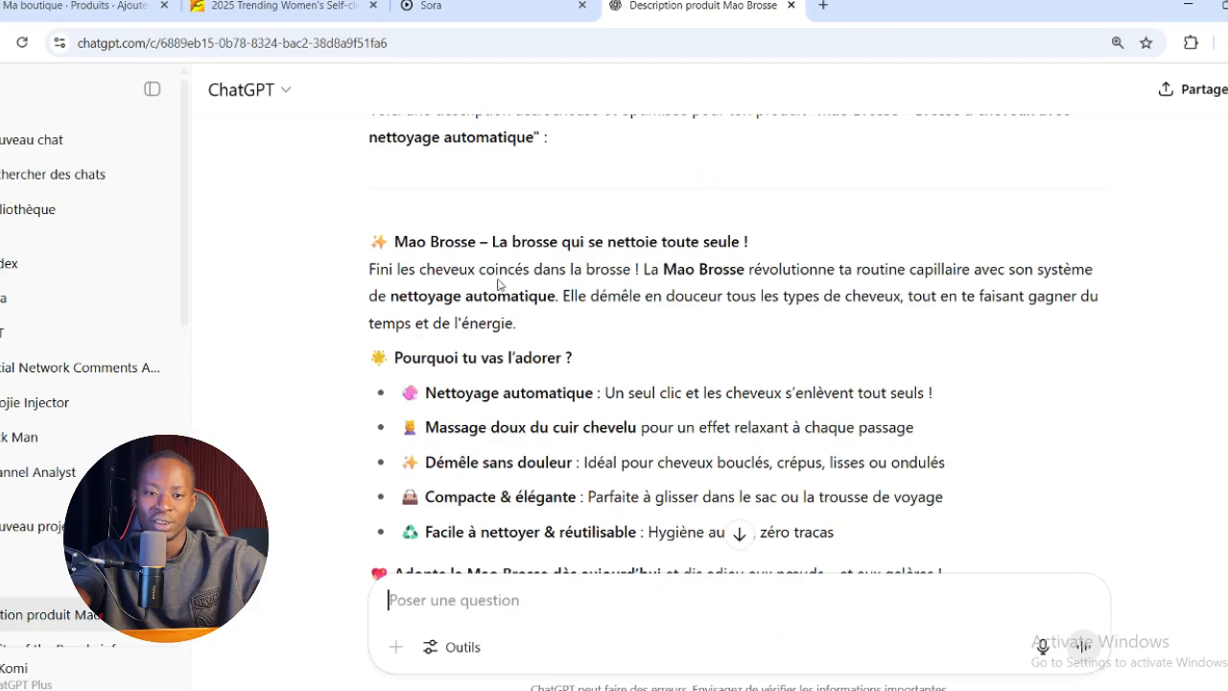
pyautogui.scroll(-1, 638, 288)
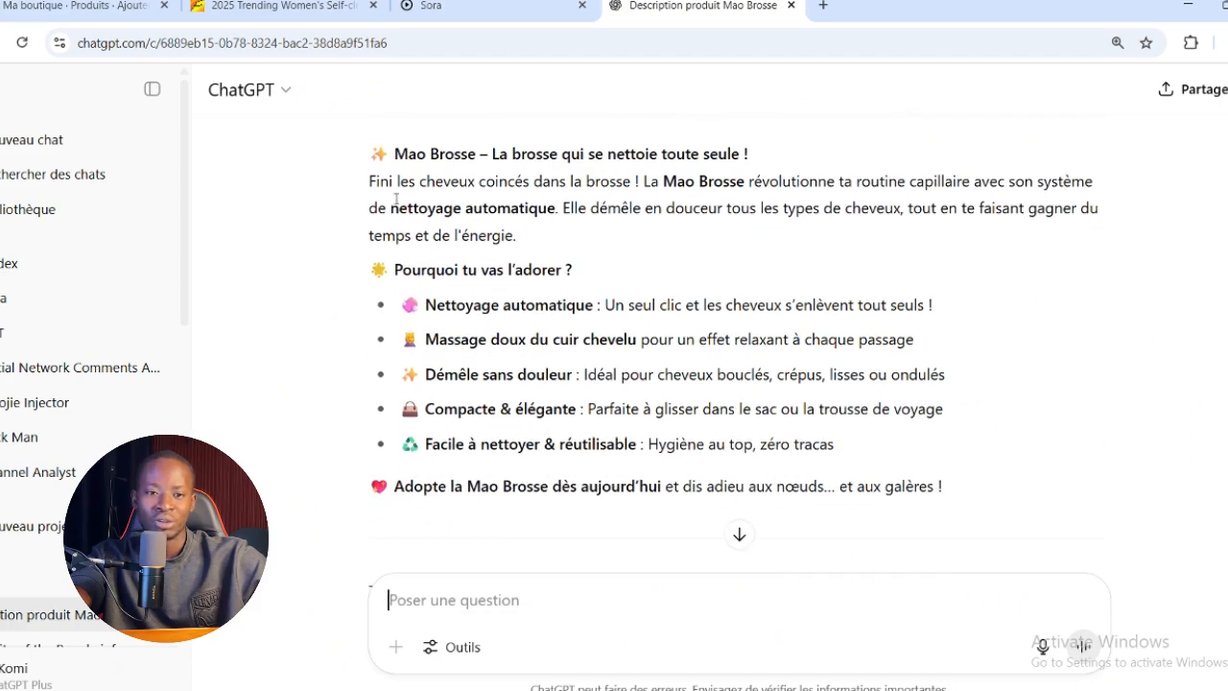
pyautogui.moveTo(372, 150); pyautogui.dragTo(983, 488)
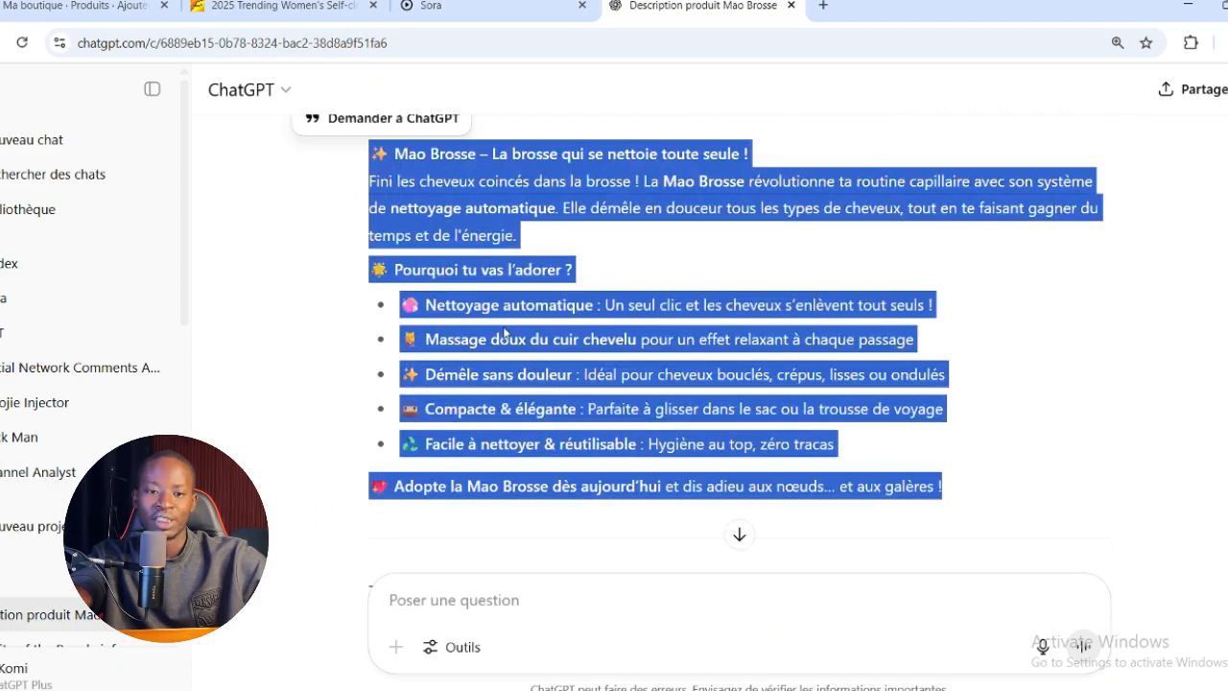
pyautogui.rightClick(505, 330)
pyautogui.click(555, 349)
pyautogui.click(82, 6)
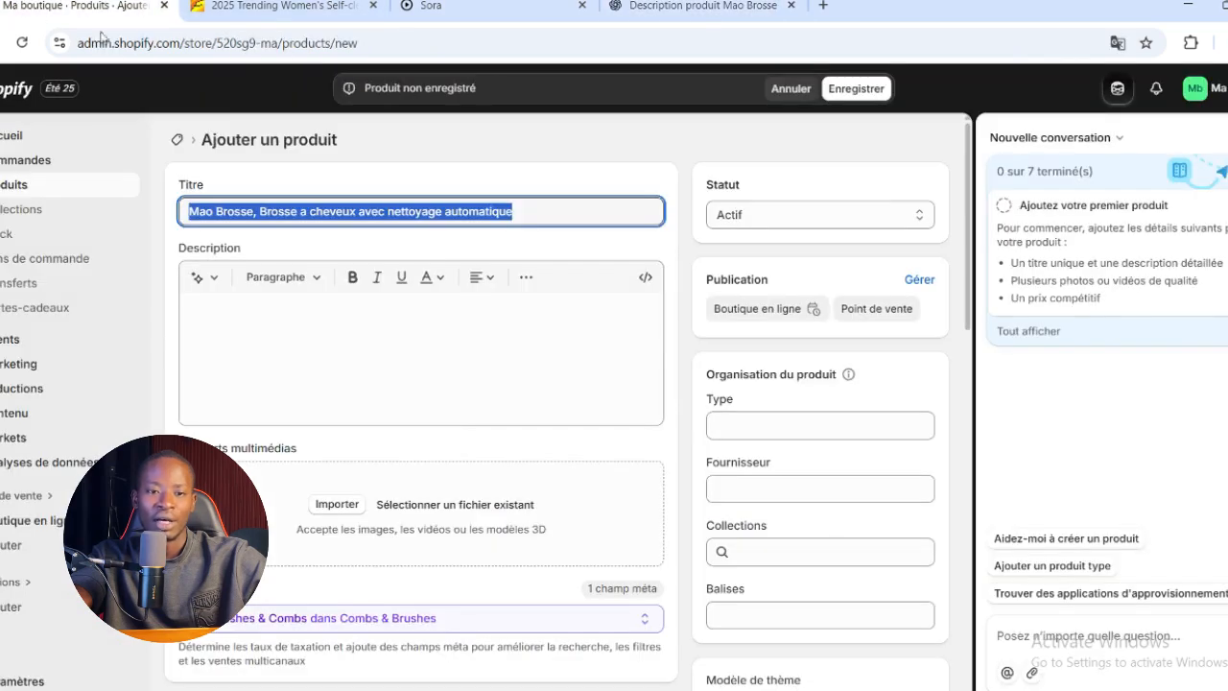
# Paste the copied text into the product's description and review it from start to end
pyautogui.click(410, 320)
pyautogui.hotkey('ctrl', 'v')
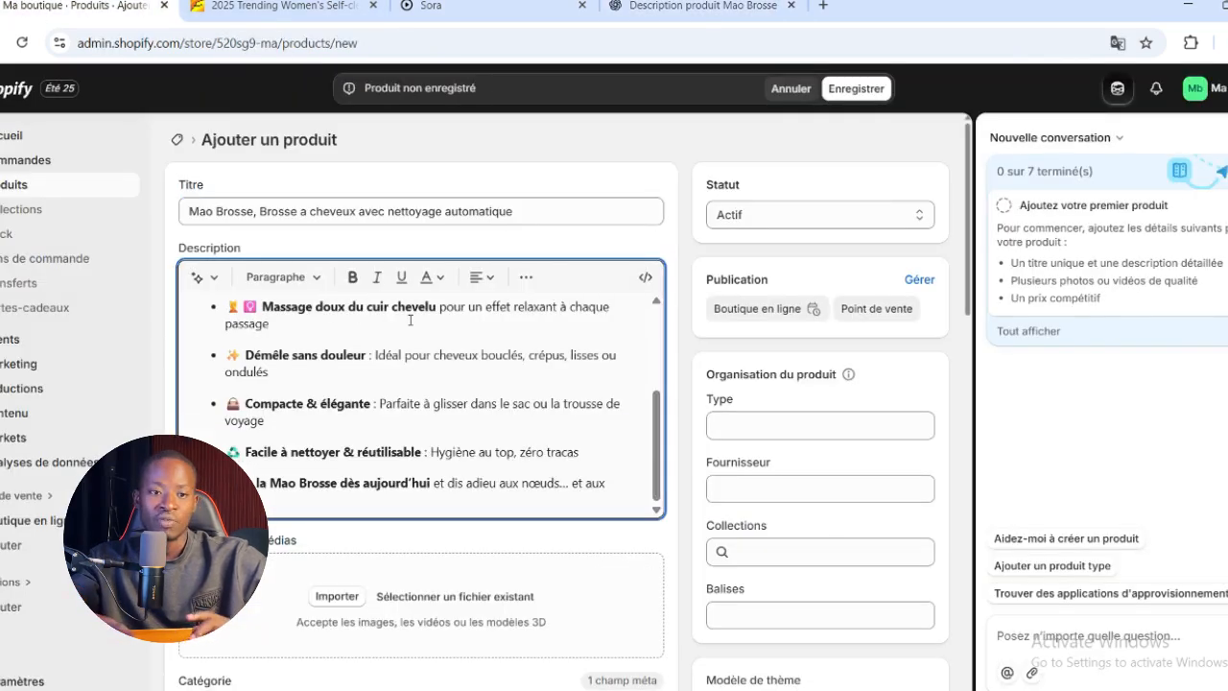
pyautogui.scroll(5, 430, 392)
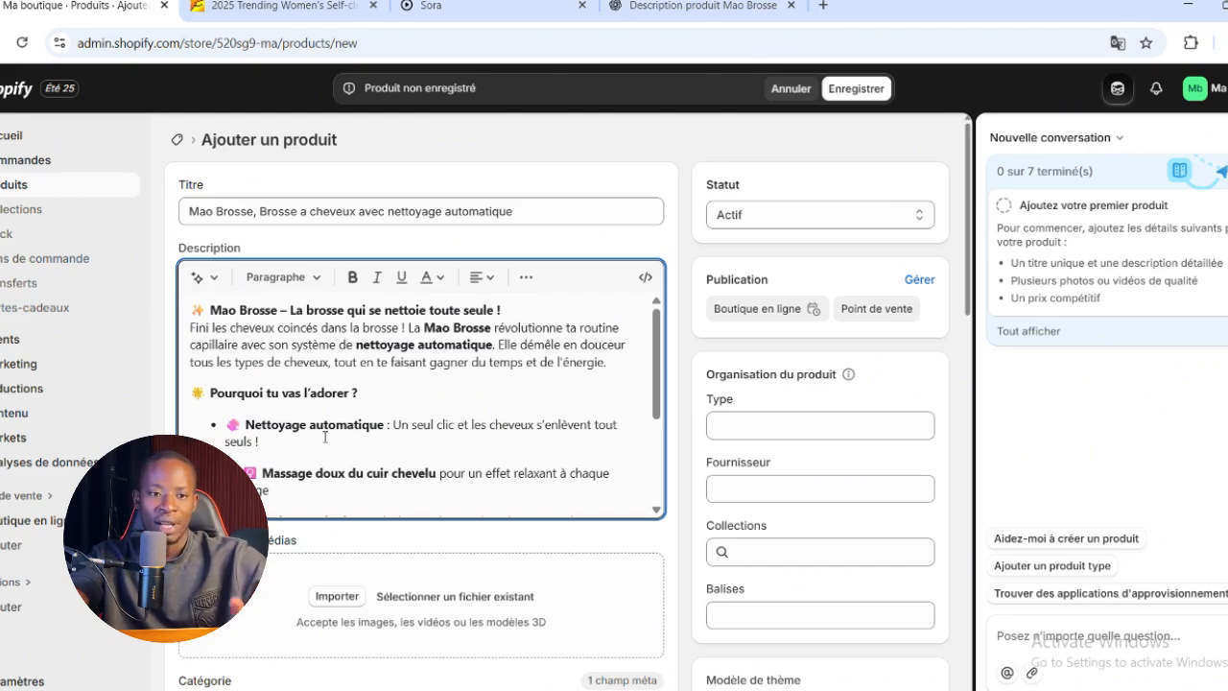
pyautogui.scroll(-3, 324, 437)
pyautogui.scroll(5, 326, 438)
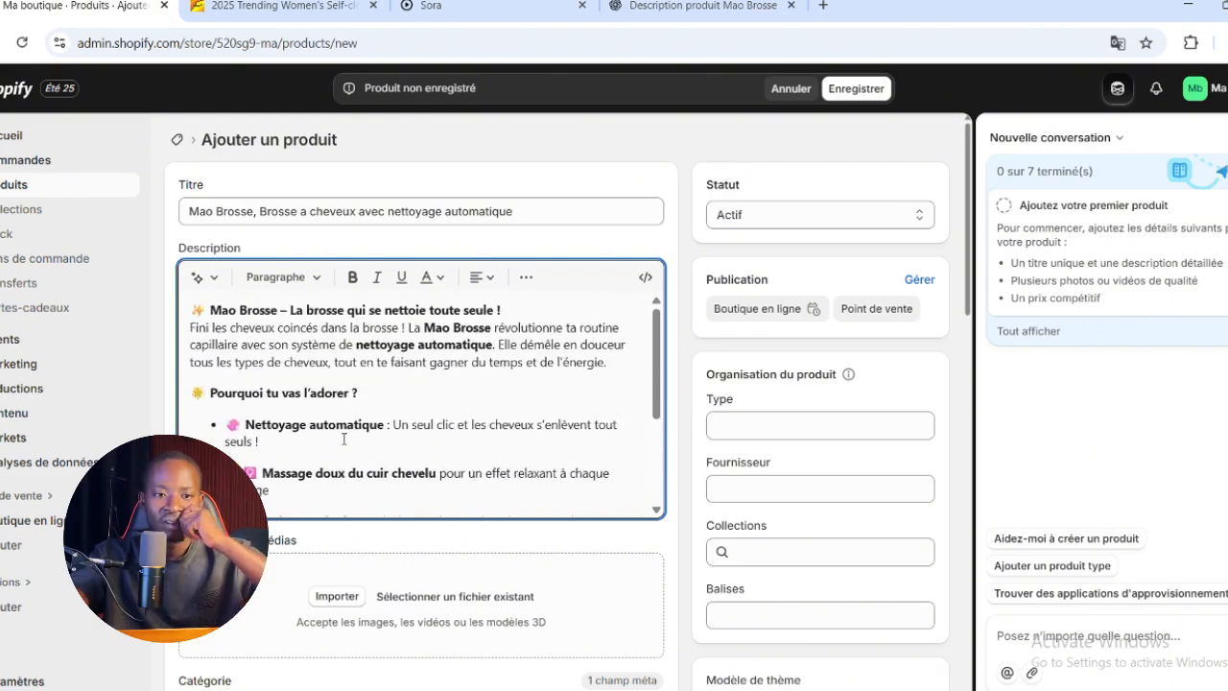
pyautogui.scroll(-8, 344, 439)
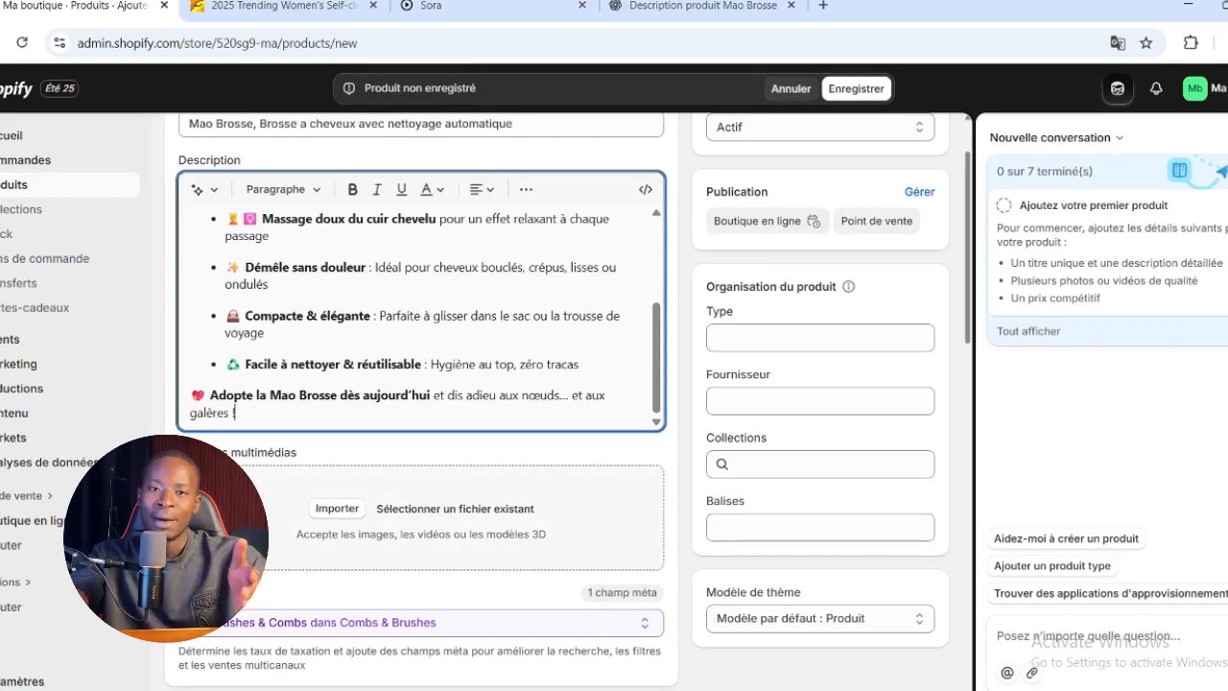
# Consult the brush photos on the Alibaba page and load a picture into Sora for a promotional brush image
pyautogui.click(279, 6)
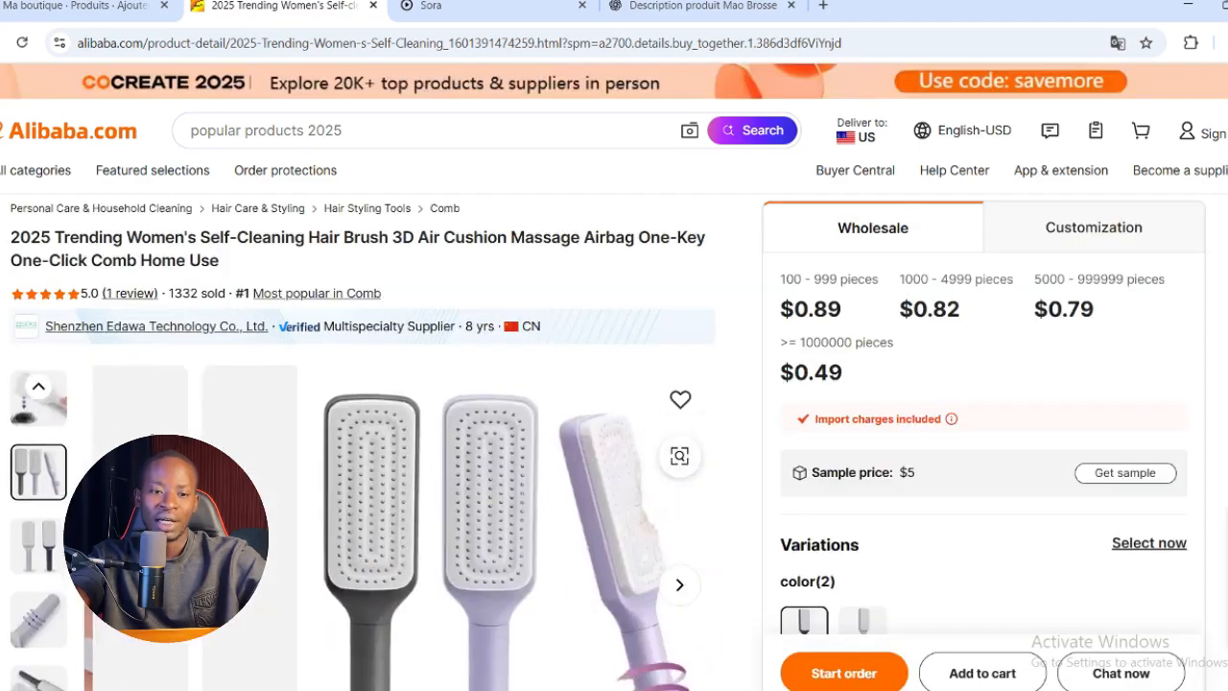
pyautogui.scroll(-1, 301, 342)
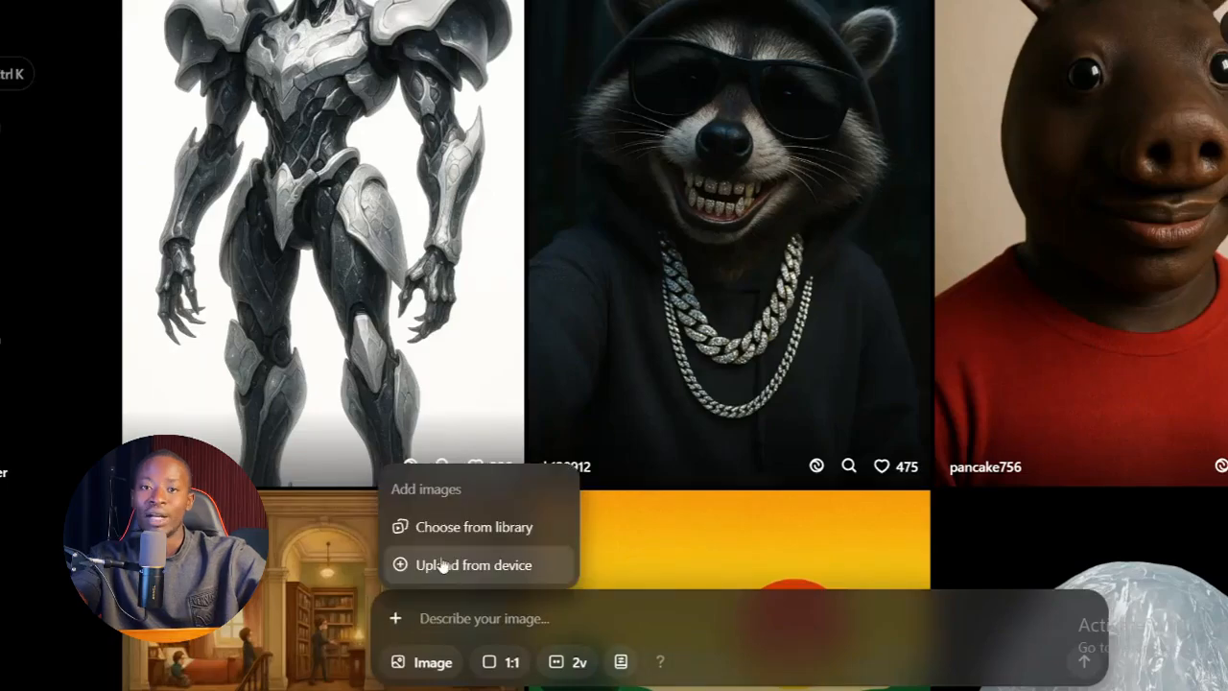
pyautogui.click(432, 565)
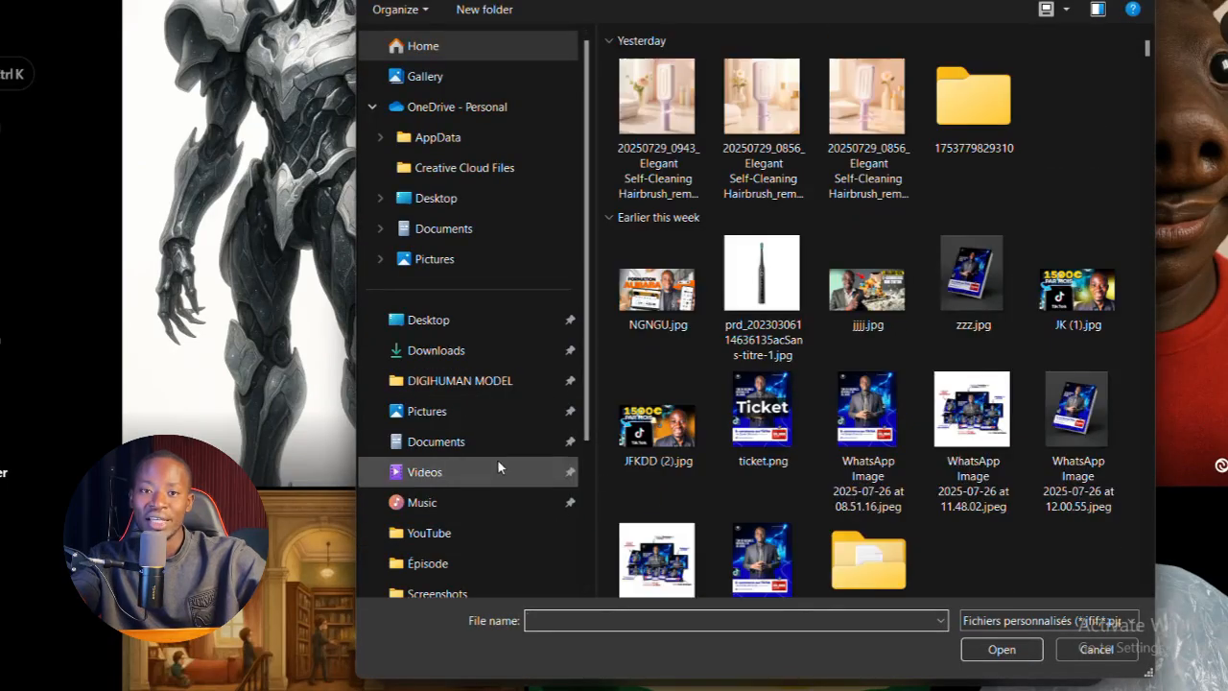
pyautogui.click(427, 411)
pyautogui.scroll(-20, 1085, 232)
pyautogui.doubleClick(870, 504)
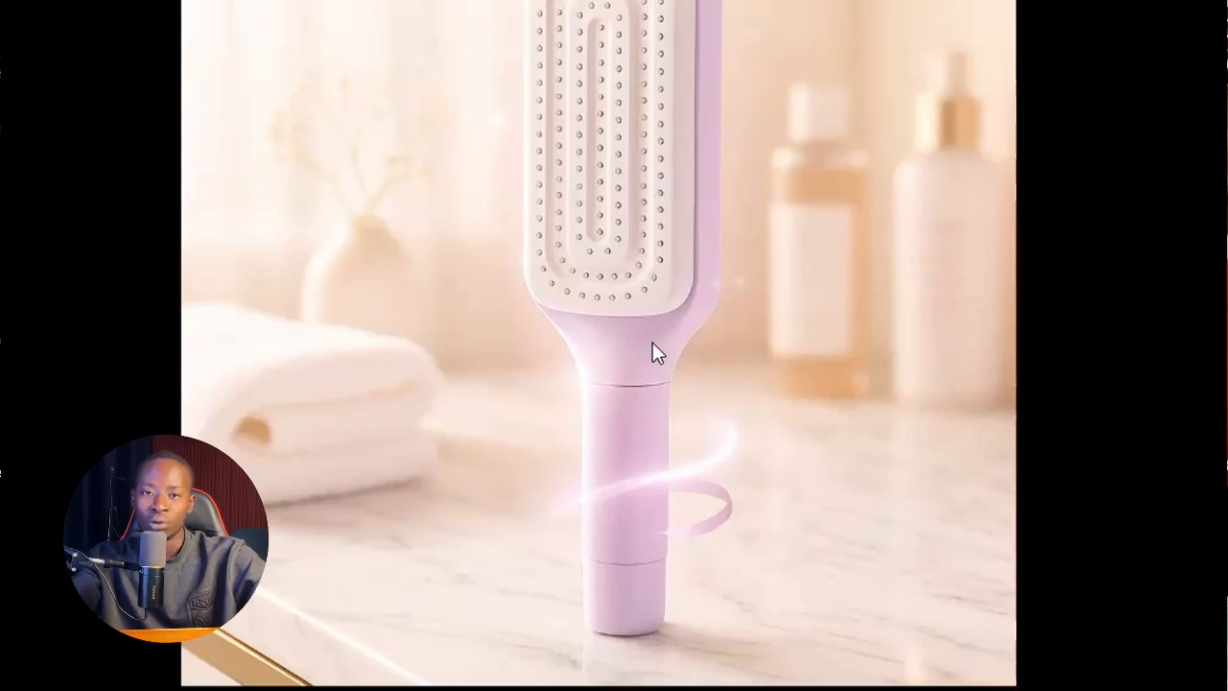
pyautogui.click(1102, 282)
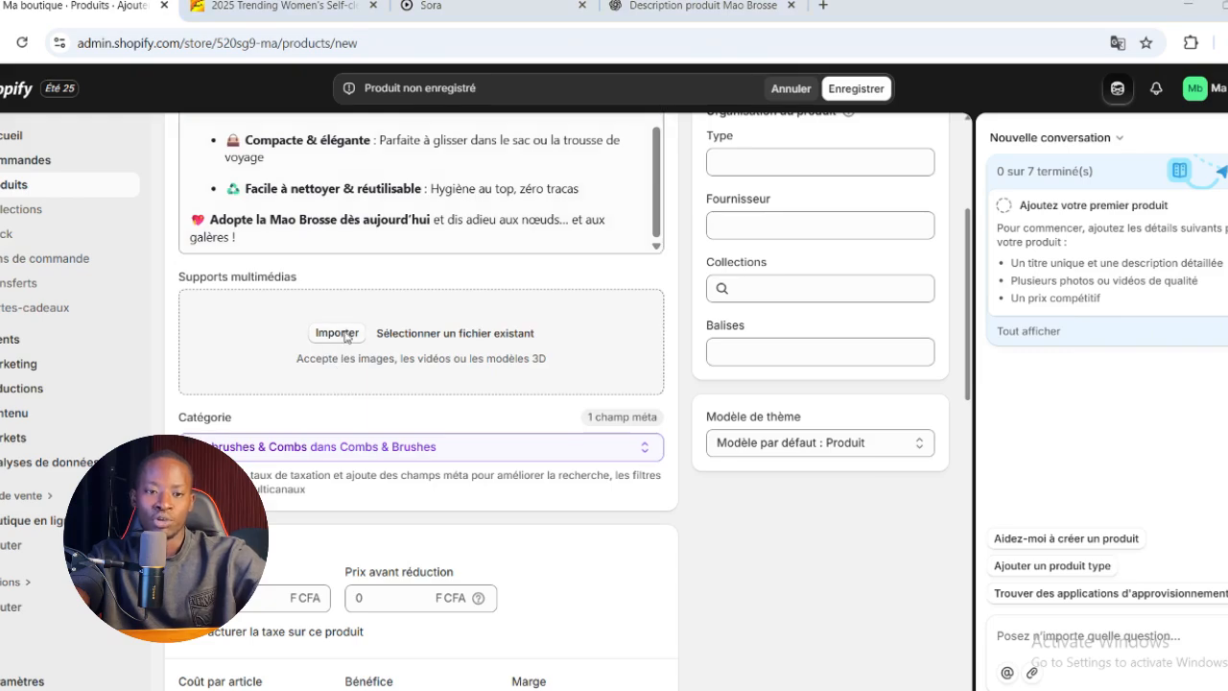
# Upload the three "Elegant Self-Cleaning Hairbrush" images from Downloads to the product's media
pyautogui.click(337, 333)
pyautogui.click(781, 213)
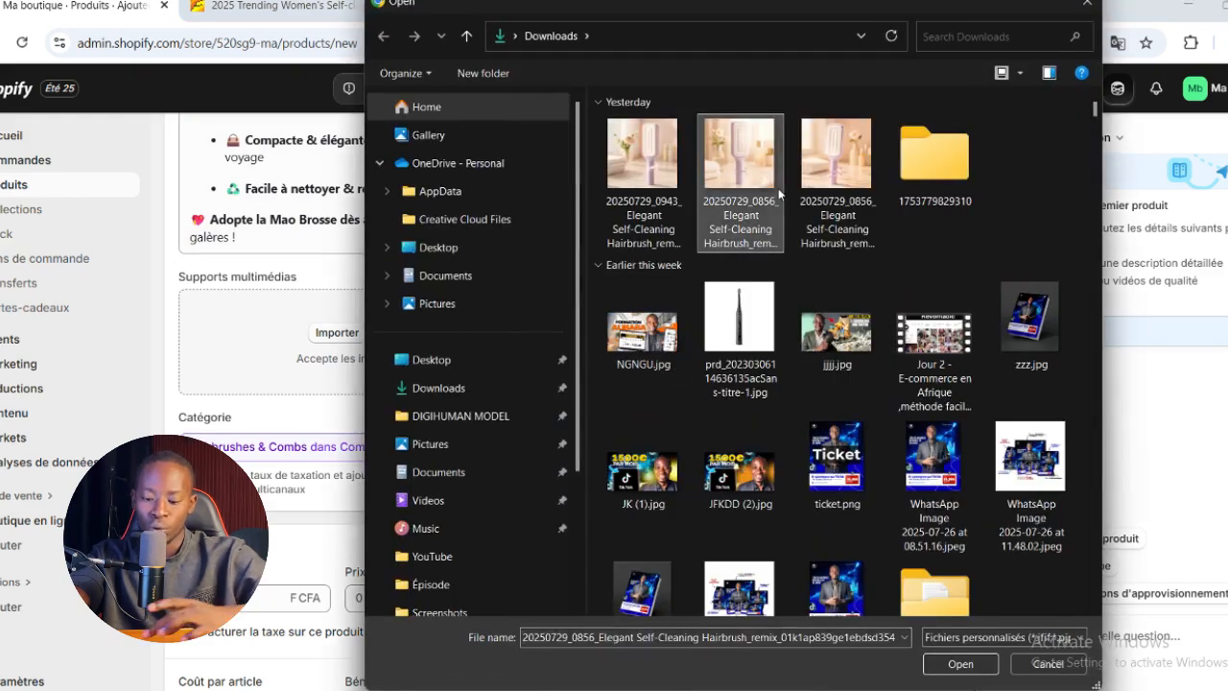
pyautogui.keyDown('ctrl'); pyautogui.click(808, 152); pyautogui.keyUp('ctrl')
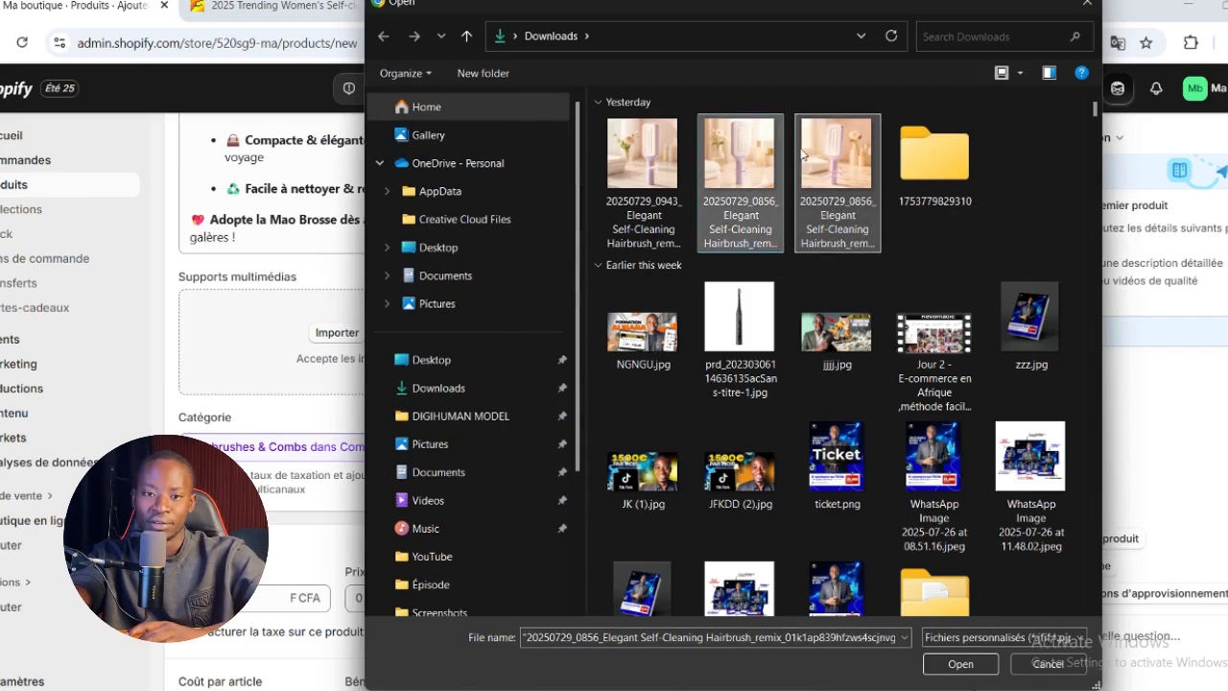
pyautogui.keyDown('ctrl'); pyautogui.click(623, 176); pyautogui.keyUp('ctrl')
pyautogui.click(963, 661)
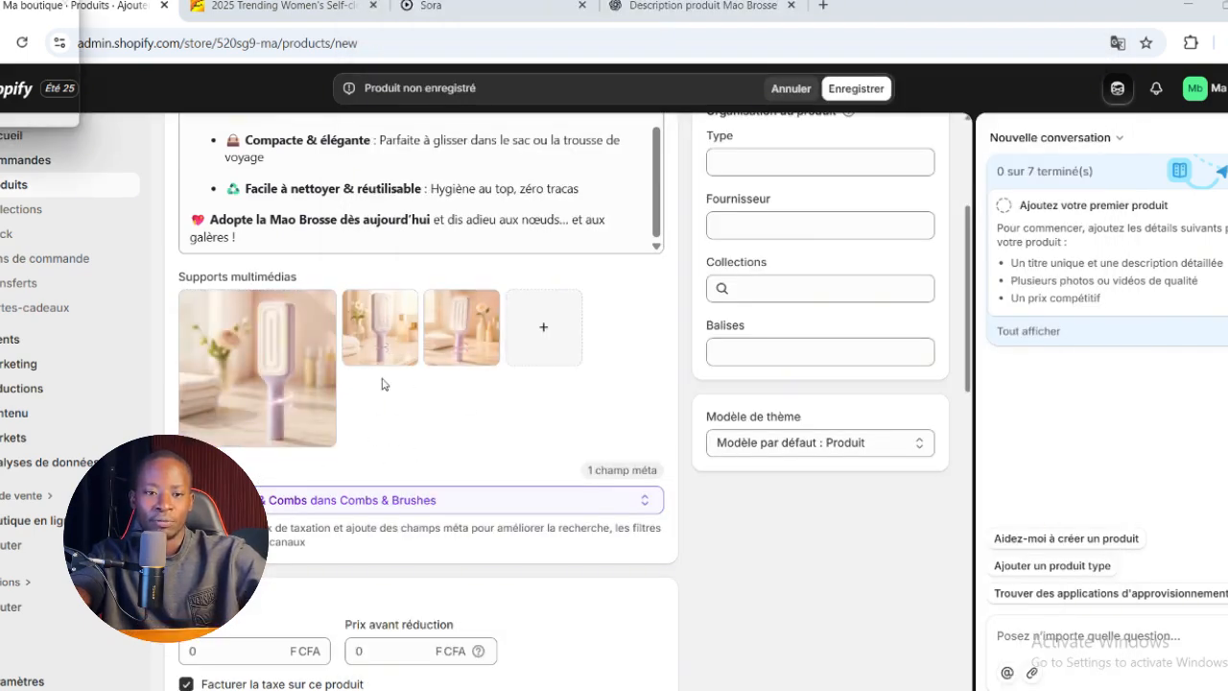
# Set the product price to 3000 F CFA and turn off charging tax on it
pyautogui.scroll(-1, 529, 432)
pyautogui.scroll(-1, 461, 403)
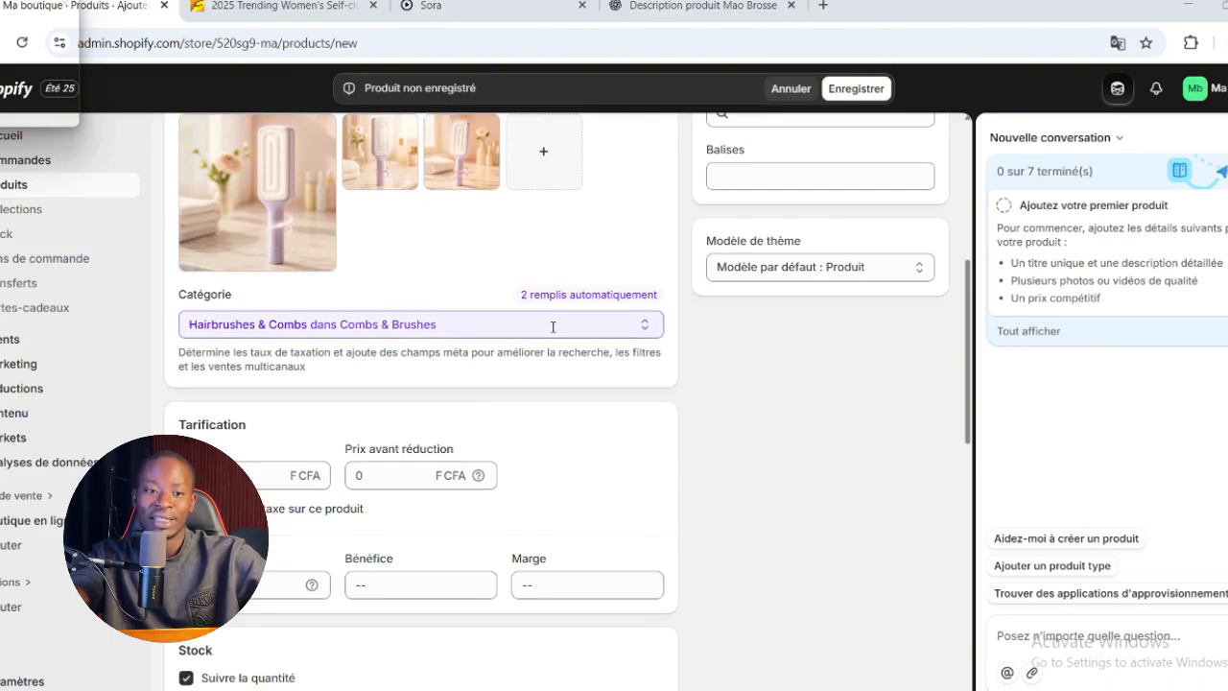
pyautogui.scroll(-2, 403, 436)
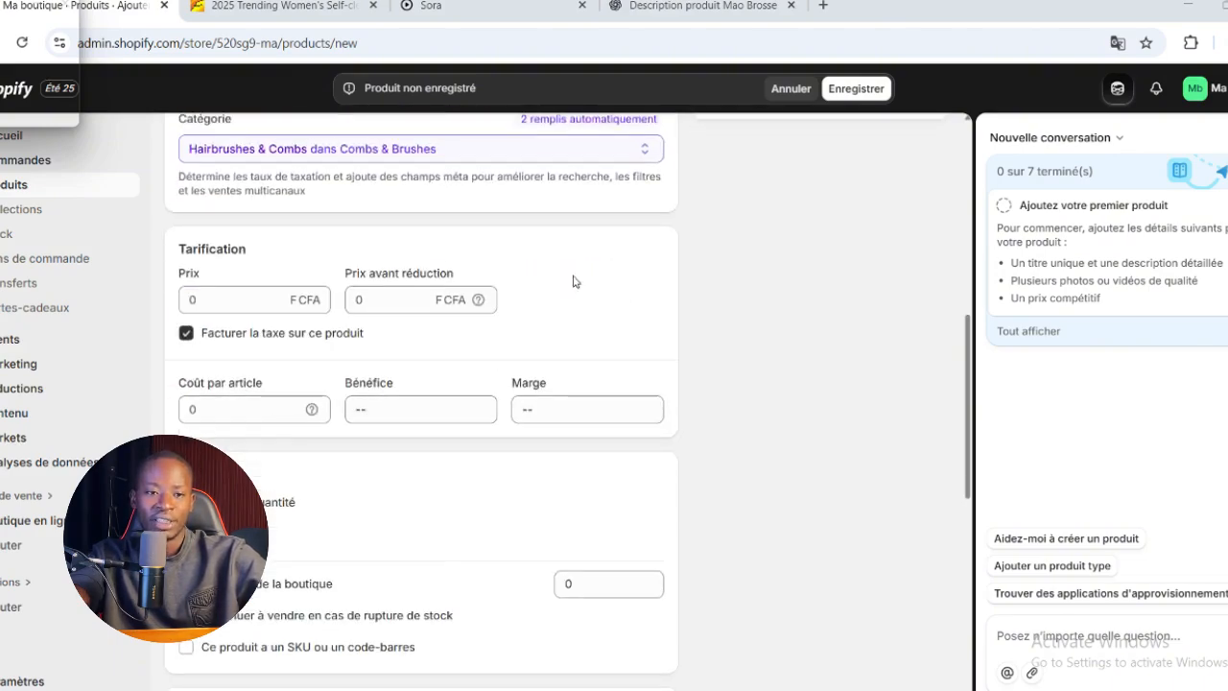
pyautogui.click(320, 296)
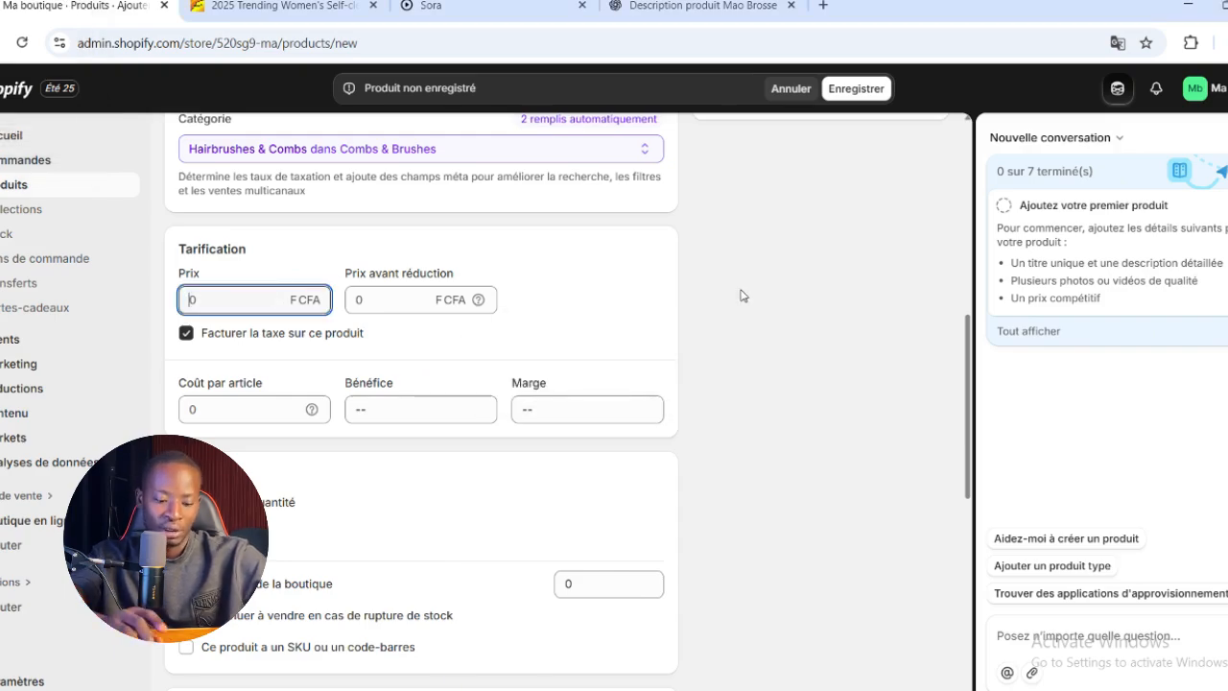
pyautogui.write('3000')
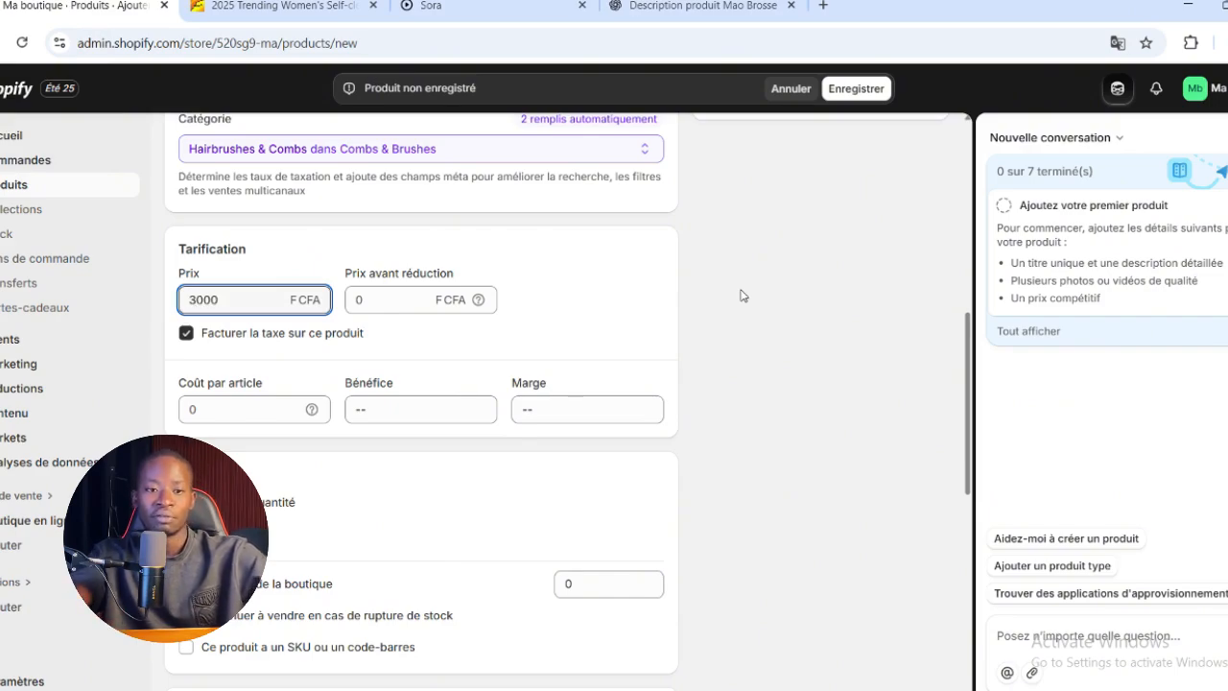
pyautogui.click(653, 307)
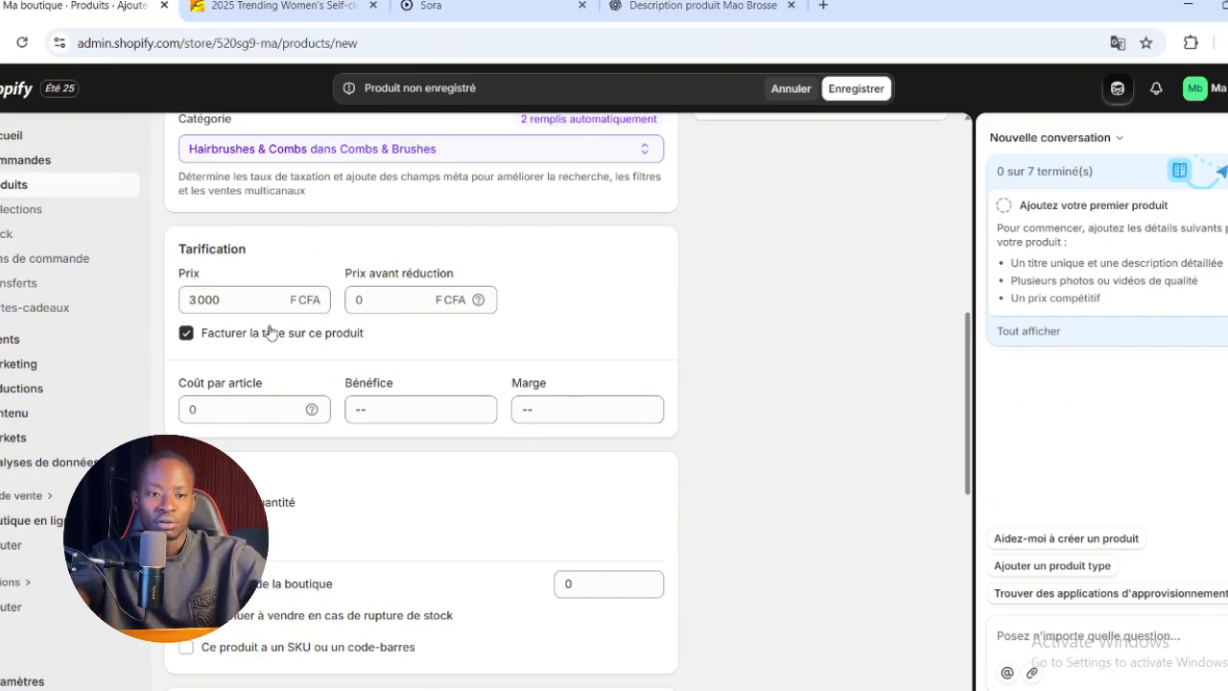
pyautogui.click(186, 334)
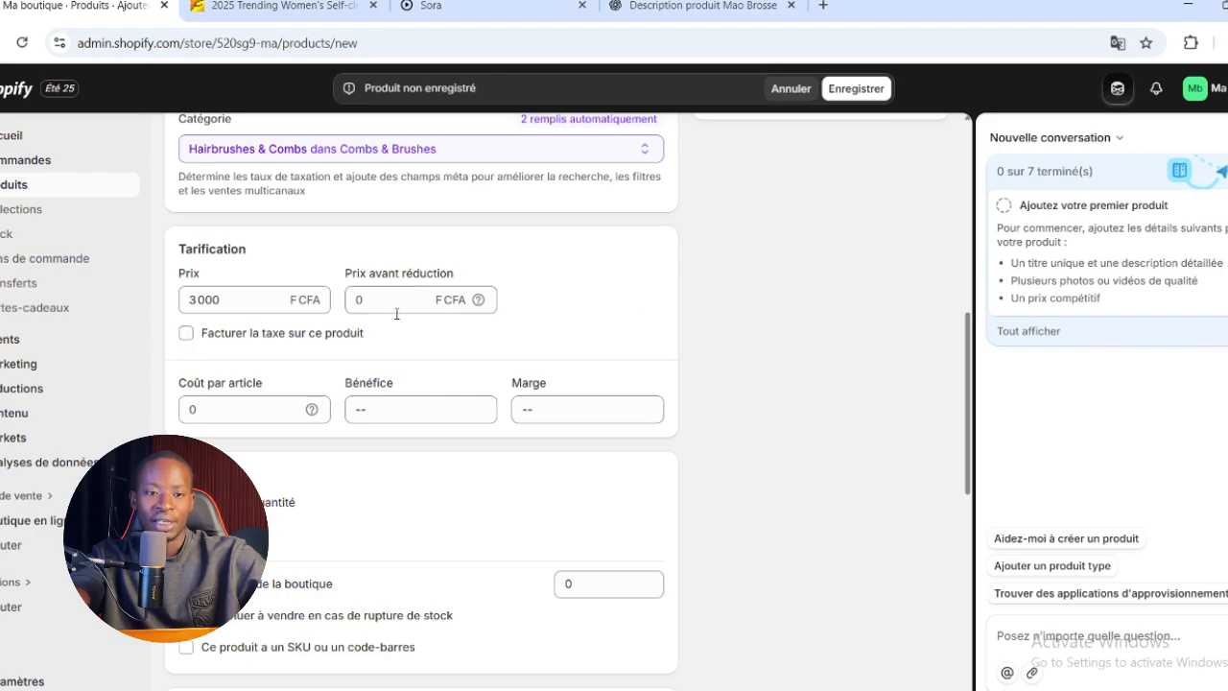
# Turn off quantity tracking in the product's stock settings
pyautogui.scroll(-3, 591, 301)
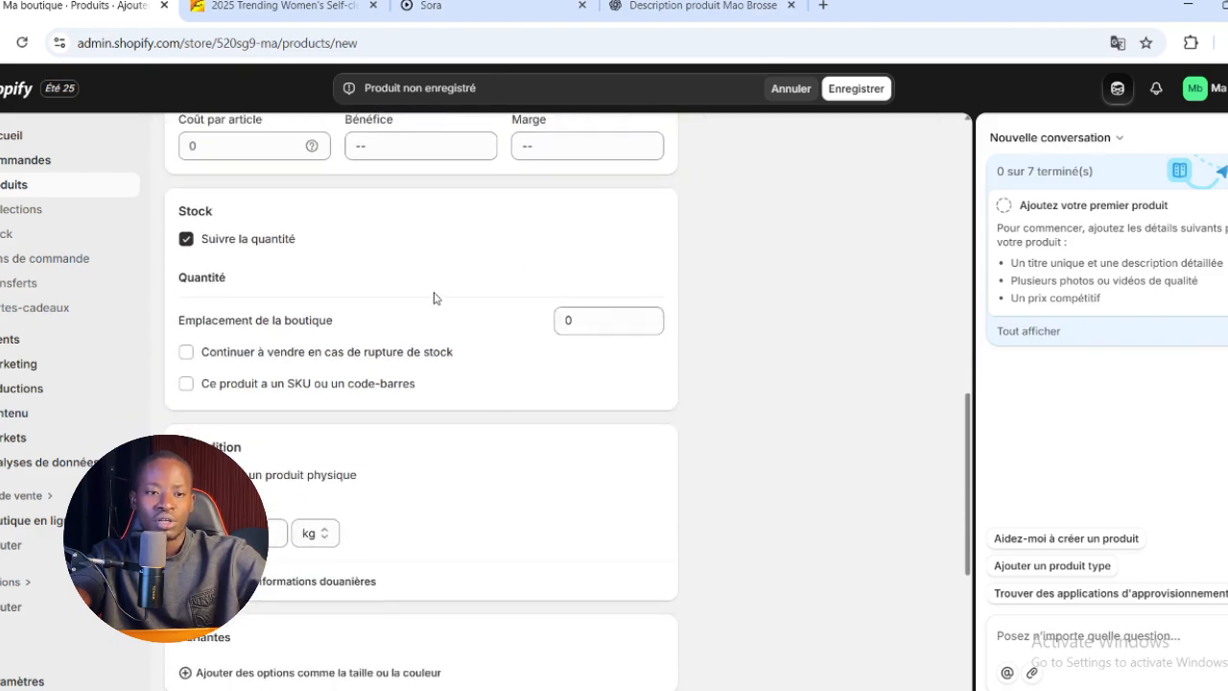
pyautogui.click(186, 240)
pyautogui.scroll(-2, 190, 264)
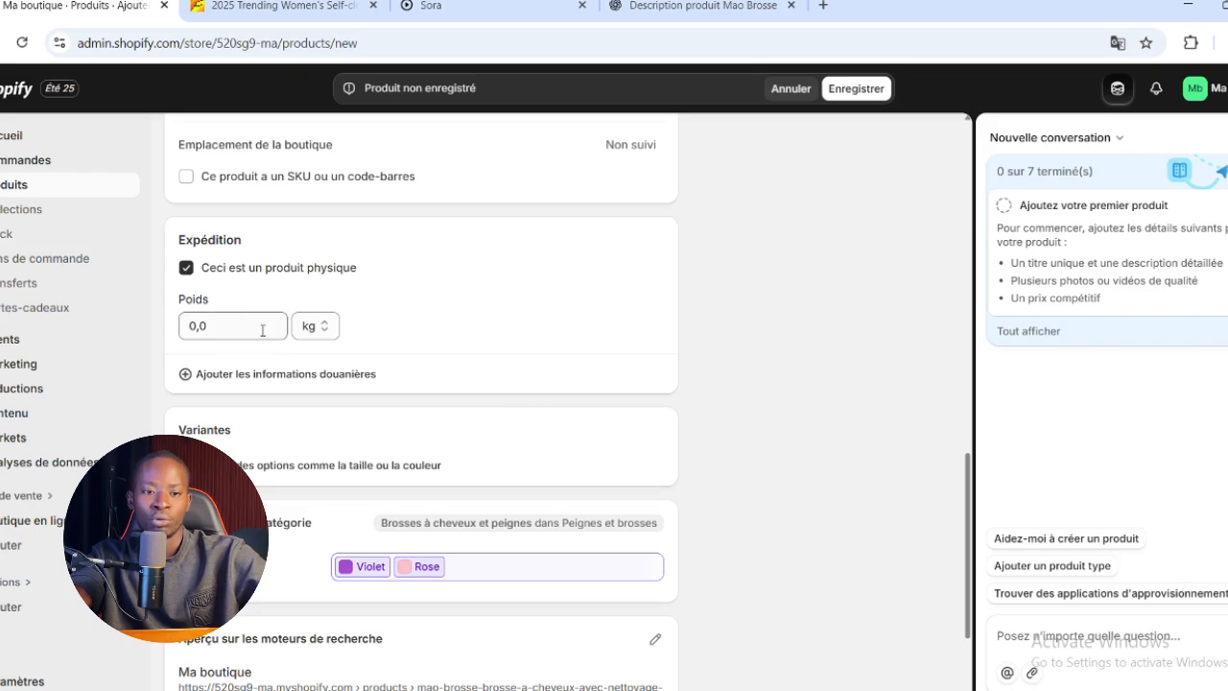
# Check which variant options can be added to the product, and close the list without choosing one
pyautogui.scroll(-2, 260, 364)
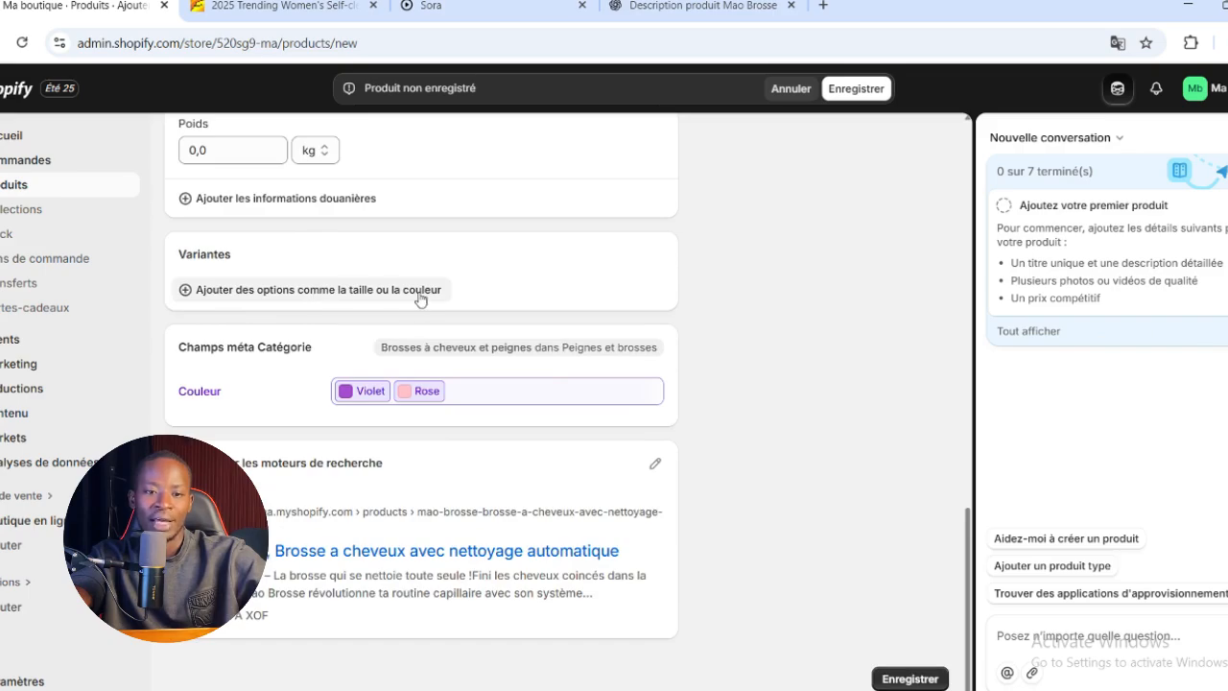
pyautogui.click(325, 292)
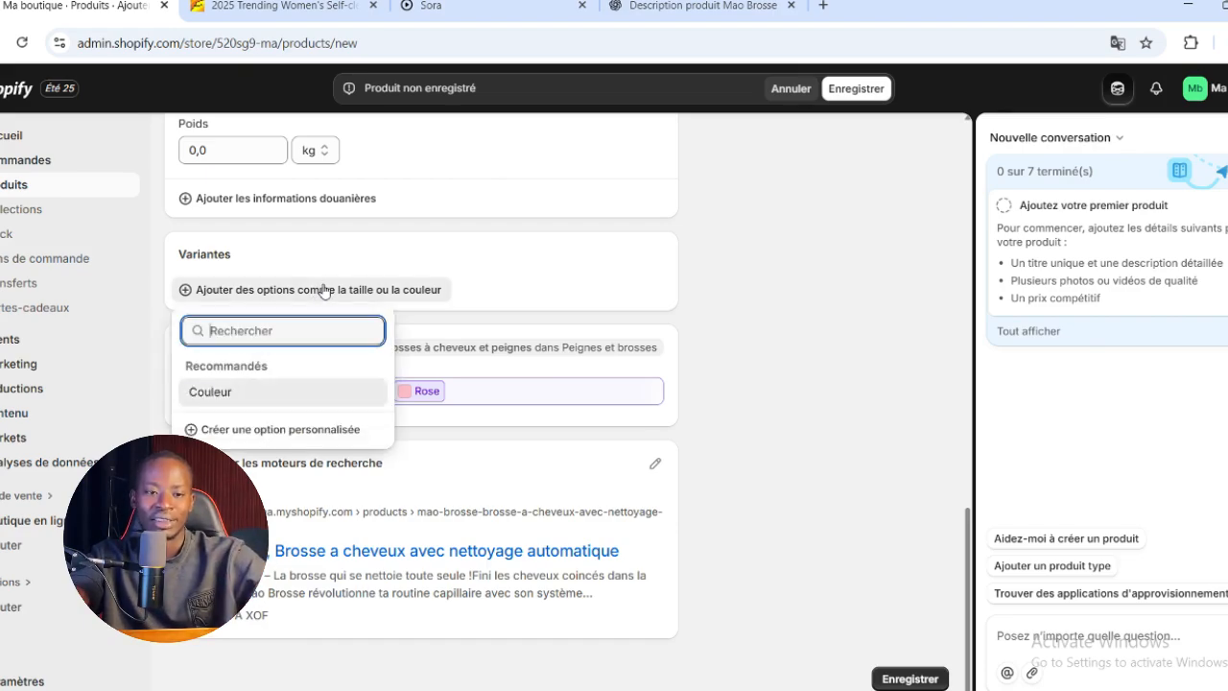
pyautogui.click(585, 257)
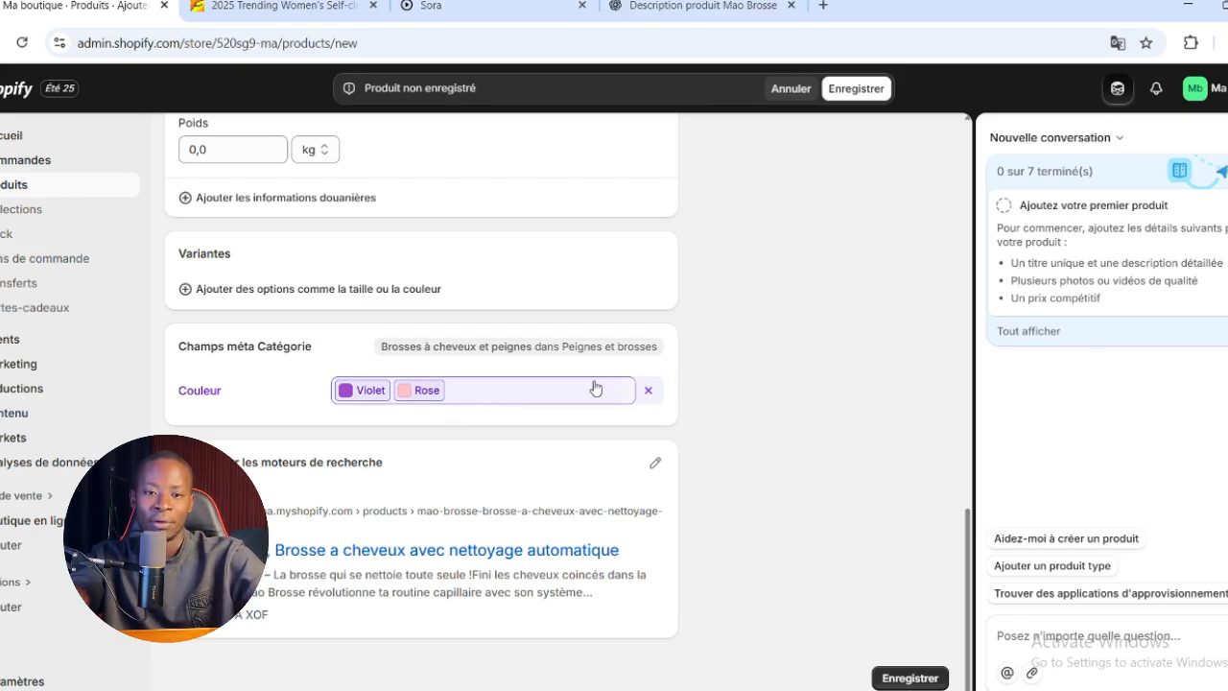
# Remove Violet from the product's colour category metafield and save the product
pyautogui.click(536, 389)
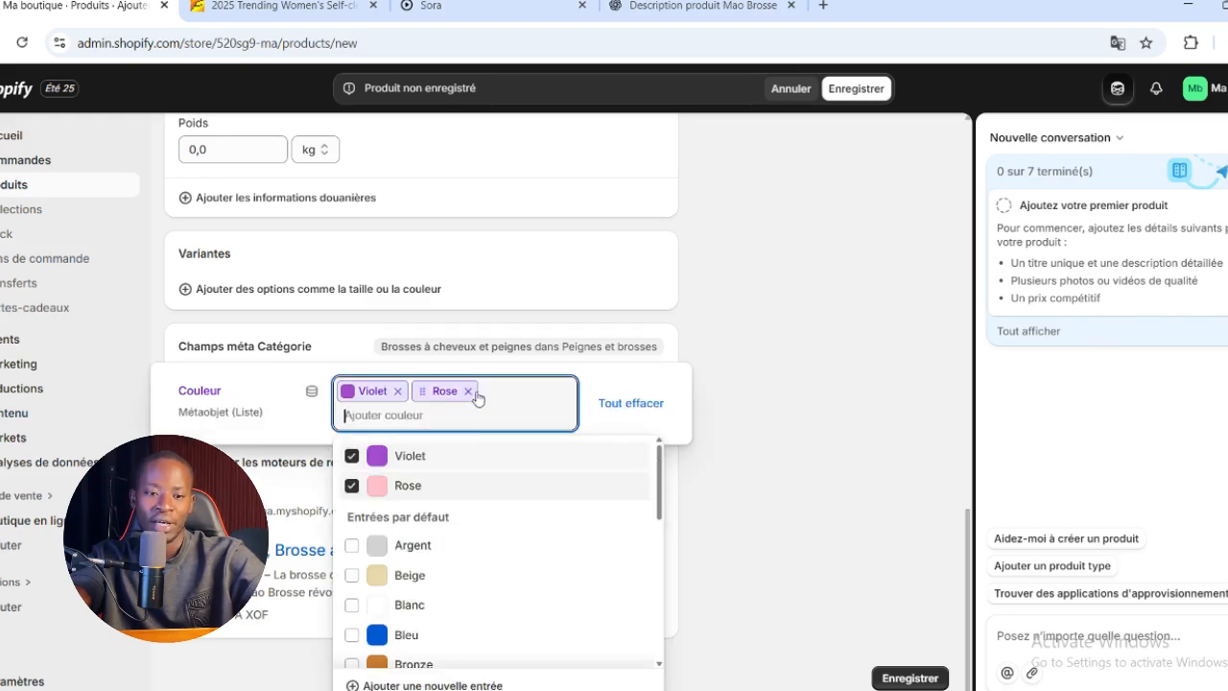
pyautogui.click(398, 391)
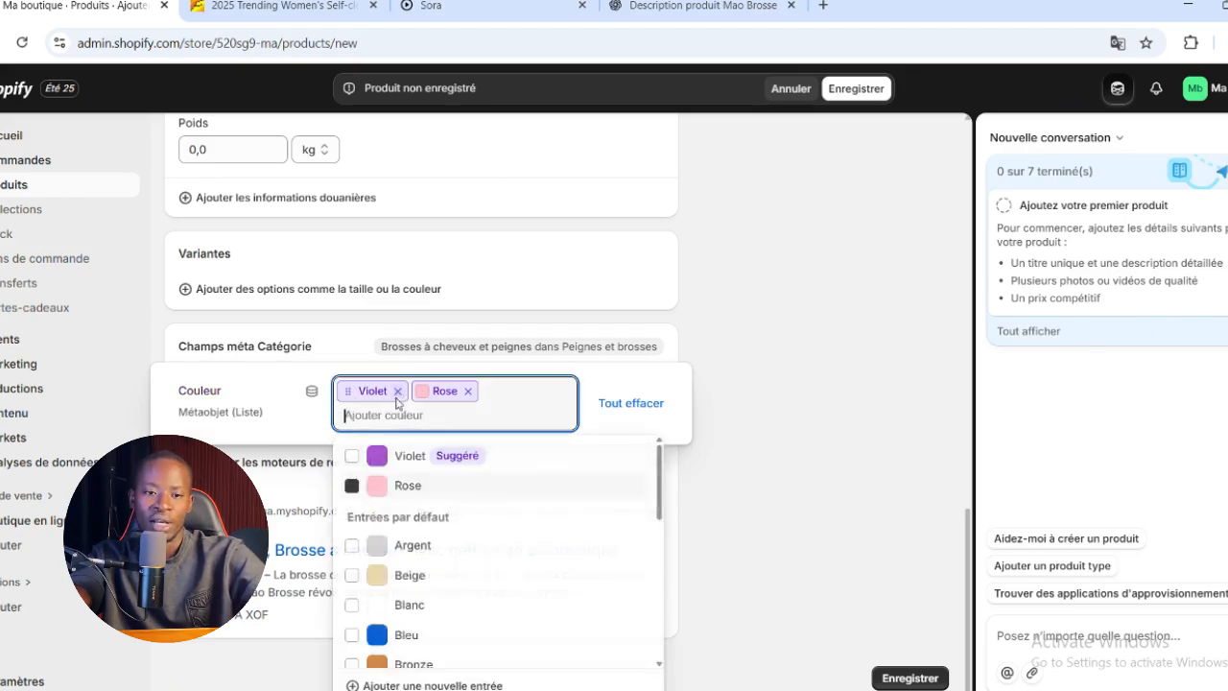
pyautogui.scroll(6, 681, 497)
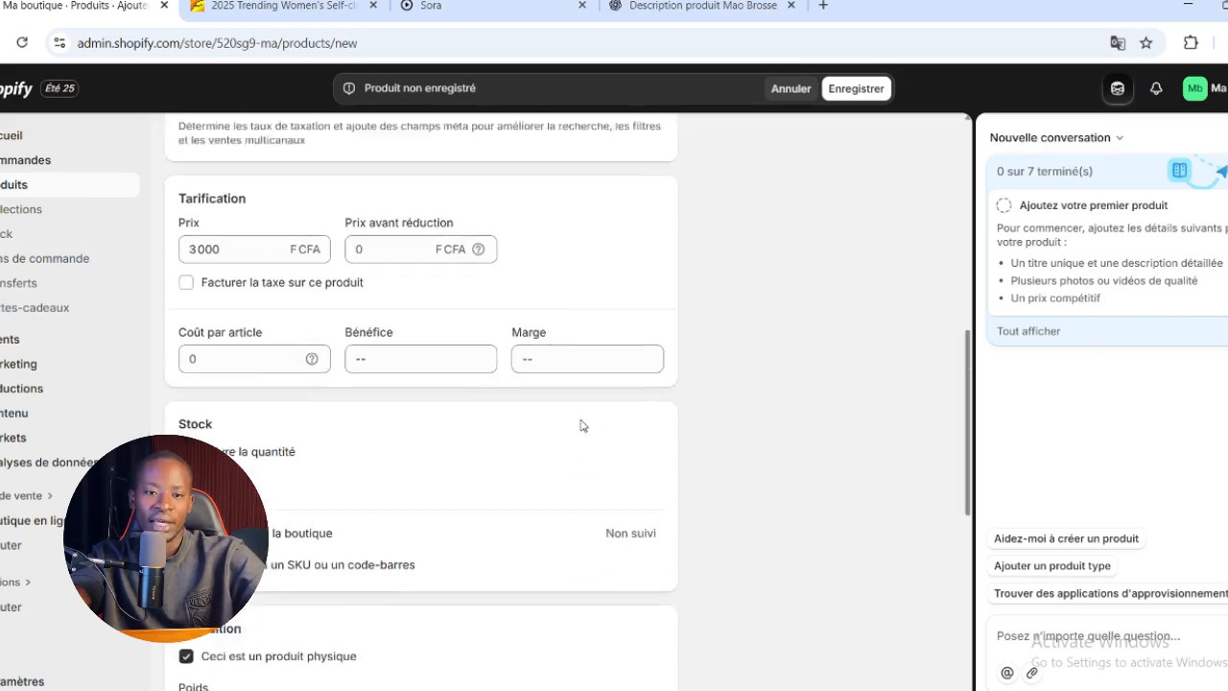
pyautogui.scroll(8, 581, 425)
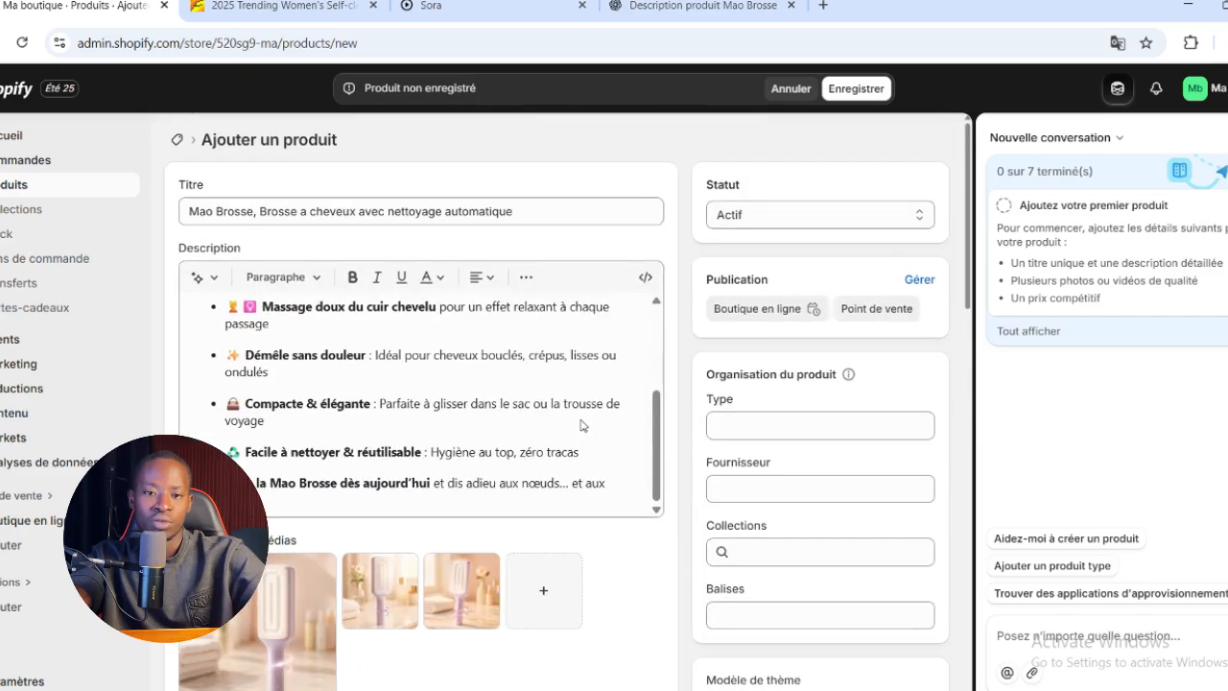
pyautogui.click(864, 89)
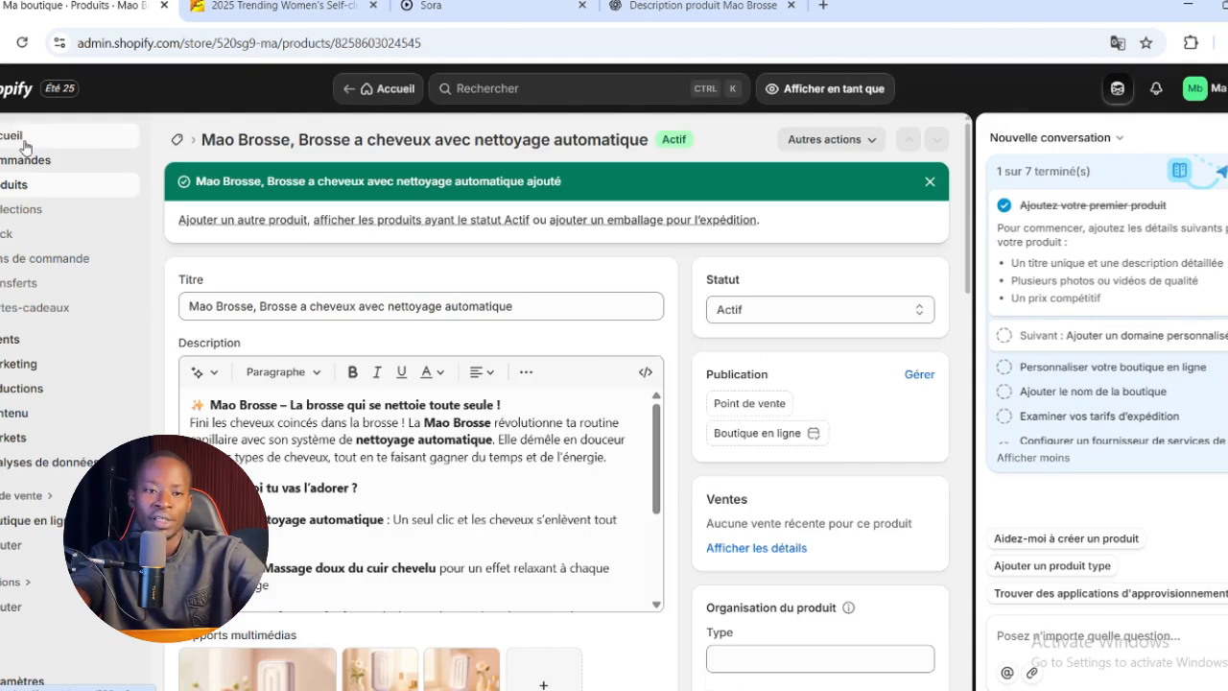
# Examine the custom domain settings through the home page's setup guide and return to the home page
pyautogui.click(24, 144)
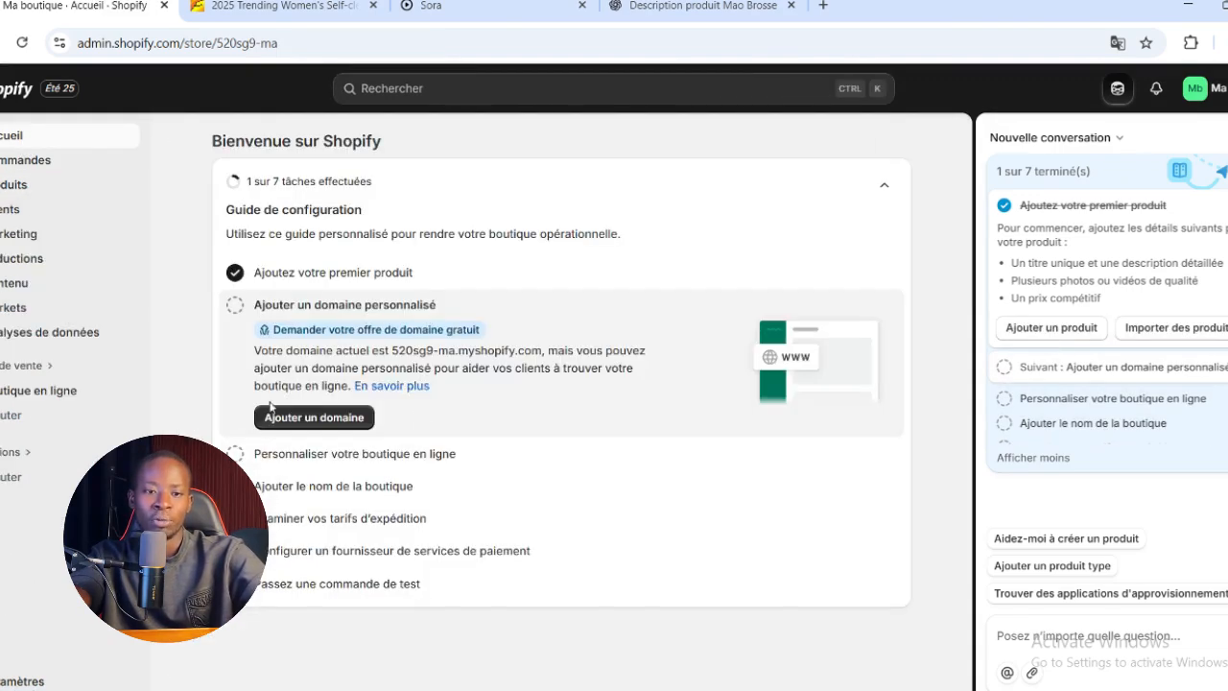
pyautogui.click(334, 427)
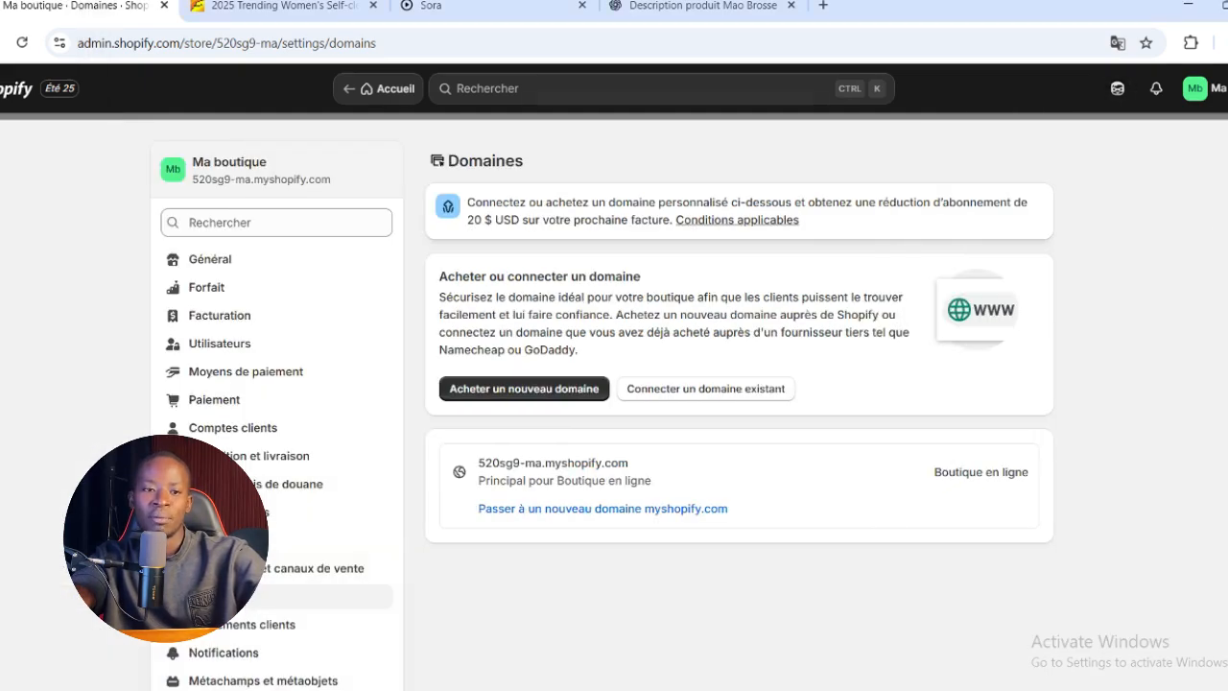
pyautogui.click(378, 89)
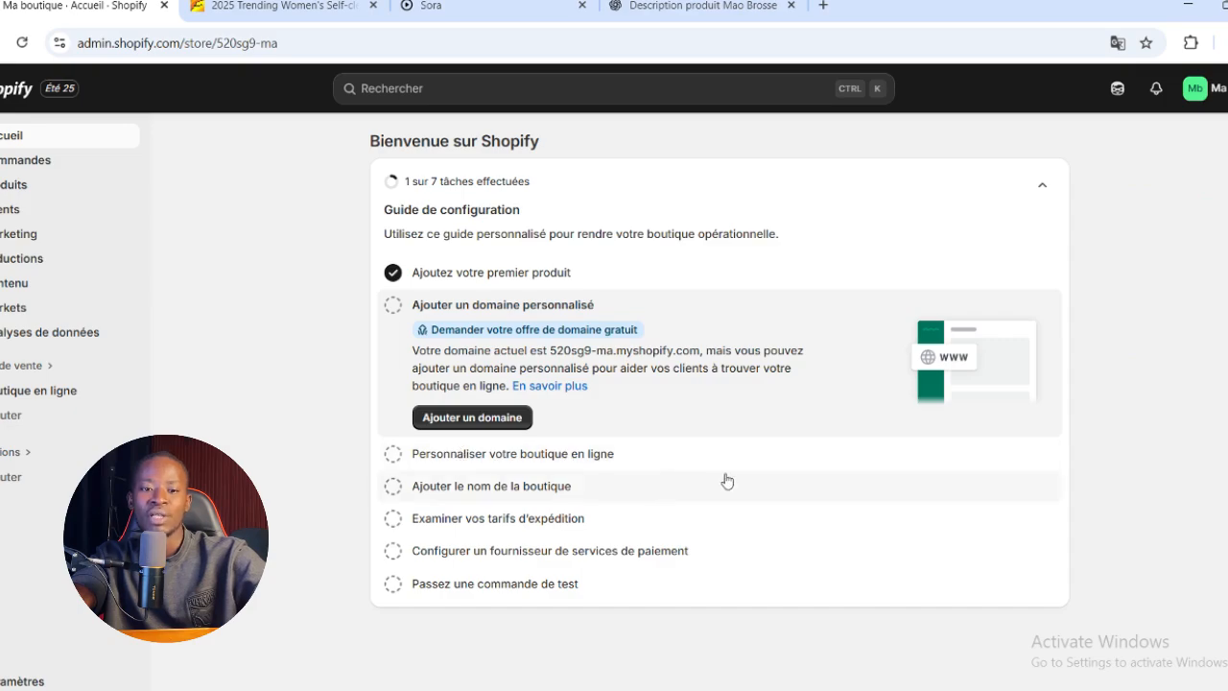
# Open the themes page from the setup guide's store customization task and examine the current theme and the popular free themes
pyautogui.click(590, 464)
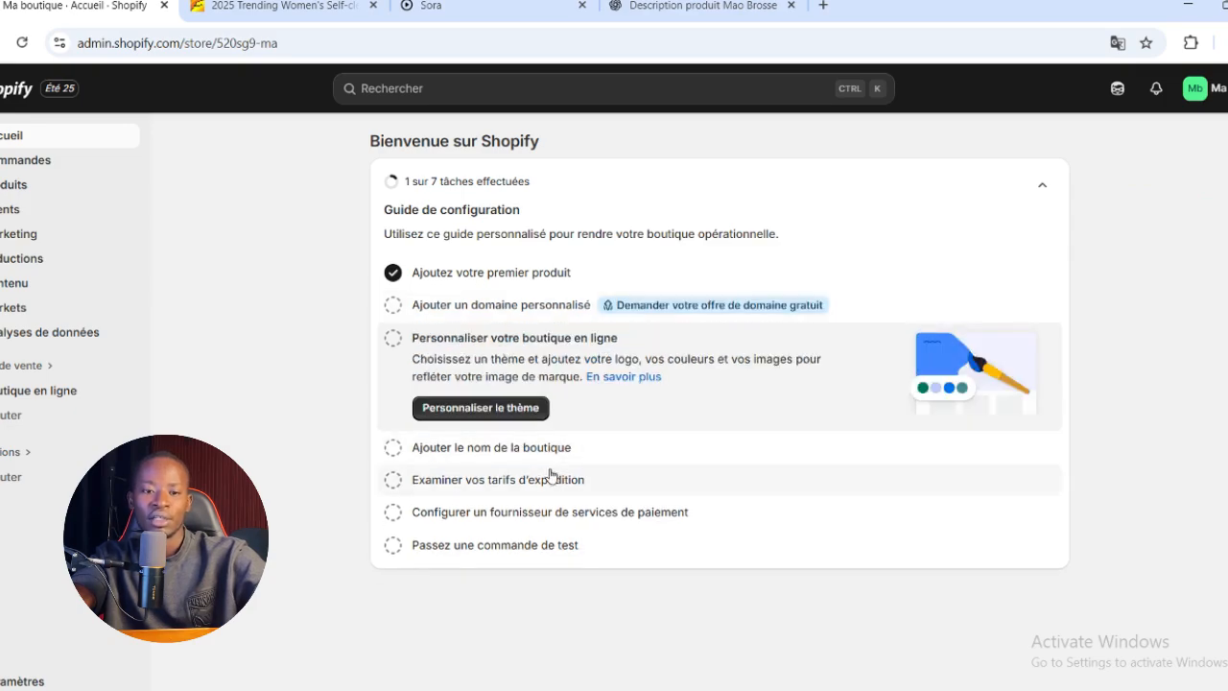
pyautogui.click(474, 410)
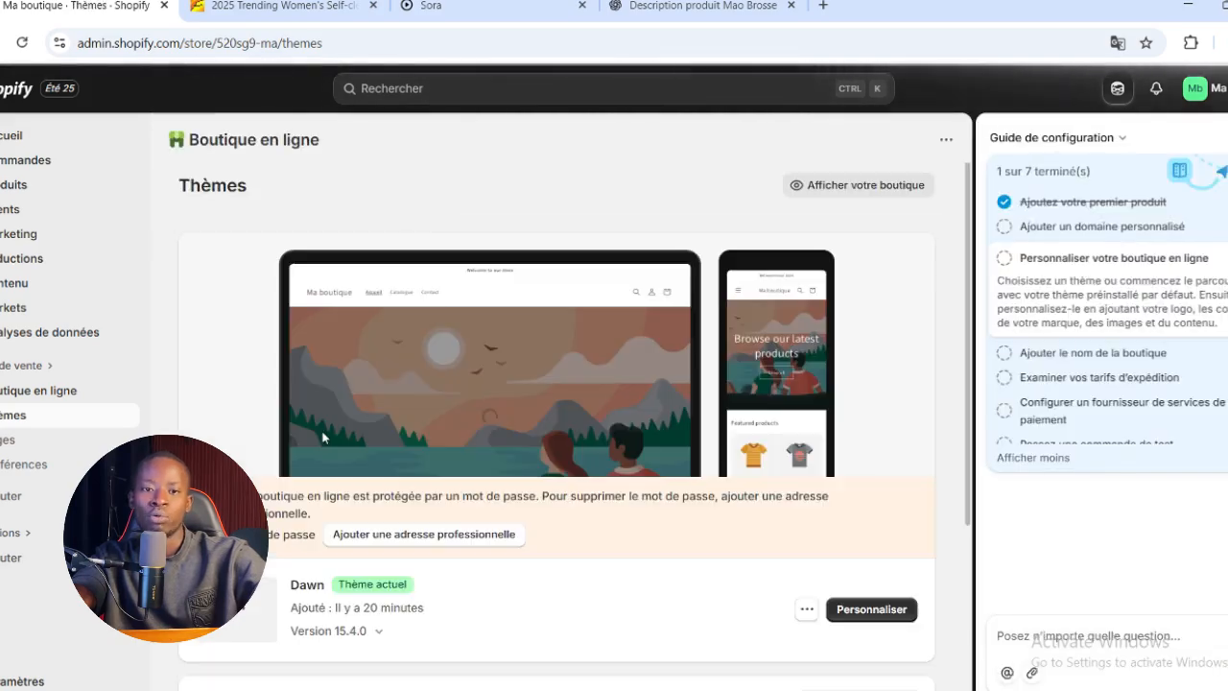
pyautogui.scroll(-5, 323, 438)
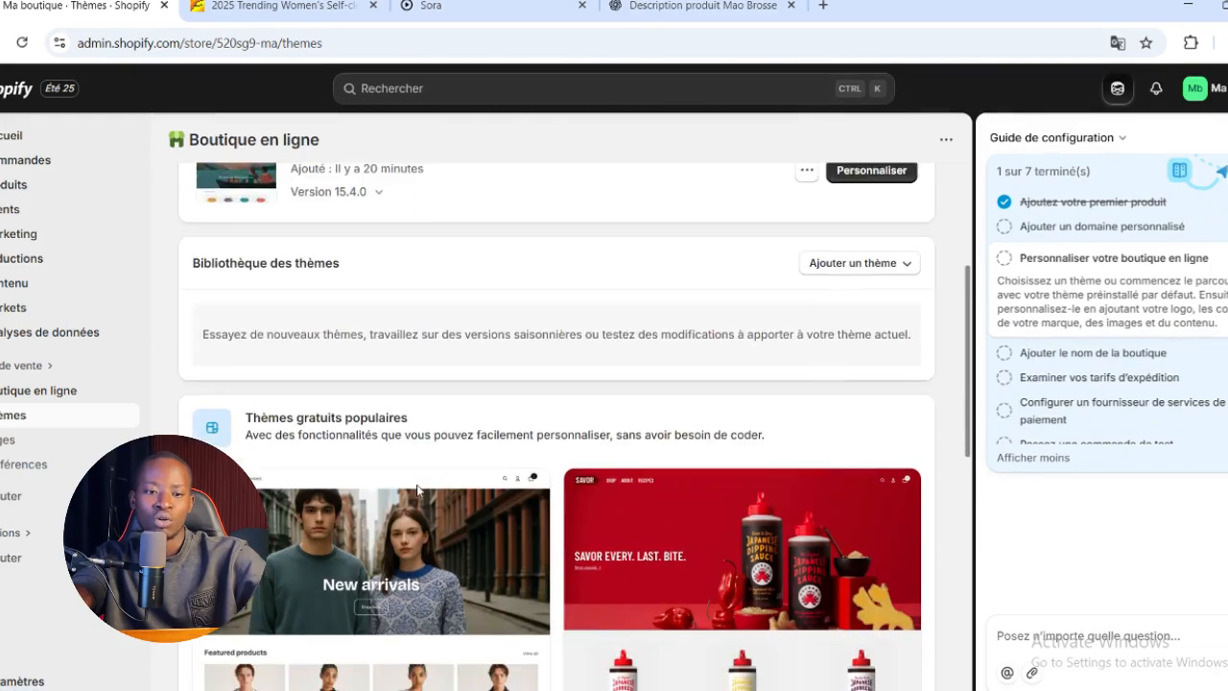
pyautogui.scroll(-3, 418, 490)
pyautogui.scroll(4, 417, 490)
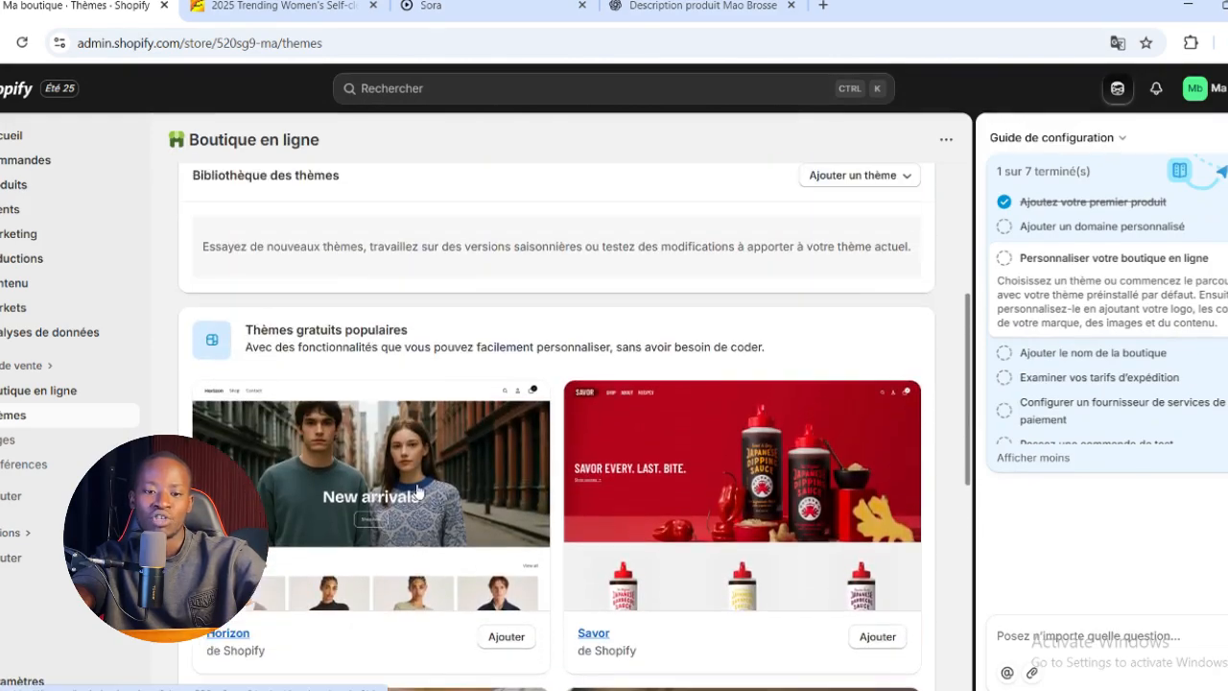
pyautogui.scroll(4, 418, 490)
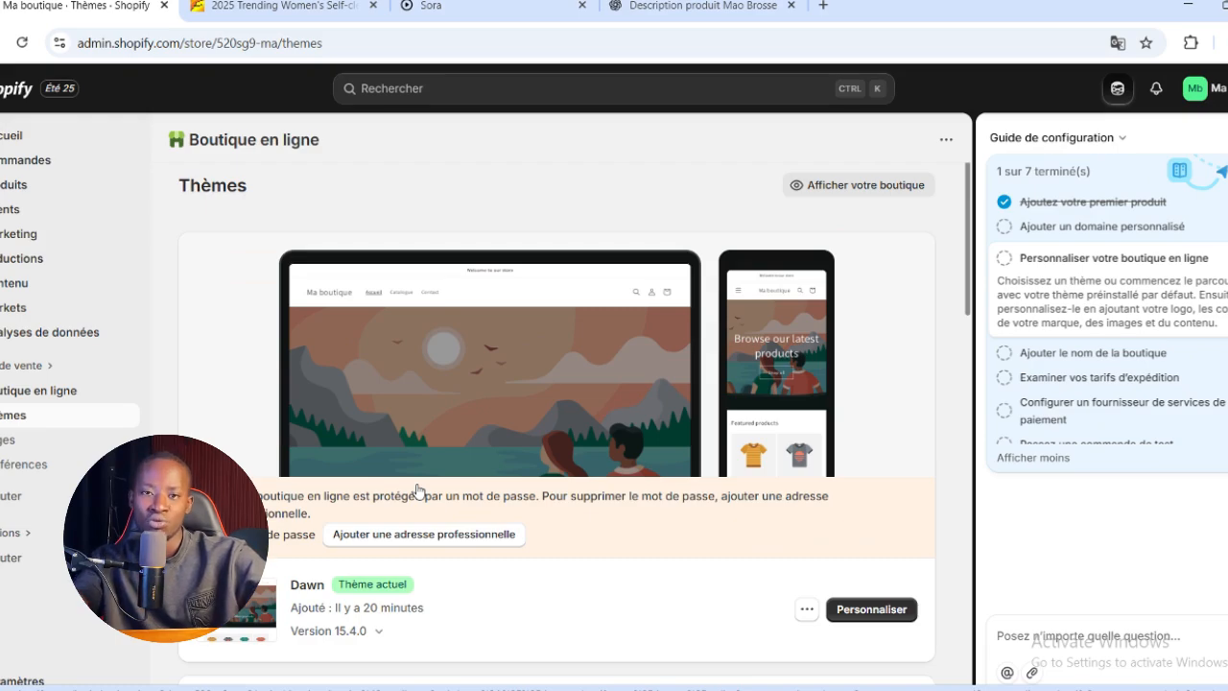
pyautogui.scroll(-7, 580, 509)
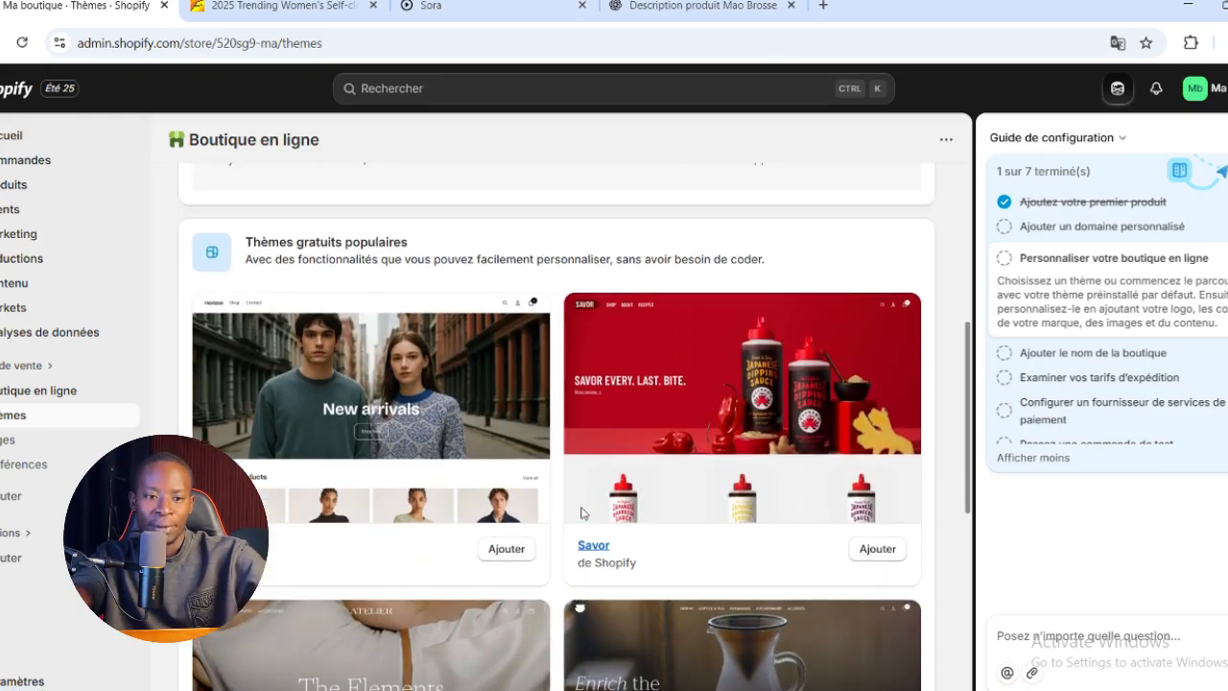
pyautogui.scroll(-3, 580, 514)
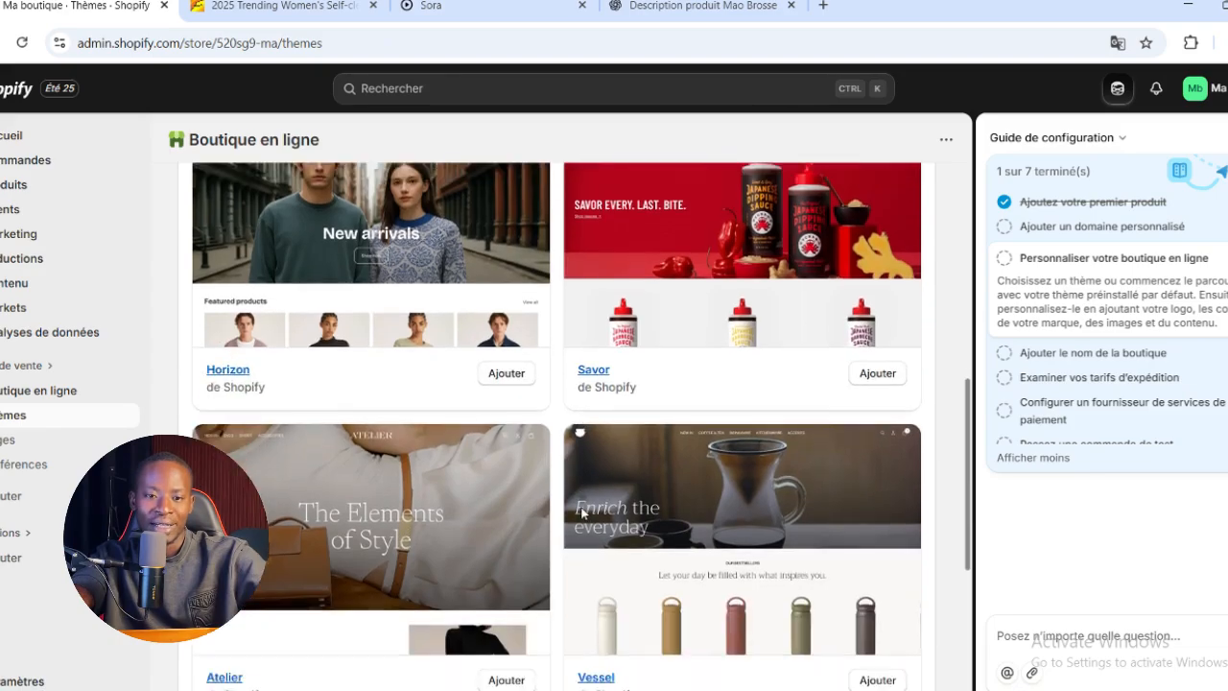
pyautogui.scroll(-3, 582, 514)
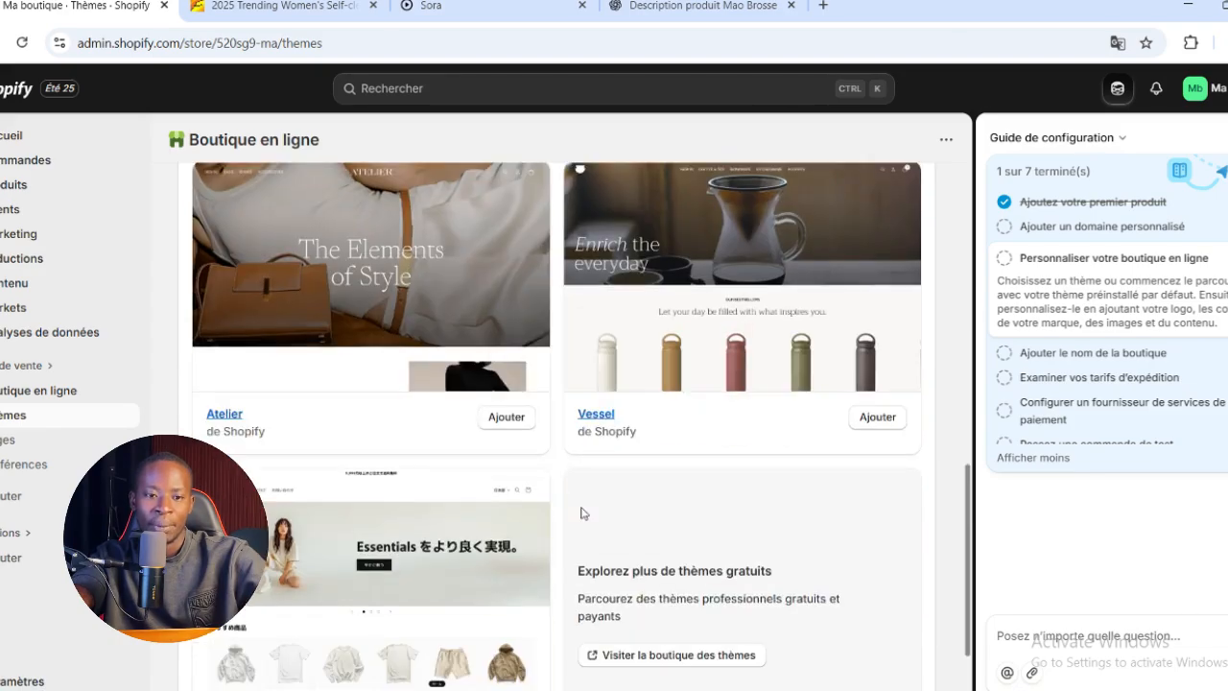
pyautogui.scroll(12, 581, 514)
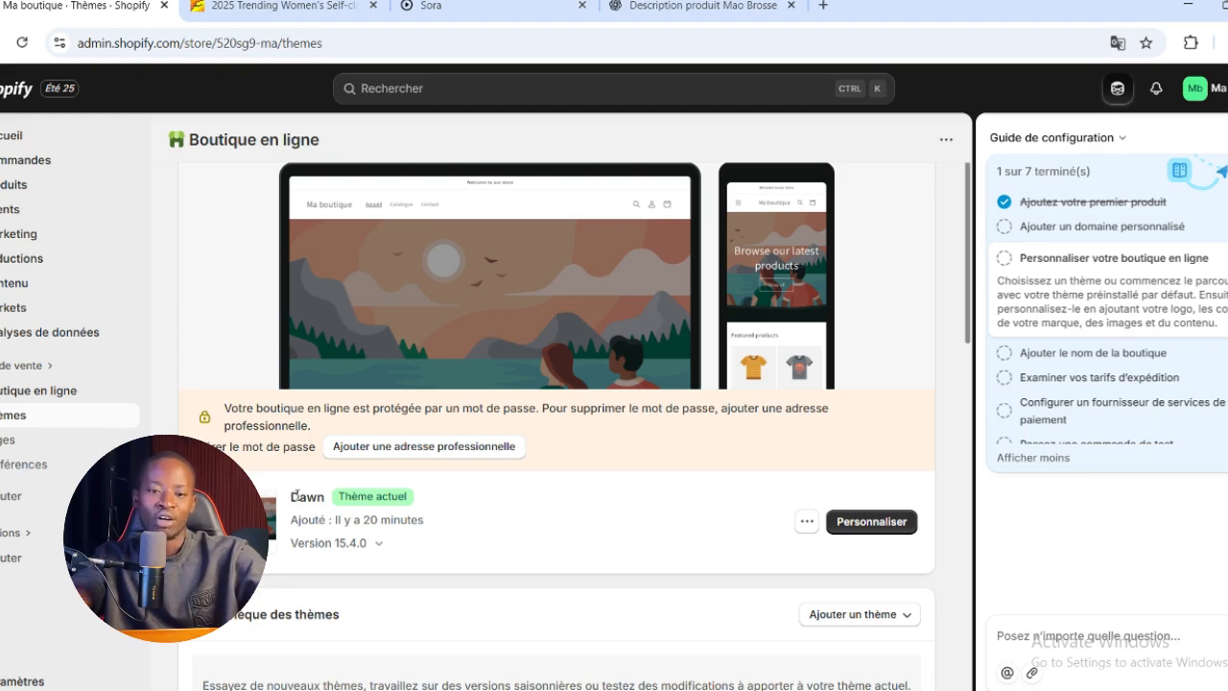
pyautogui.scroll(-5, 454, 484)
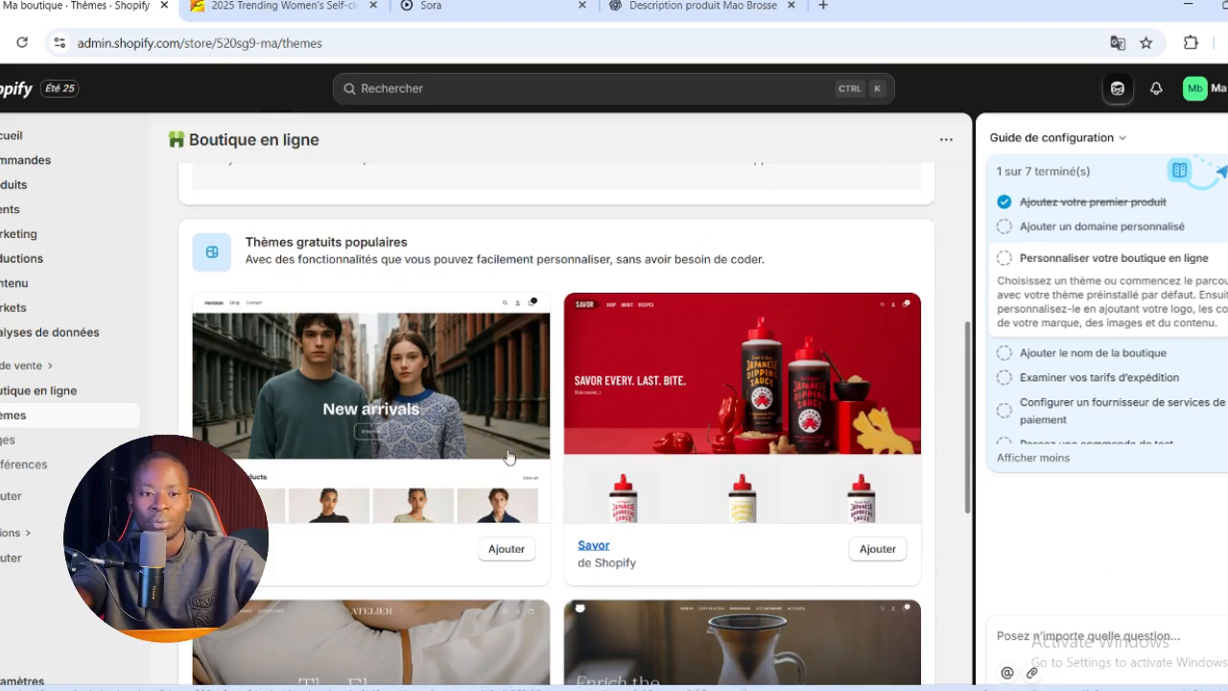
pyautogui.scroll(5, 510, 457)
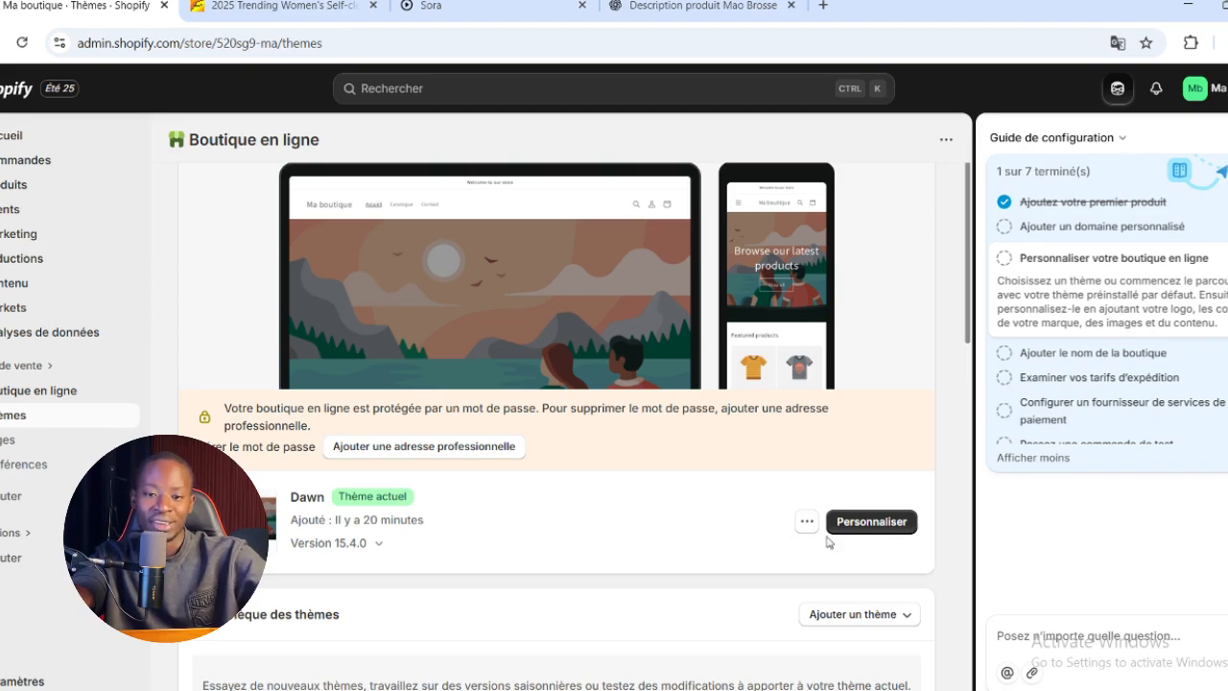
# Open the current Dawn theme for customization and look through its home page preview from the header to the footer
pyautogui.click(879, 526)
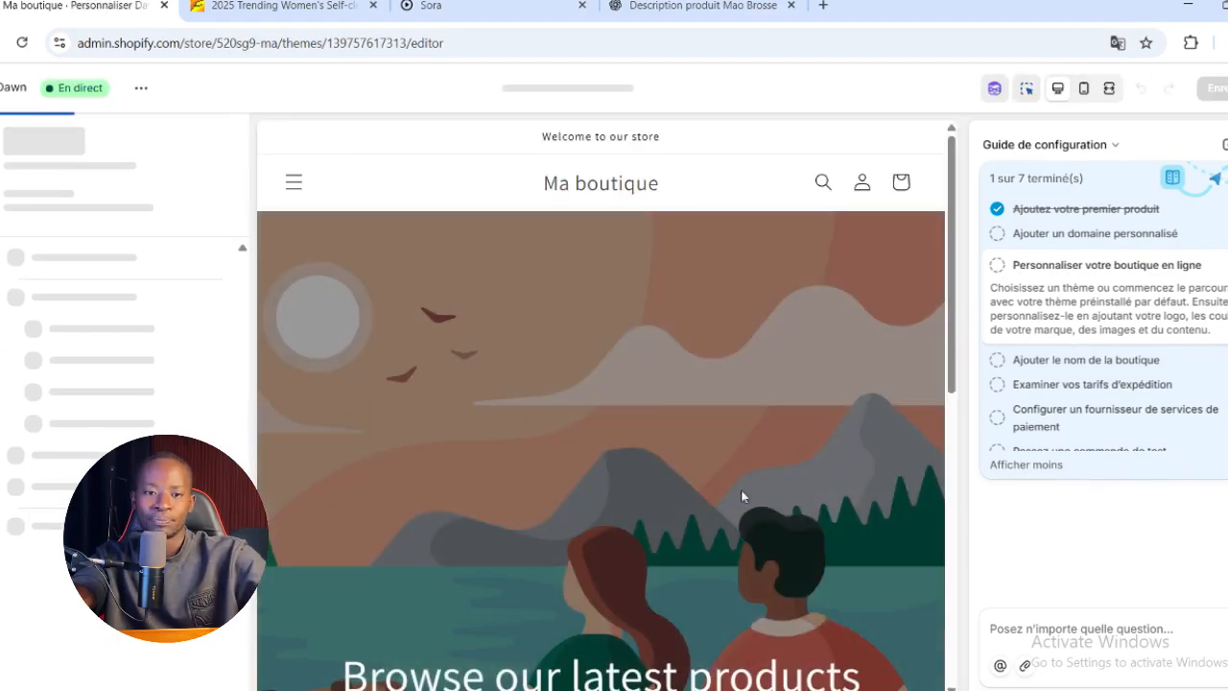
pyautogui.scroll(-6, 844, 386)
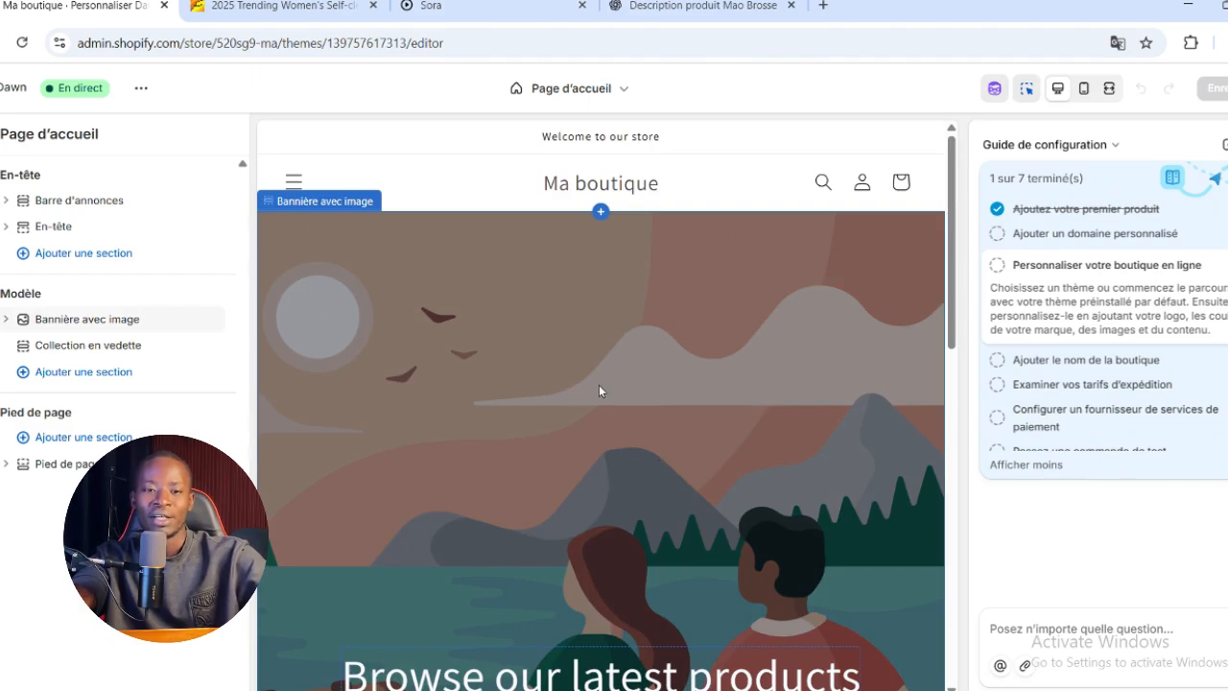
pyautogui.scroll(-3, 609, 357)
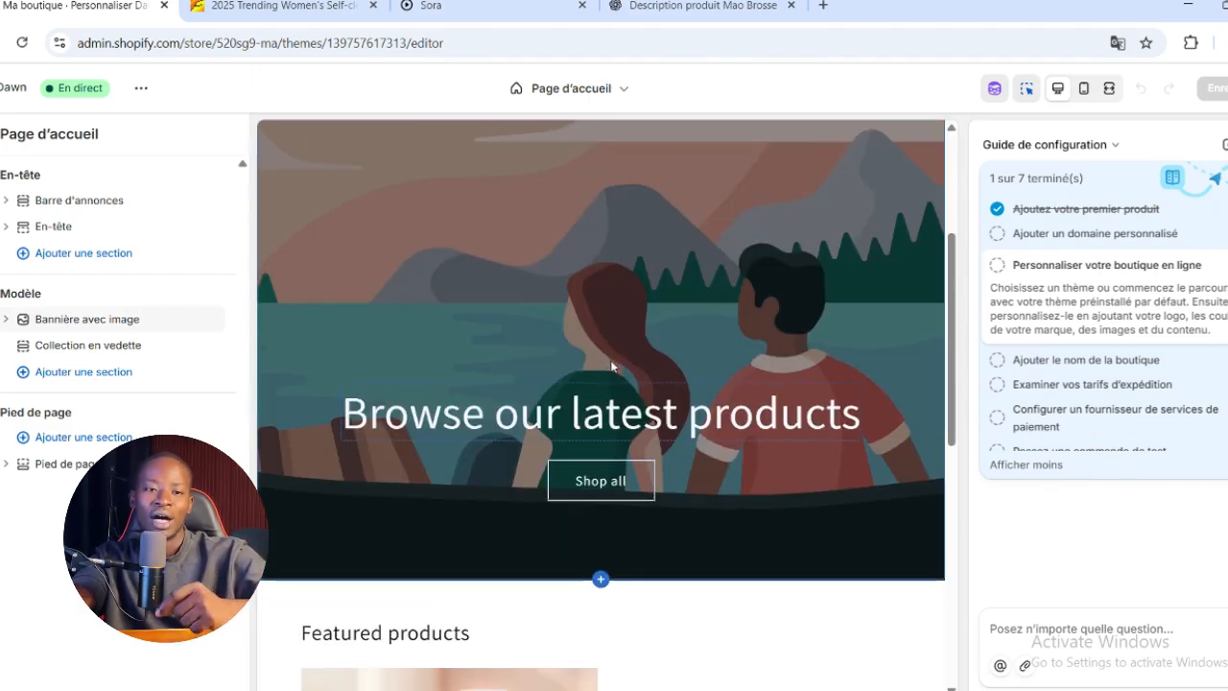
pyautogui.scroll(3, 614, 351)
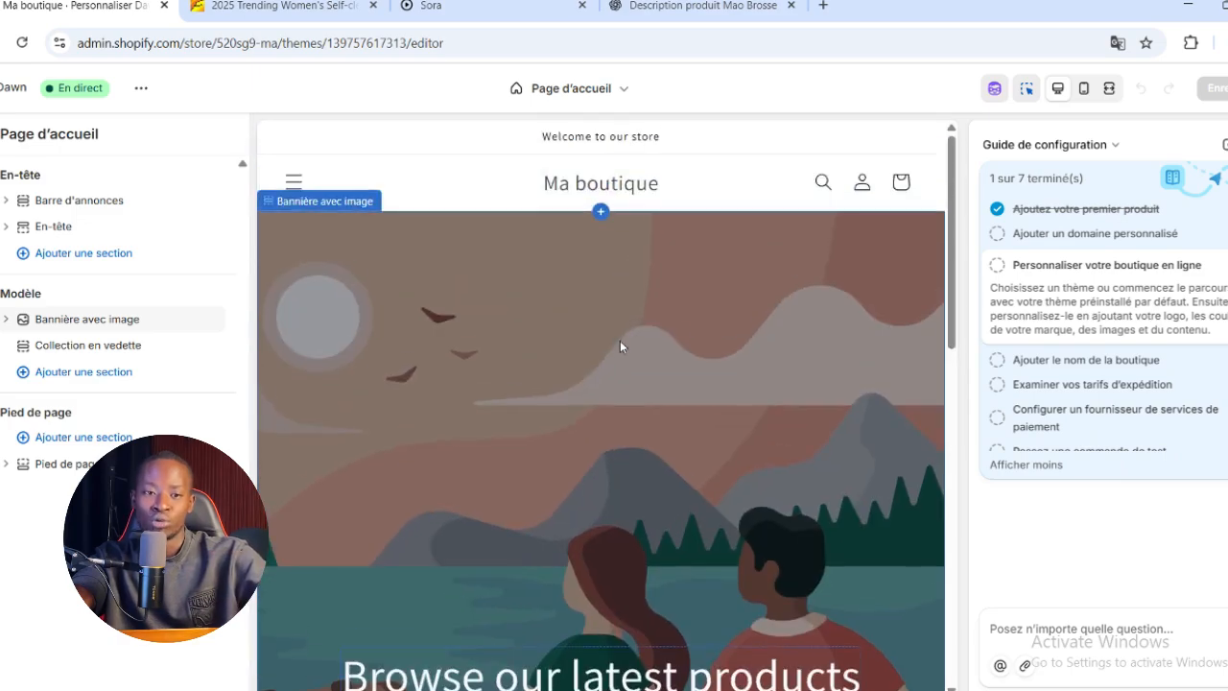
pyautogui.scroll(-10, 620, 346)
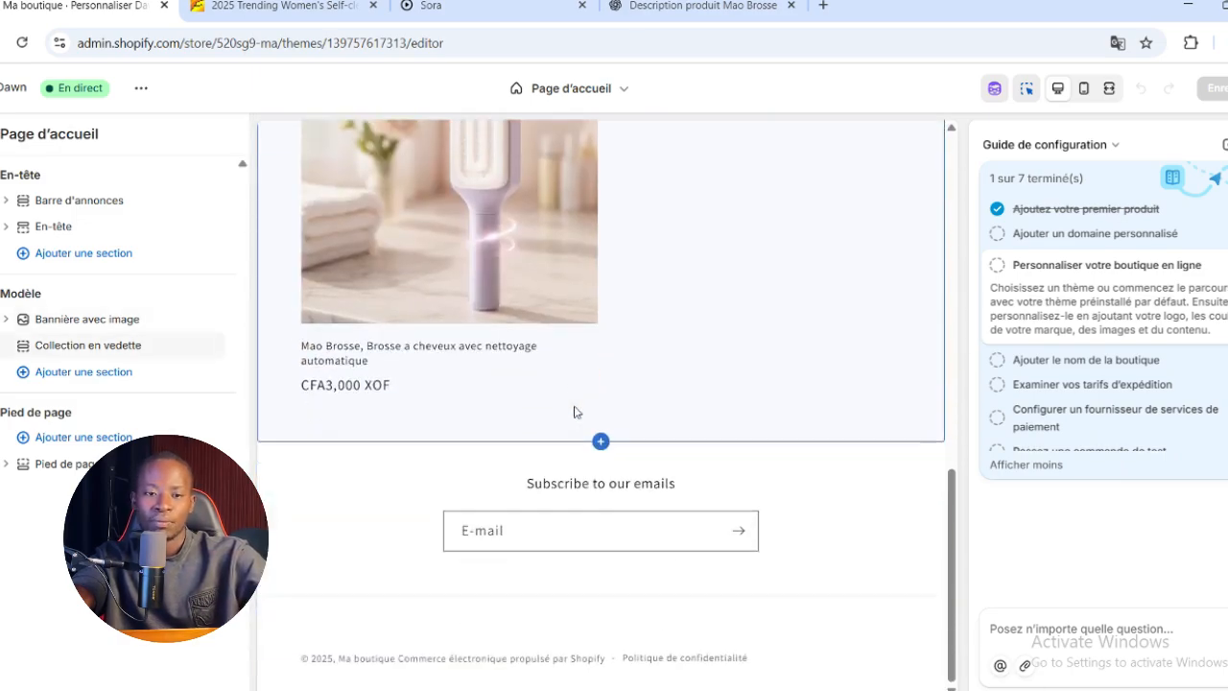
pyautogui.scroll(10, 575, 407)
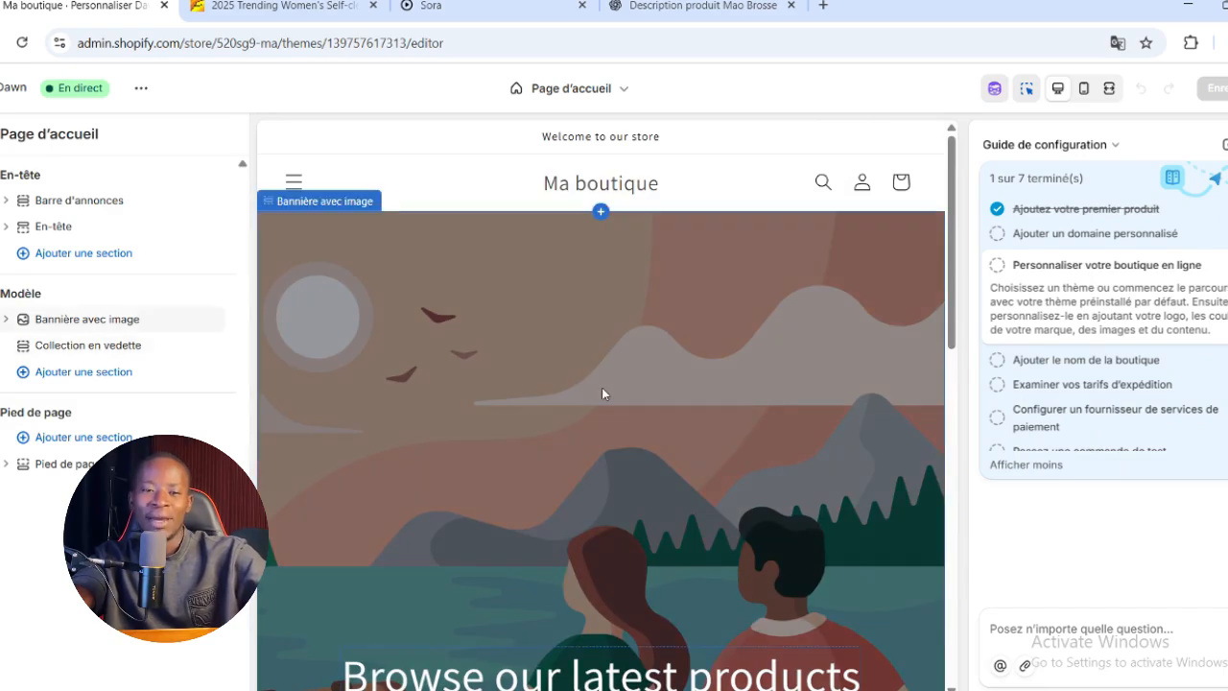
pyautogui.scroll(-3, 601, 388)
pyautogui.scroll(2, 602, 388)
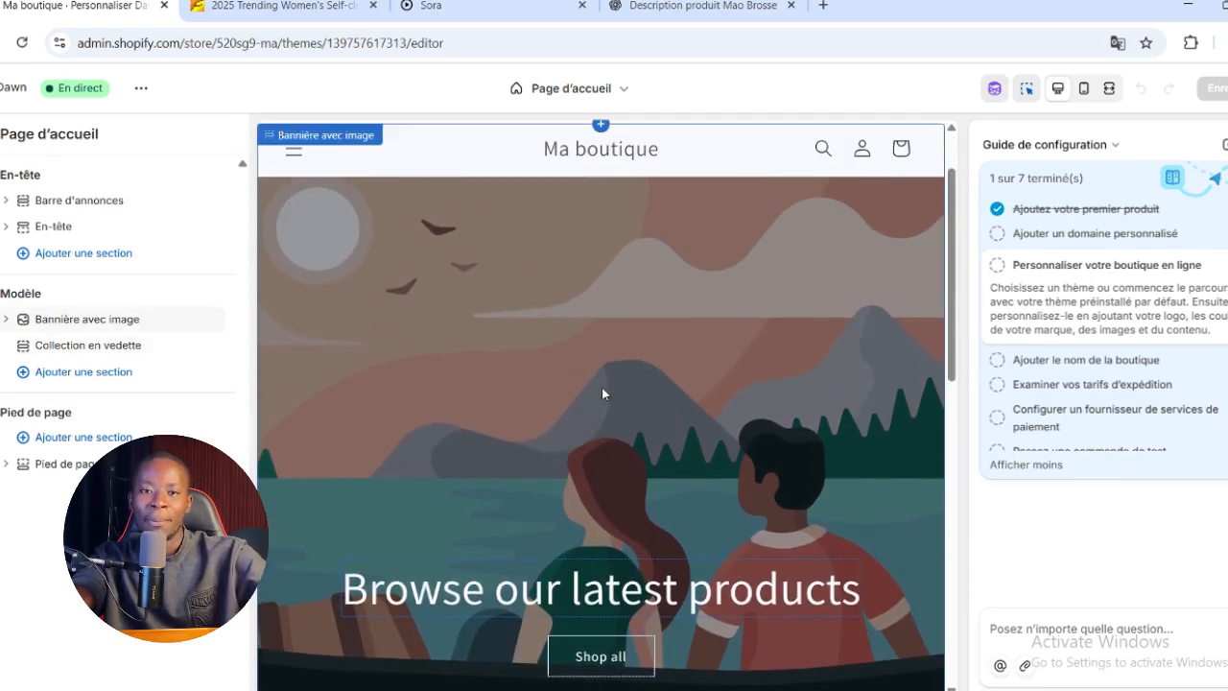
pyautogui.scroll(1, 602, 389)
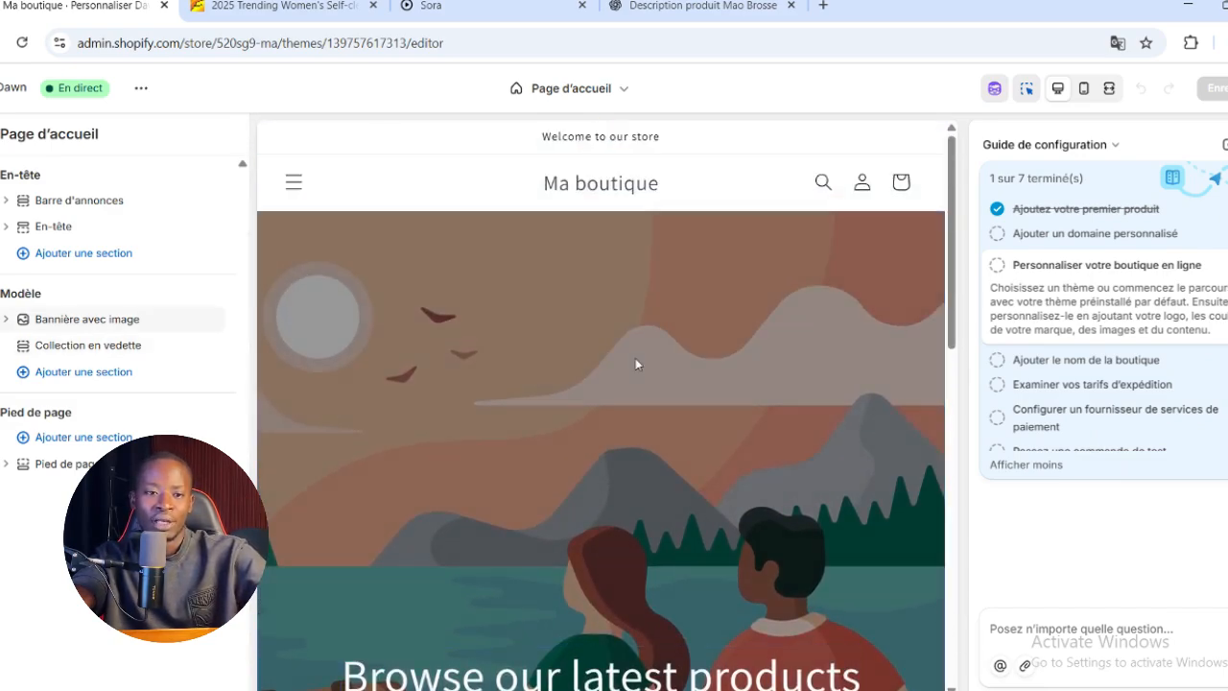
# Set Image 1 of the home page's image banner to the first of the two brush images whose names begin with 20250729_0943
pyautogui.click(633, 362)
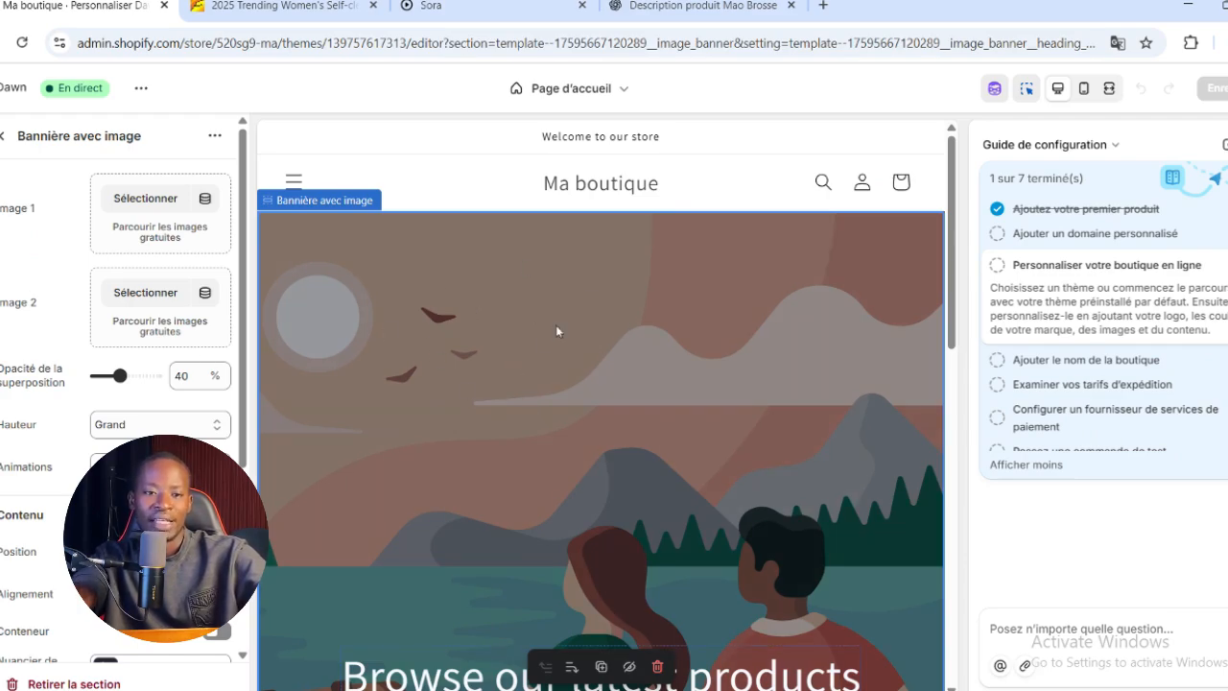
pyautogui.click(159, 200)
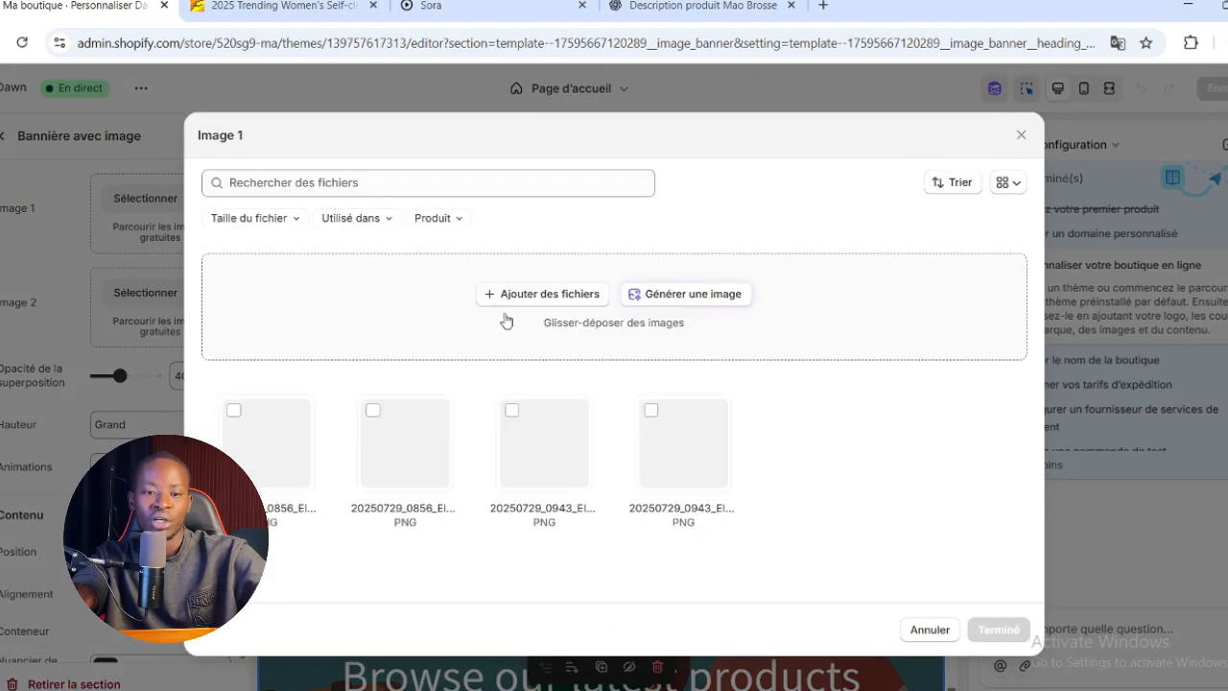
pyautogui.click(510, 410)
pyautogui.click(998, 629)
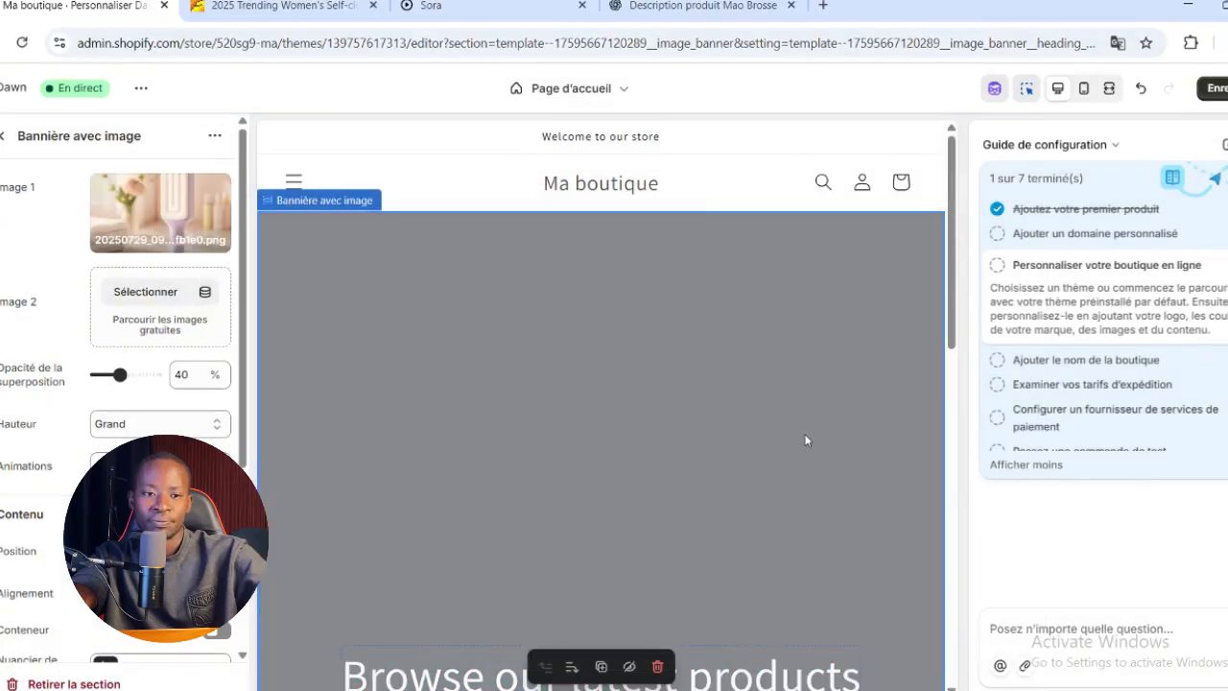
pyautogui.scroll(-3, 805, 441)
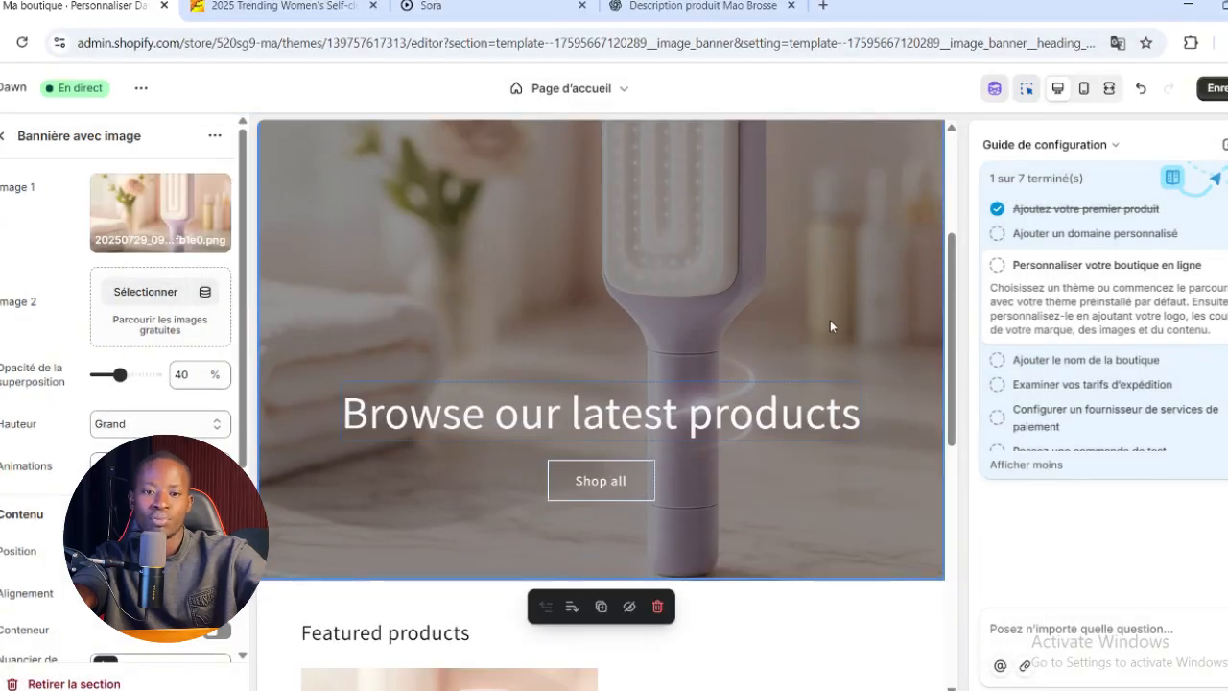
pyautogui.scroll(3, 830, 327)
# Replace the image banner's heading with "Mao Brosse, la nouvelle brosse des femmes !"
pyautogui.scroll(-3, 807, 355)
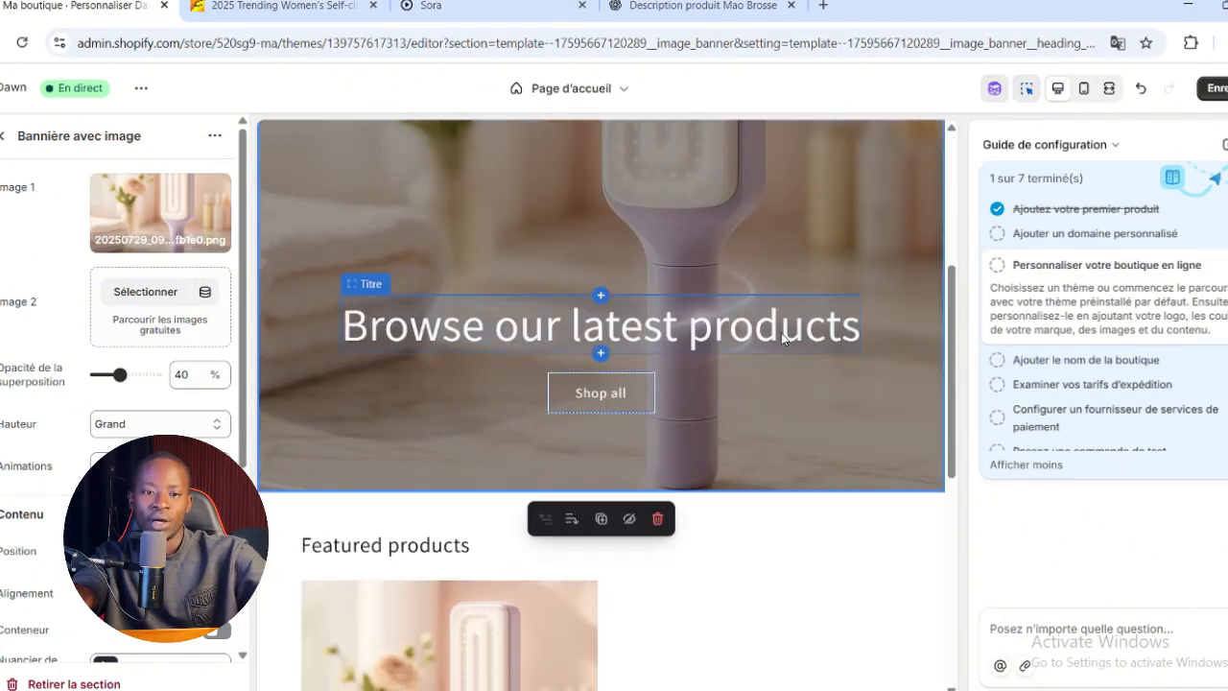
pyautogui.click(784, 336)
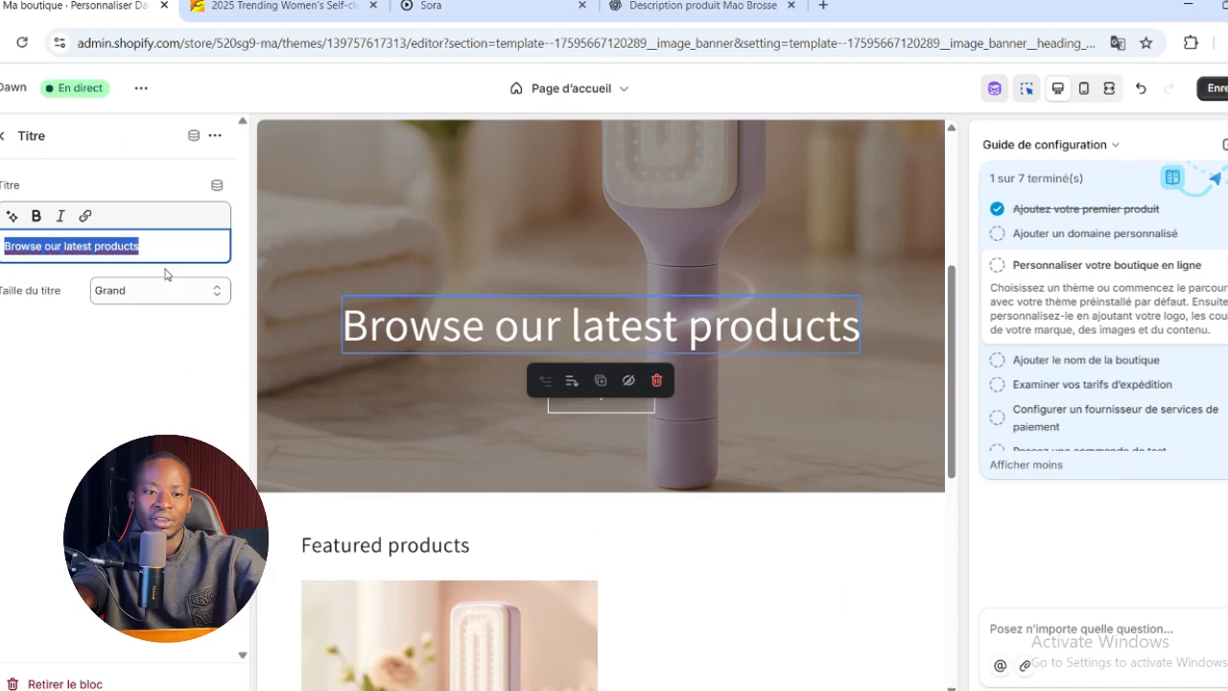
pyautogui.press('BackSpace')
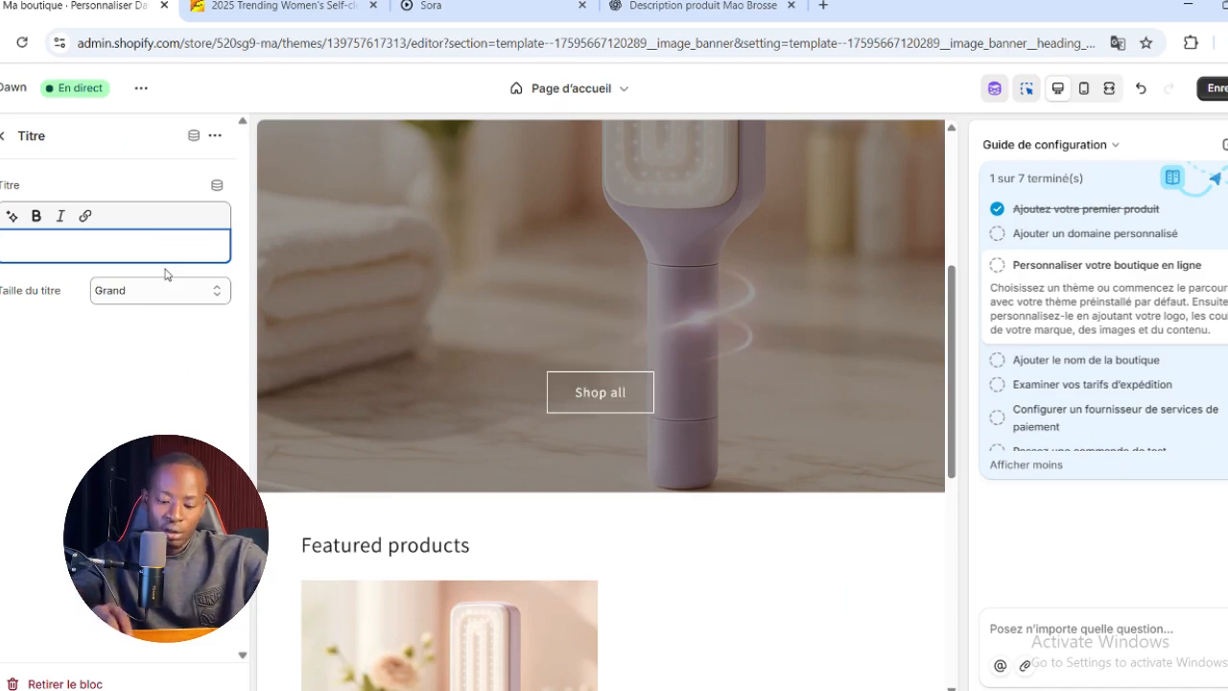
pyautogui.write('Mao Brosse, la nouvelle brosse des fem')
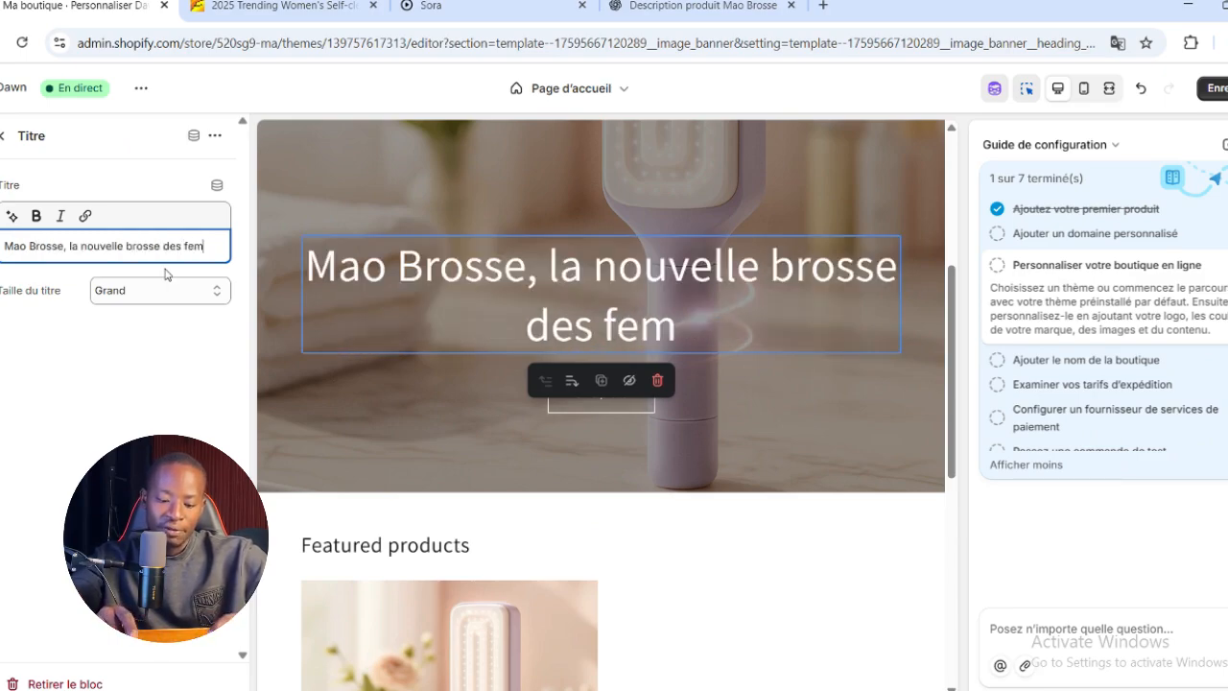
pyautogui.write('mes')
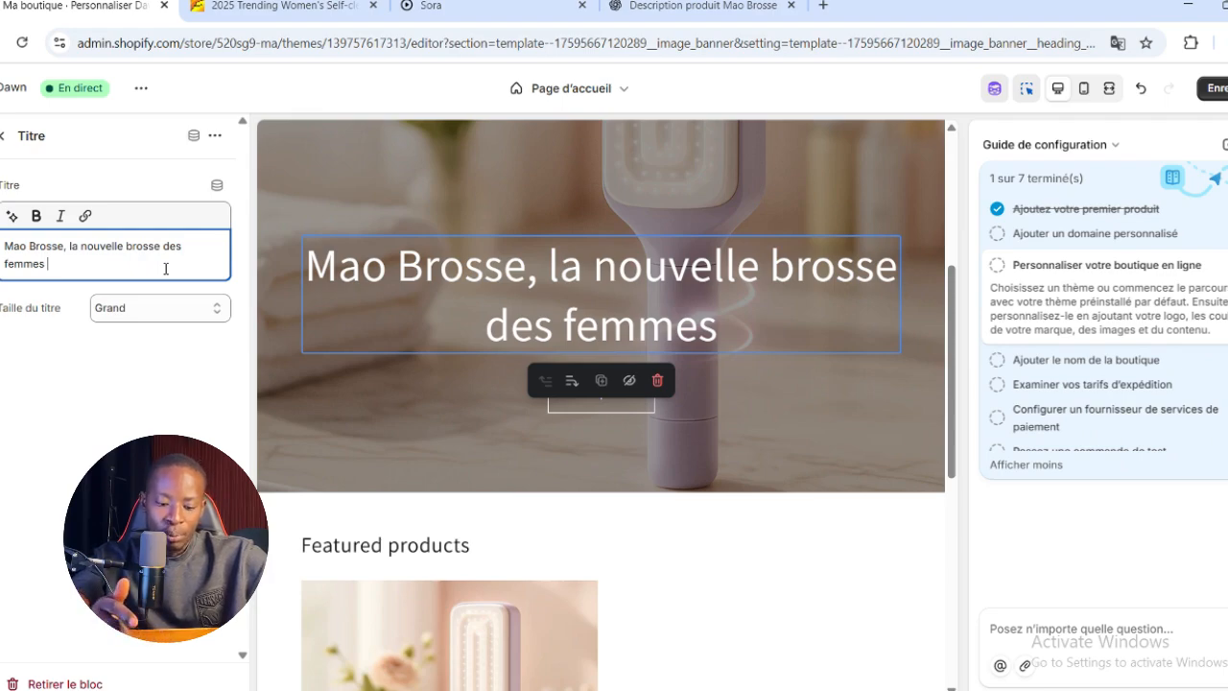
pyautogui.write(' !')
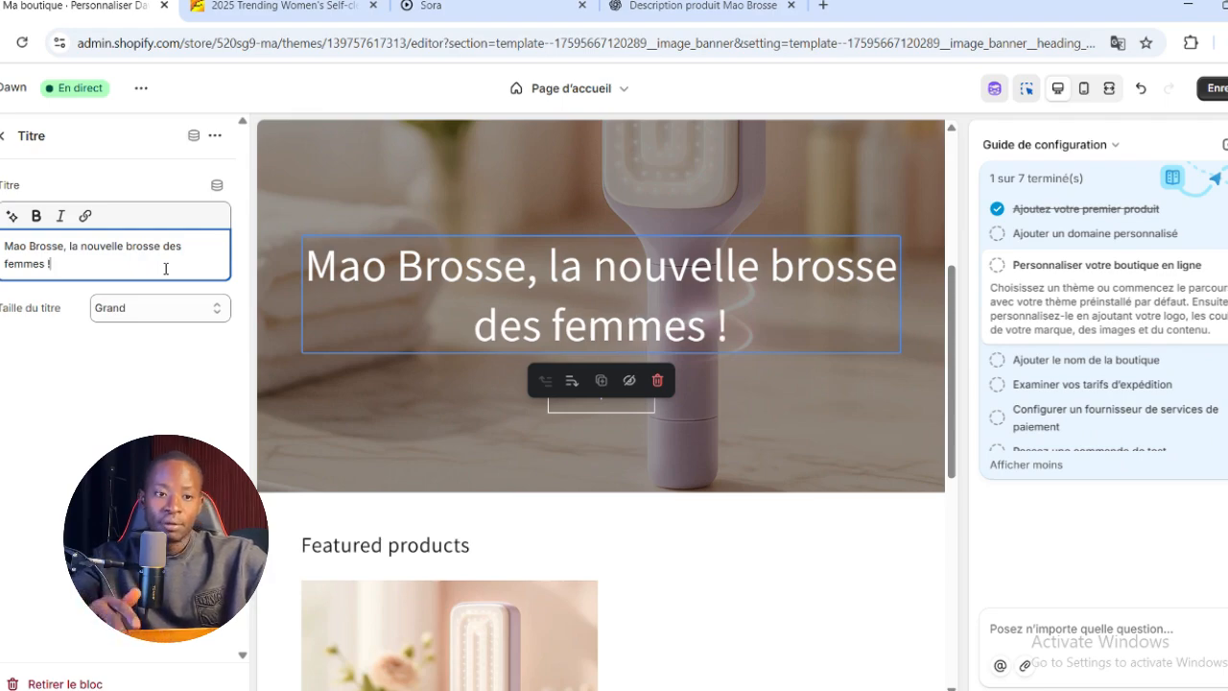
pyautogui.click(277, 395)
# Change the featured collection section's title to "Nos produits"
pyautogui.scroll(-1, 520, 492)
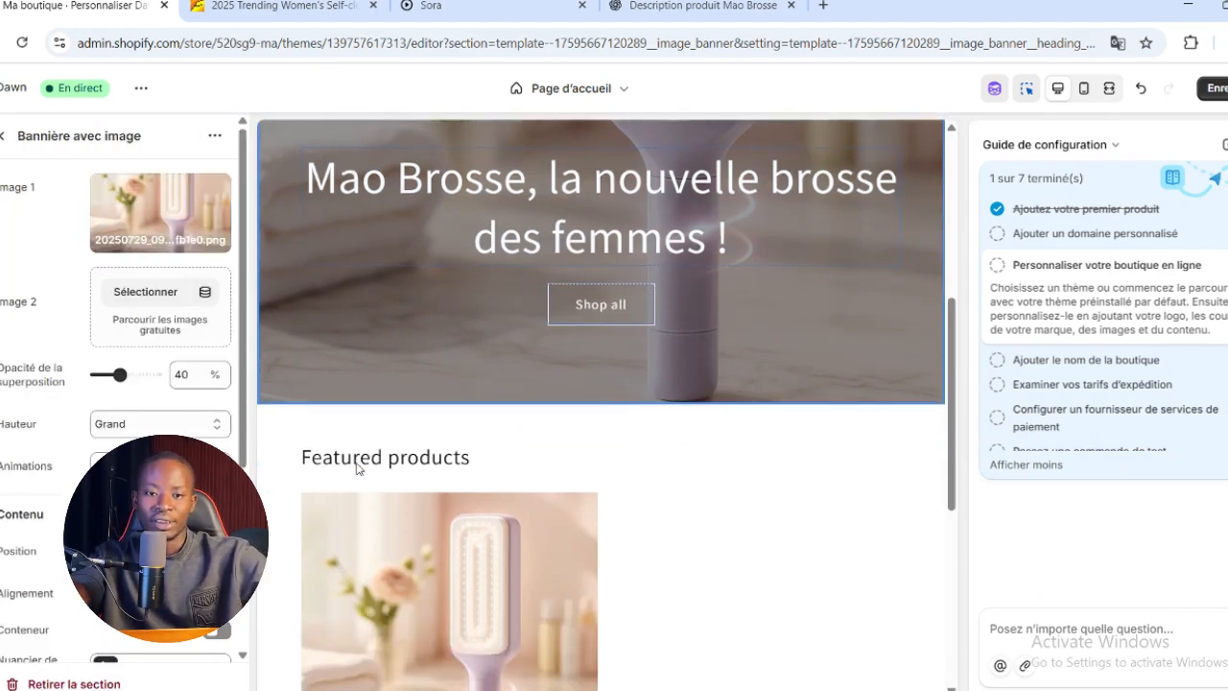
pyautogui.scroll(-1, 520, 495)
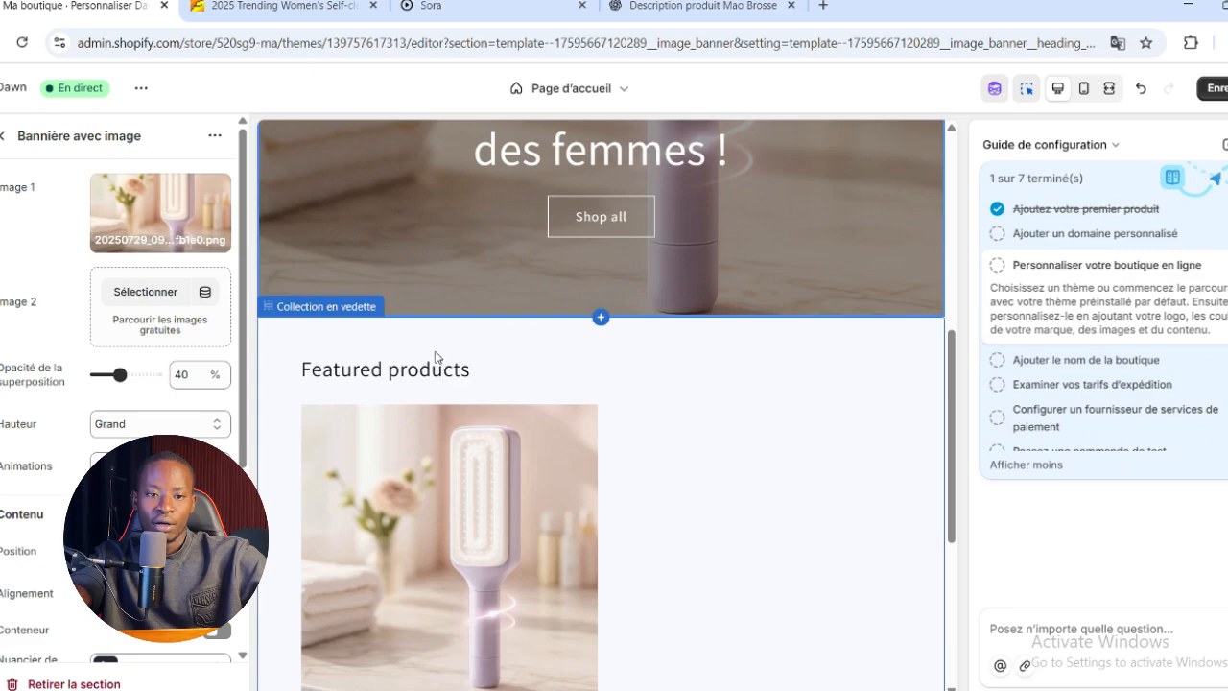
pyautogui.click(542, 359)
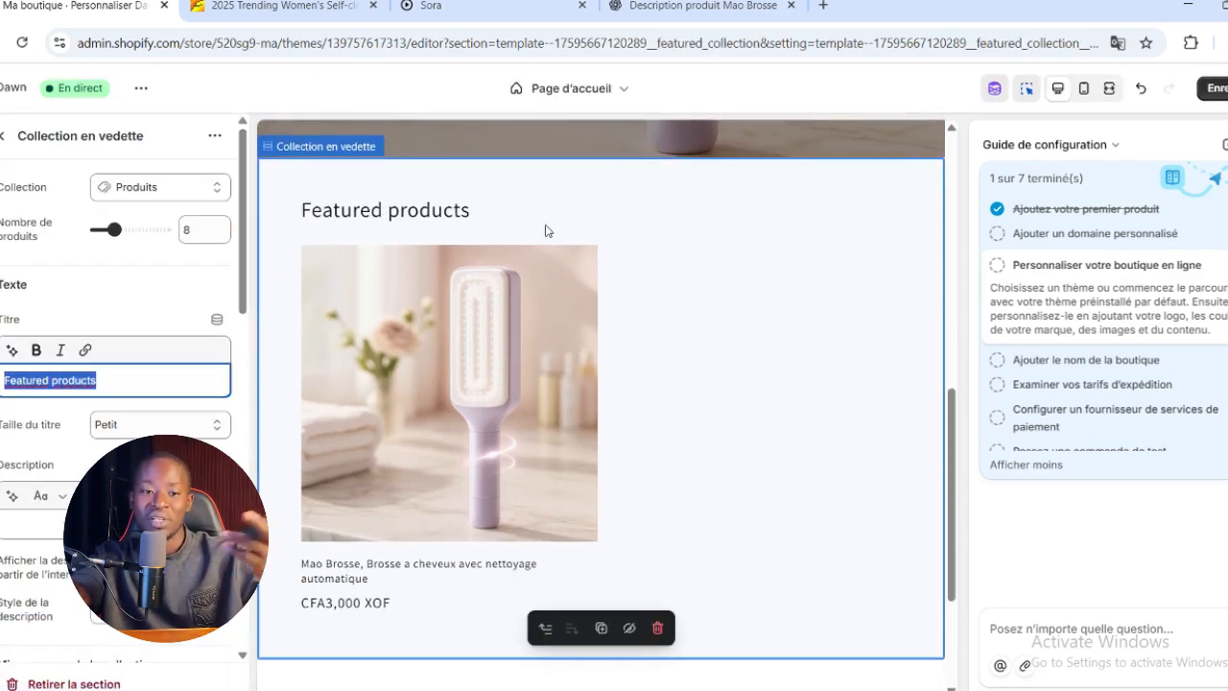
pyautogui.click(119, 381)
pyautogui.hotkey('ctrl', 'a')
pyautogui.press('BackSpace')
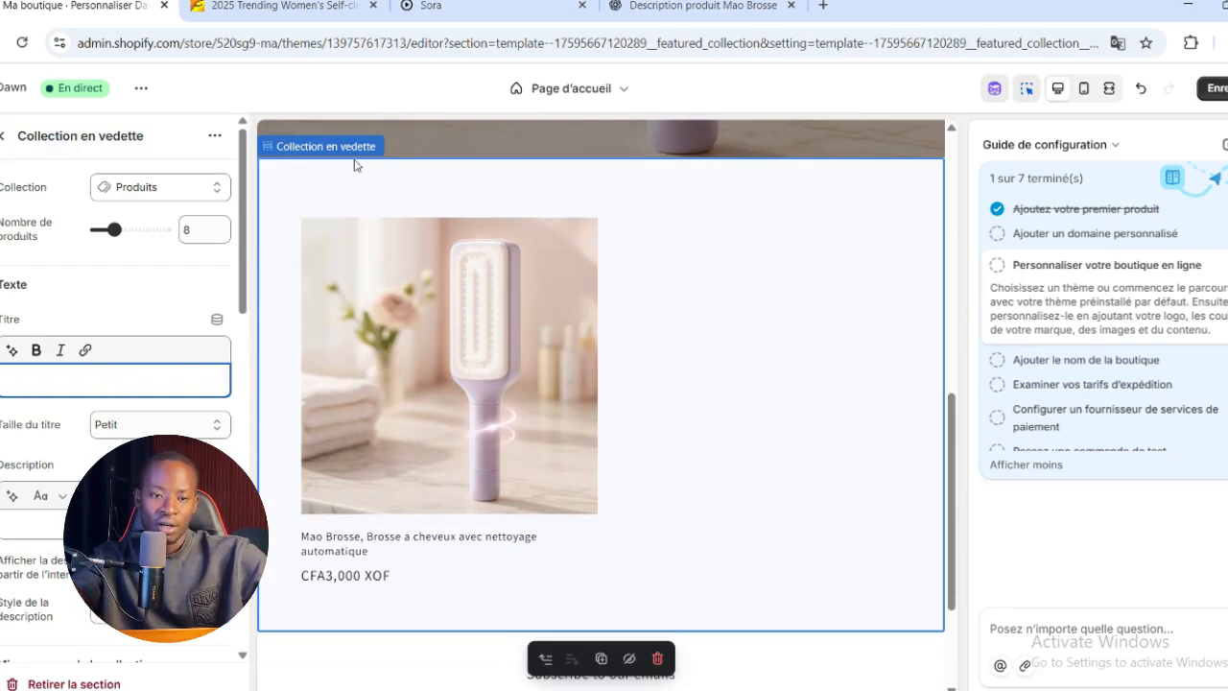
pyautogui.write('Nos produits')
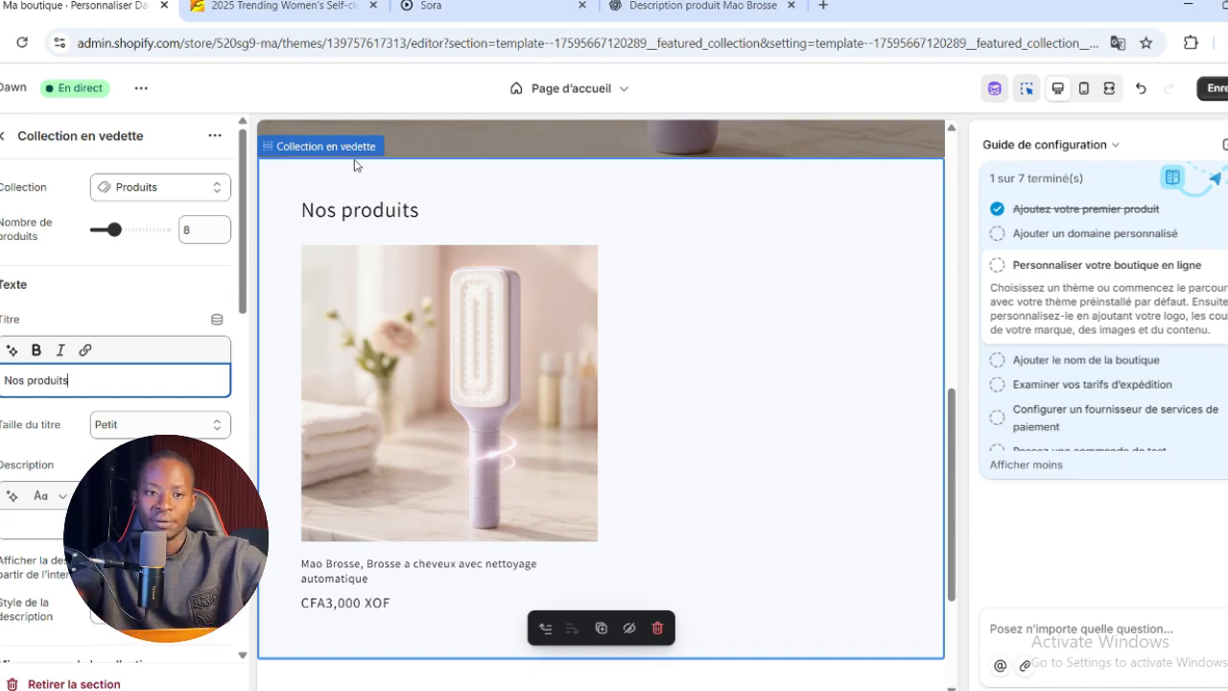
pyautogui.click(727, 335)
pyautogui.scroll(-3, 661, 425)
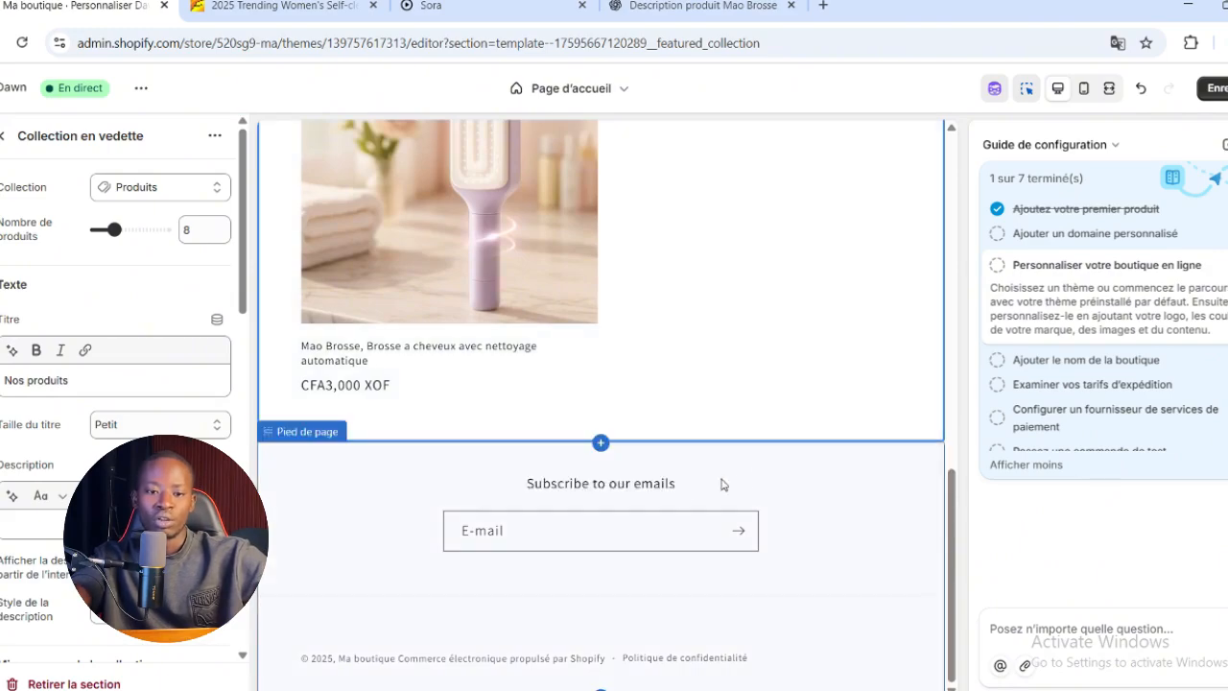
# Change the footer newsletter heading to "Rejoindre notre Email List" and save the theme
pyautogui.click(739, 483)
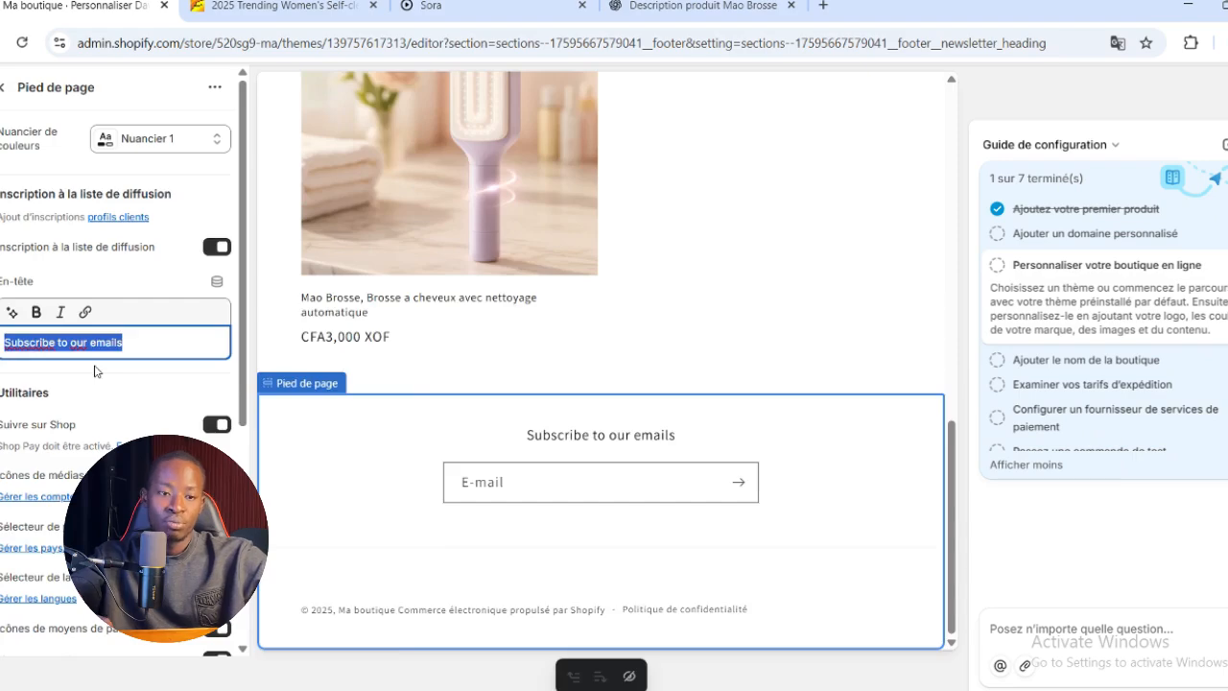
pyautogui.press('BackSpace')
pyautogui.write('Rejoindre')
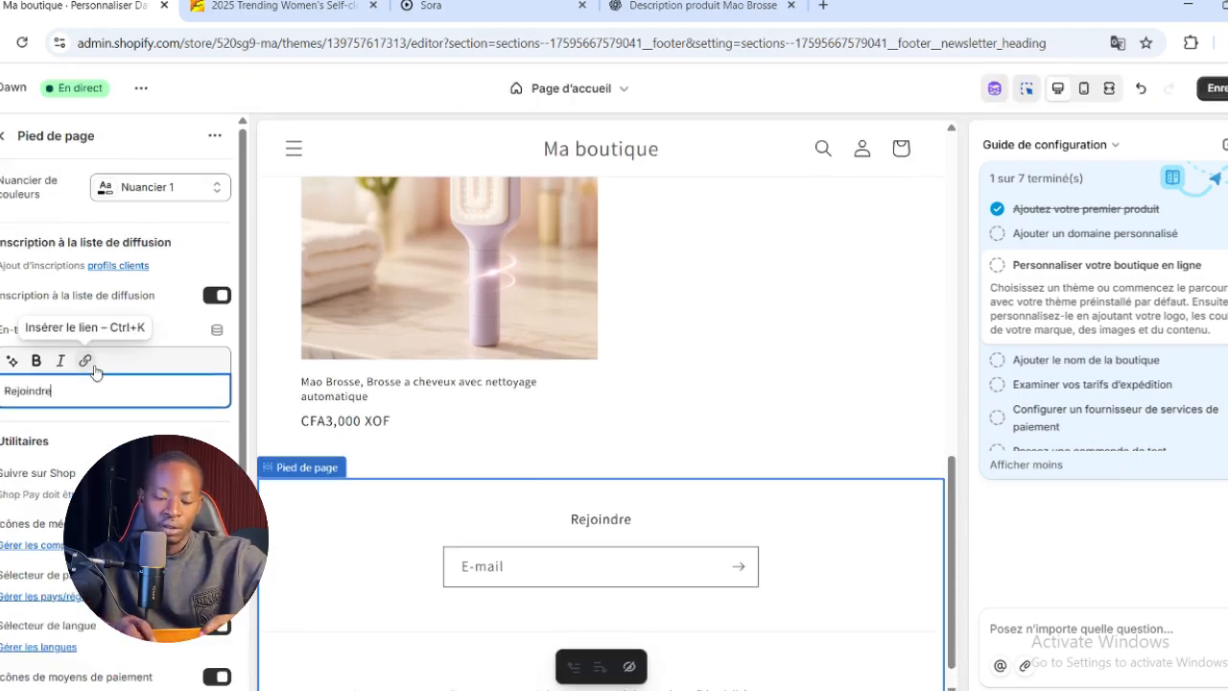
pyautogui.write(' notre E')
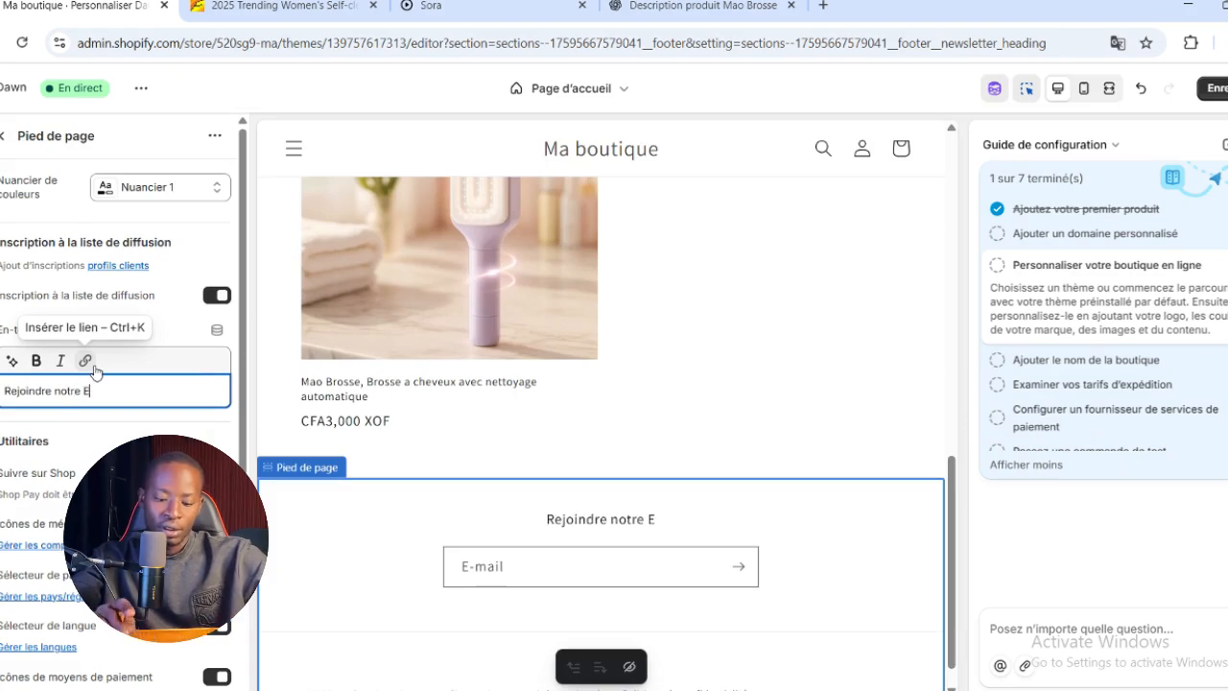
pyautogui.write('mail List')
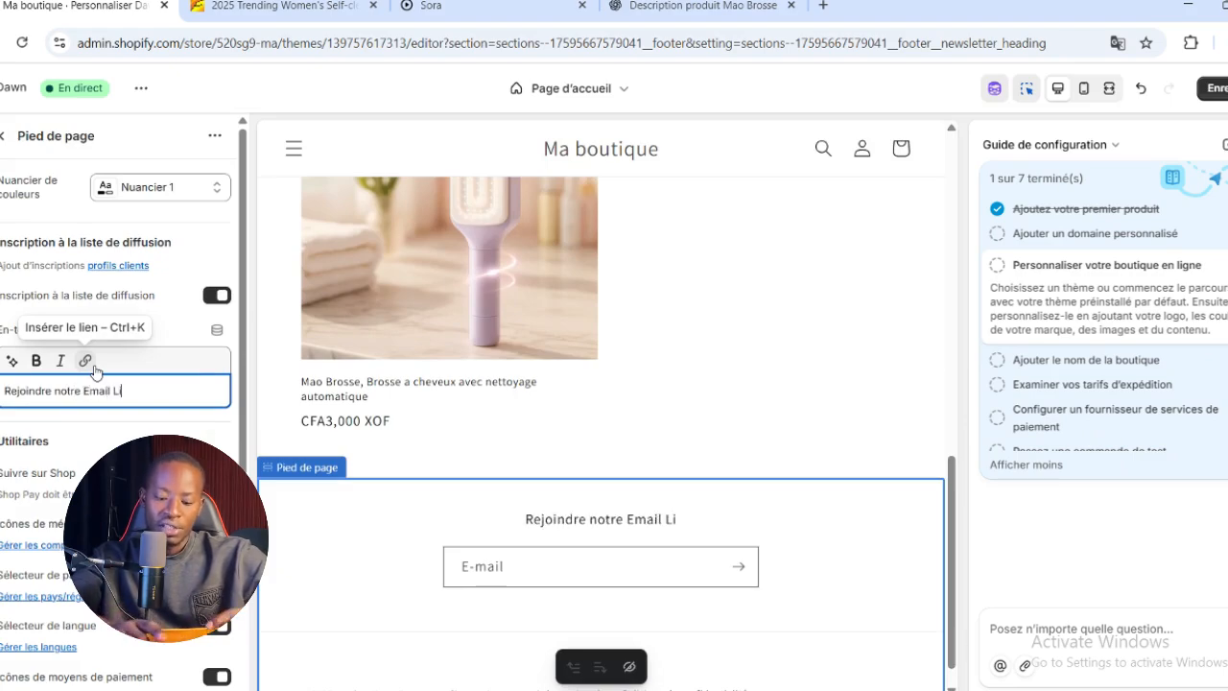
pyautogui.scroll(-1, 544, 621)
pyautogui.scroll(15, 567, 417)
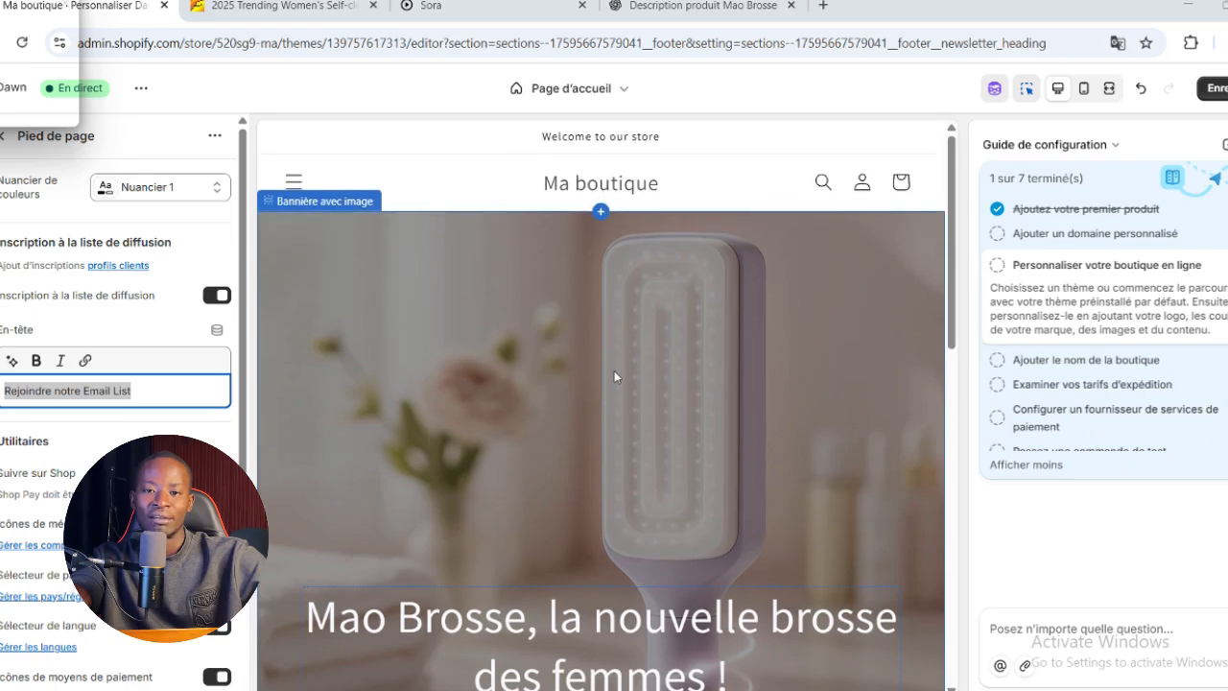
pyautogui.click(1211, 88)
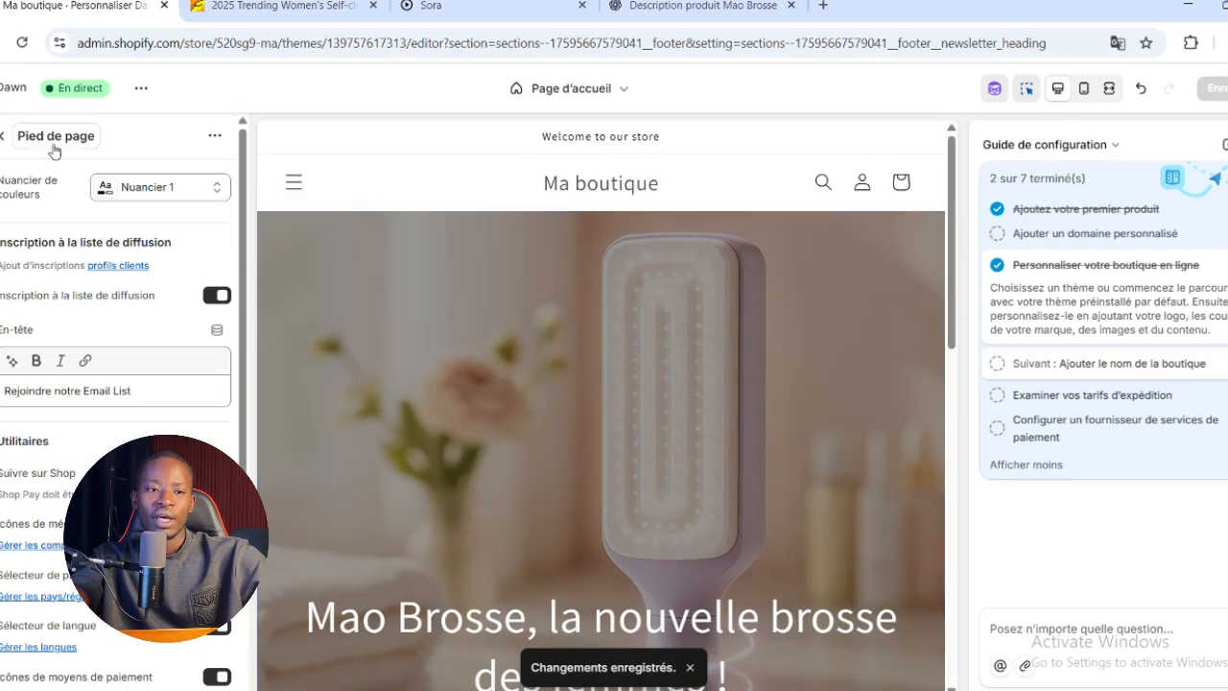
# Upload the last of the three 20250729 brush images in Downloads as the theme's logo and set its width to 50 px
pyautogui.click(2, 137)
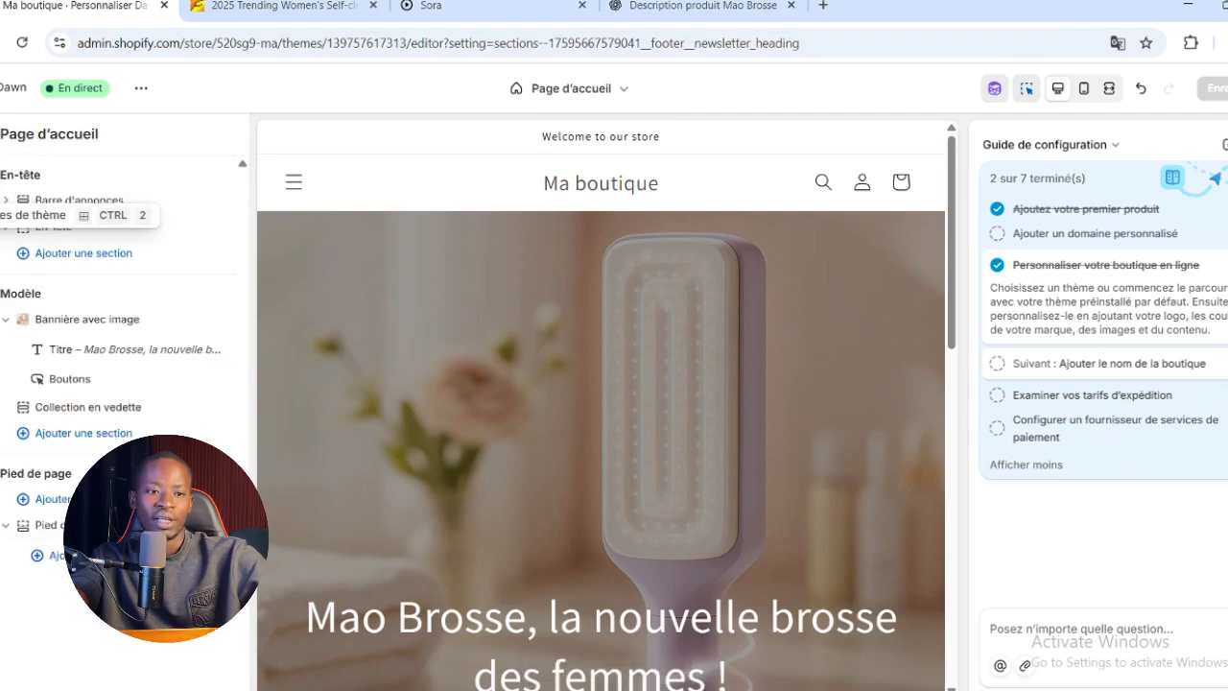
pyautogui.click(0, 215)
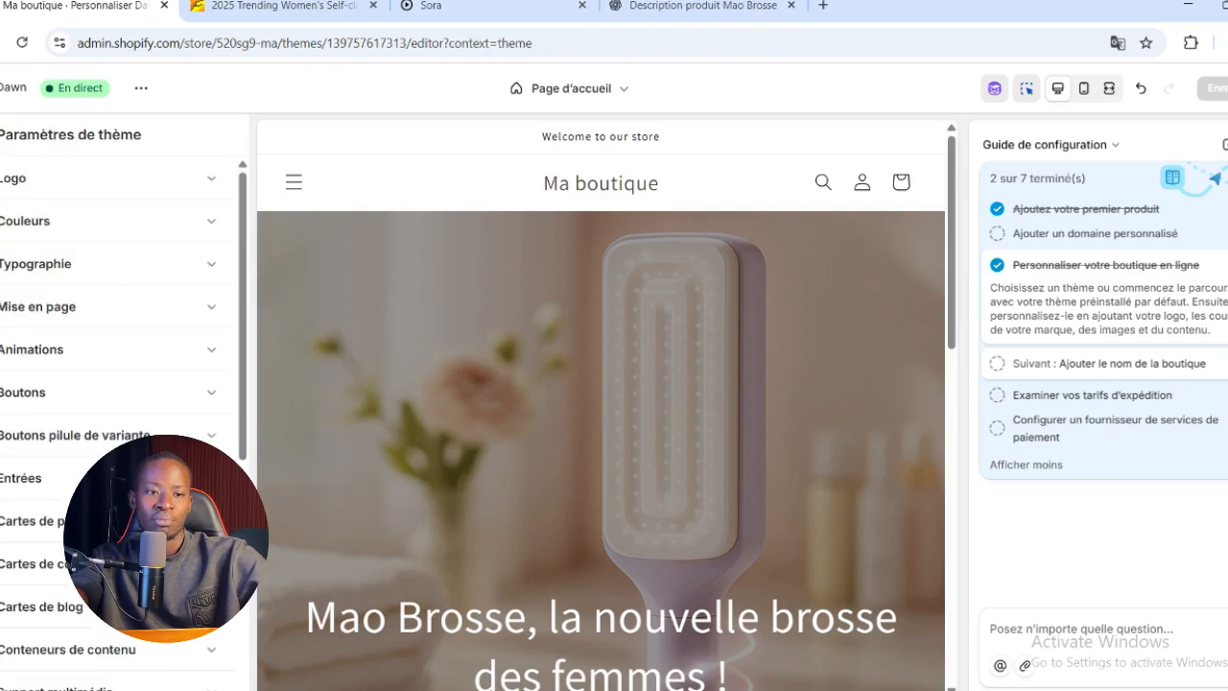
pyautogui.click(199, 182)
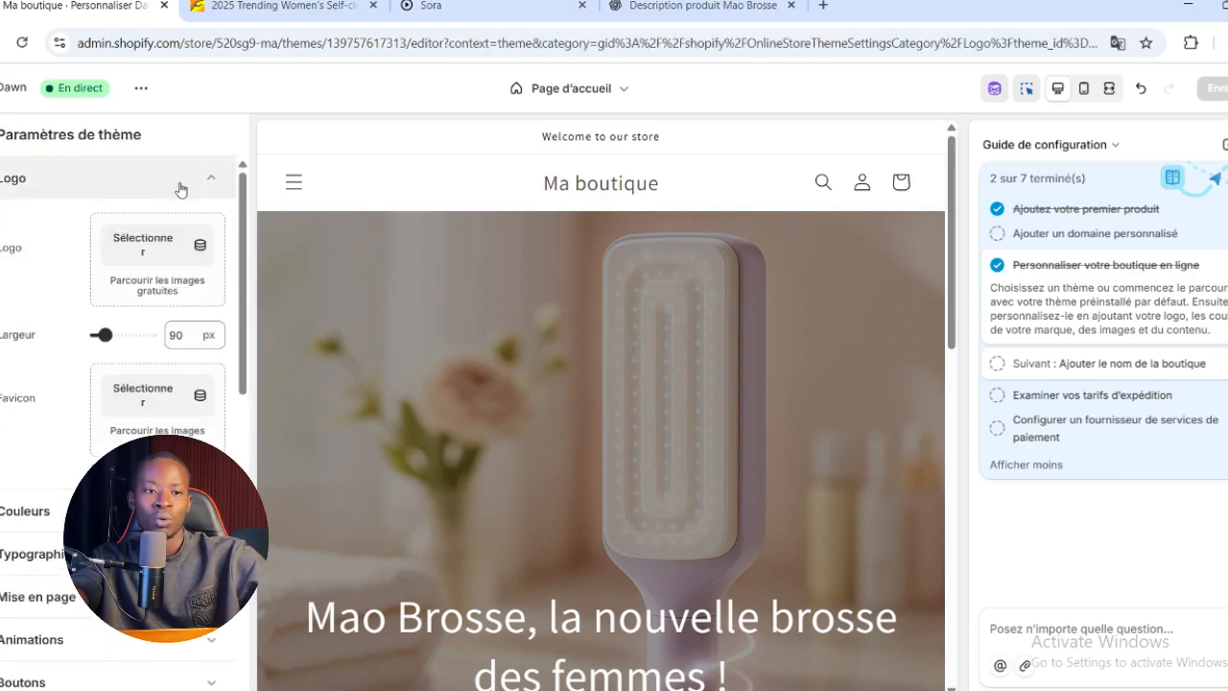
pyautogui.click(151, 247)
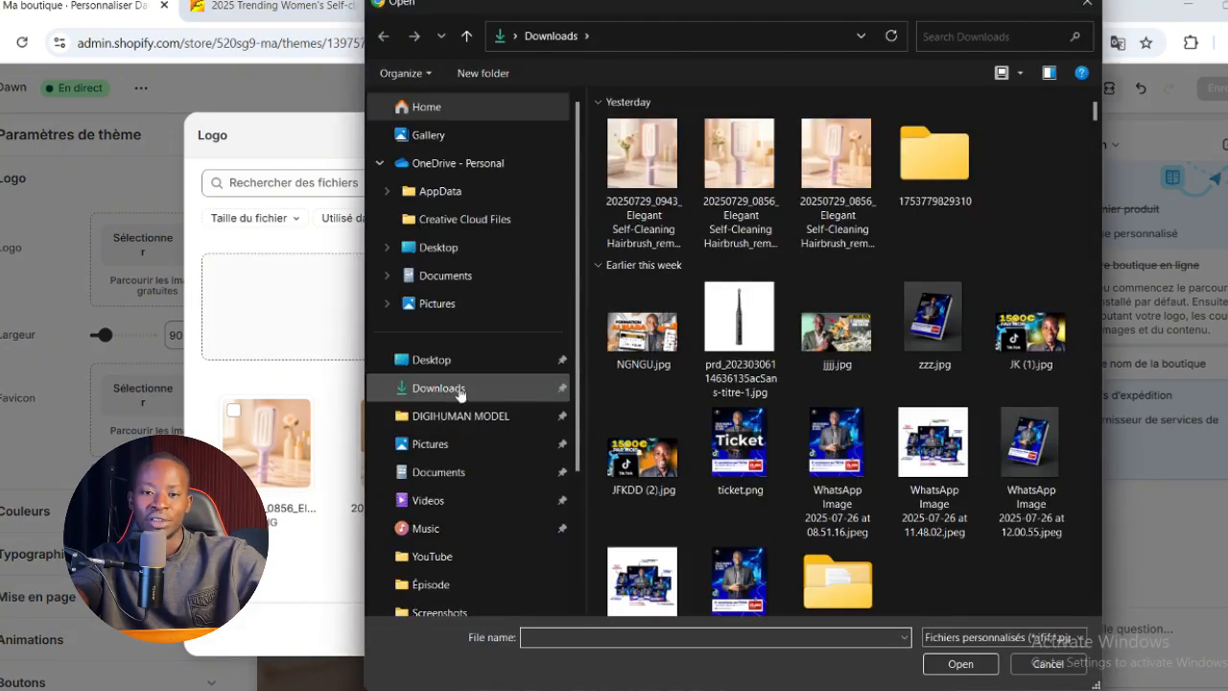
pyautogui.doubleClick(845, 144)
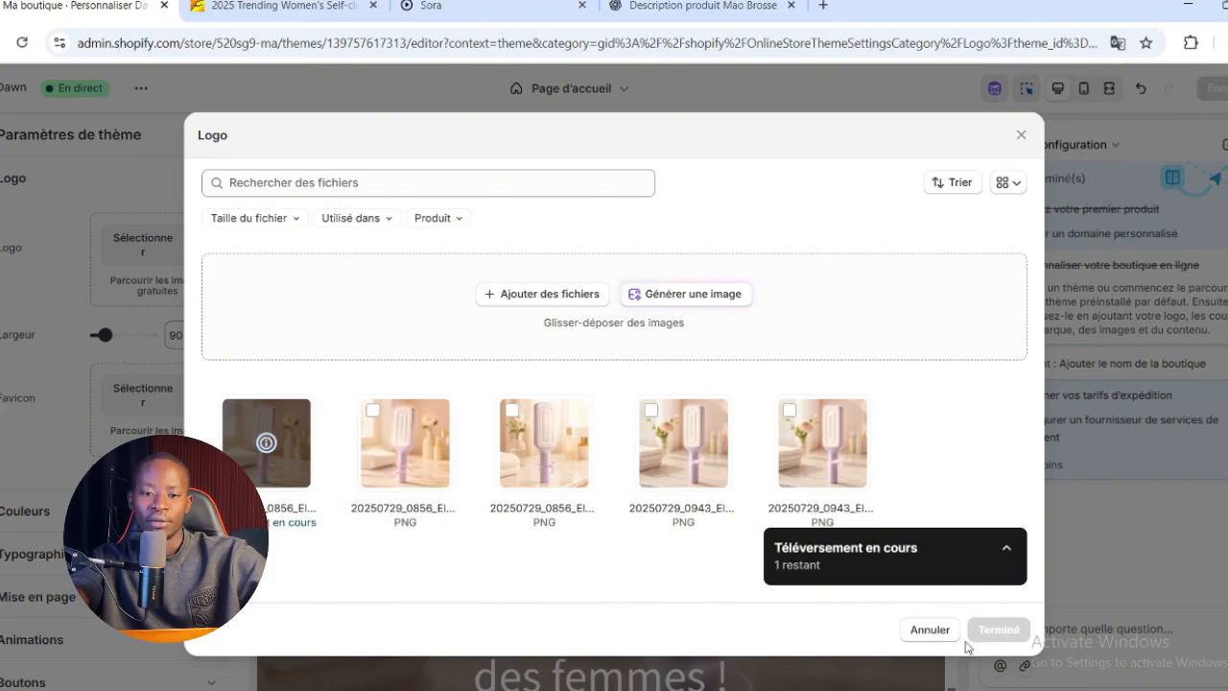
pyautogui.click(1008, 631)
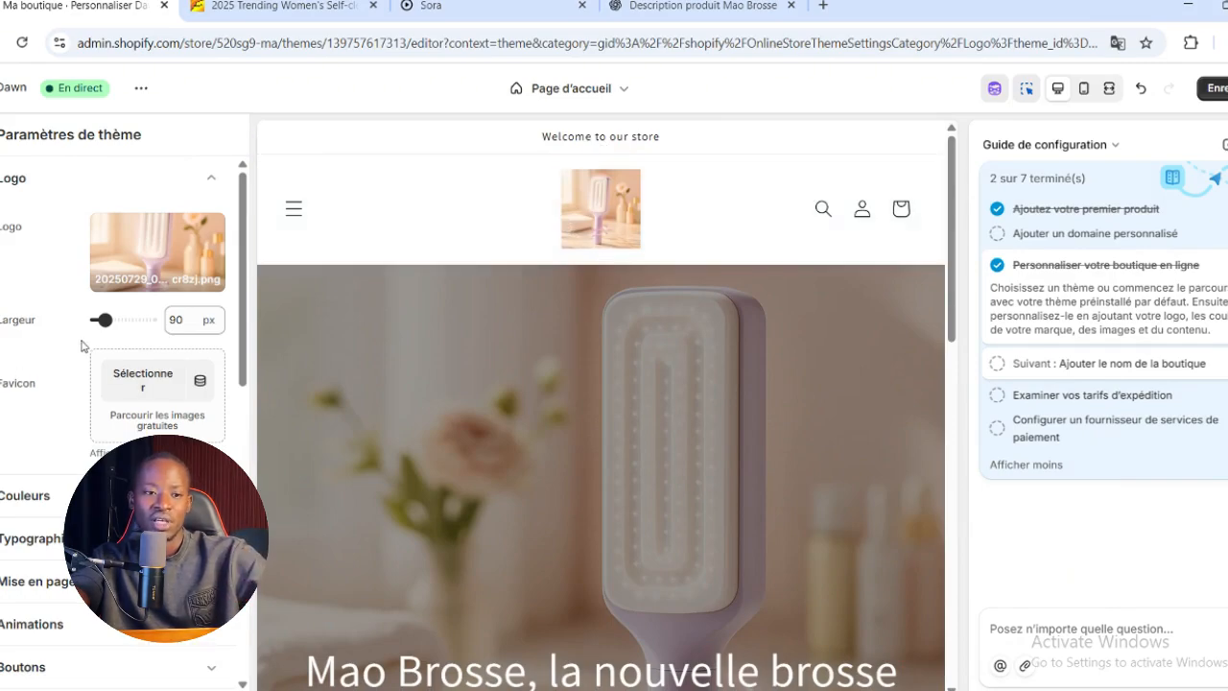
pyautogui.moveTo(105, 320); pyautogui.dragTo(96, 323)
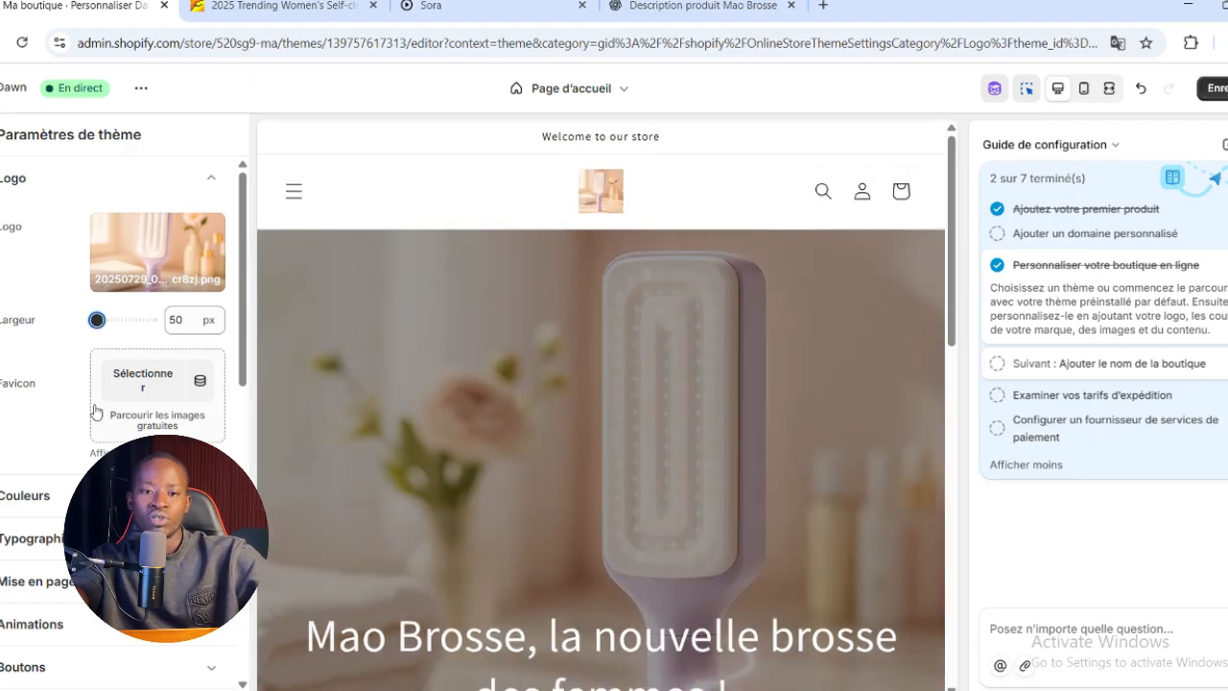
# Replace the announcement bar's text with "Obtenez une réduction en achetant aujourd'hui !" and save the theme
pyautogui.click(444, 147)
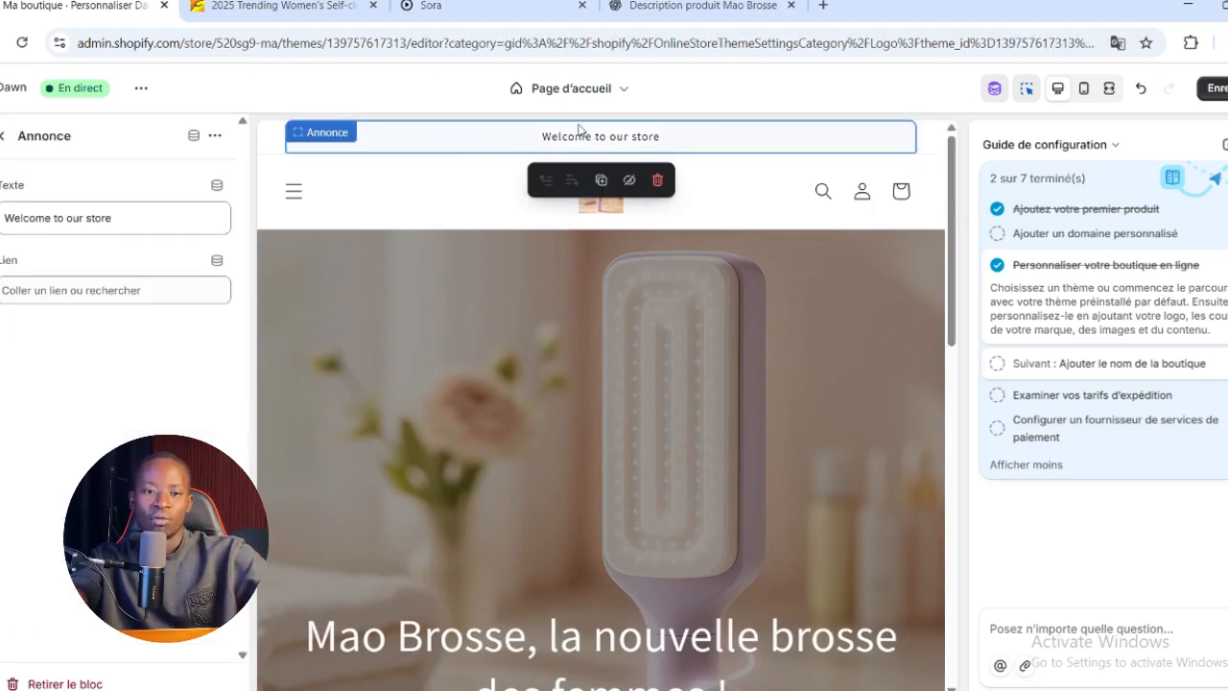
pyautogui.tripleClick(152, 223)
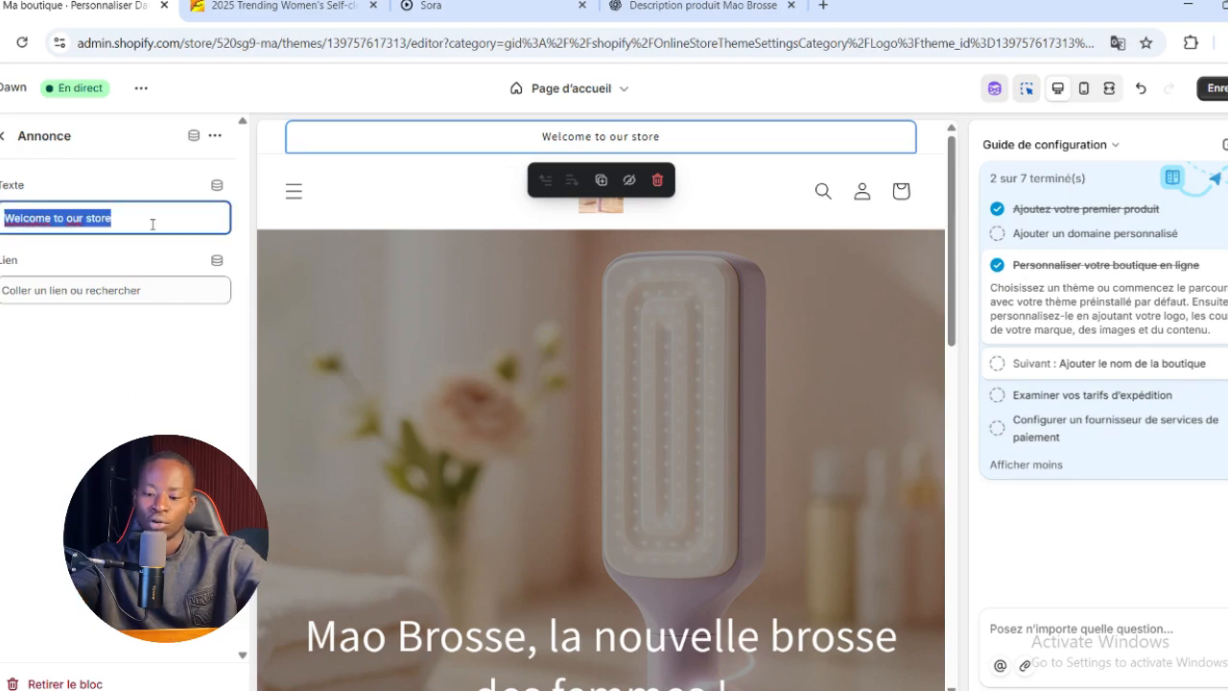
pyautogui.press('BackSpace')
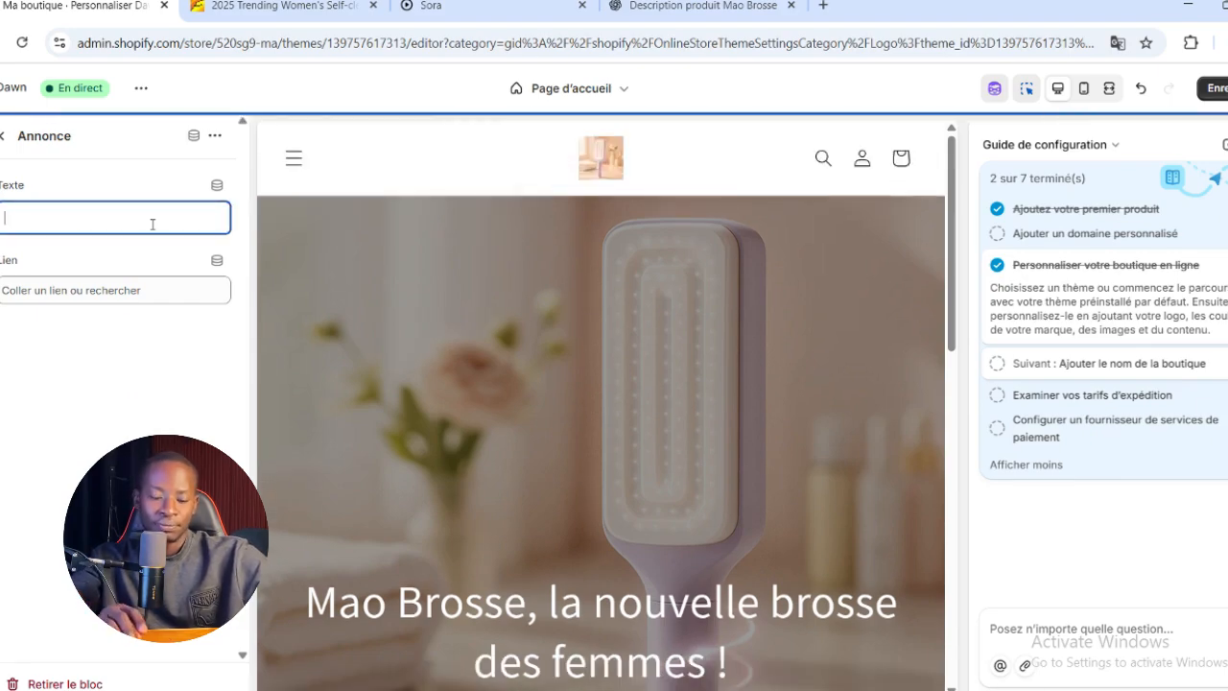
pyautogui.write('Obt')
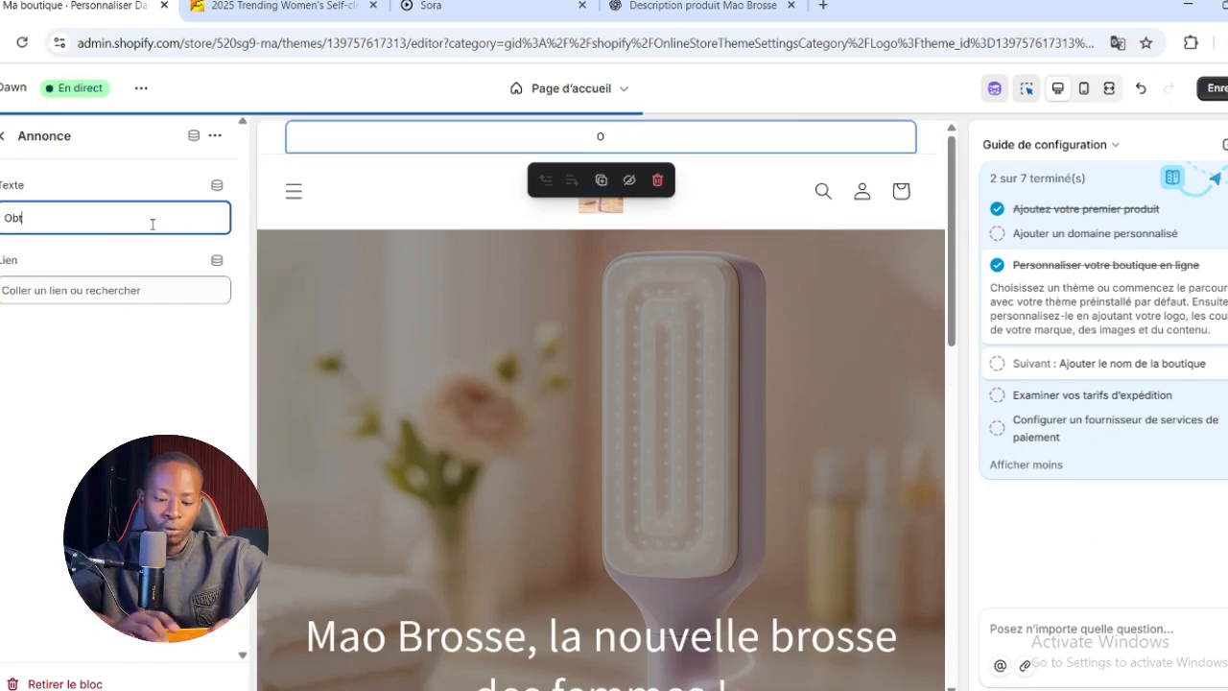
pyautogui.write('enez un')
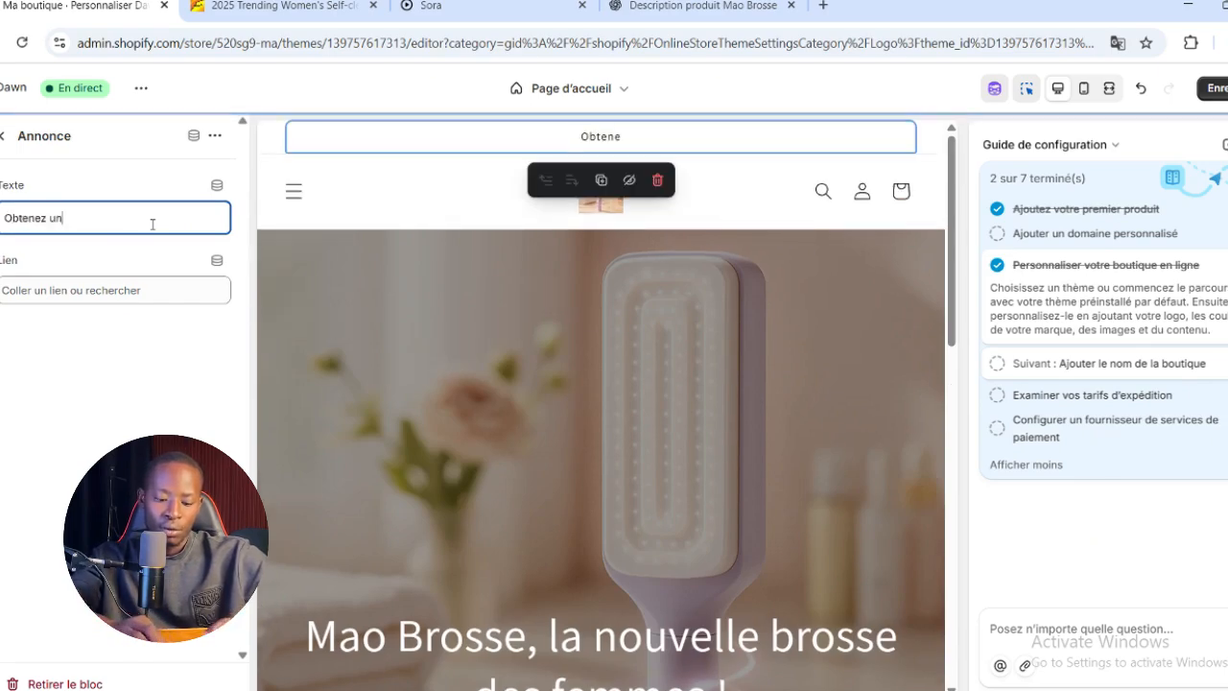
pyautogui.write('e reduction en')
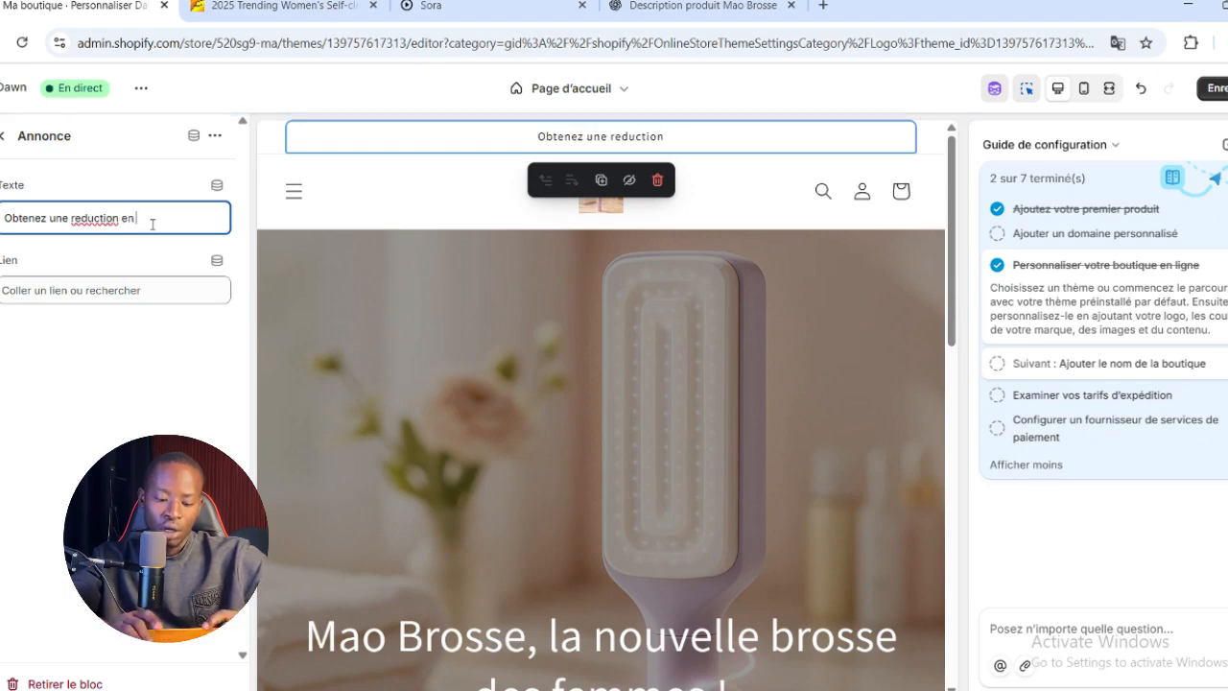
pyautogui.write(' enchetant aujourdhuit')
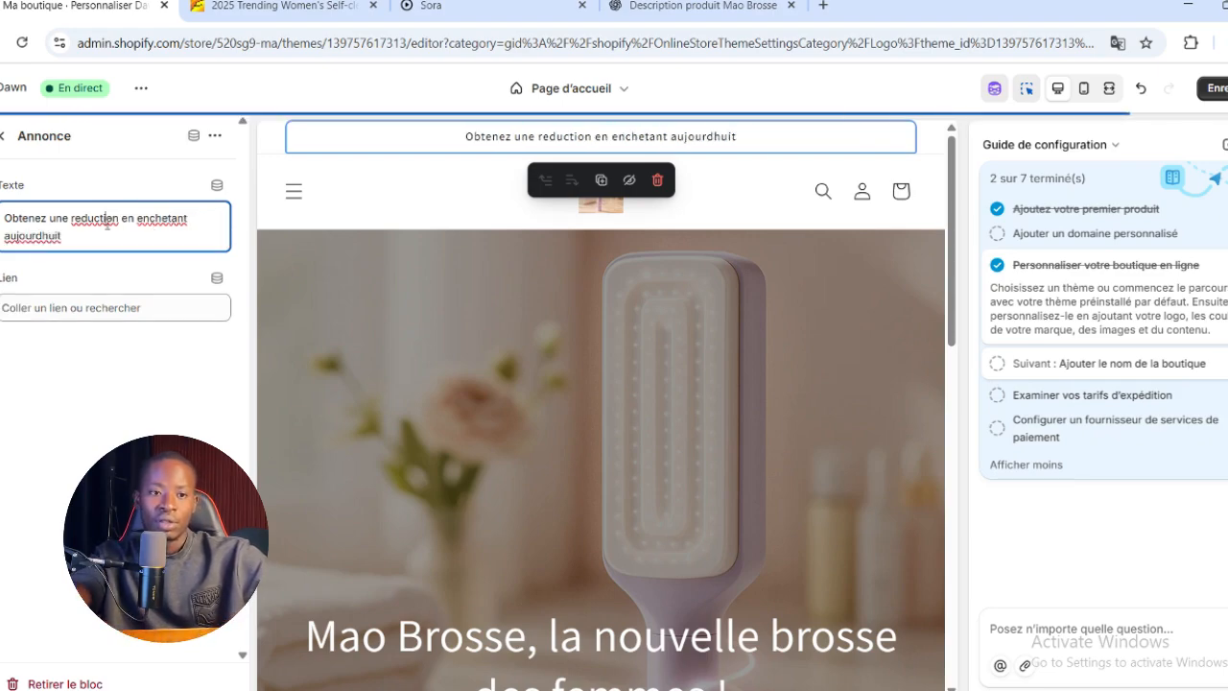
pyautogui.rightClick(106, 221)
pyautogui.click(144, 247)
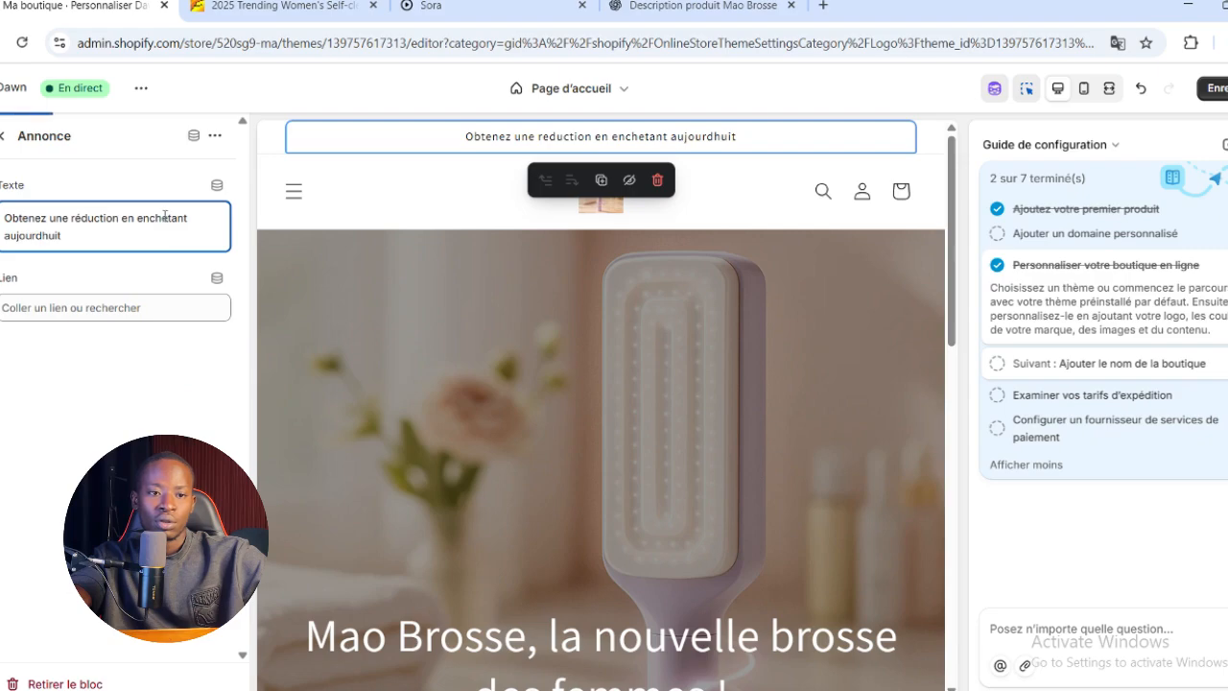
pyautogui.rightClick(41, 236)
pyautogui.click(101, 253)
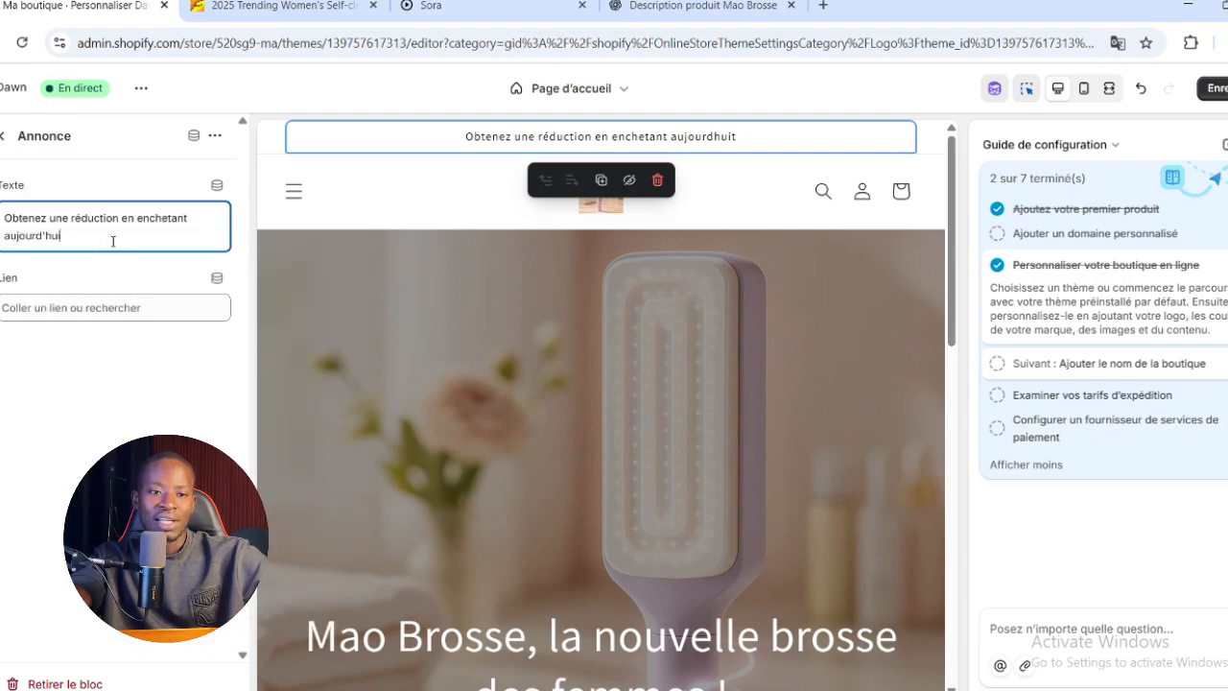
pyautogui.moveTo(188, 220); pyautogui.dragTo(148, 217)
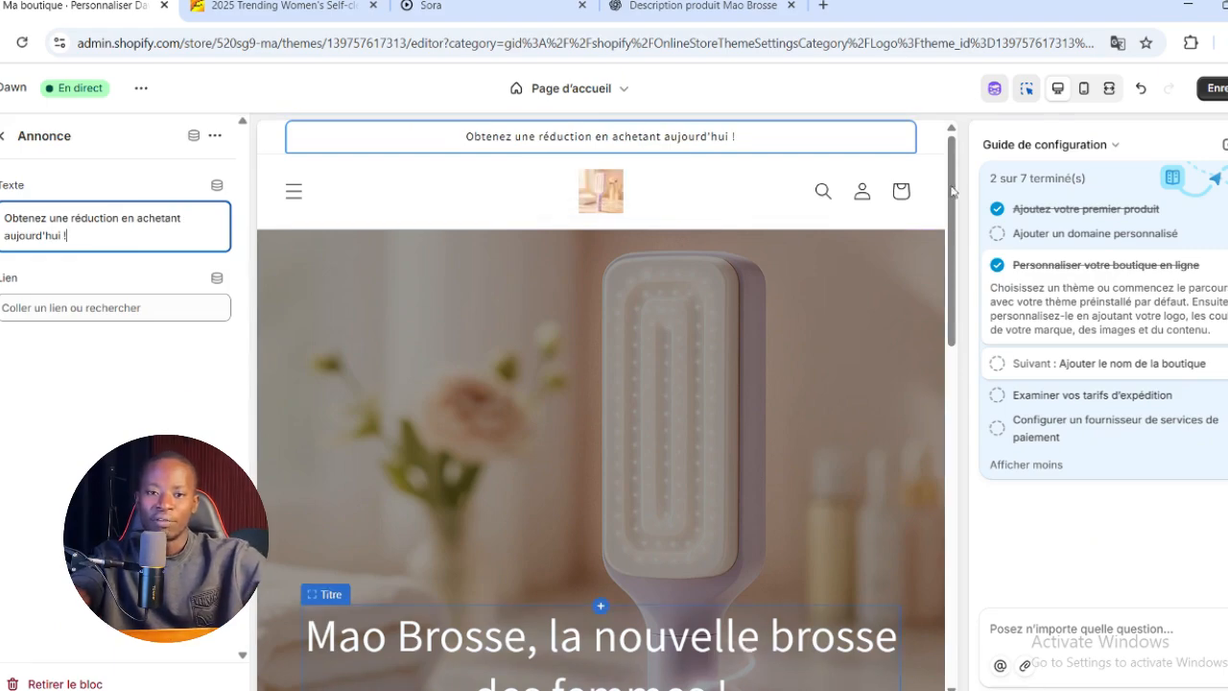
pyautogui.click(1214, 88)
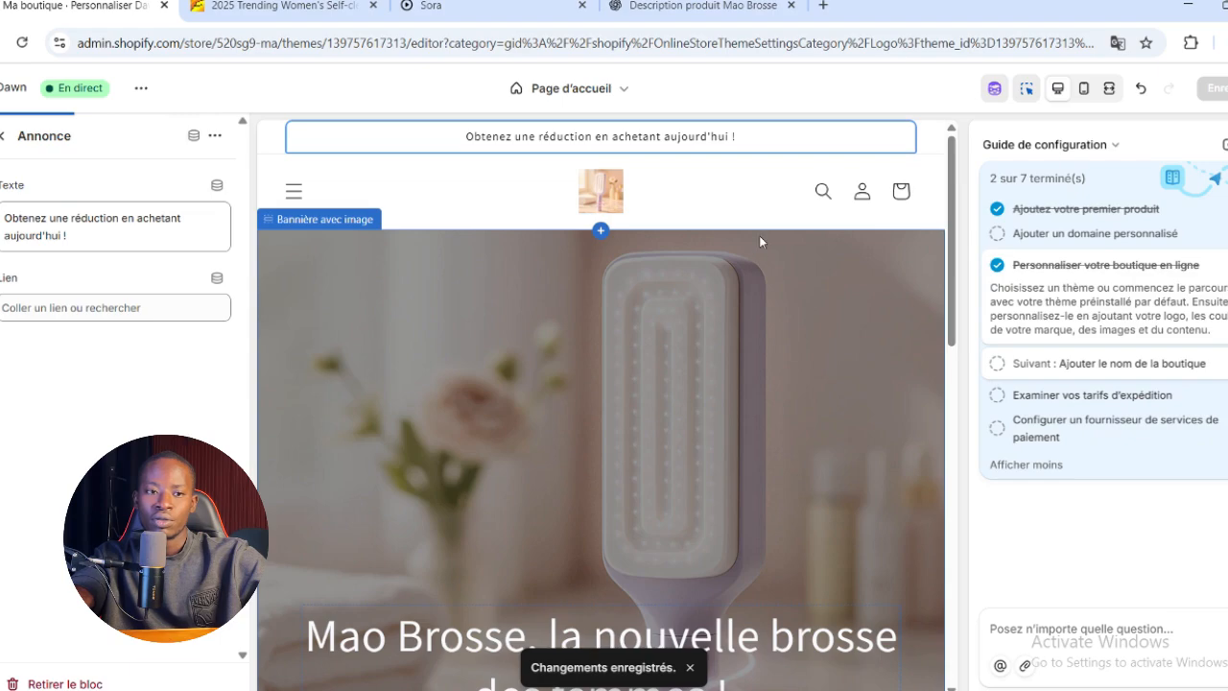
# Check the home page preview down to the footer and switch the theme editor to the default product template
pyautogui.scroll(-15, 759, 241)
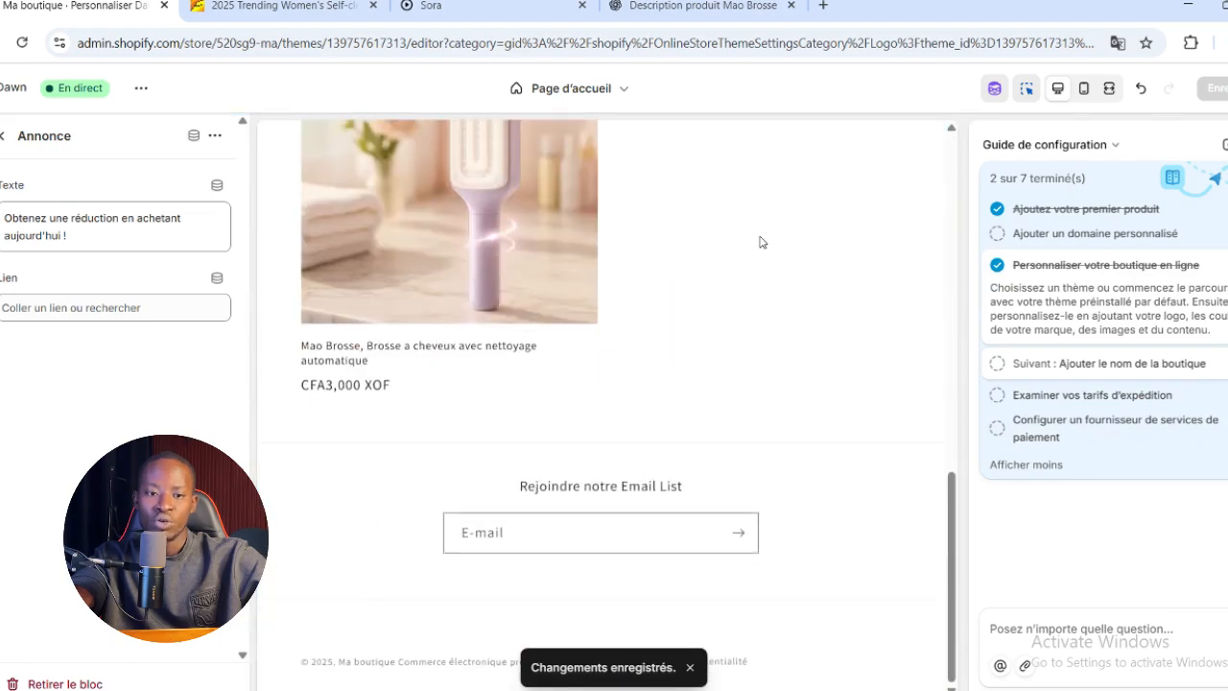
pyautogui.scroll(15, 759, 242)
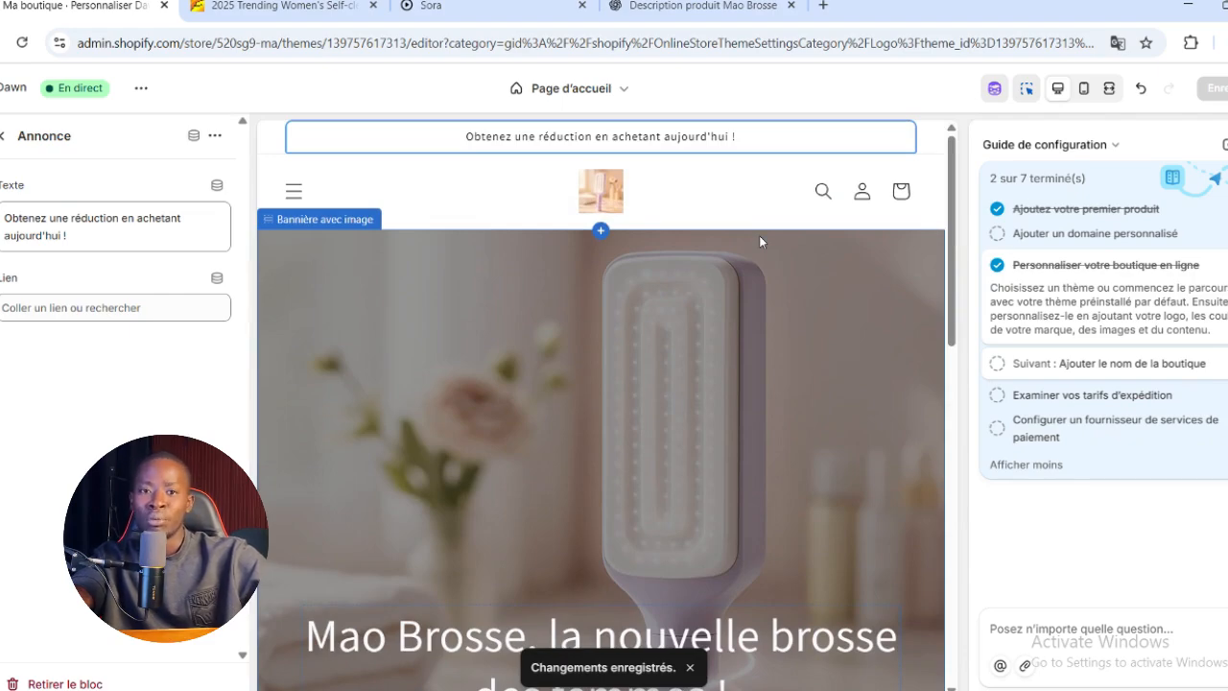
pyautogui.click(614, 92)
pyautogui.click(565, 189)
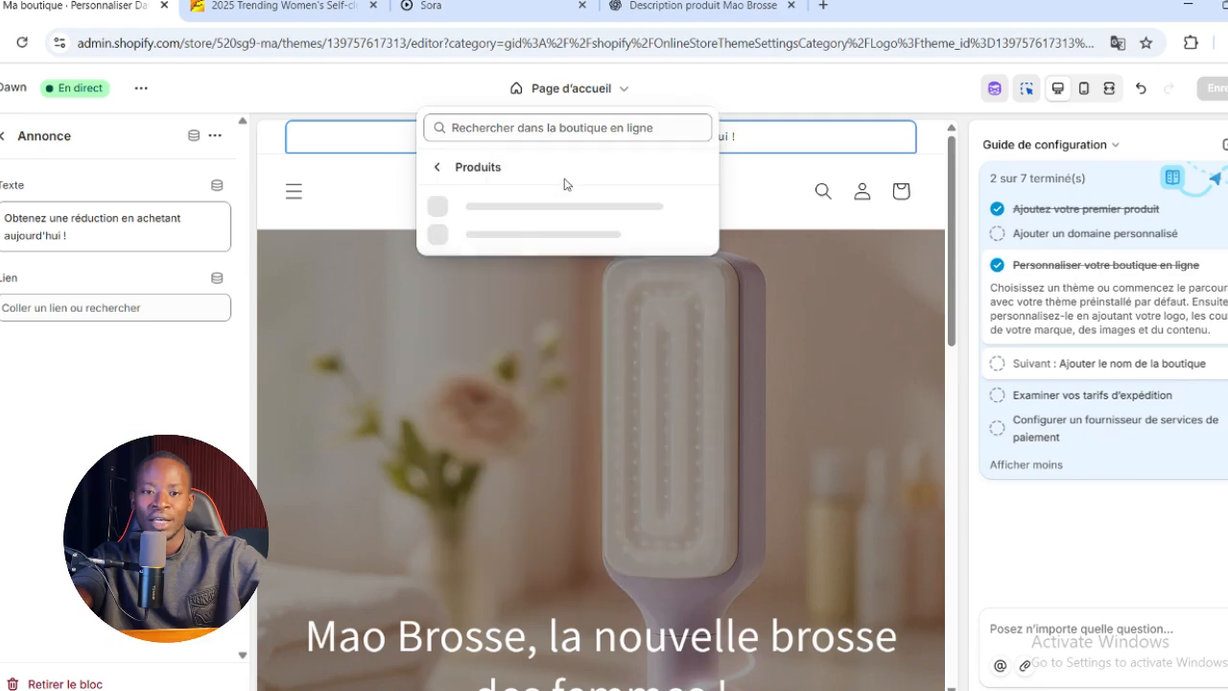
pyautogui.click(628, 91)
pyautogui.click(630, 93)
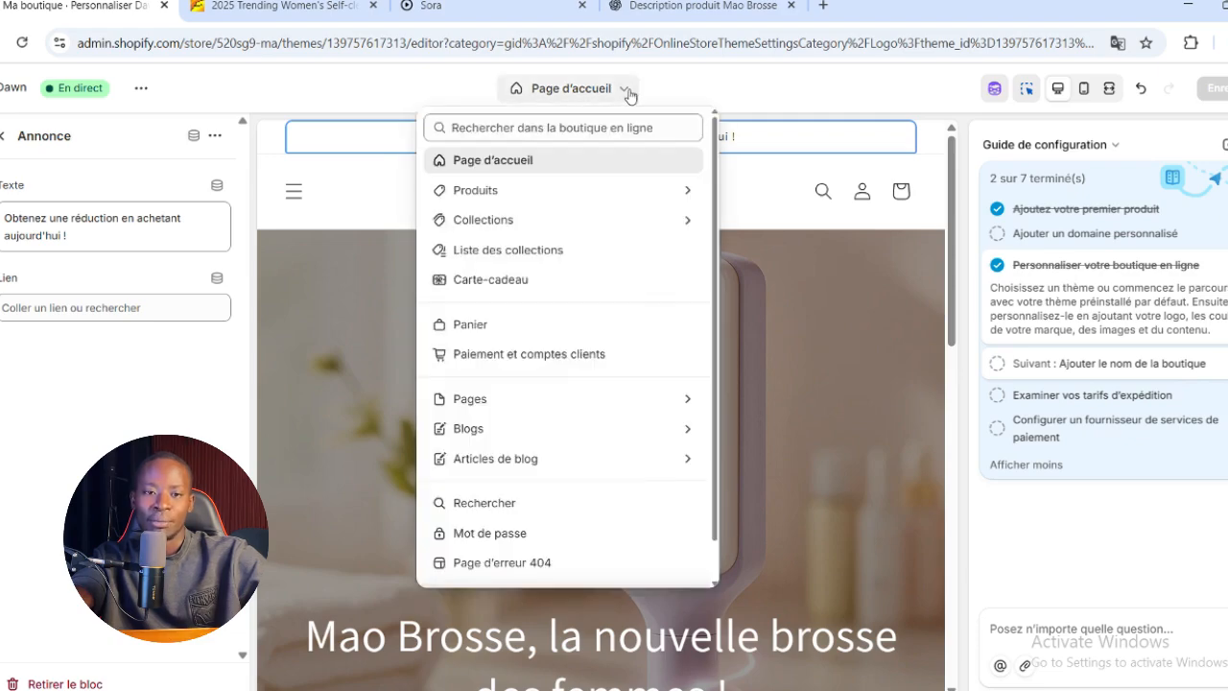
pyautogui.click(620, 192)
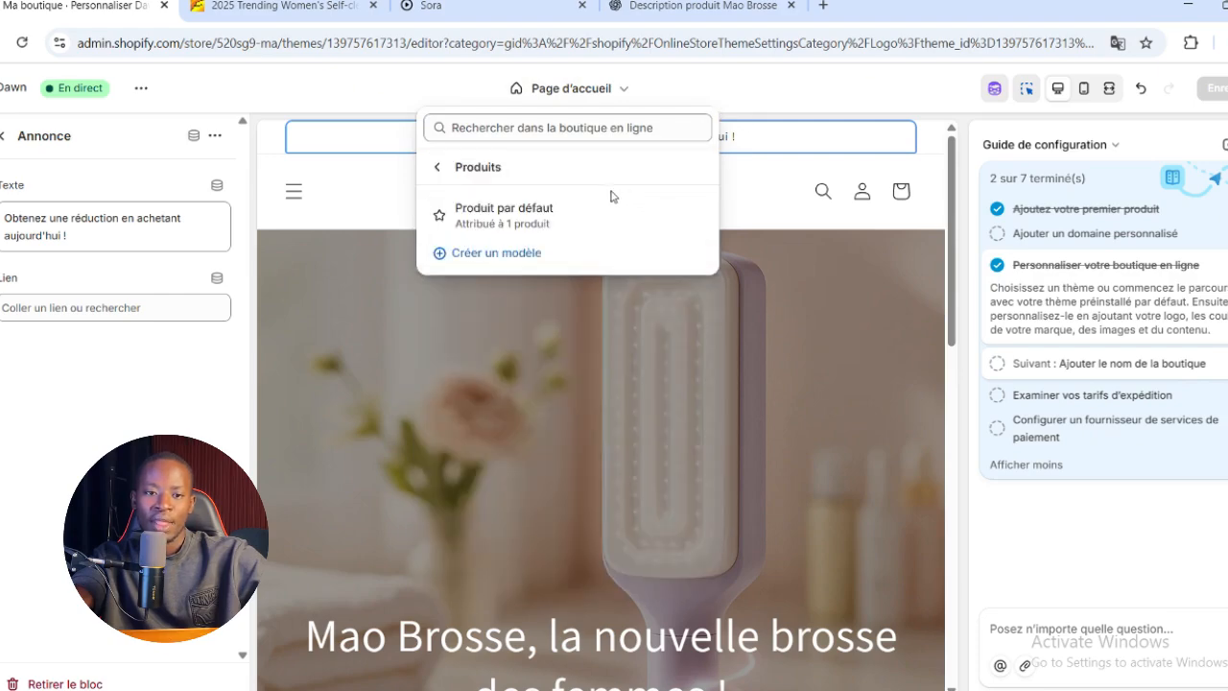
pyautogui.click(551, 226)
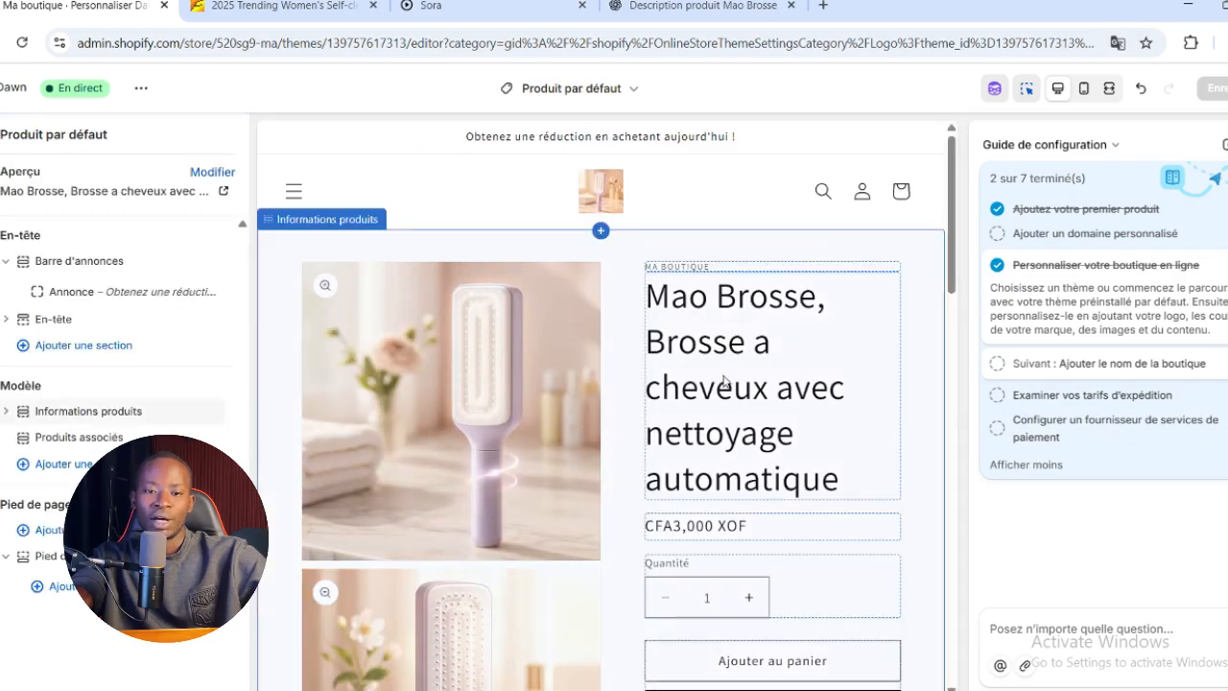
# Look through the product page preview, covering the images, title, price, purchase buttons and description
pyautogui.scroll(-1, 852, 312)
pyautogui.scroll(-8, 852, 312)
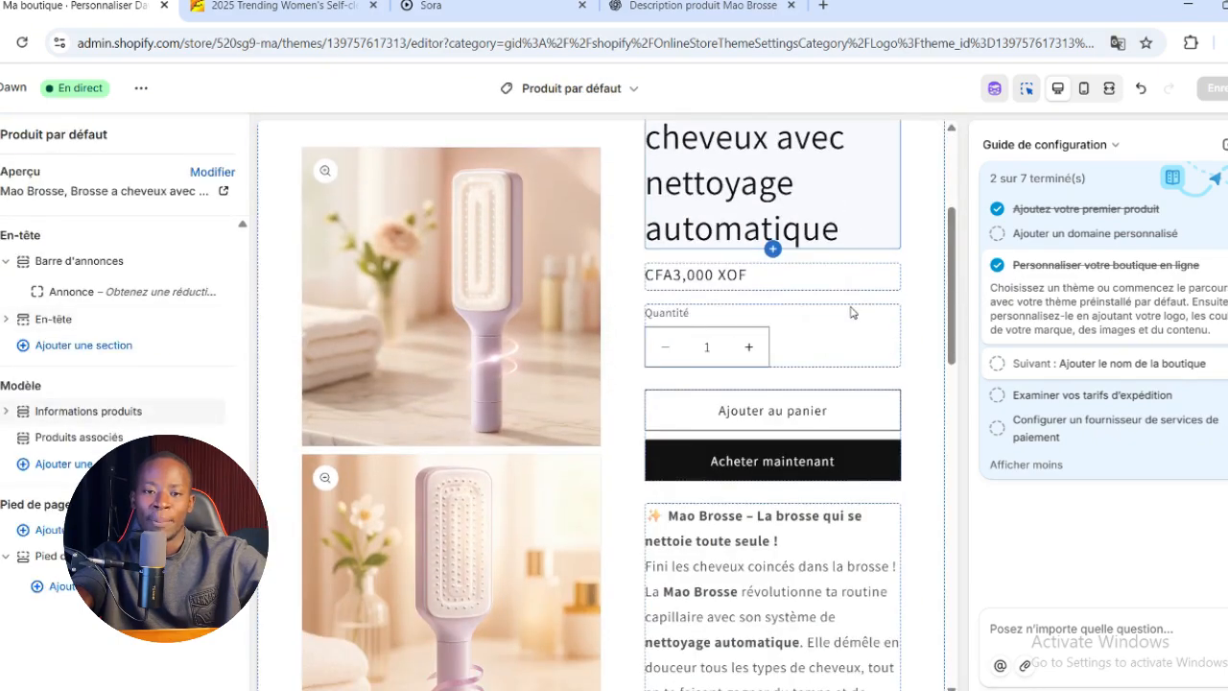
pyautogui.scroll(-5, 852, 312)
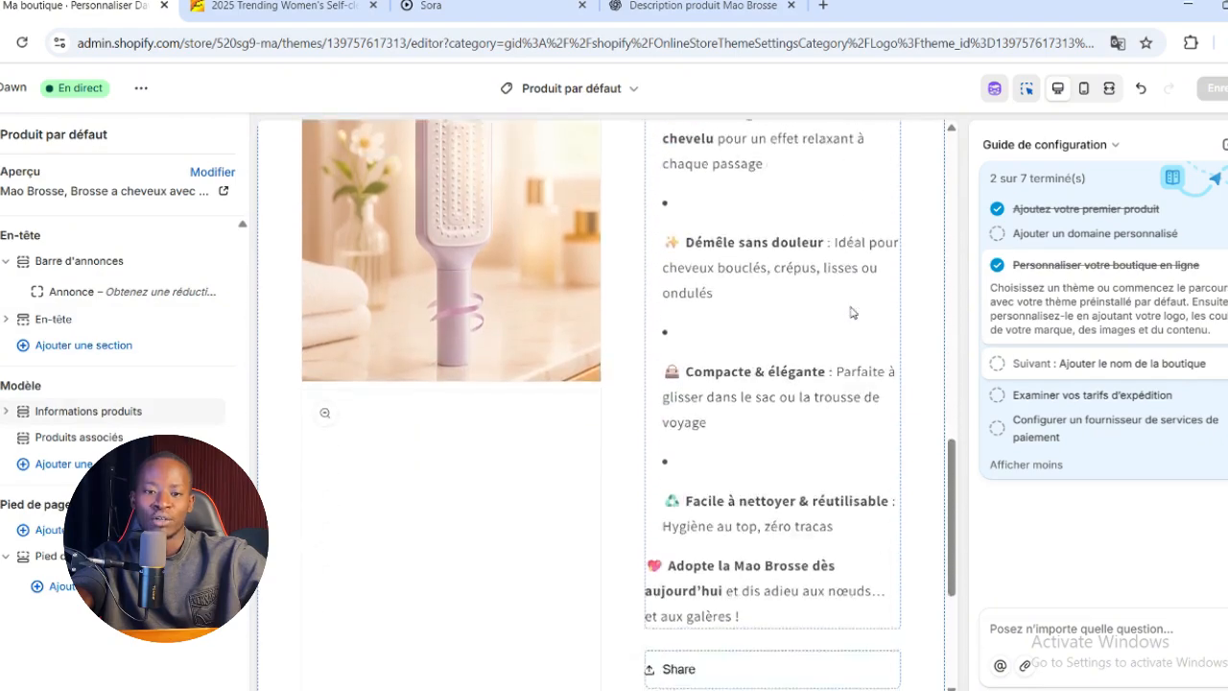
pyautogui.scroll(4, 852, 311)
pyautogui.scroll(6, 852, 312)
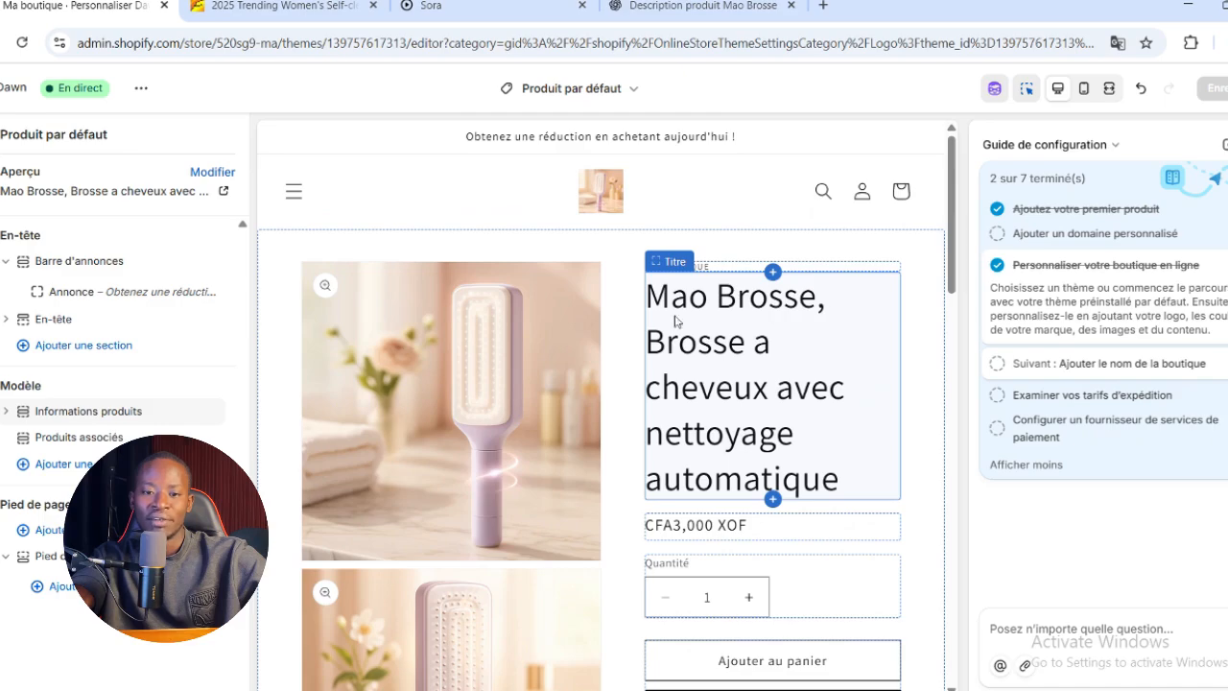
pyautogui.scroll(-3, 773, 412)
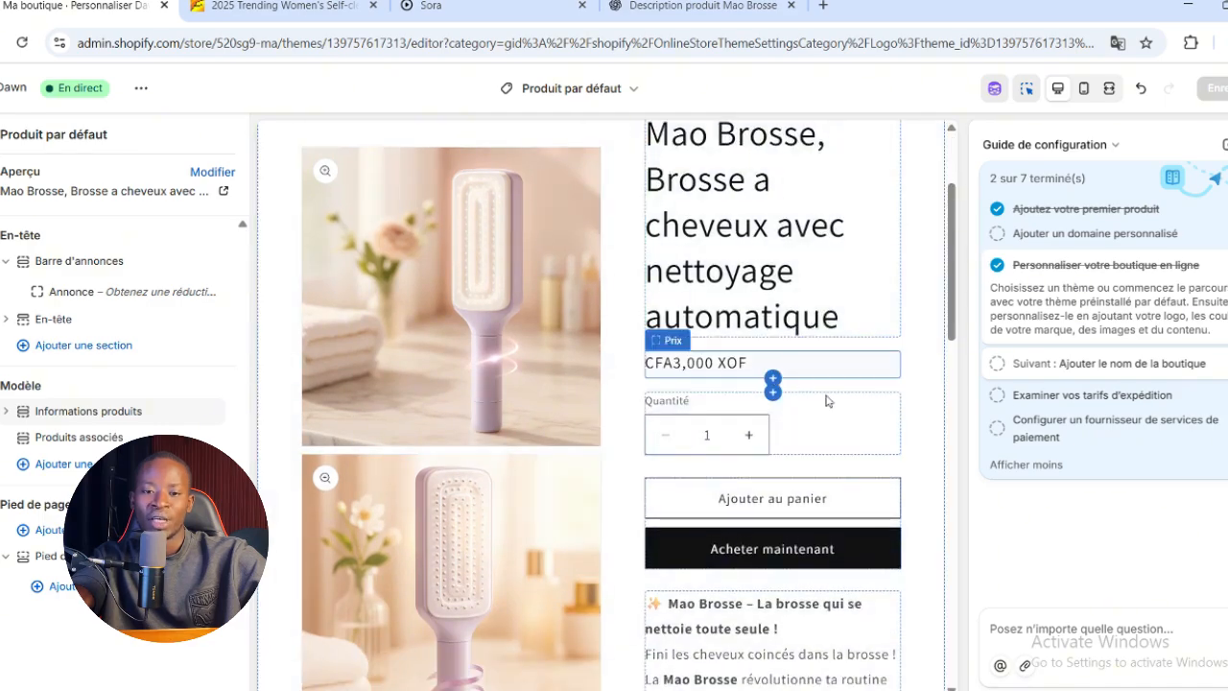
pyautogui.scroll(-4, 825, 384)
pyautogui.scroll(-1, 834, 437)
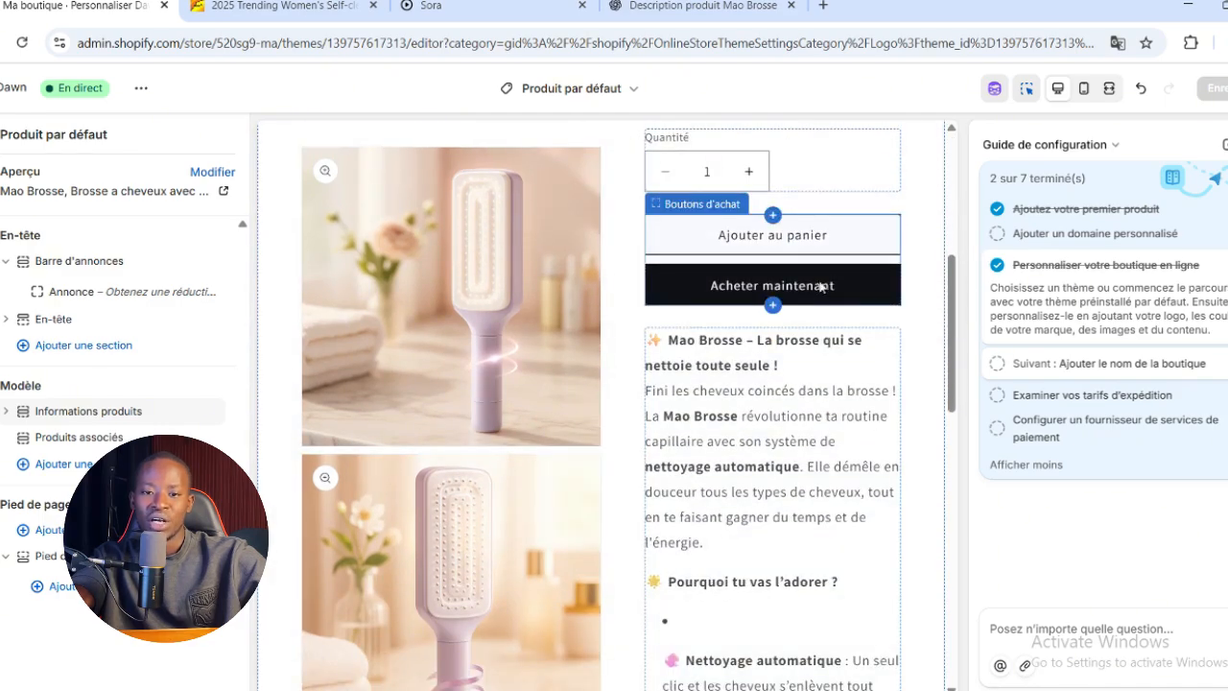
# Replace the share block's text under the product description with "Partager avec un ami.e" and save the theme
pyautogui.scroll(-8, 829, 364)
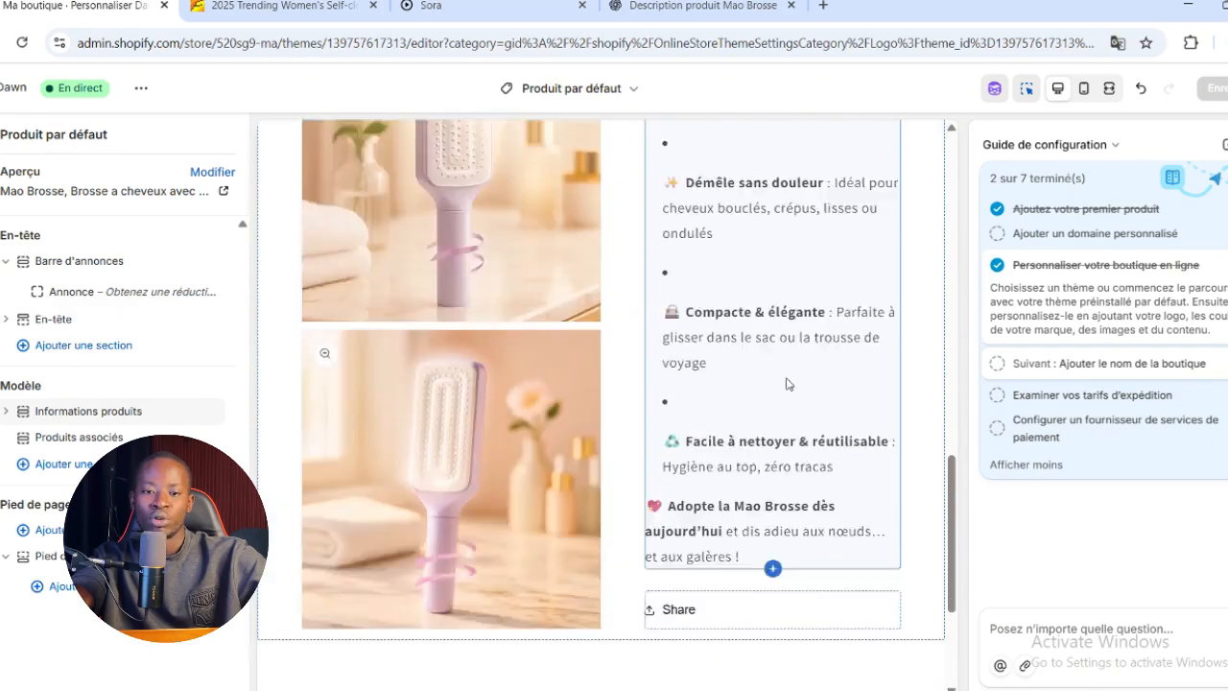
pyautogui.click(783, 357)
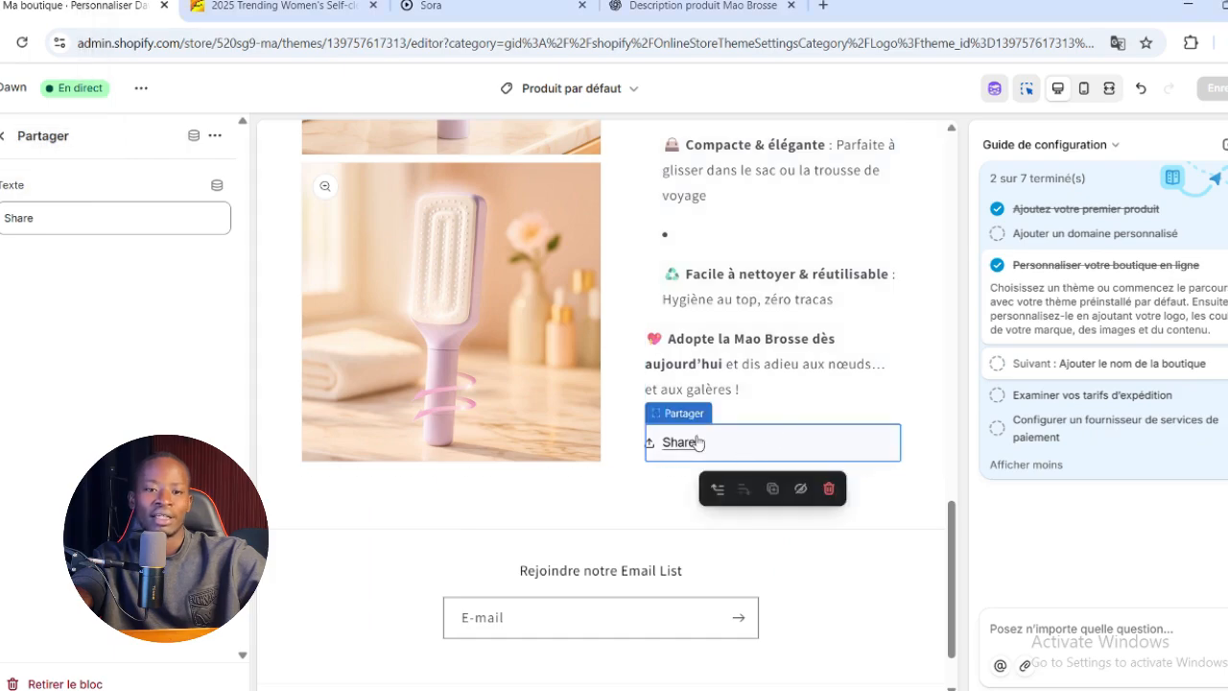
pyautogui.doubleClick(151, 219)
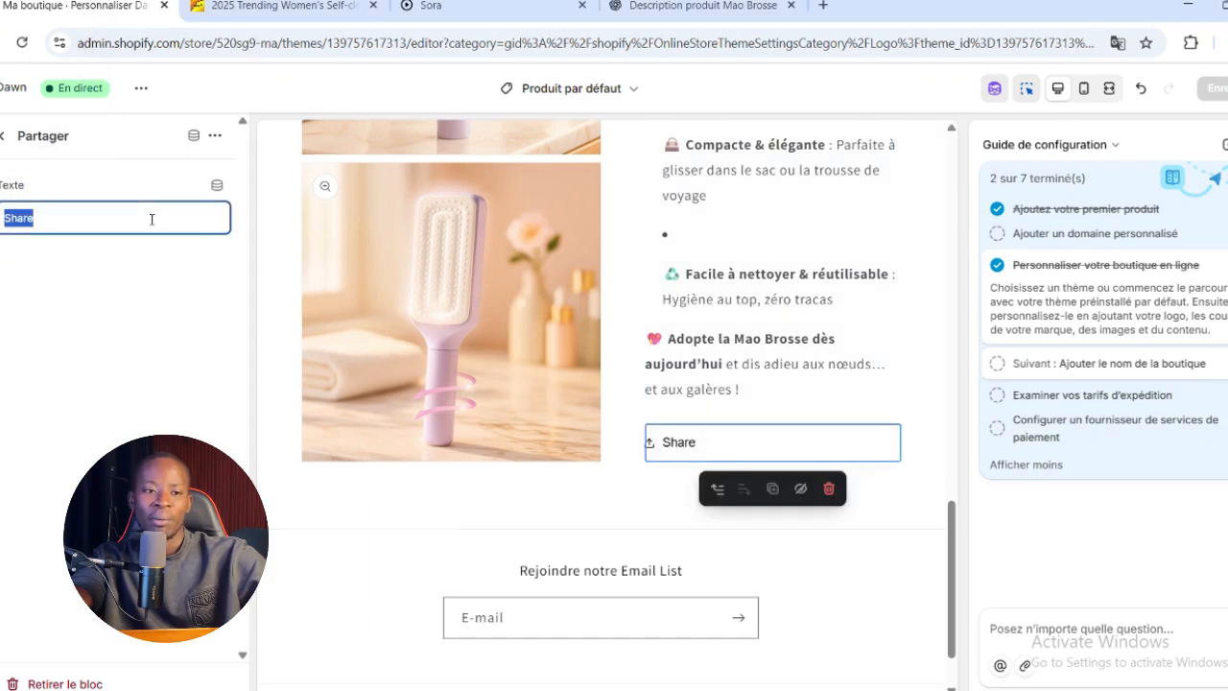
pyautogui.press('BackSpace')
pyautogui.write('Pa')
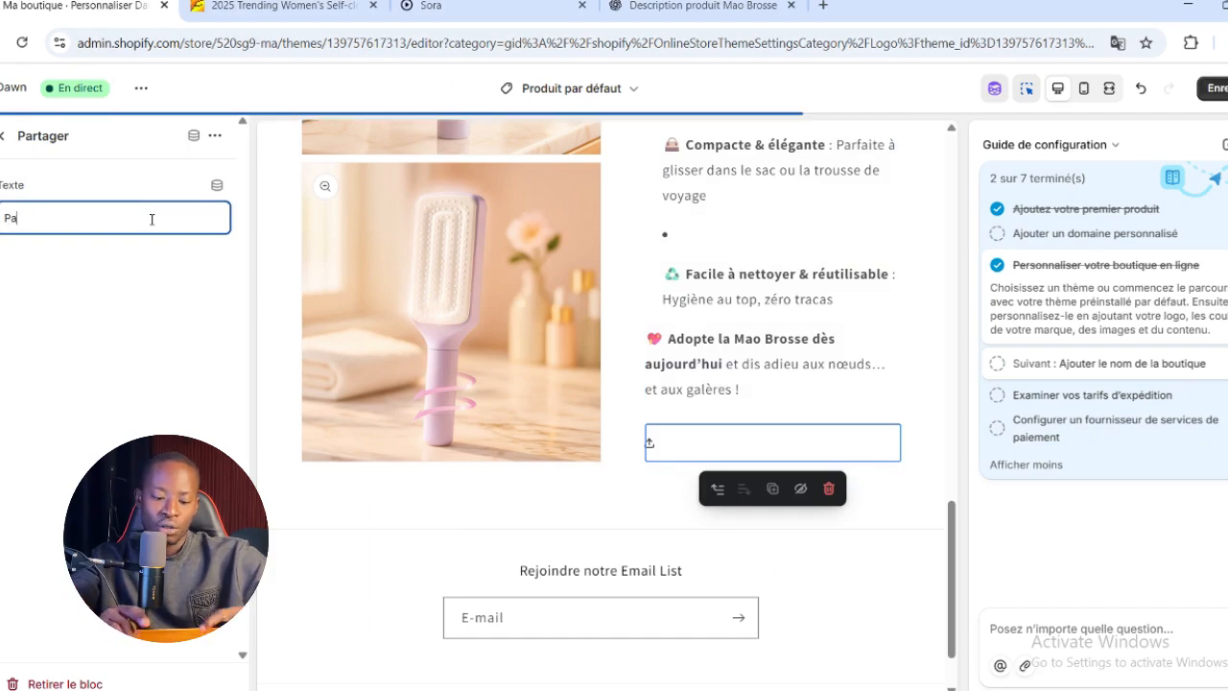
pyautogui.write('rtager avec ')
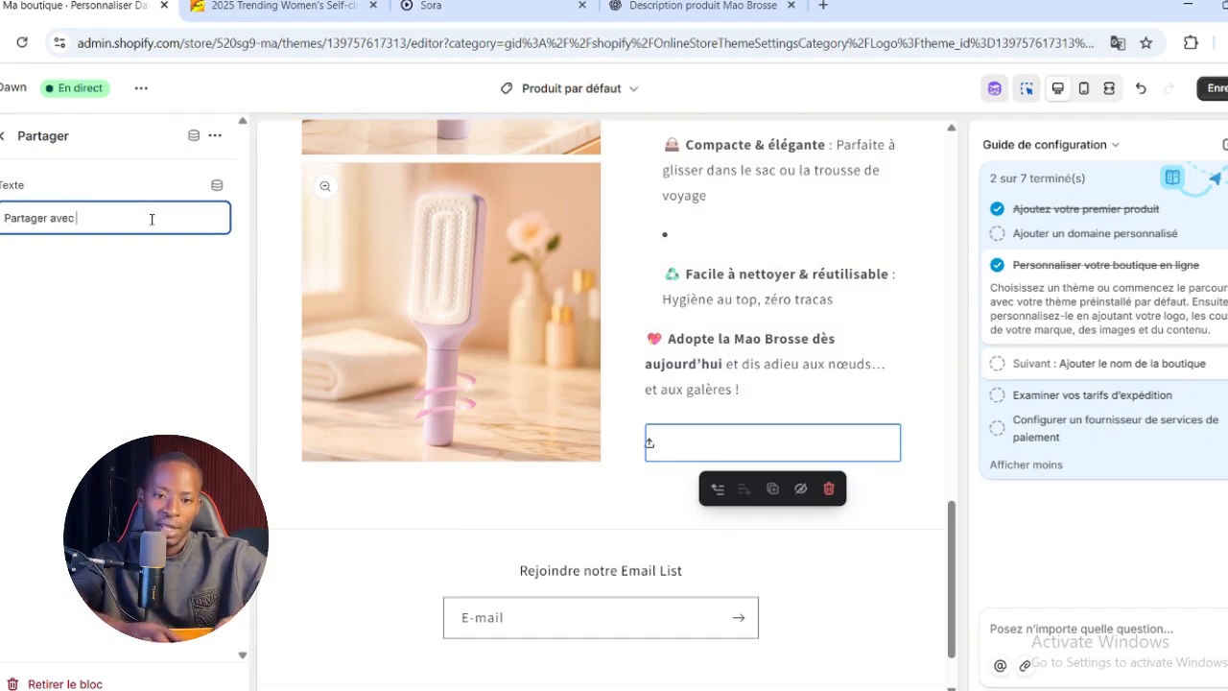
pyautogui.write('un ami.e')
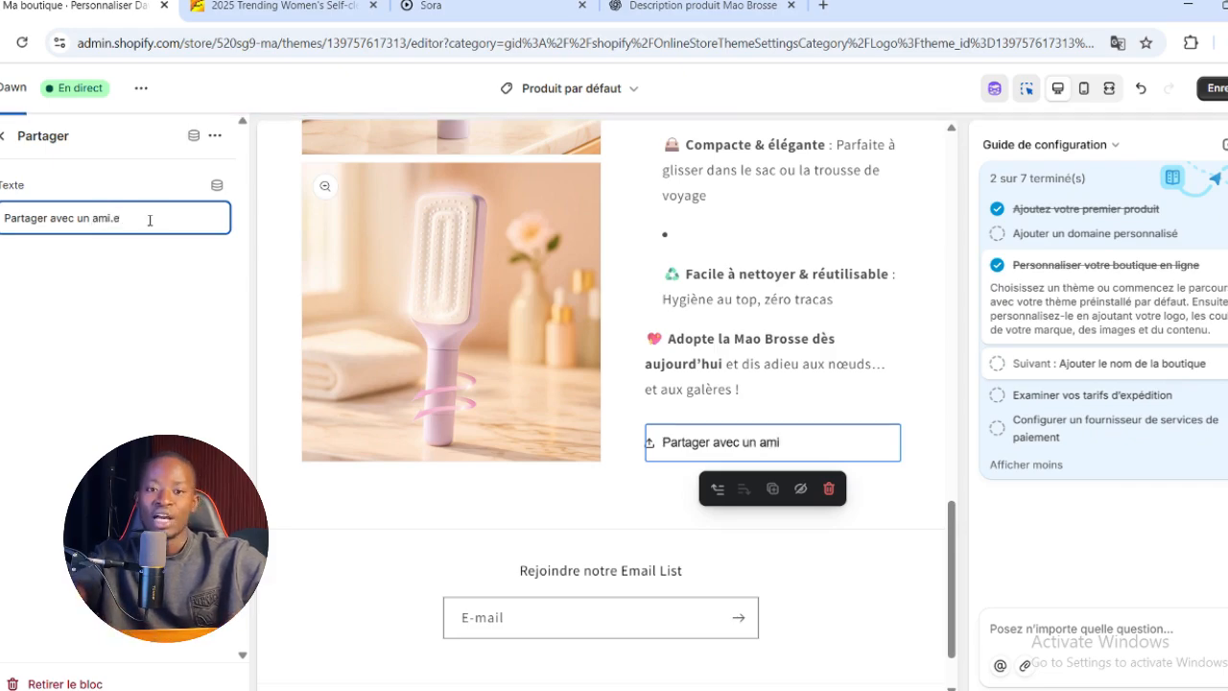
pyautogui.click(191, 327)
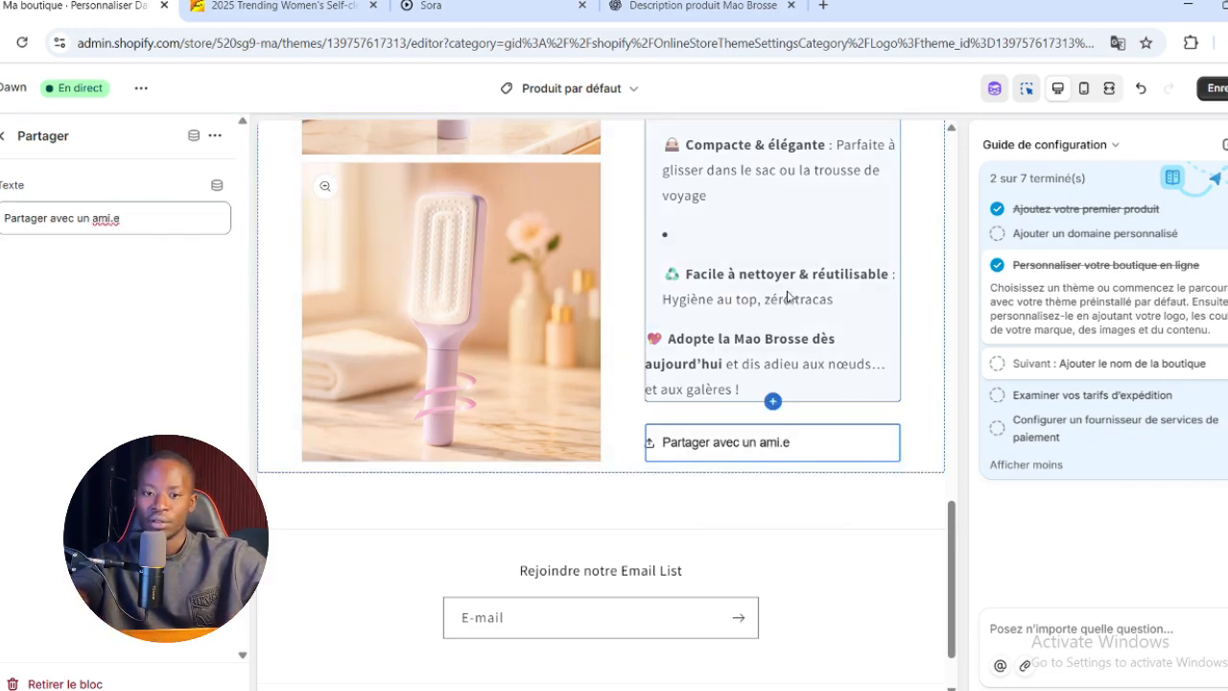
pyautogui.click(1223, 94)
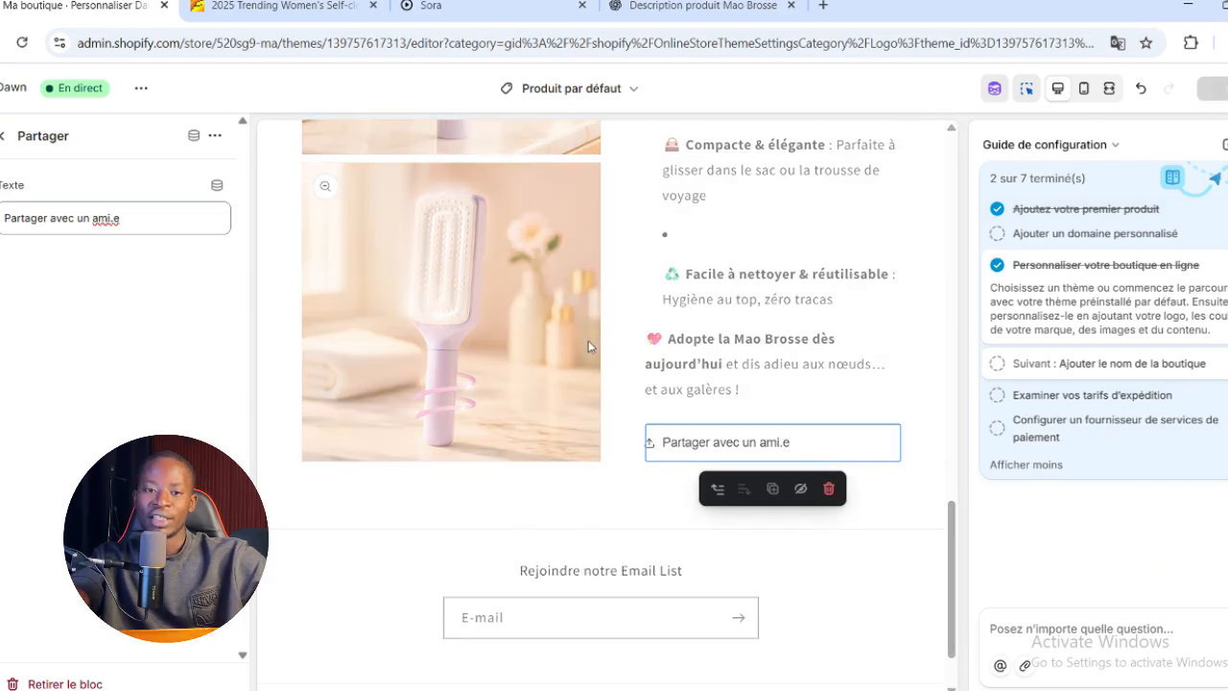
# Add a "Liquid personnalisé" section directly below the product information on the default product template
pyautogui.scroll(15, 555, 364)
pyautogui.scroll(-4, 739, 653)
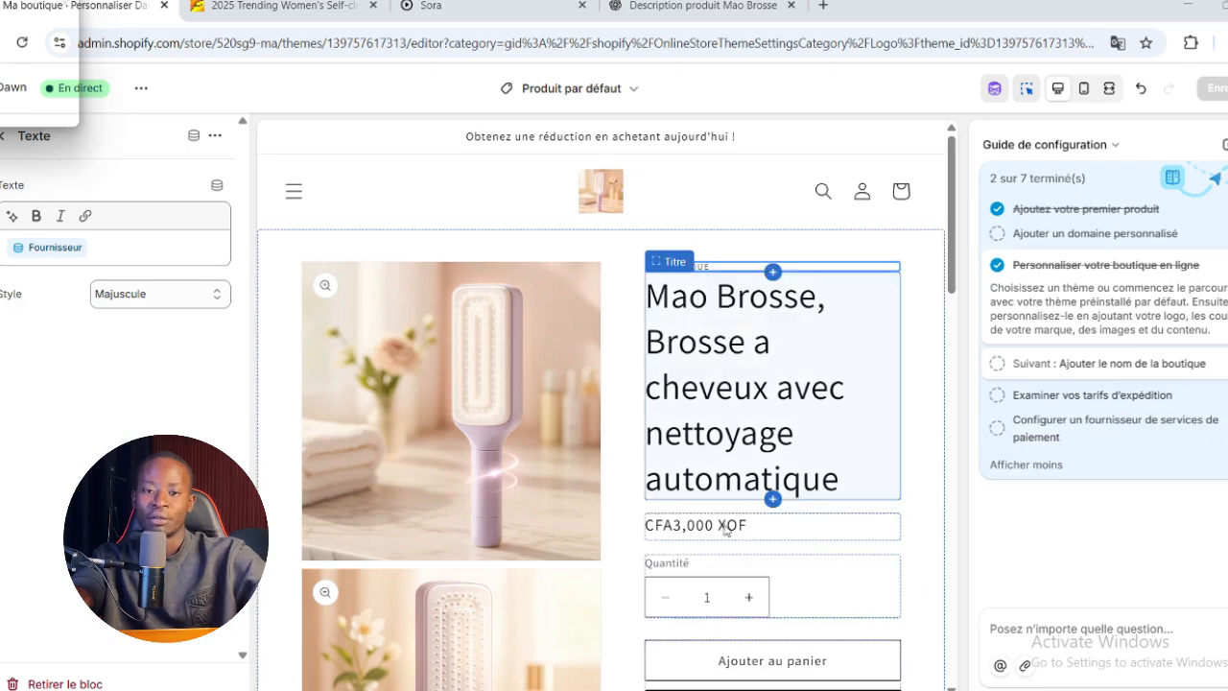
pyautogui.scroll(-3, 745, 678)
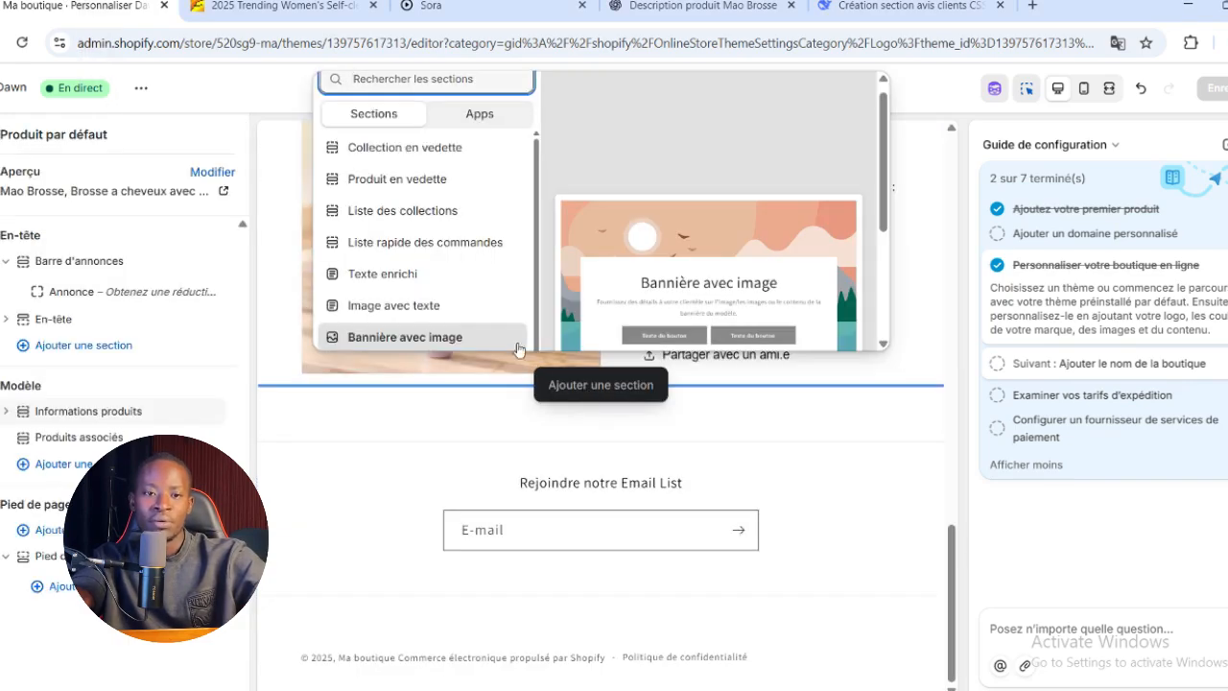
pyautogui.scroll(-2, 422, 205)
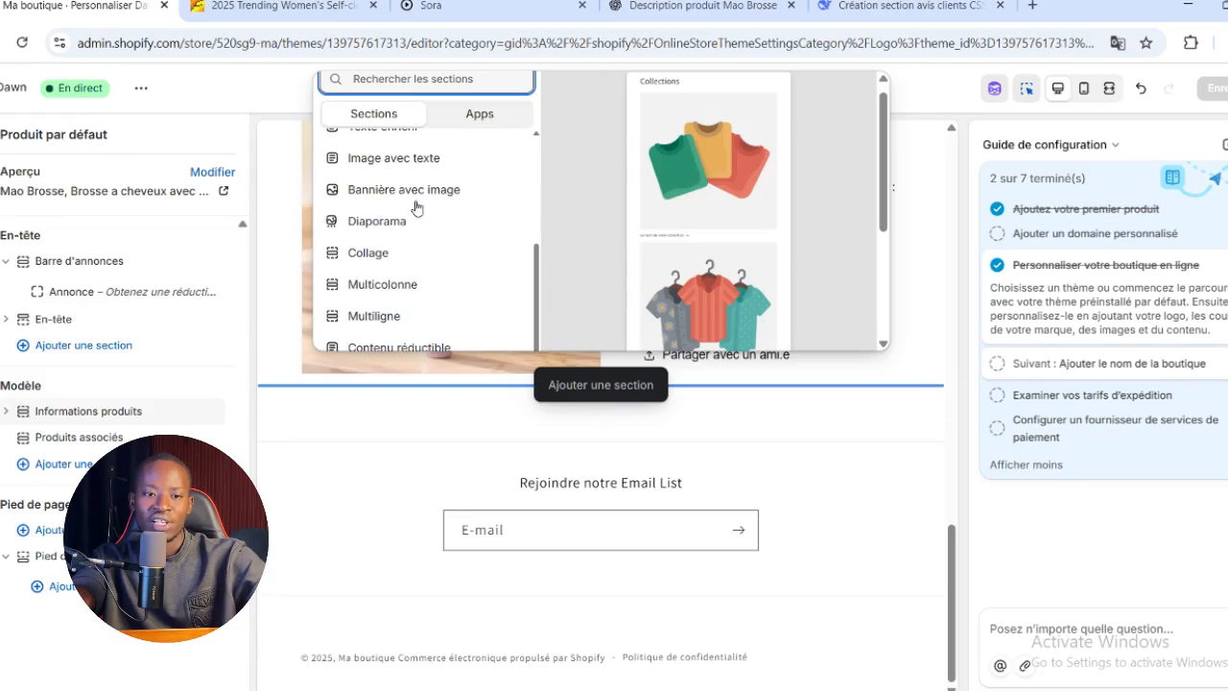
pyautogui.scroll(-3, 415, 208)
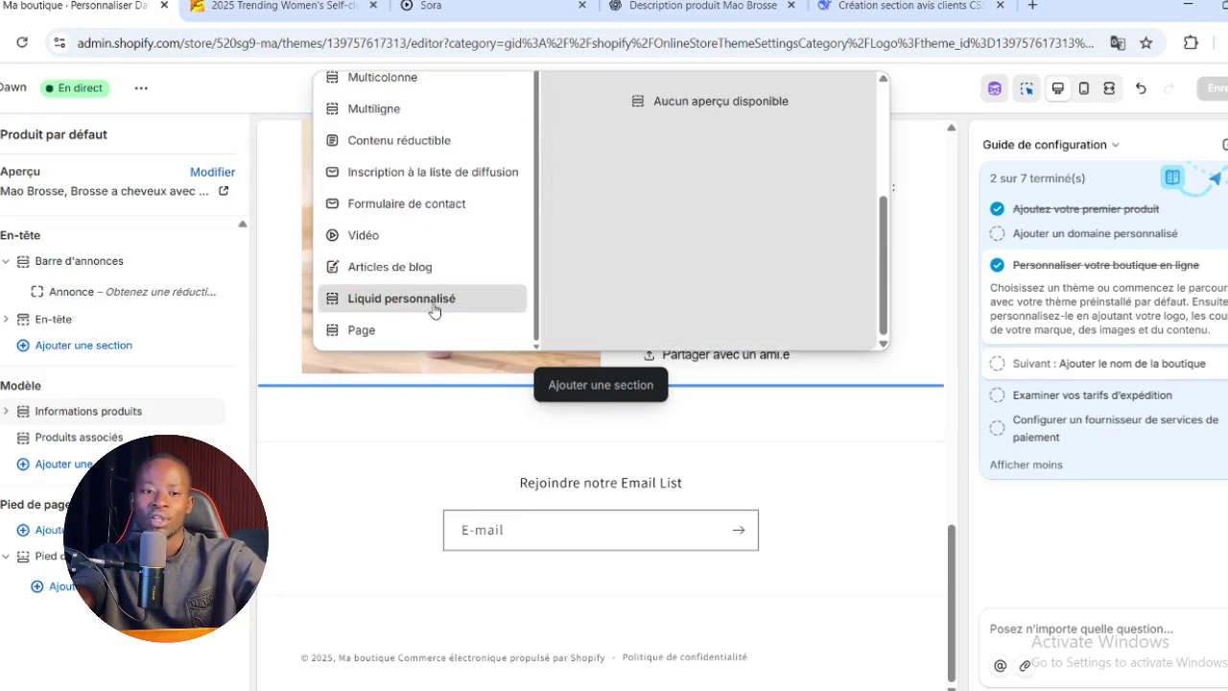
pyautogui.click(433, 303)
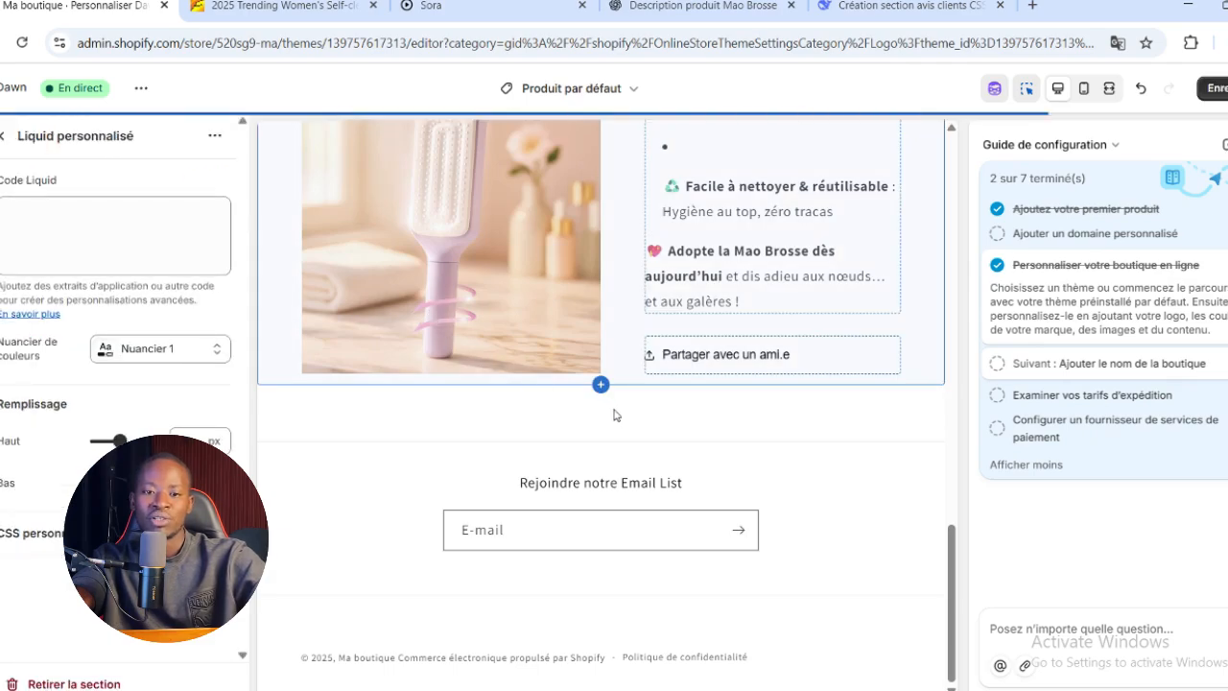
# Copy the customer reviews HTML code from the DeepSeek chat and paste it into the custom Liquid section's code in Shopify
pyautogui.click(69, 225)
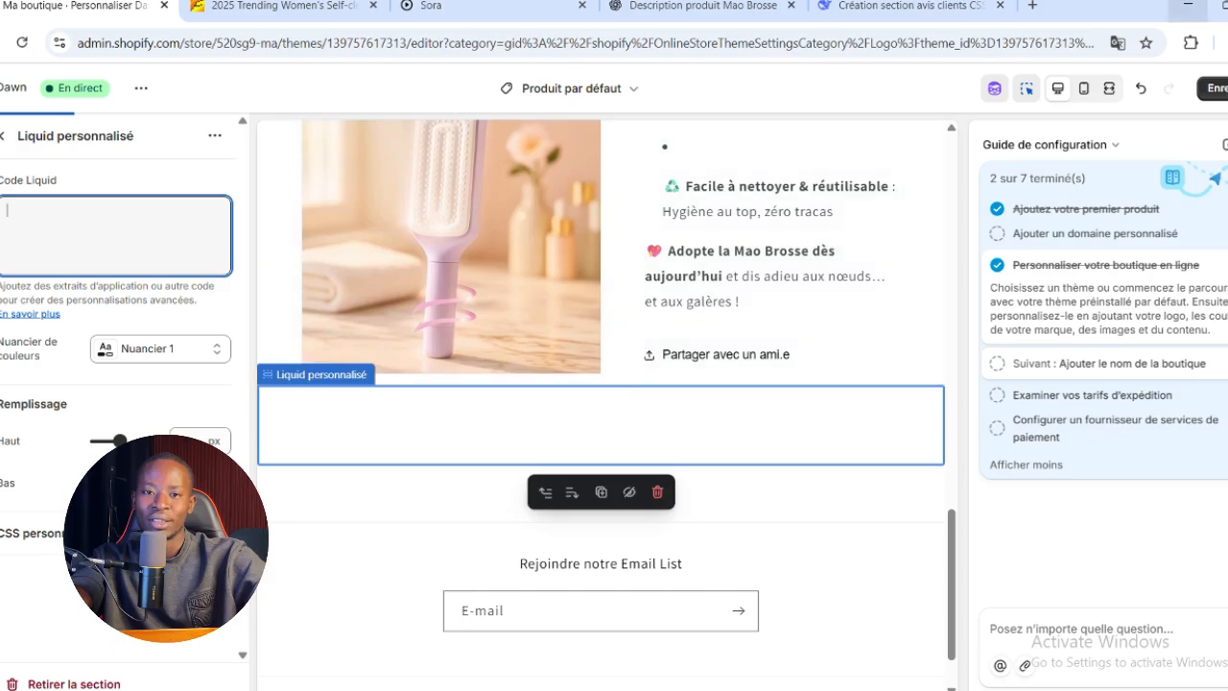
pyautogui.click(897, 6)
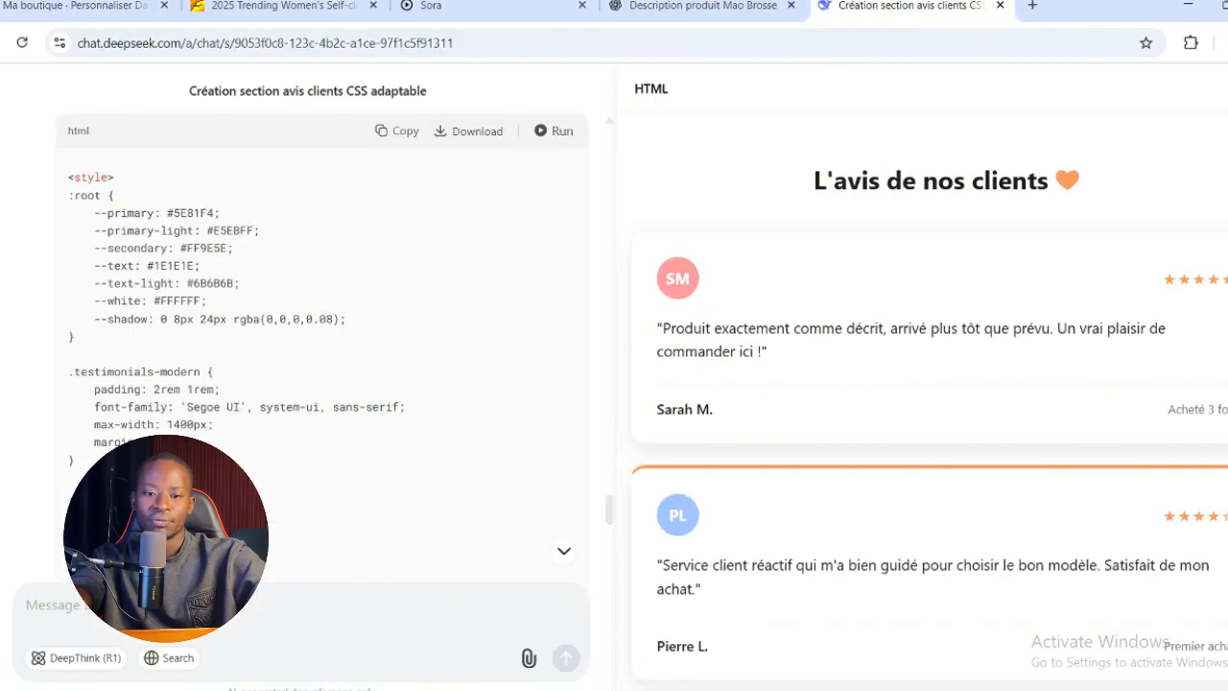
pyautogui.moveTo(726, 690)
pyautogui.click(91, 5)
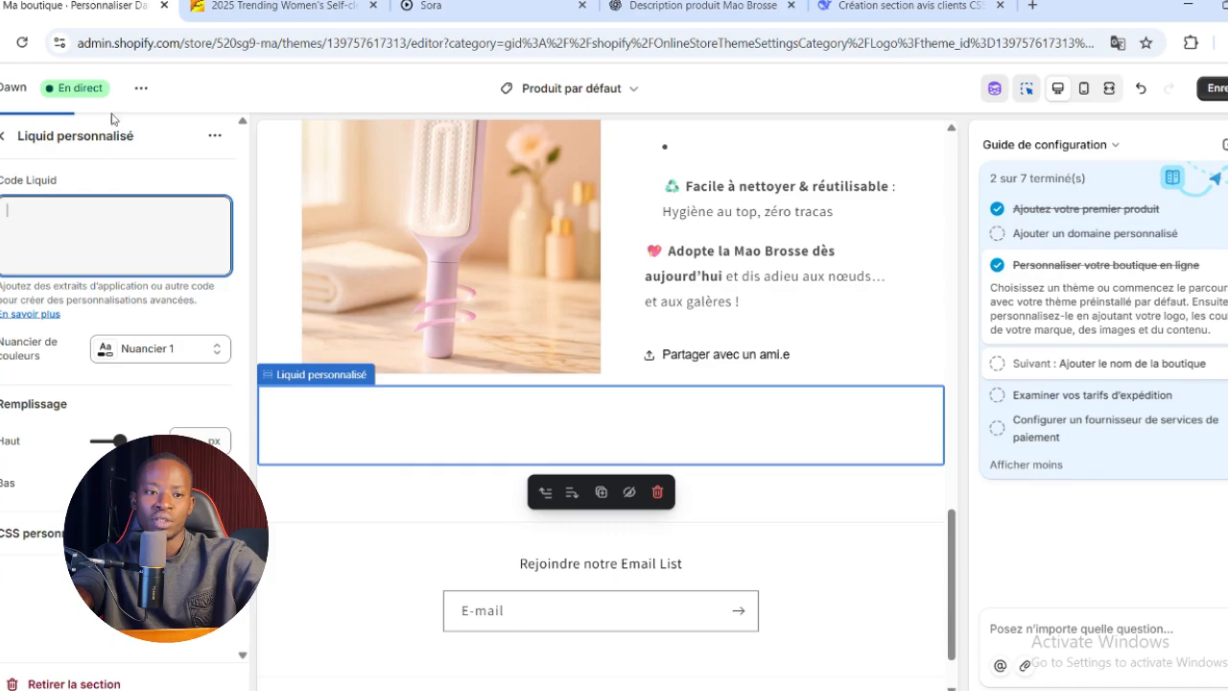
pyautogui.rightClick(77, 238)
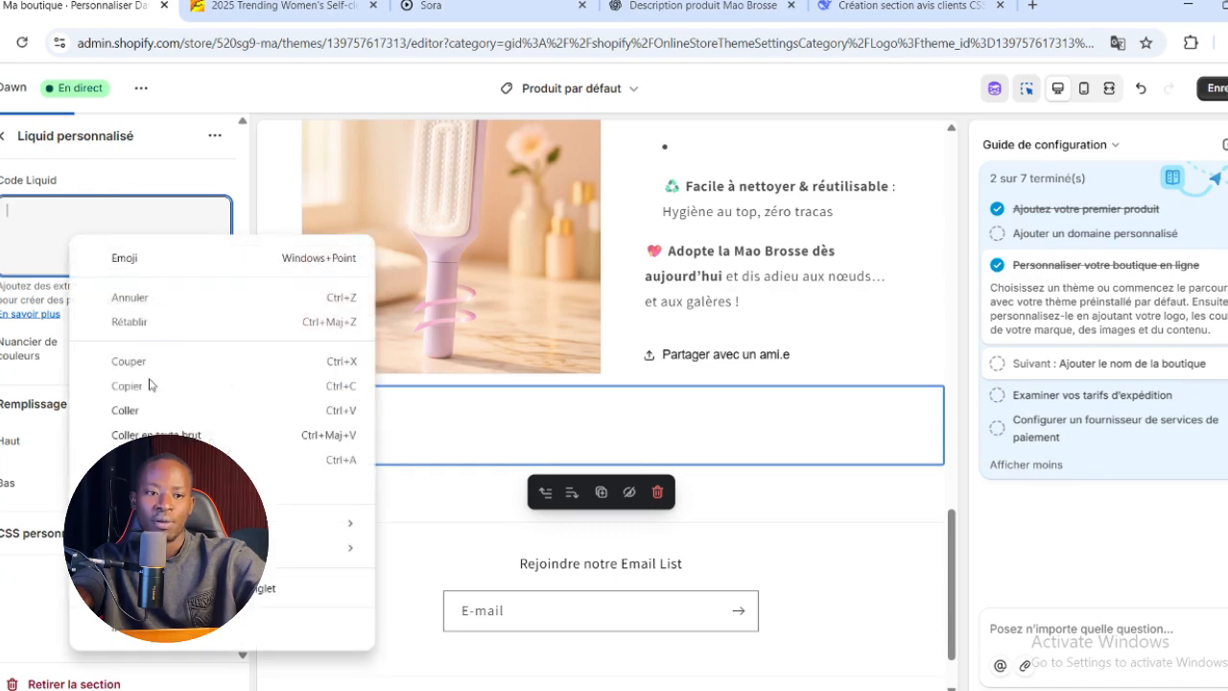
pyautogui.click(156, 411)
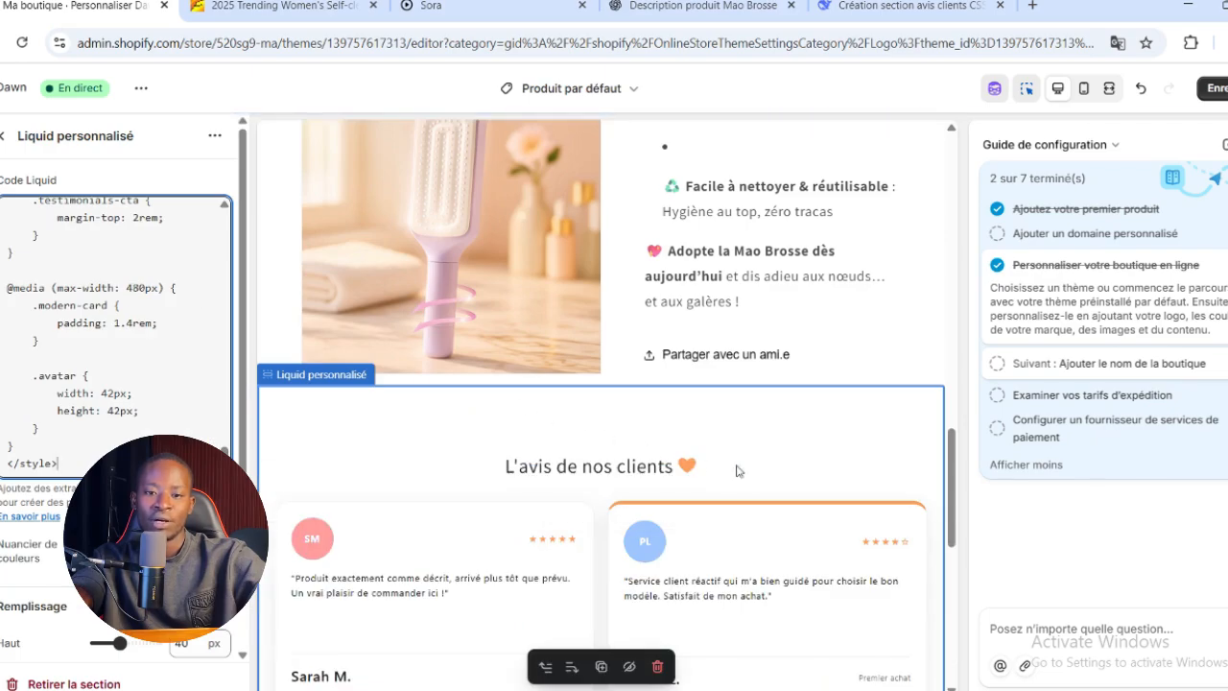
# Check the "L'avis de nos clients" section in the product page preview and save the theme
pyautogui.scroll(-3, 748, 442)
pyautogui.scroll(-3, 809, 337)
pyautogui.scroll(6, 768, 356)
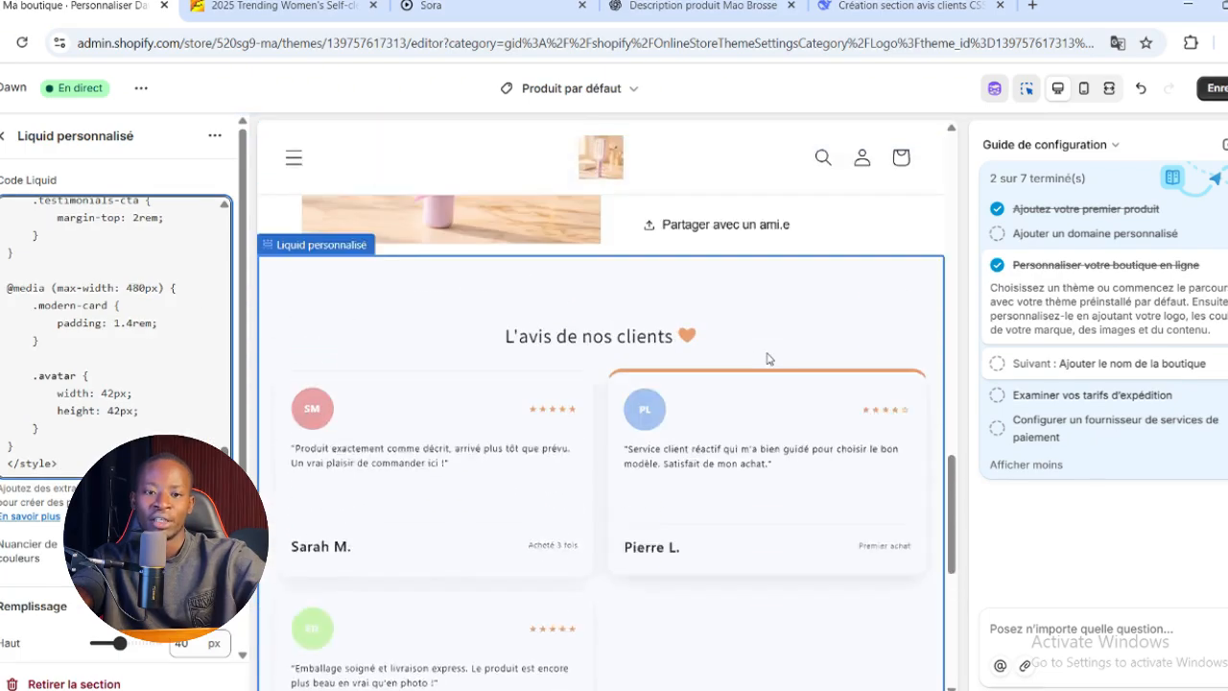
pyautogui.scroll(-6, 768, 356)
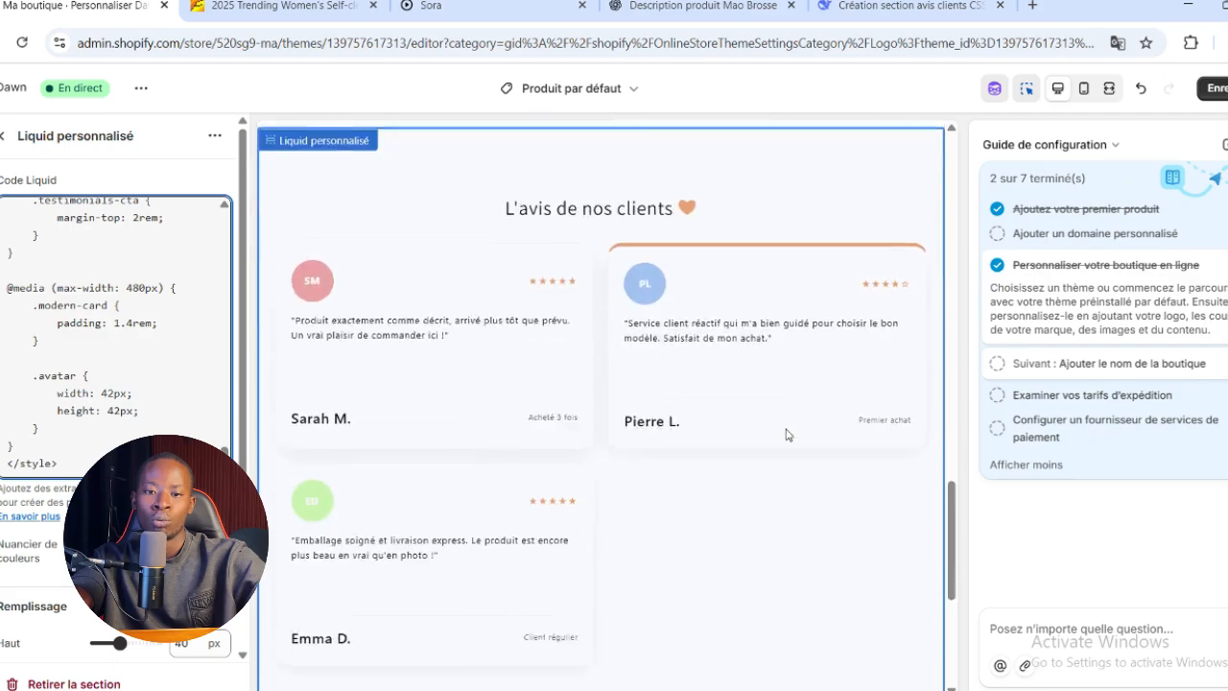
pyautogui.scroll(5, 791, 423)
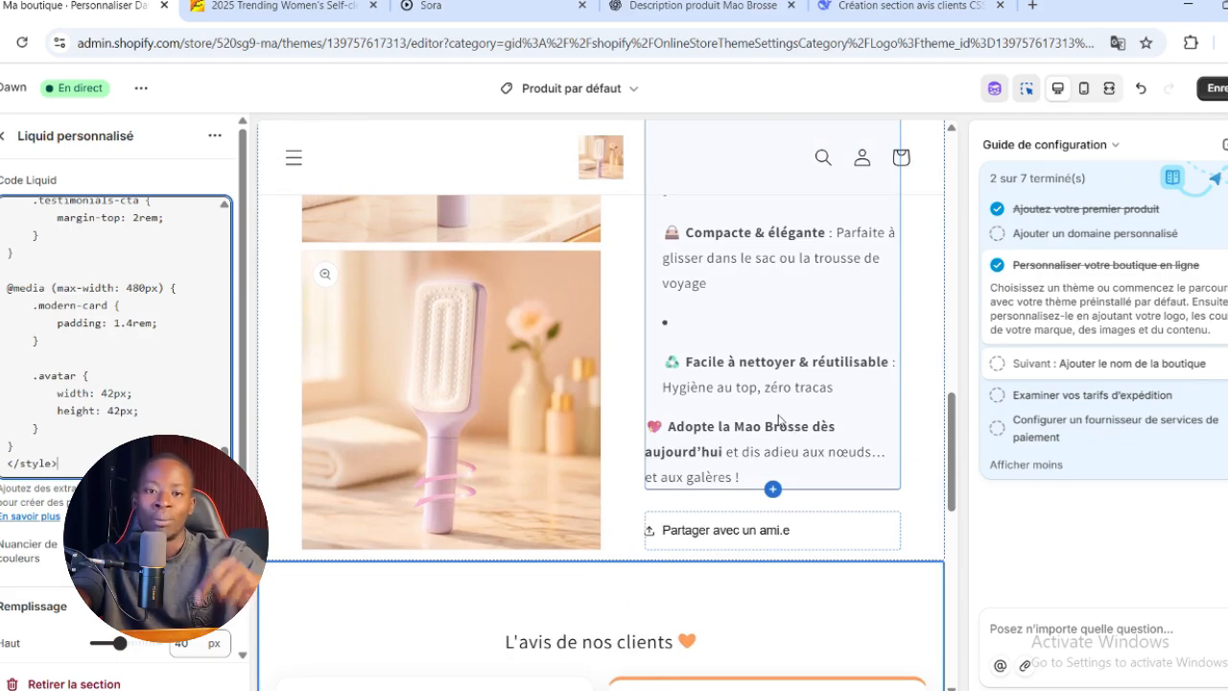
pyautogui.scroll(-2, 782, 423)
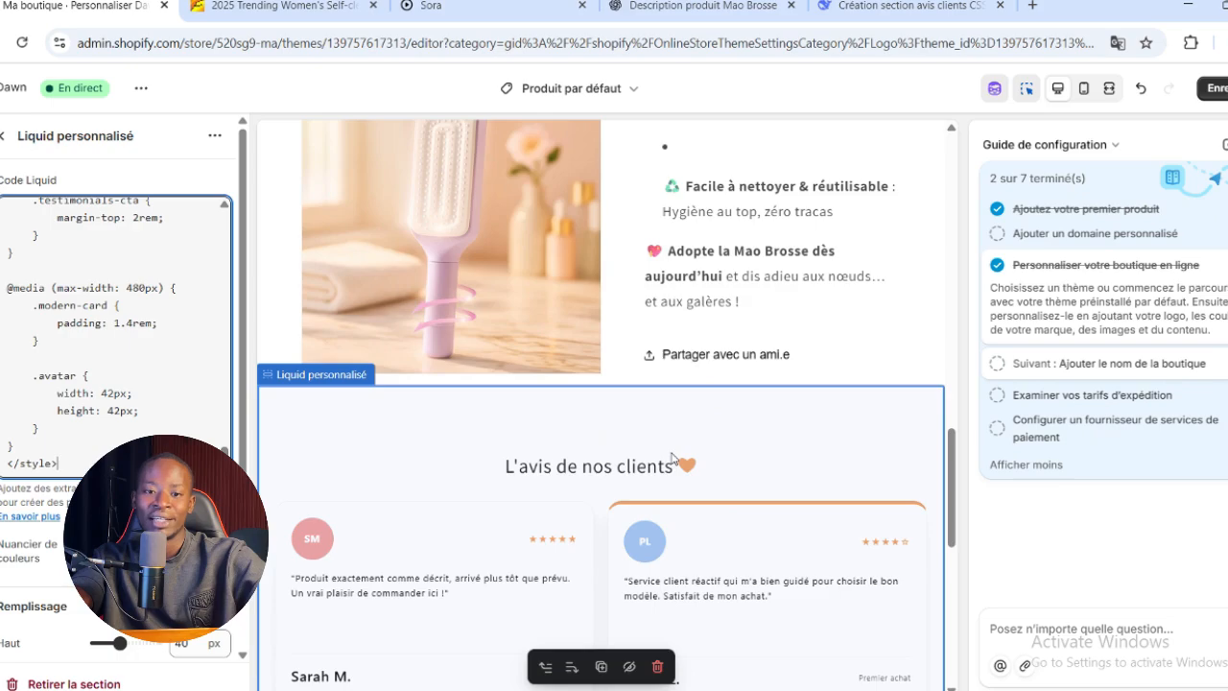
pyautogui.scroll(-4, 672, 458)
pyautogui.hotkey('ctrl', 's')
pyautogui.scroll(-2, 729, 384)
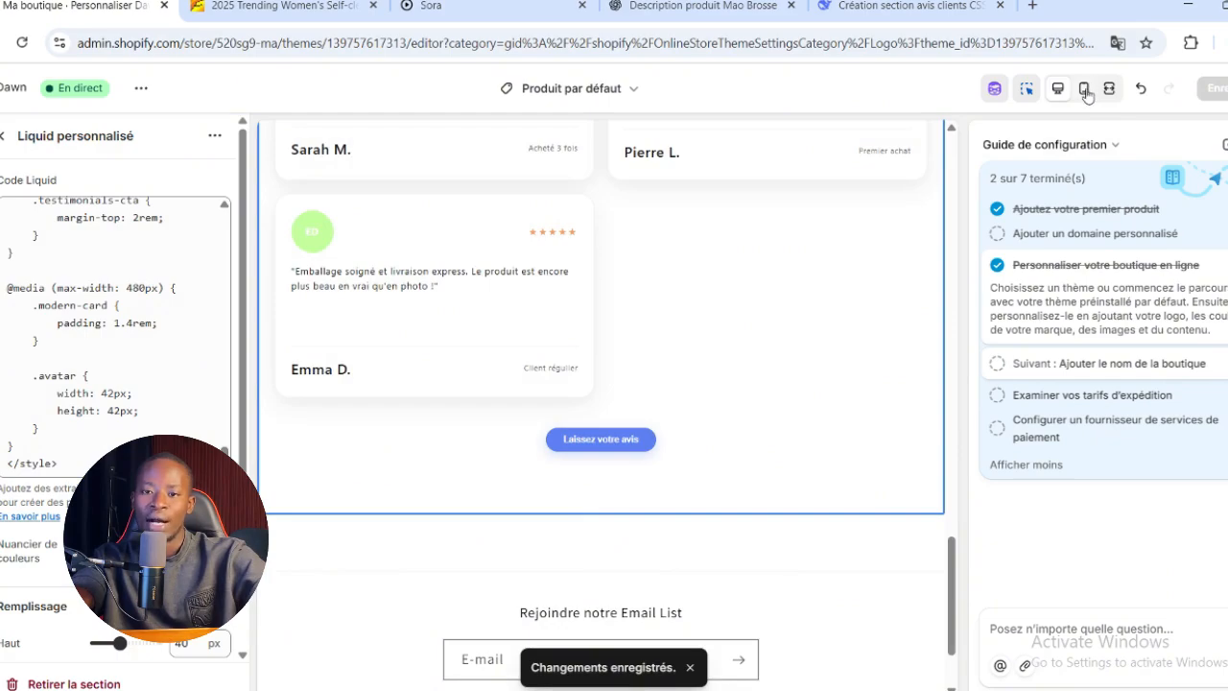
# Check the product page in mobile preview, from the image gallery to the reviews and footer, and return to desktop preview
pyautogui.click(1086, 89)
pyautogui.scroll(6, 550, 349)
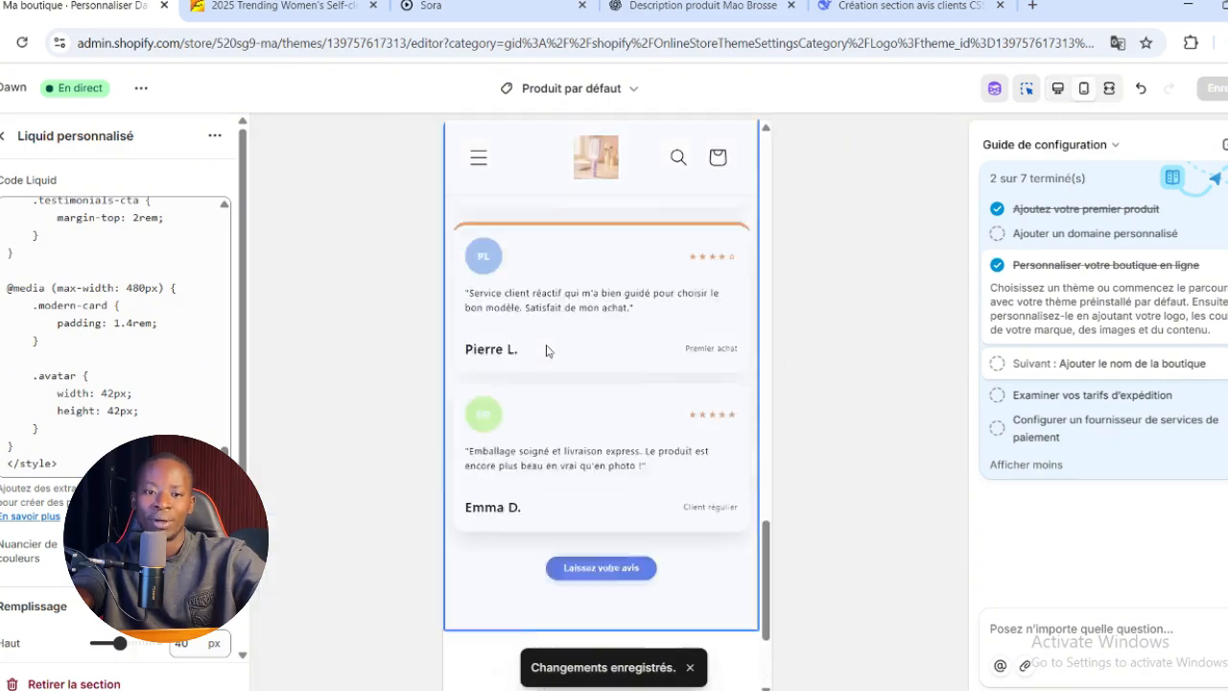
pyautogui.scroll(8, 550, 349)
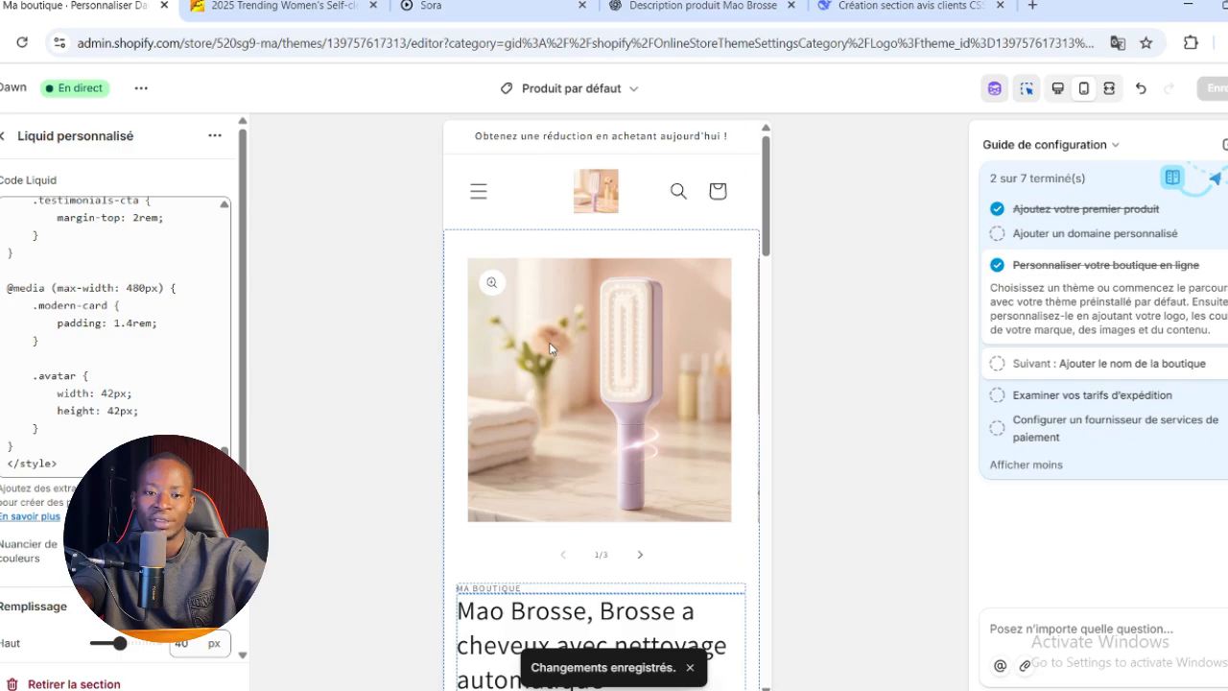
pyautogui.scroll(-3, 550, 349)
pyautogui.scroll(3, 619, 549)
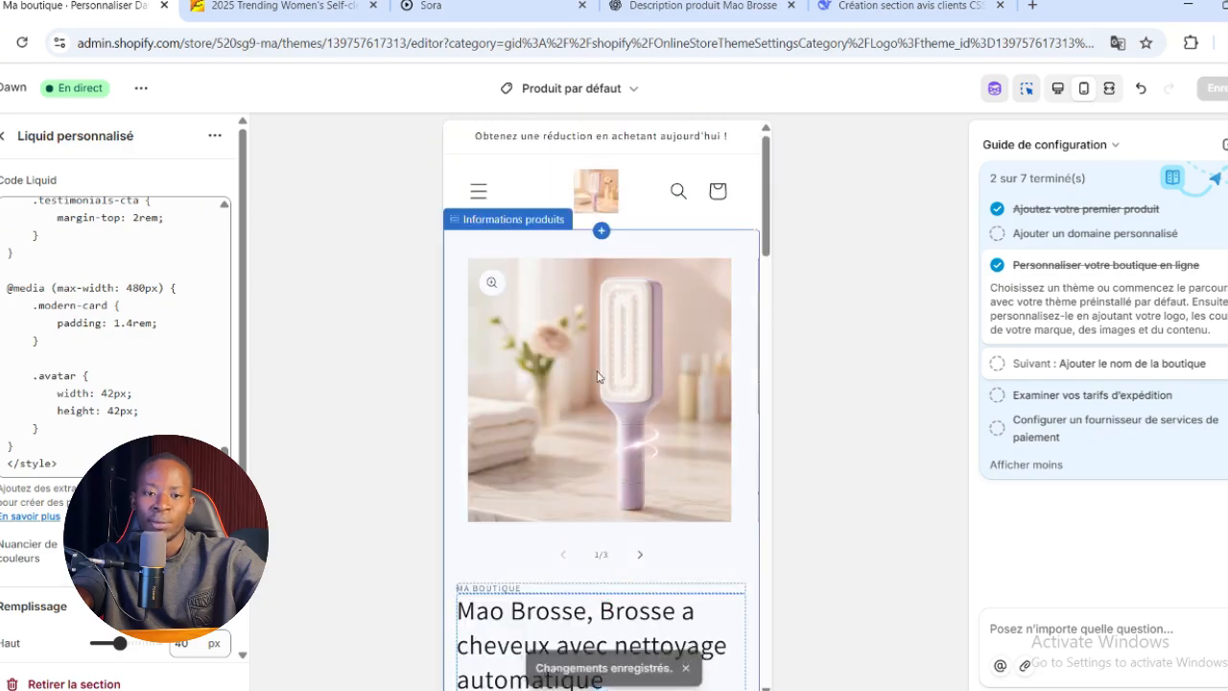
pyautogui.click(640, 558)
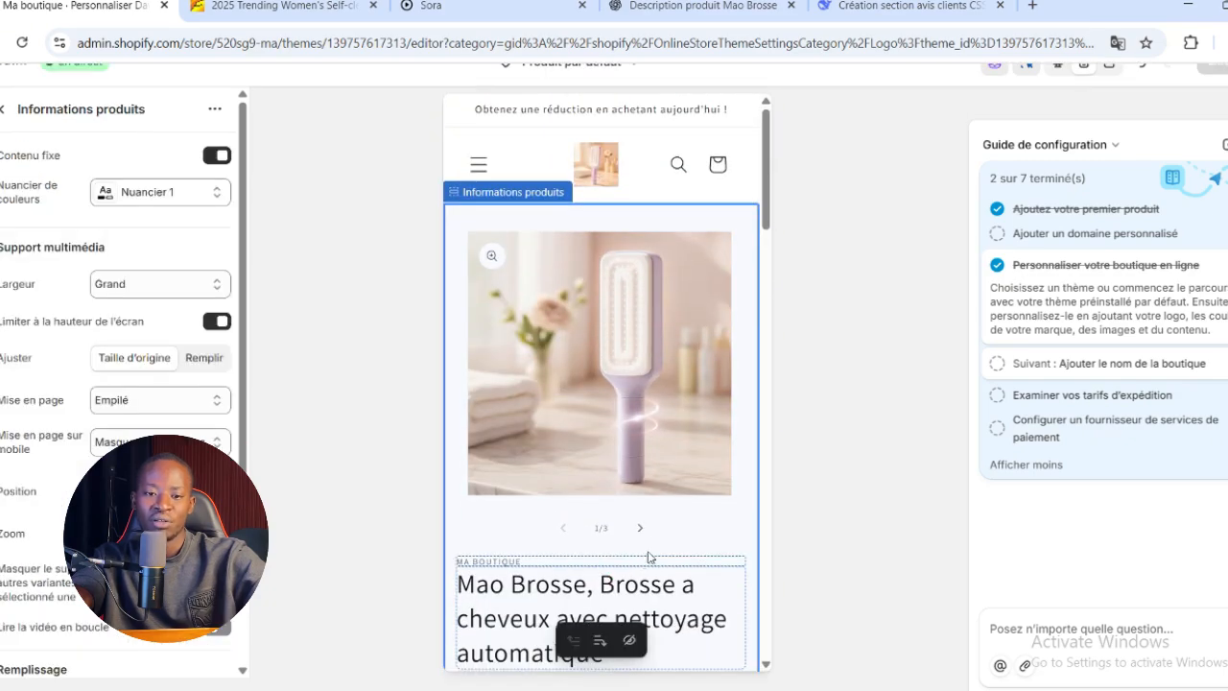
pyautogui.scroll(-5, 648, 528)
pyautogui.scroll(-8, 650, 493)
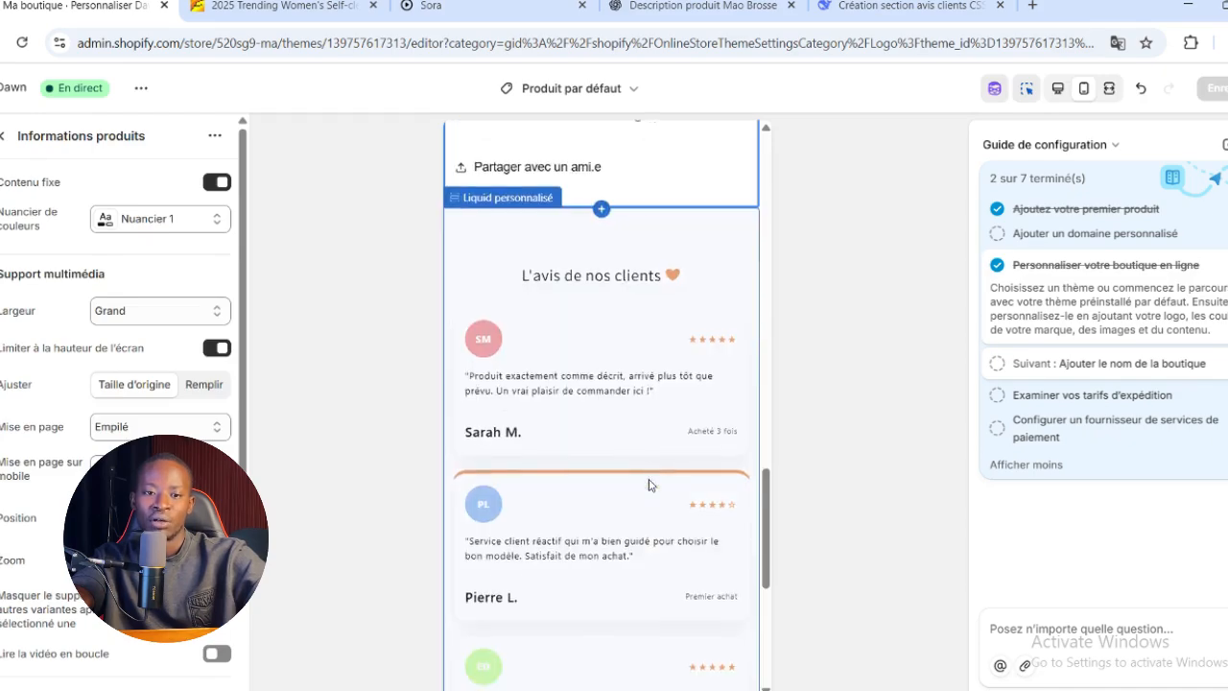
pyautogui.scroll(-5, 649, 485)
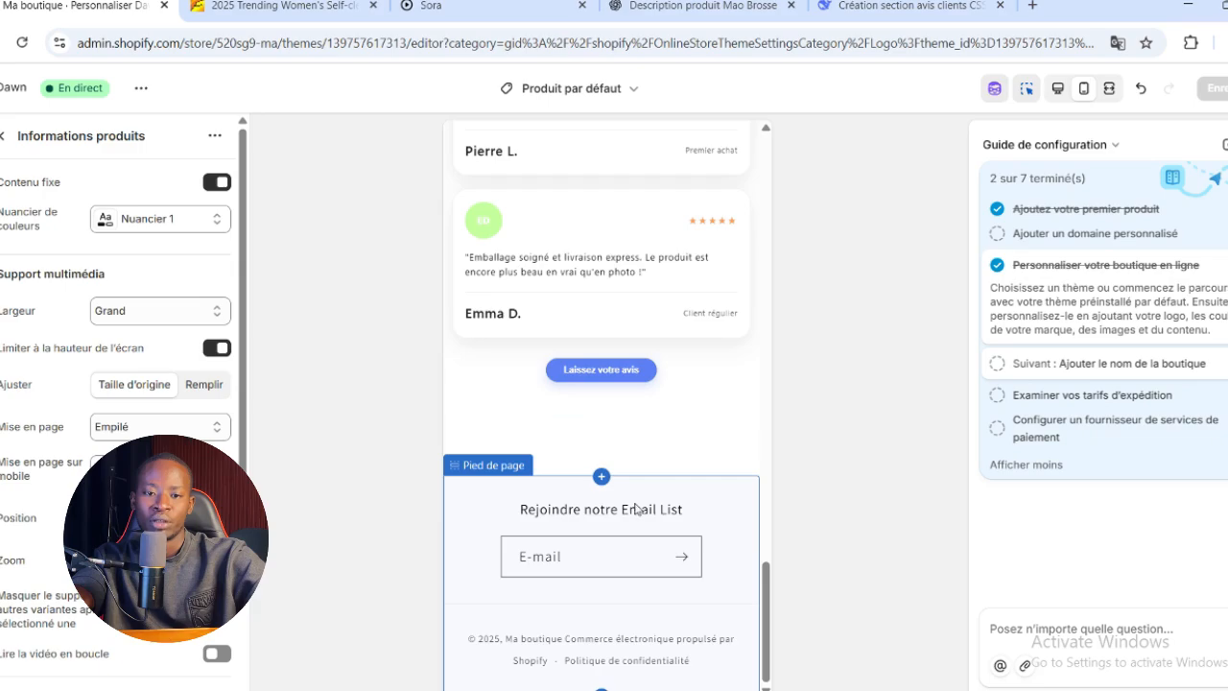
pyautogui.scroll(15, 649, 485)
pyautogui.scroll(5, 645, 482)
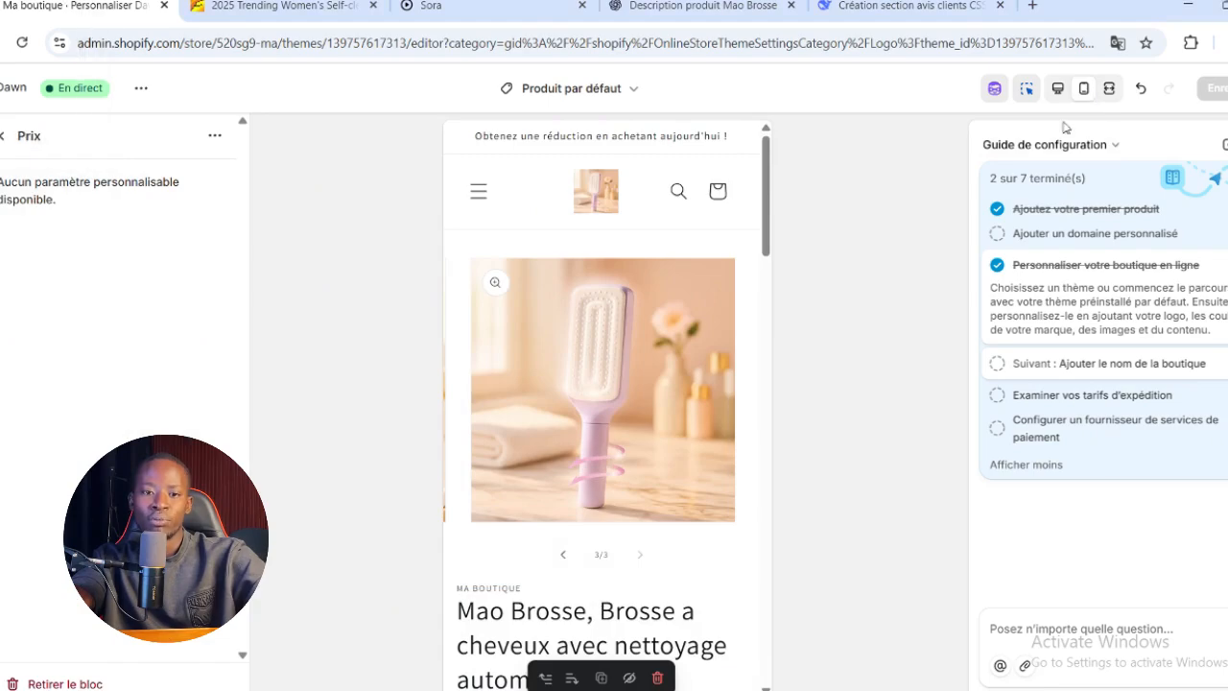
pyautogui.click(1058, 89)
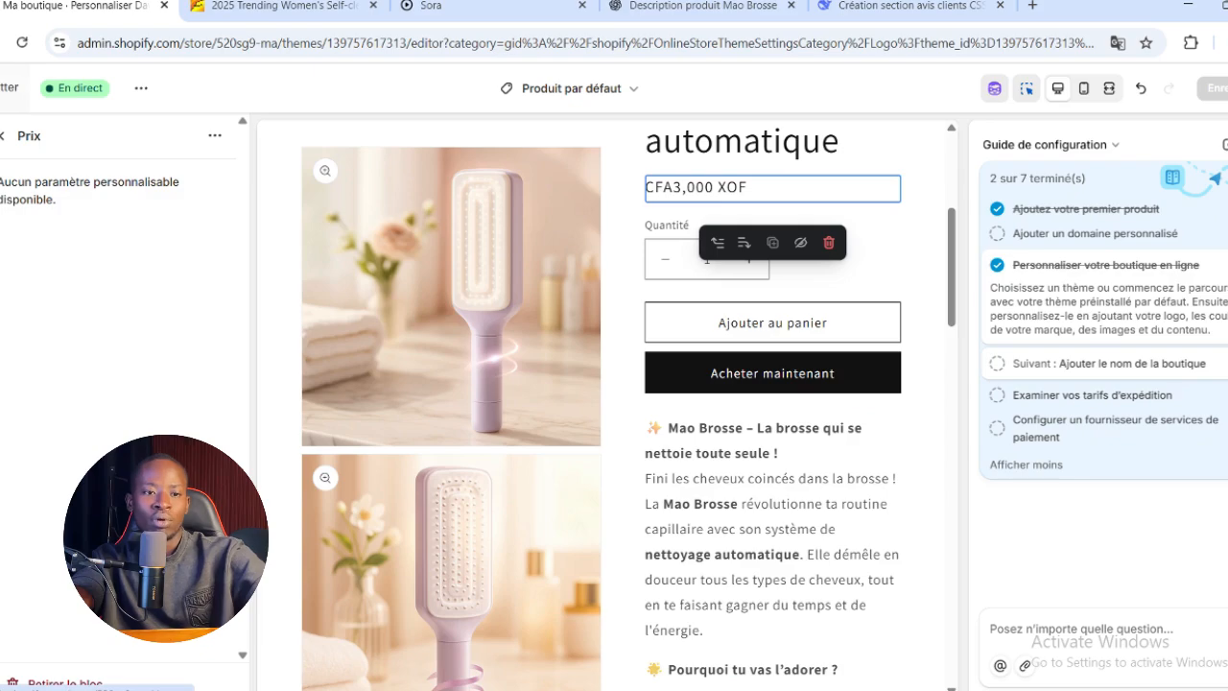
# Leave the theme editor and open the store name setting from the setup guide
pyautogui.click(1, 89)
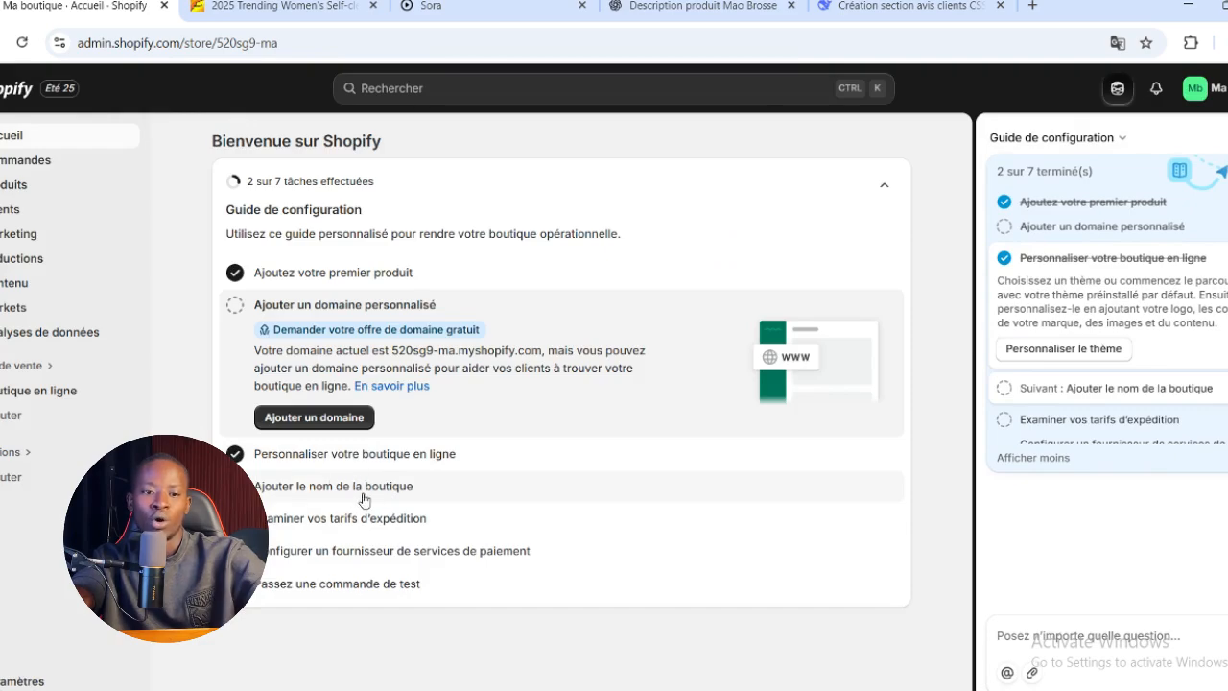
pyautogui.click(364, 498)
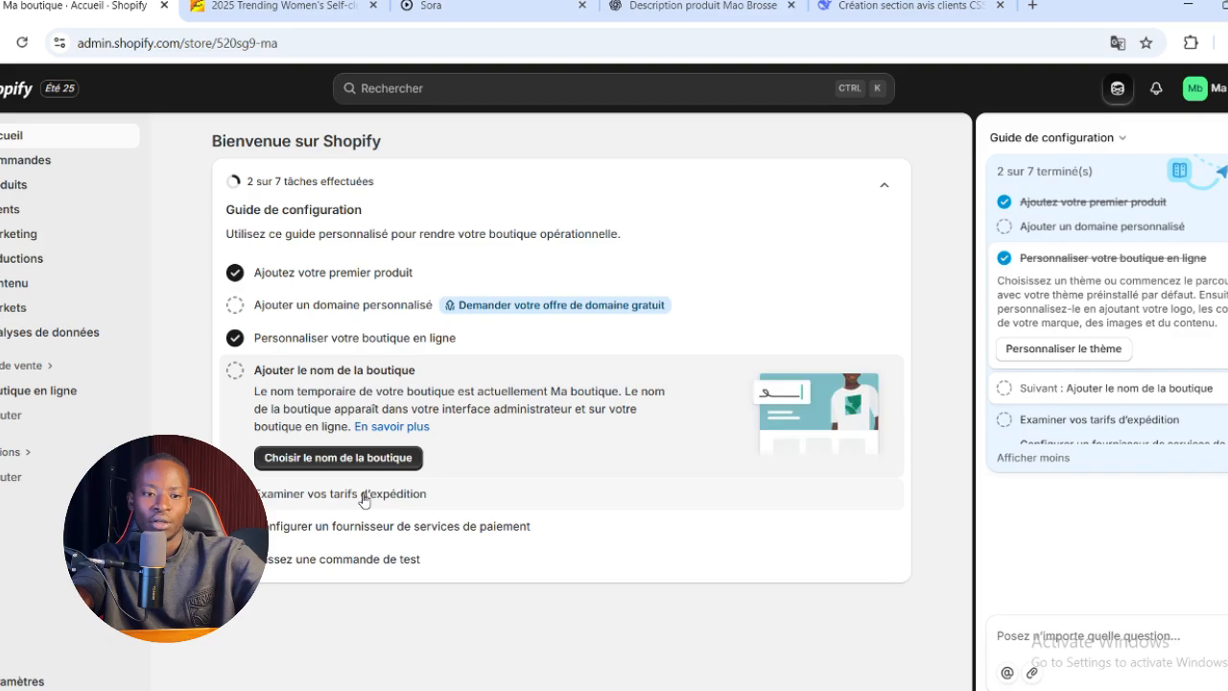
pyautogui.click(365, 458)
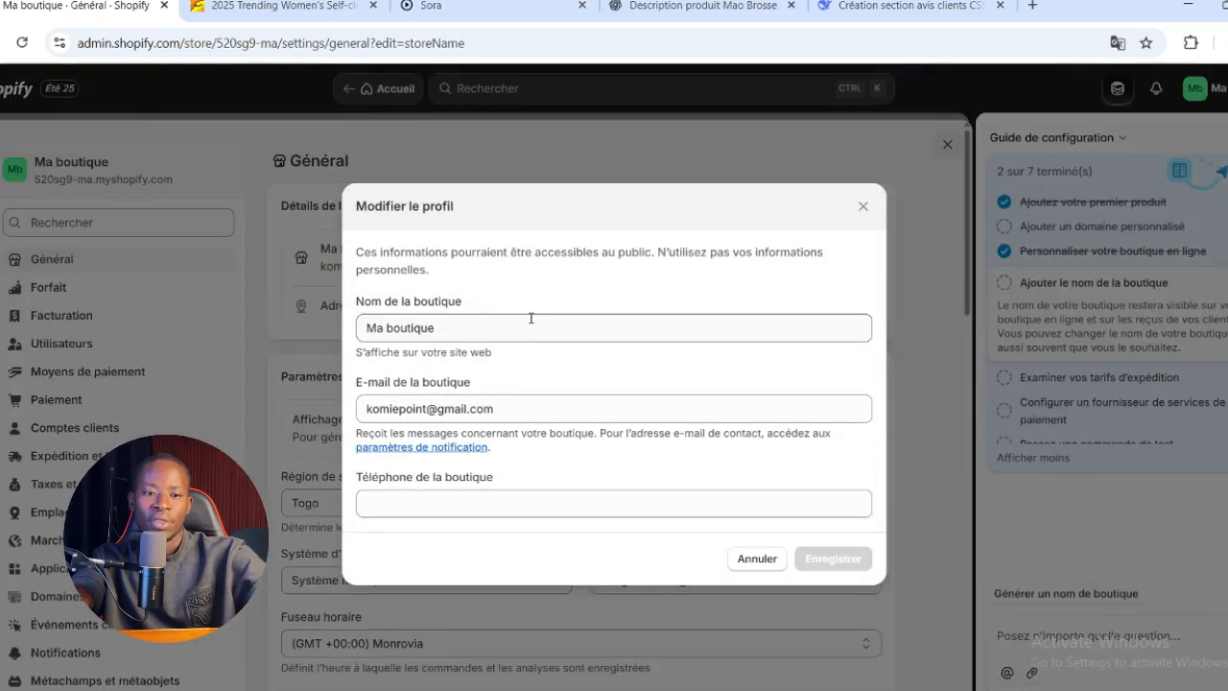
# Set the store name to Mao Brosse and save the store profile
pyautogui.tripleClick(527, 333)
pyautogui.press('BackSpace')
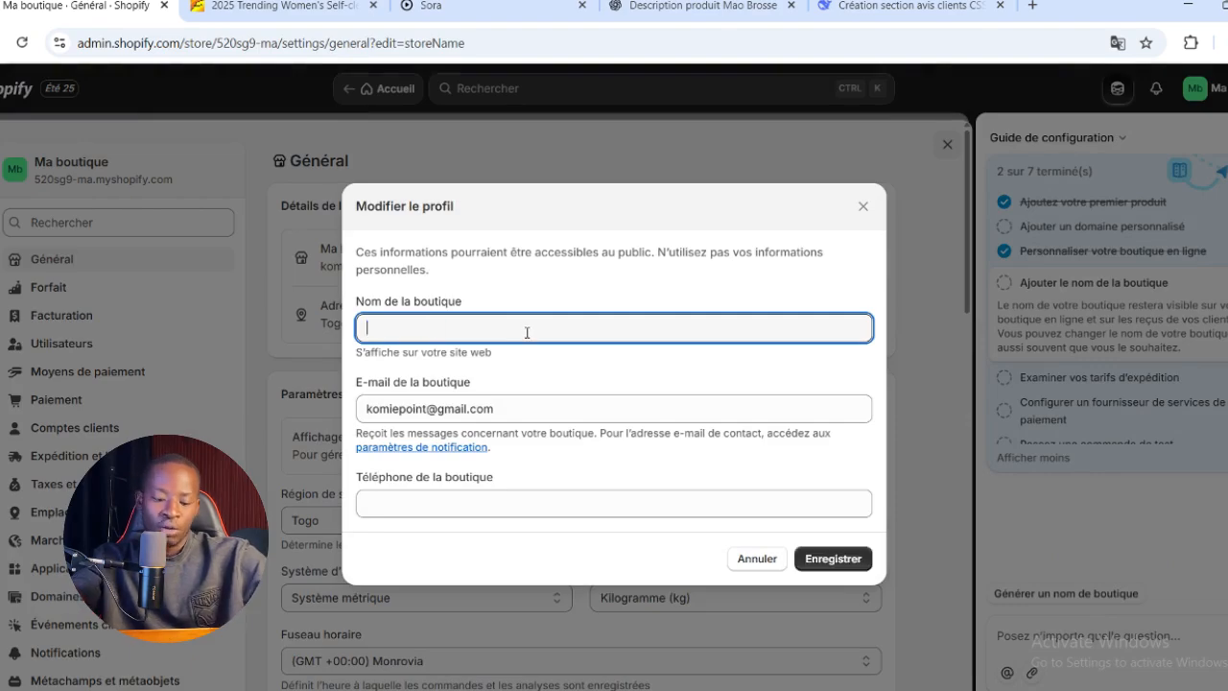
pyautogui.write('Mao Bross')
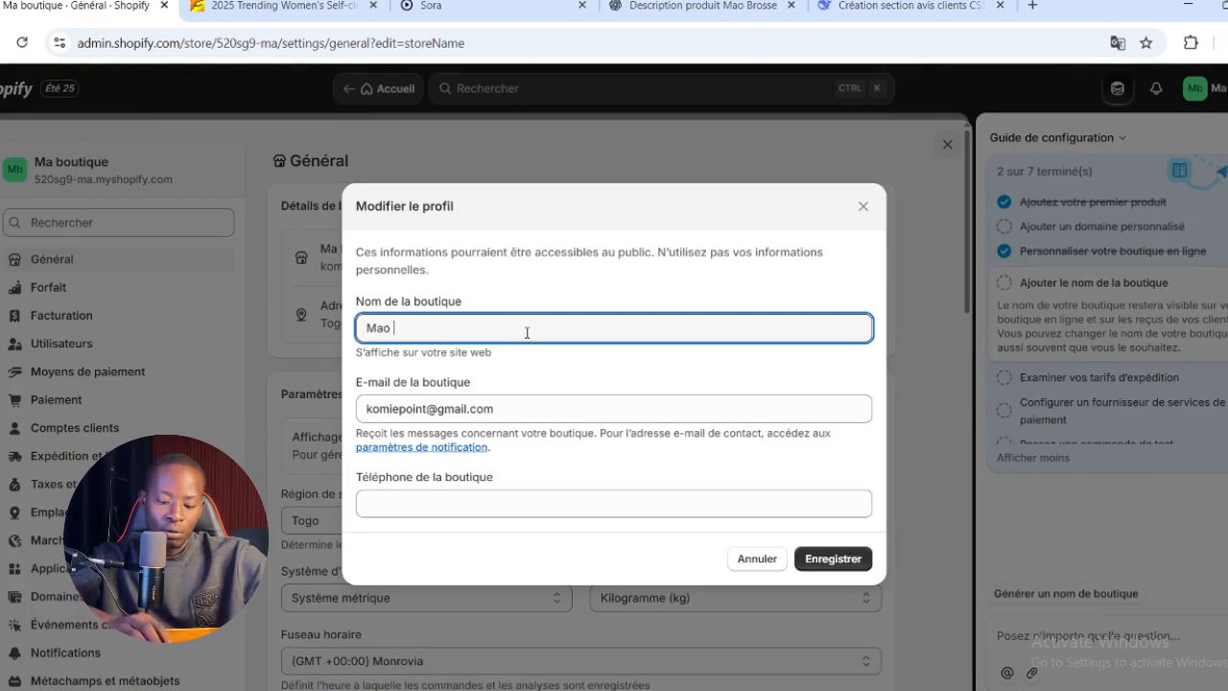
pyautogui.write('e')
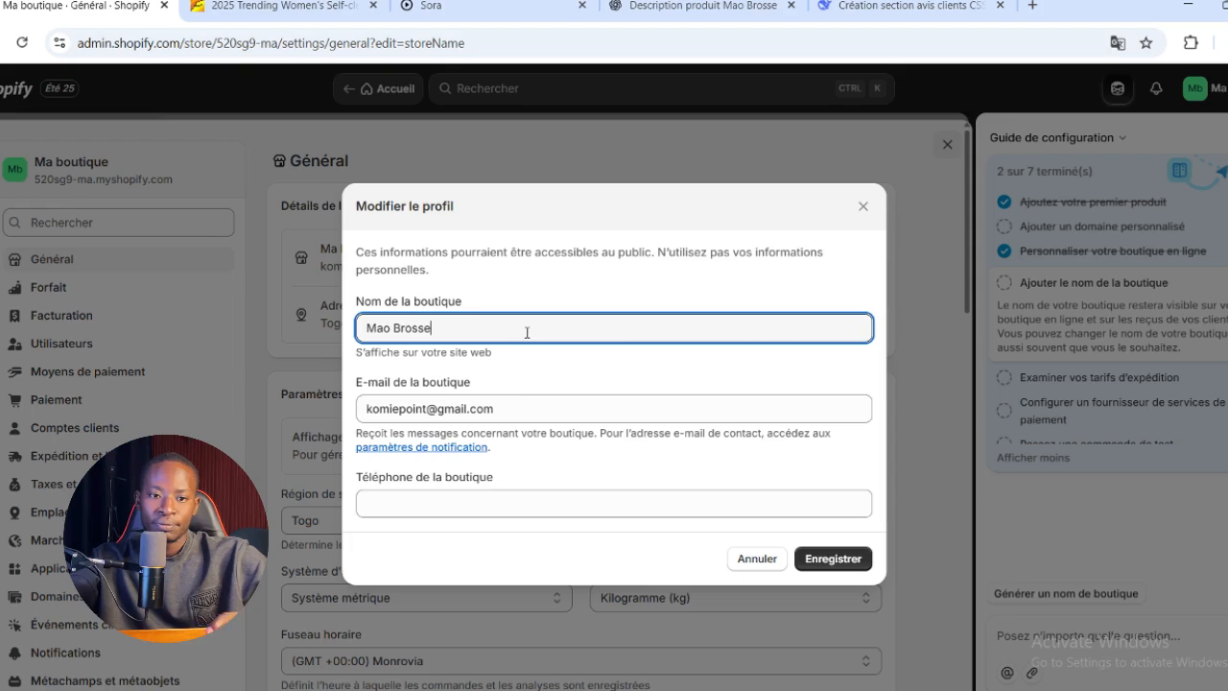
pyautogui.doubleClick(557, 409)
pyautogui.tripleClick(556, 409)
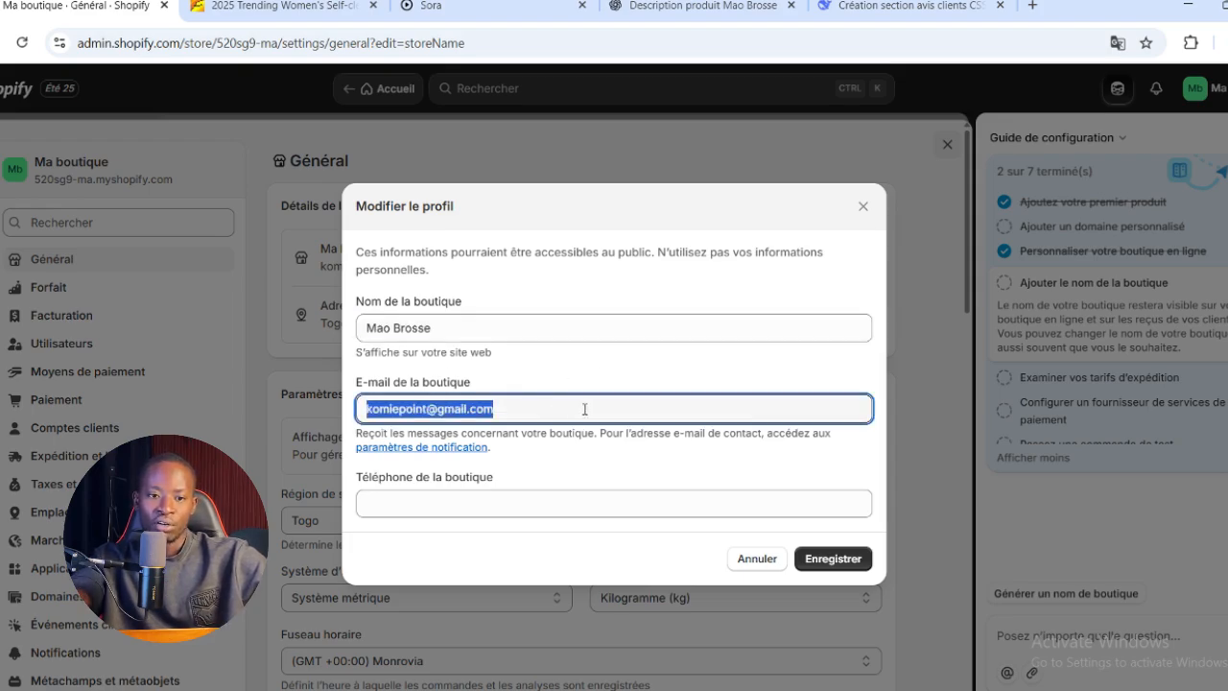
pyautogui.tripleClick(595, 408)
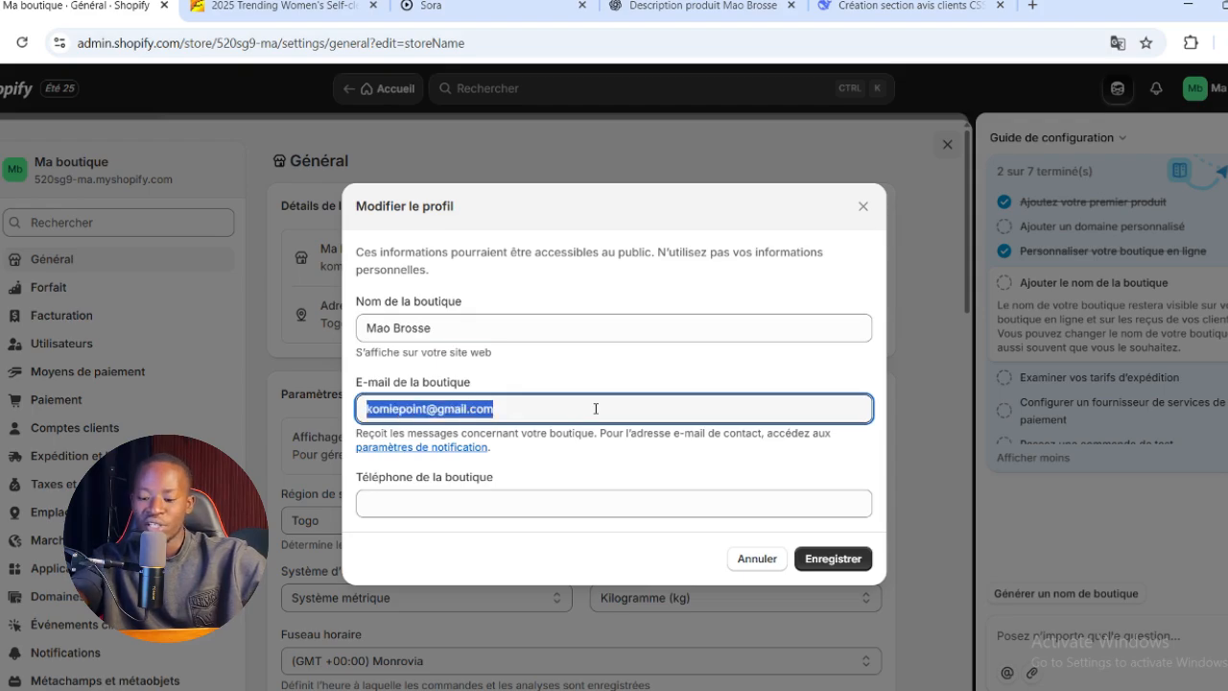
pyautogui.click(831, 559)
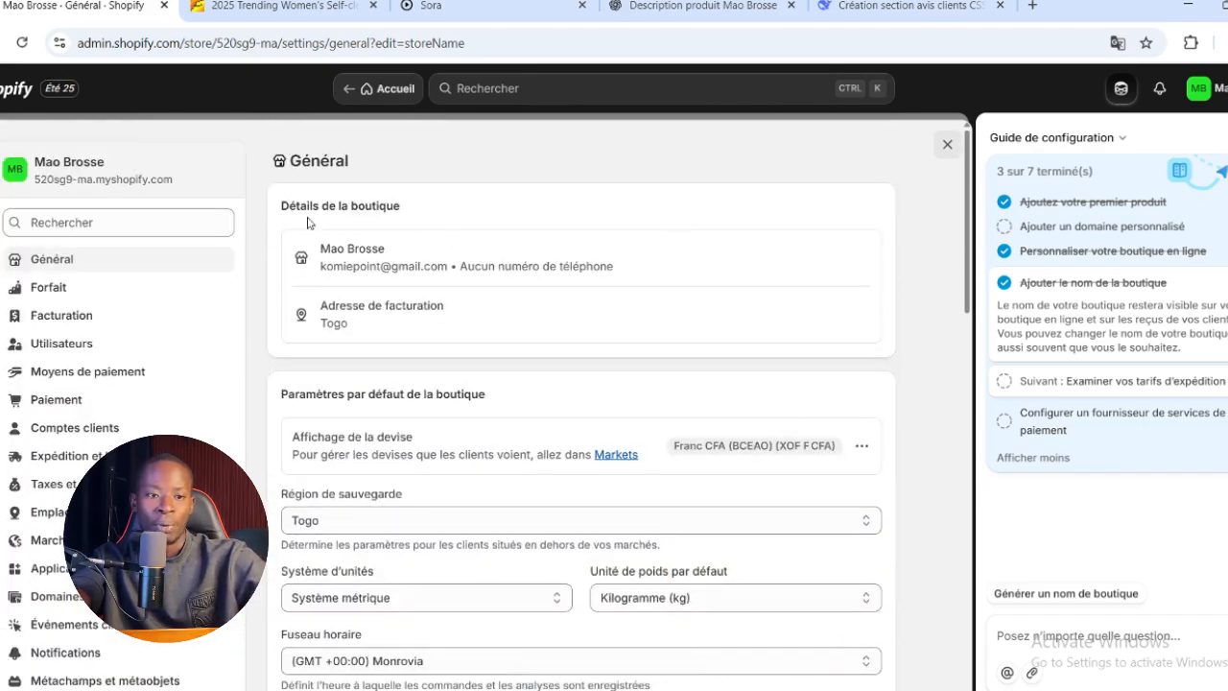
# Close the general settings and open the shipping rates from the setup guide's "Examiner vos tarifs d'expédition" task
pyautogui.click(948, 144)
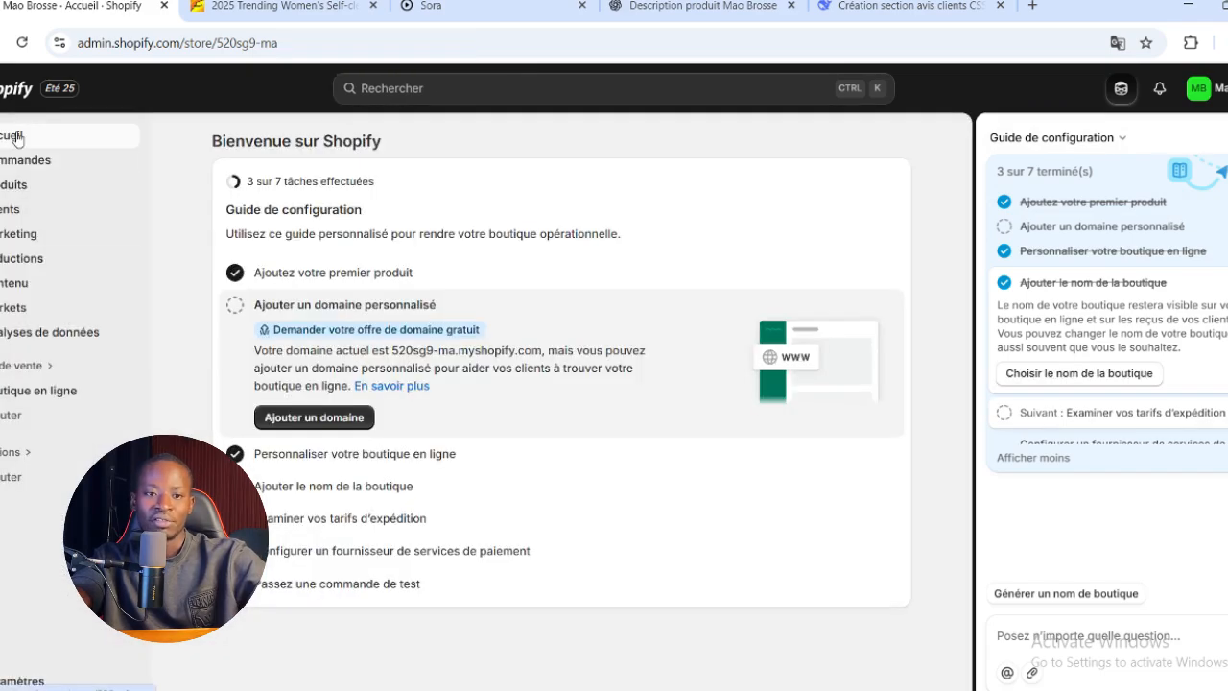
pyautogui.click(334, 520)
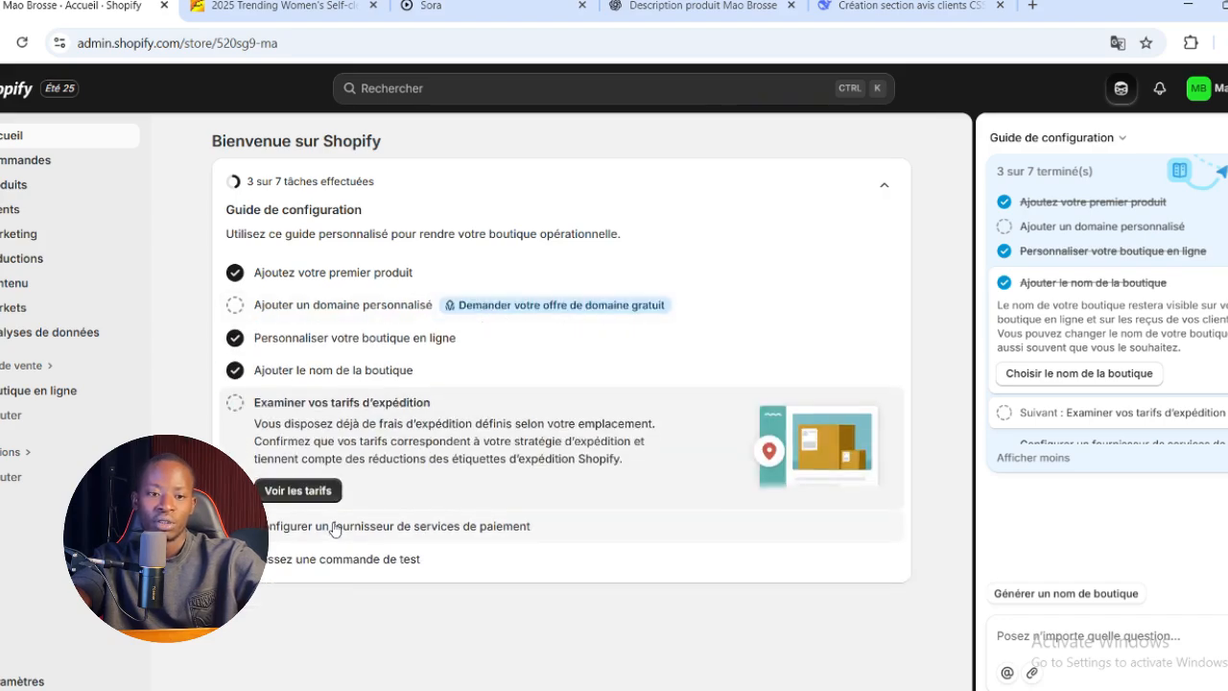
pyautogui.click(300, 491)
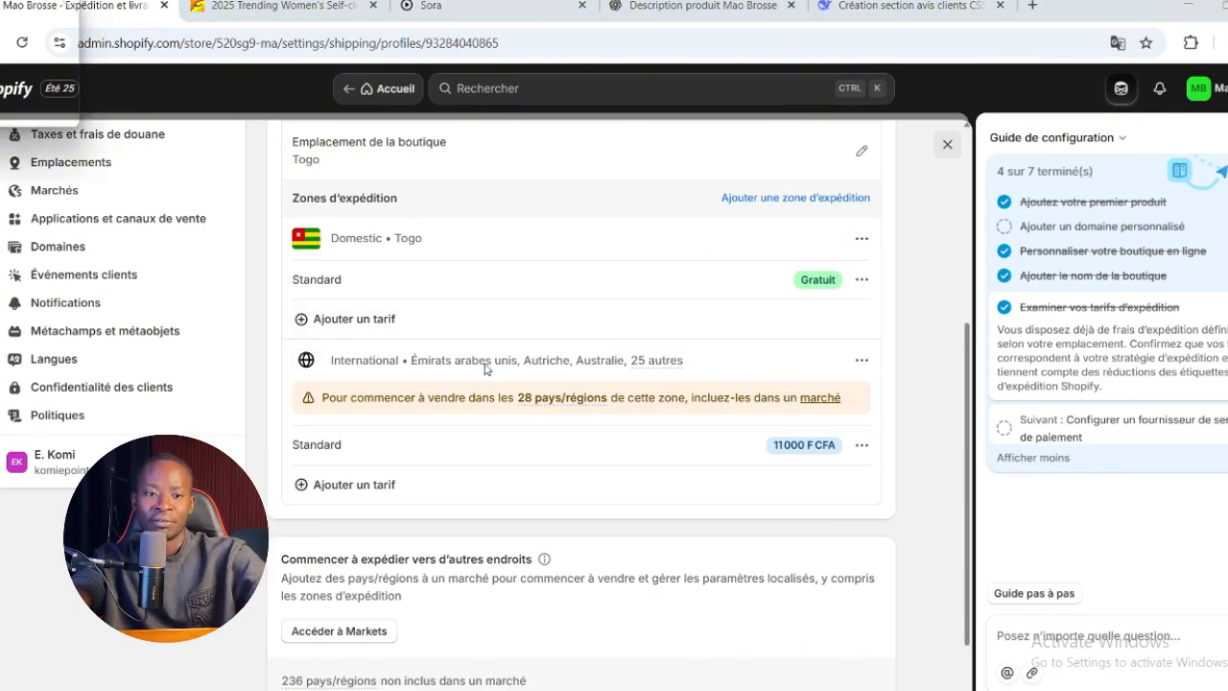
pyautogui.click(302, 323)
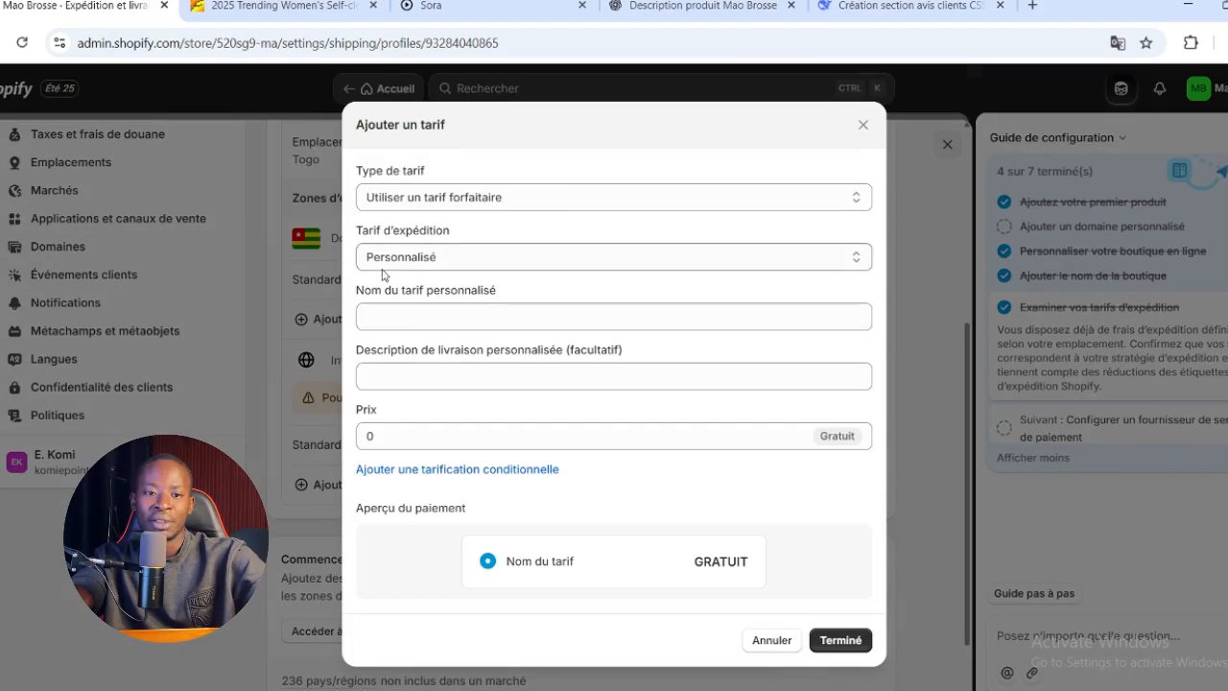
pyautogui.click(548, 199)
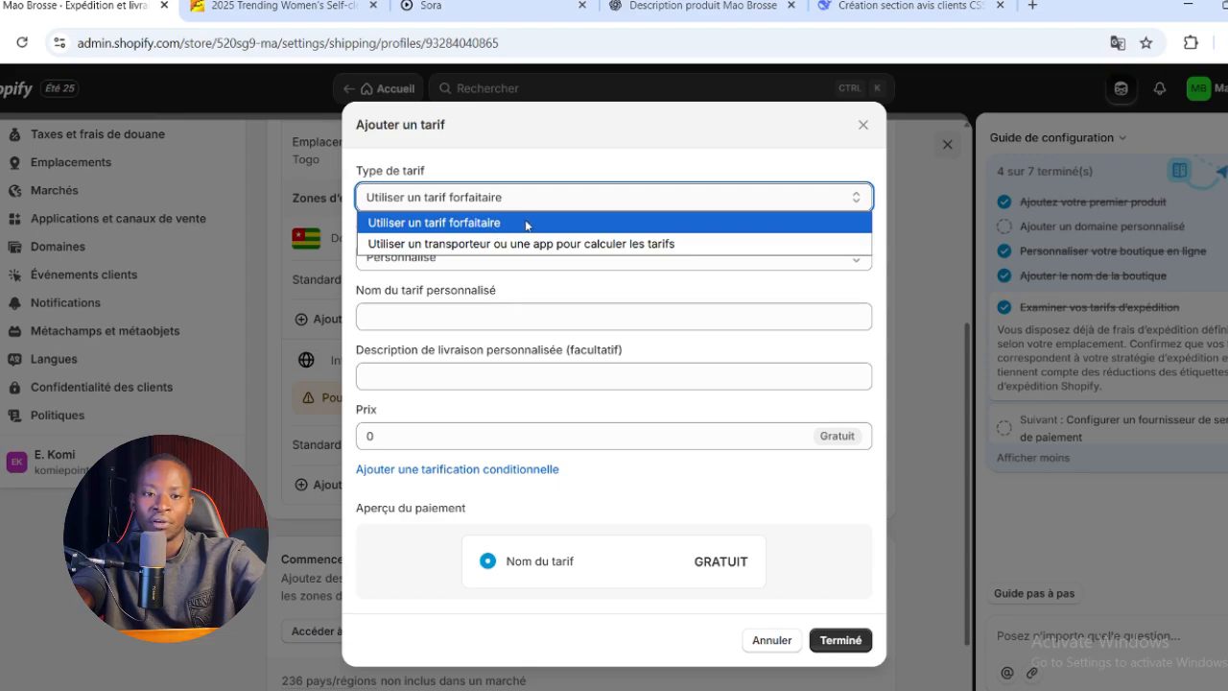
pyautogui.click(546, 223)
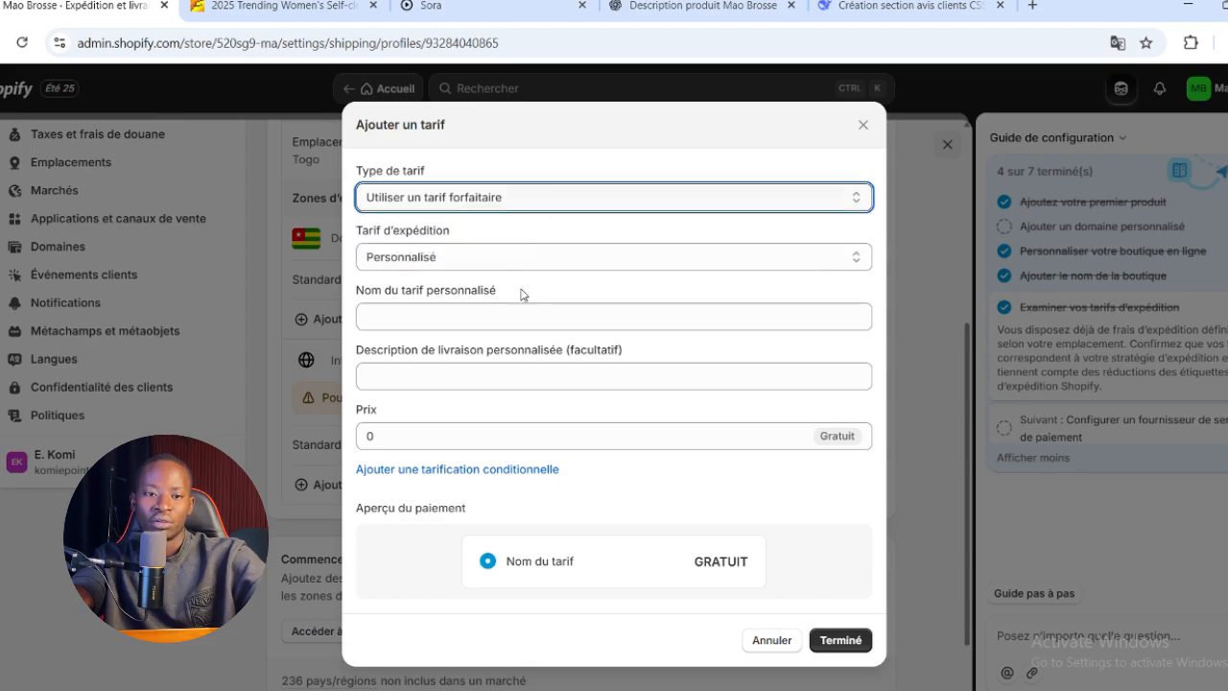
pyautogui.click(539, 257)
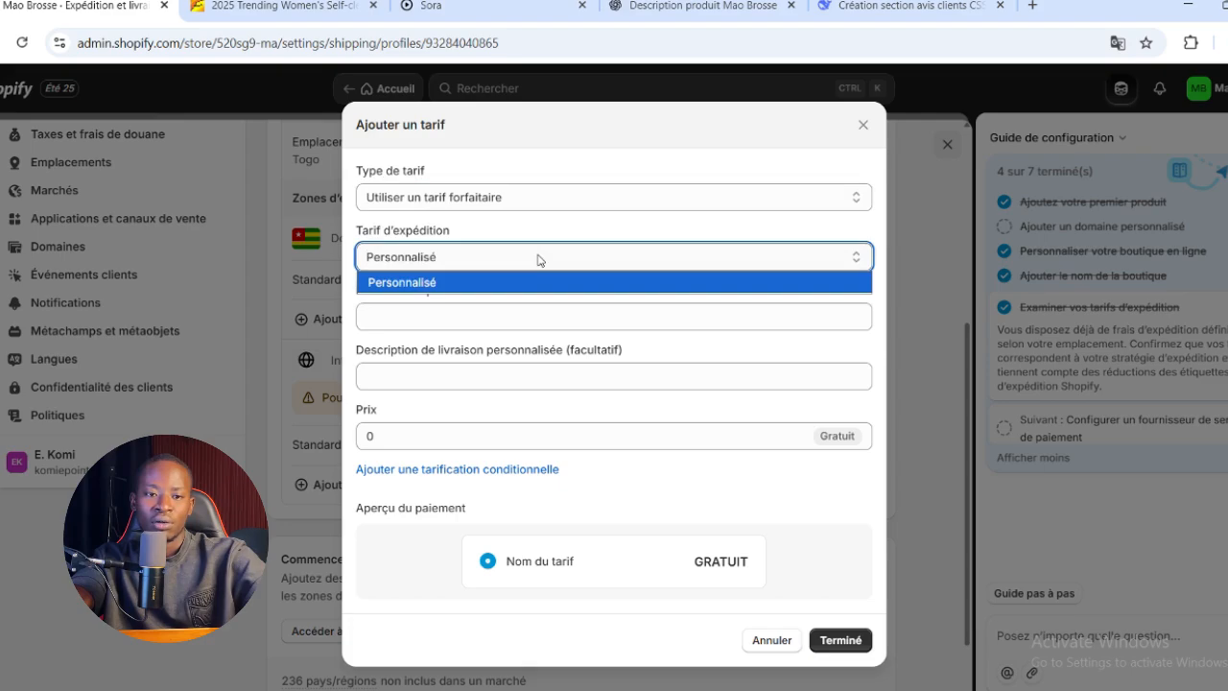
pyautogui.click(525, 282)
pyautogui.click(511, 324)
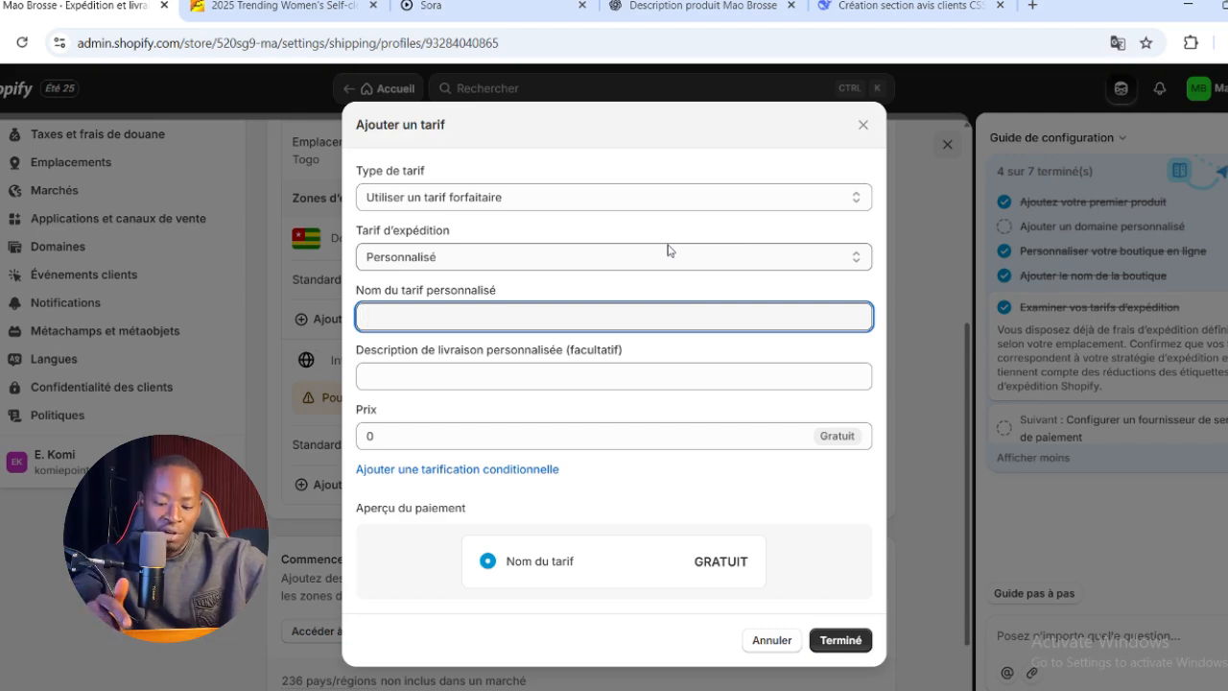
pyautogui.write('Expedition Rapide')
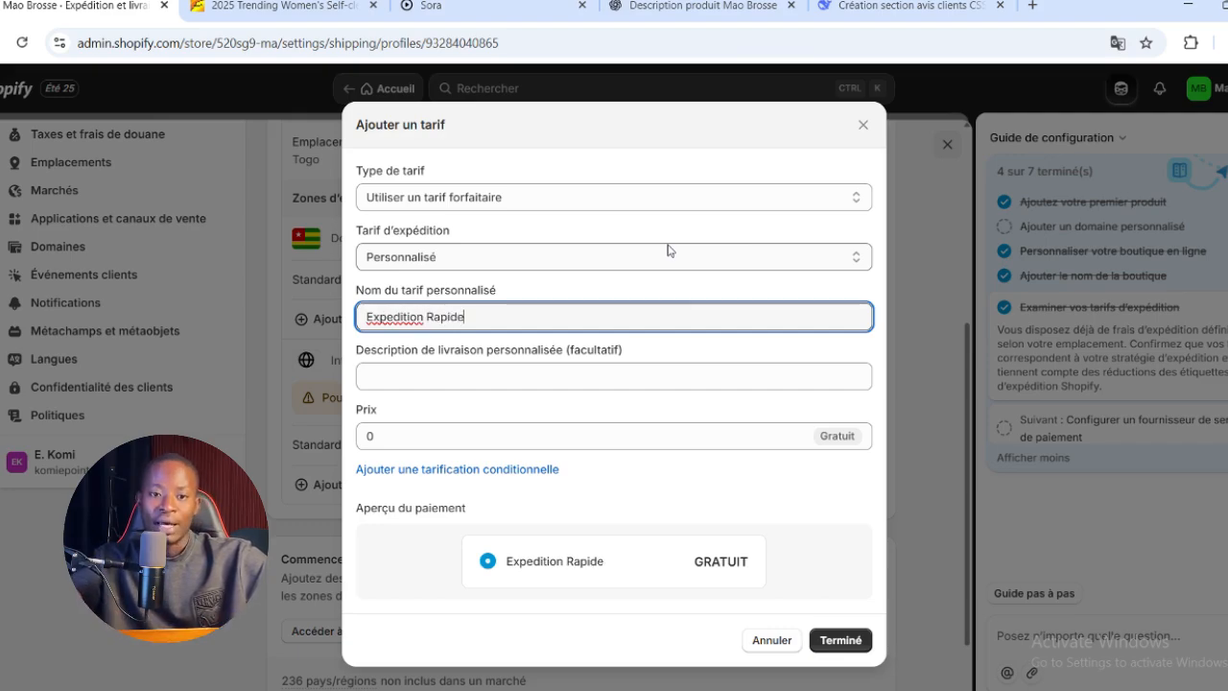
pyautogui.rightClick(396, 318)
pyautogui.click(376, 321)
pyautogui.moveTo(399, 318); pyautogui.dragTo(406, 317)
pyautogui.rightClick(405, 319)
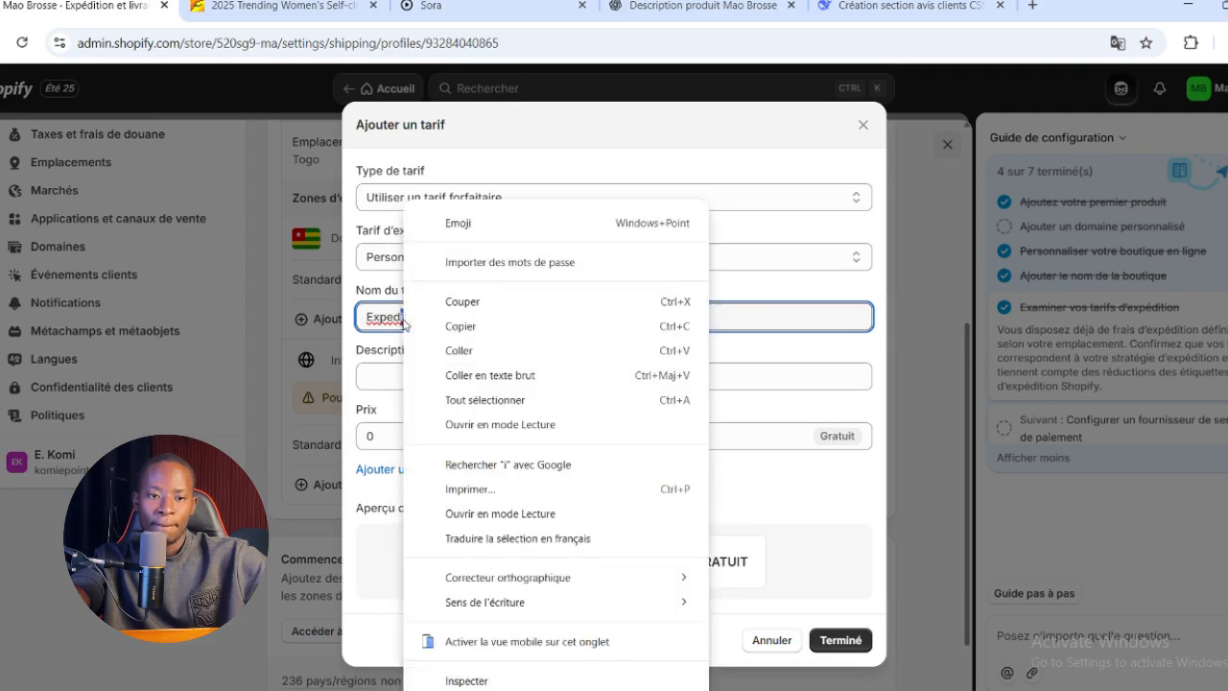
pyautogui.click(827, 475)
pyautogui.click(771, 640)
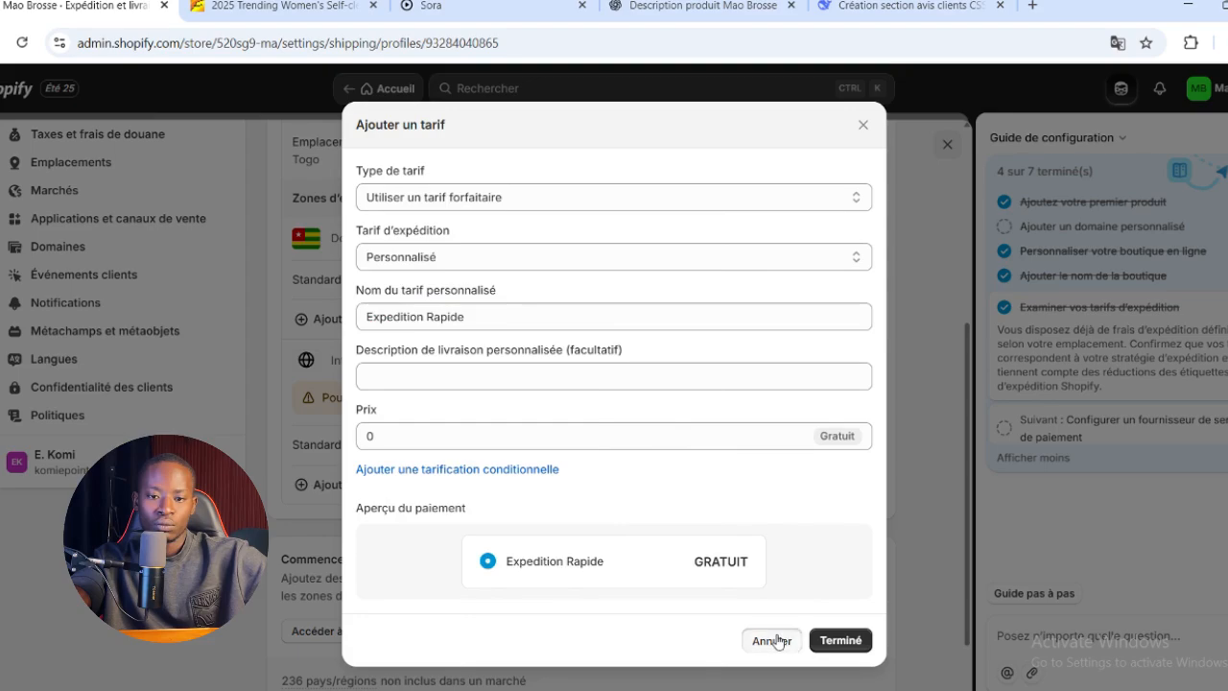
# Check the rates of the Domestic and International shipping zones and close the shipping settings
pyautogui.scroll(-1, 753, 672)
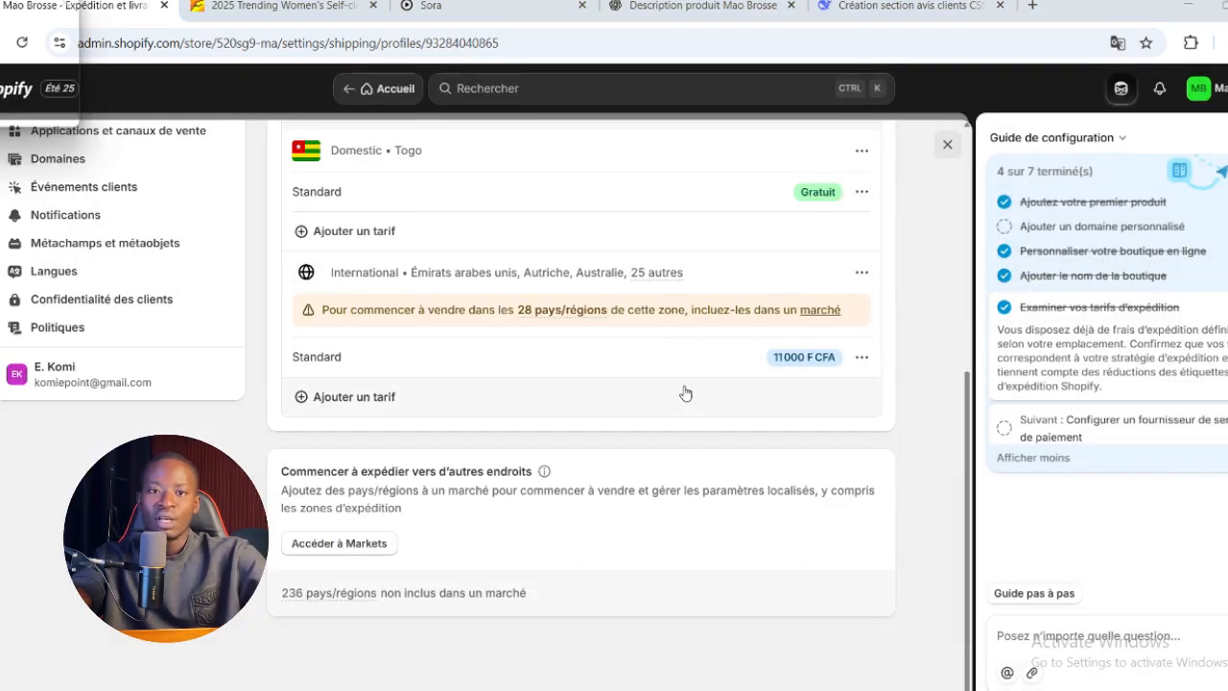
pyautogui.scroll(2, 638, 399)
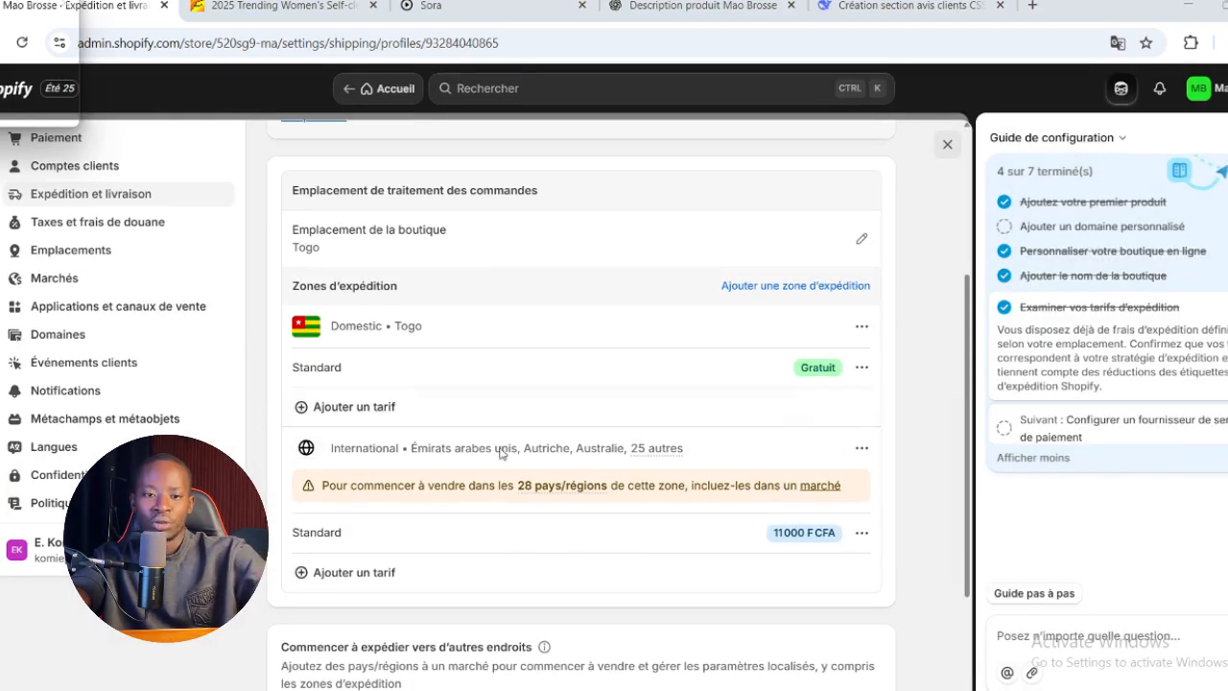
pyautogui.scroll(-1, 503, 453)
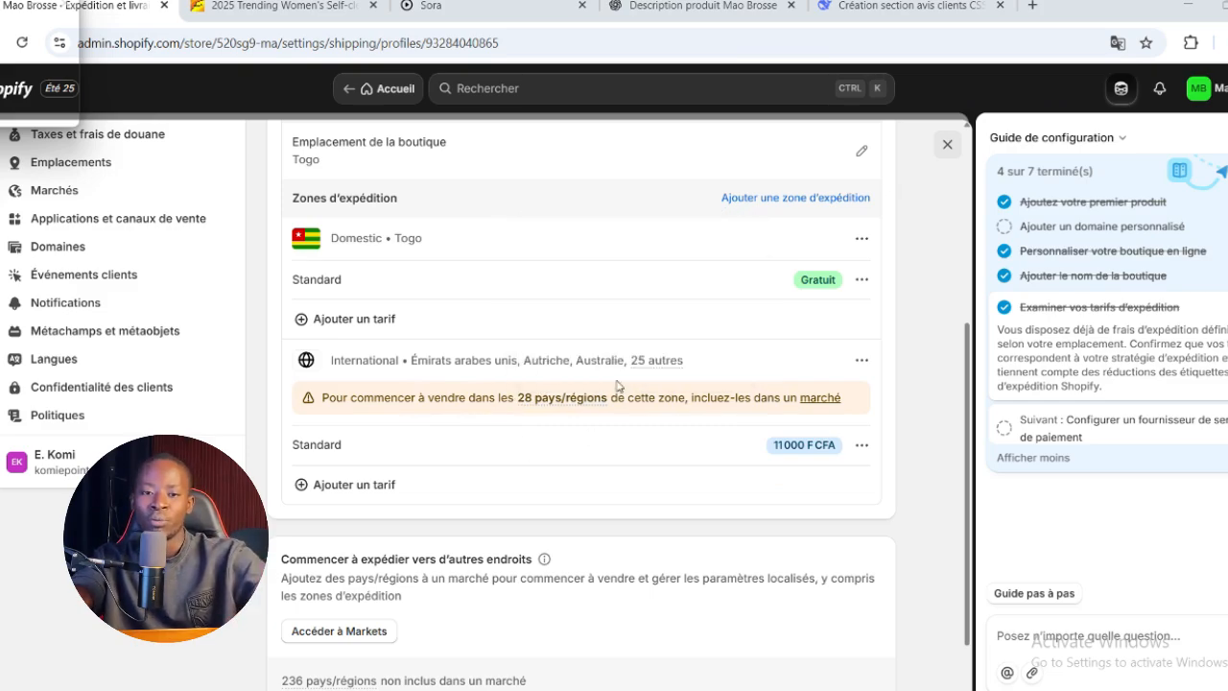
pyautogui.scroll(3, 516, 464)
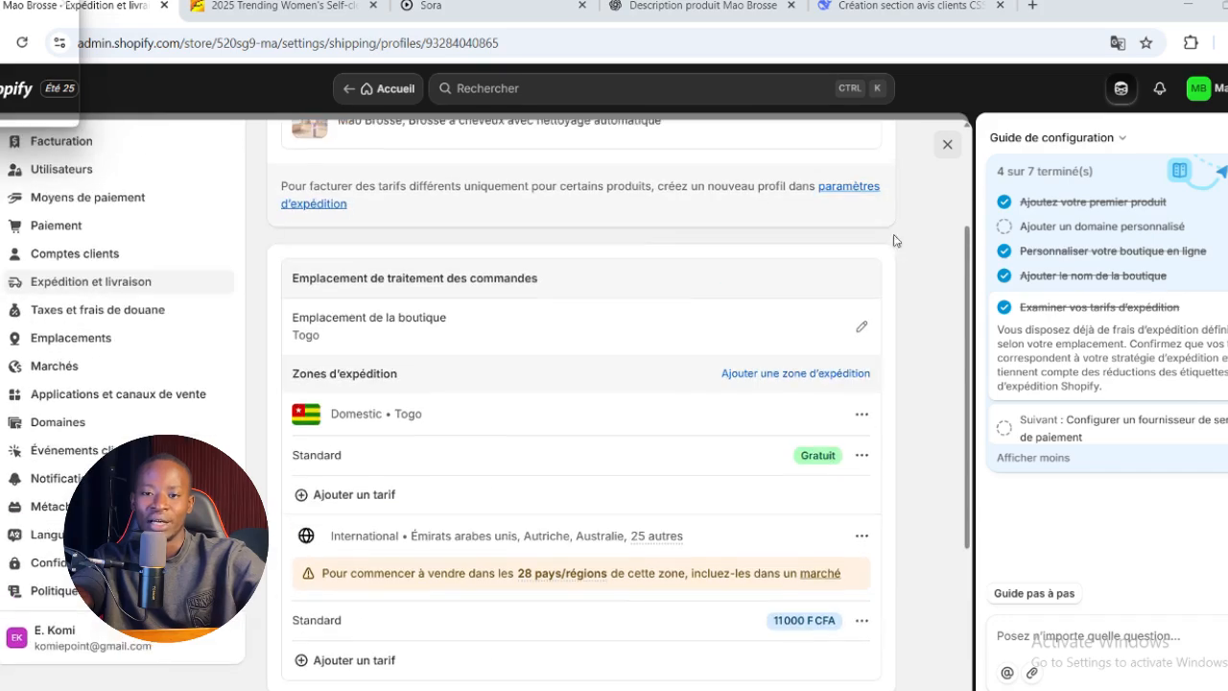
pyautogui.click(947, 145)
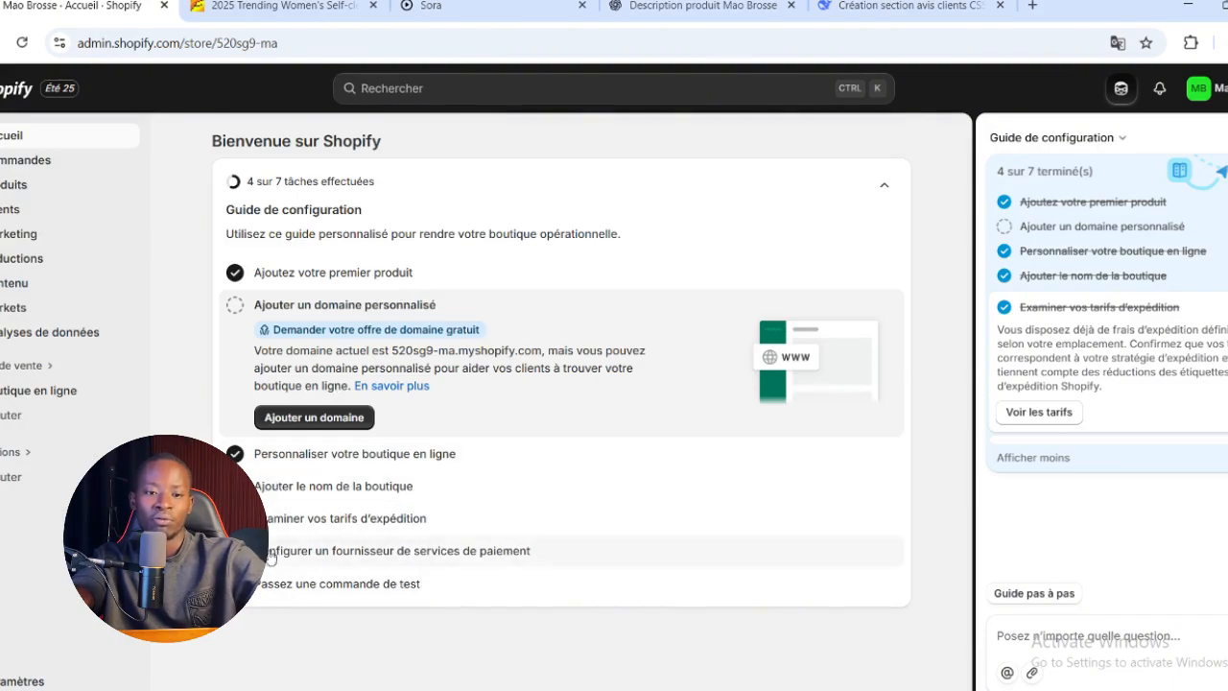
# Open the payment provider settings from the setup guide and select "Paiement à la livraison (COD)" as a manual payment method to configure
pyautogui.click(360, 553)
pyautogui.click(335, 532)
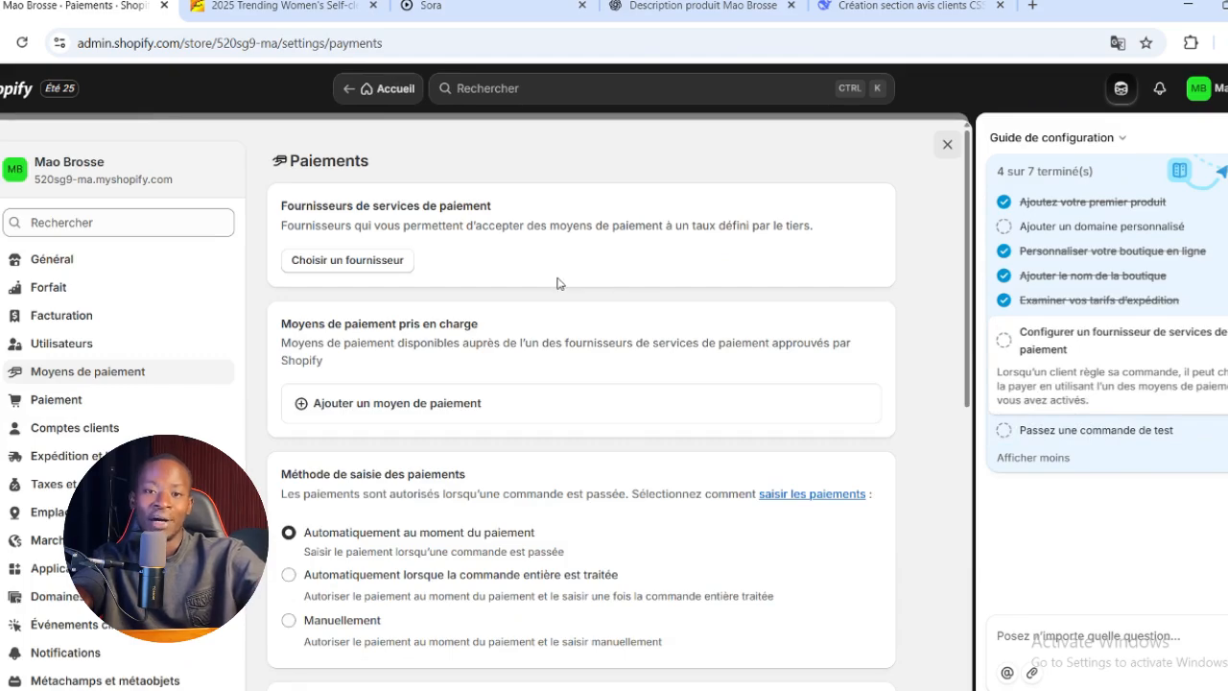
pyautogui.scroll(-4, 559, 284)
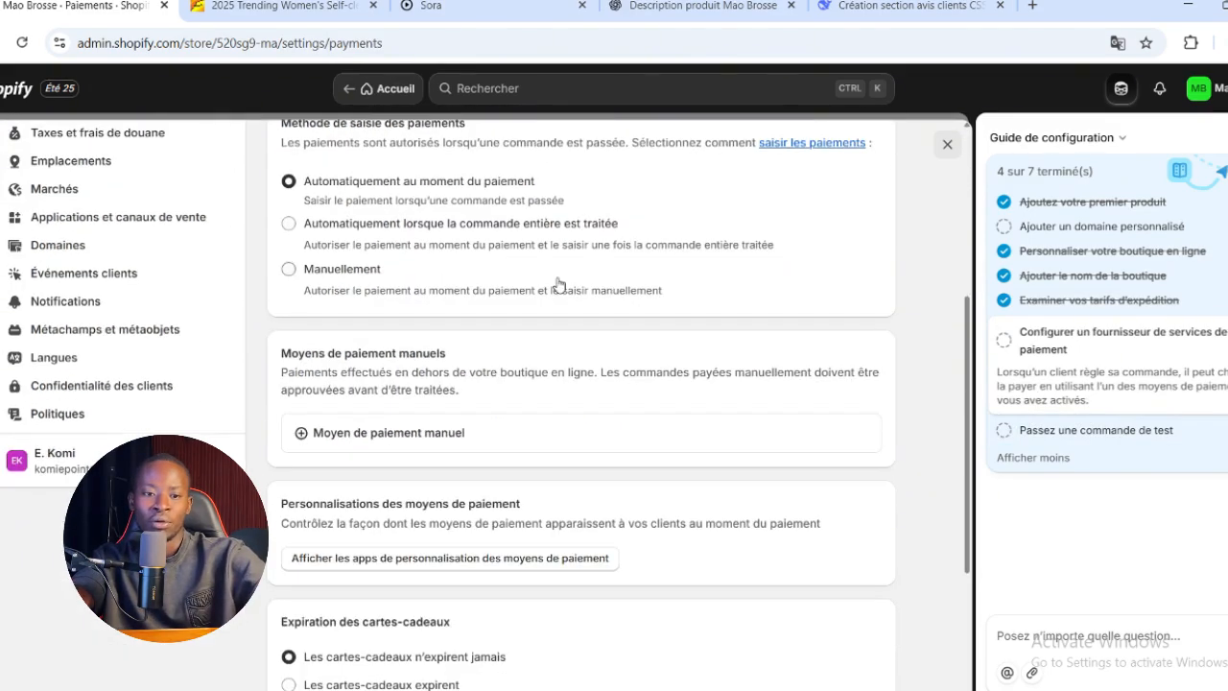
pyautogui.scroll(-3, 559, 283)
pyautogui.scroll(2, 556, 283)
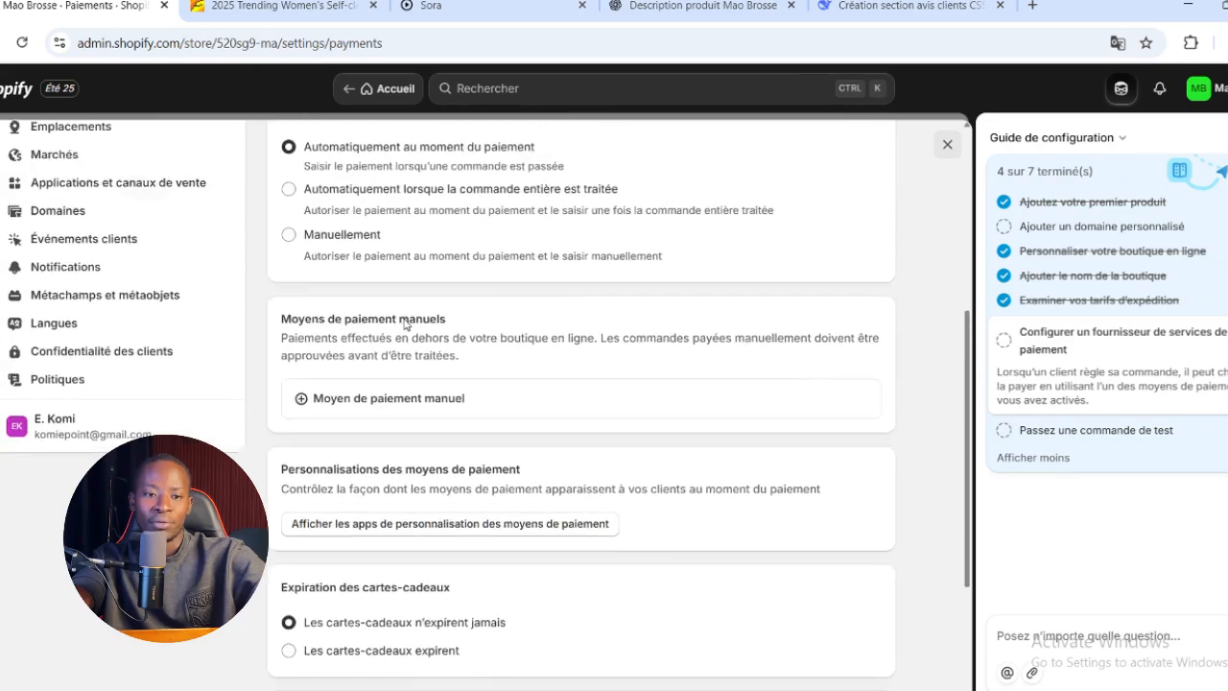
pyautogui.scroll(1, 404, 324)
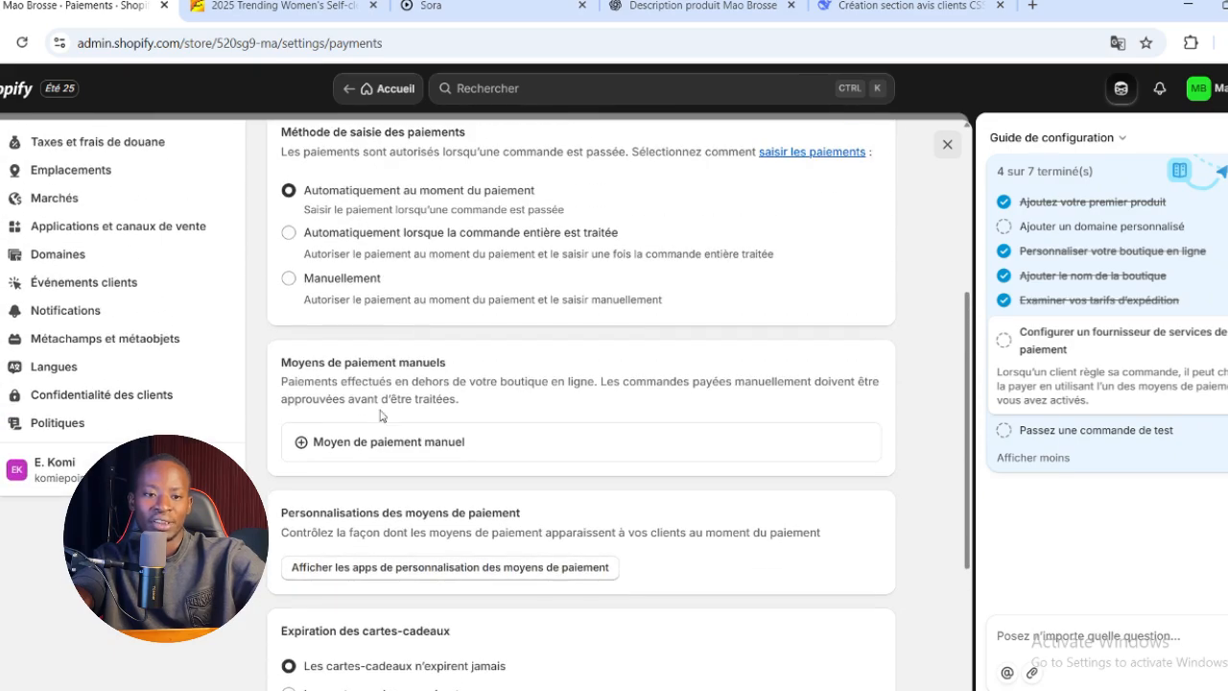
pyautogui.click(331, 448)
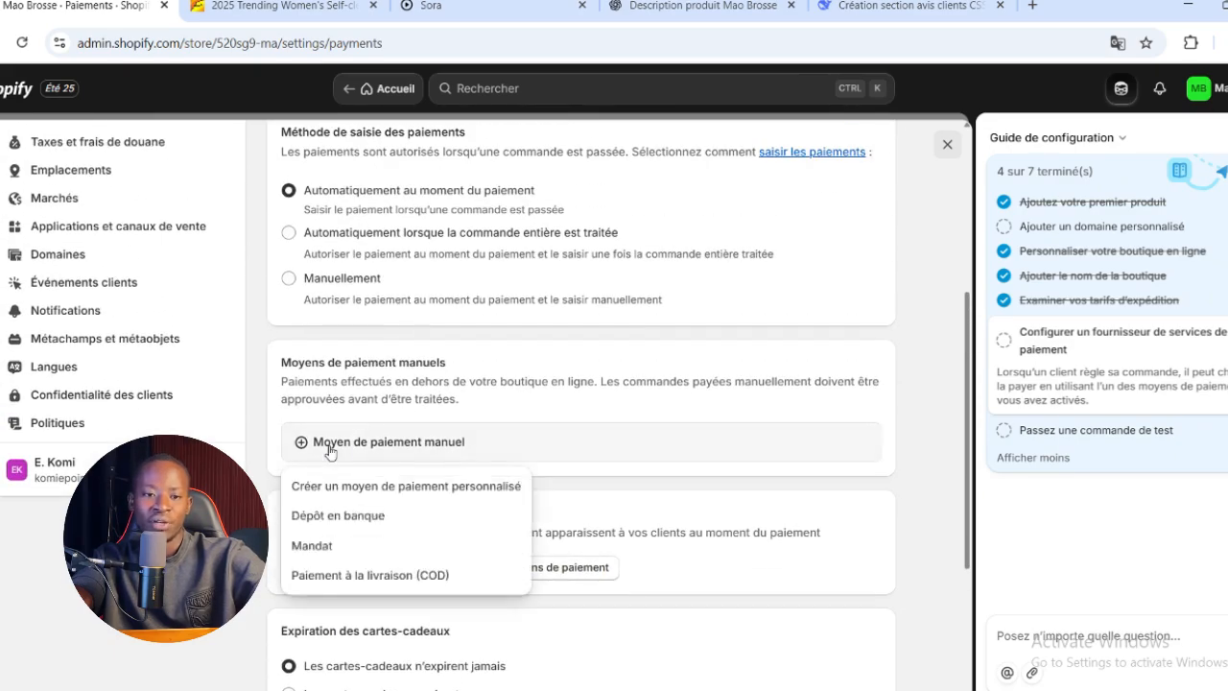
pyautogui.click(416, 579)
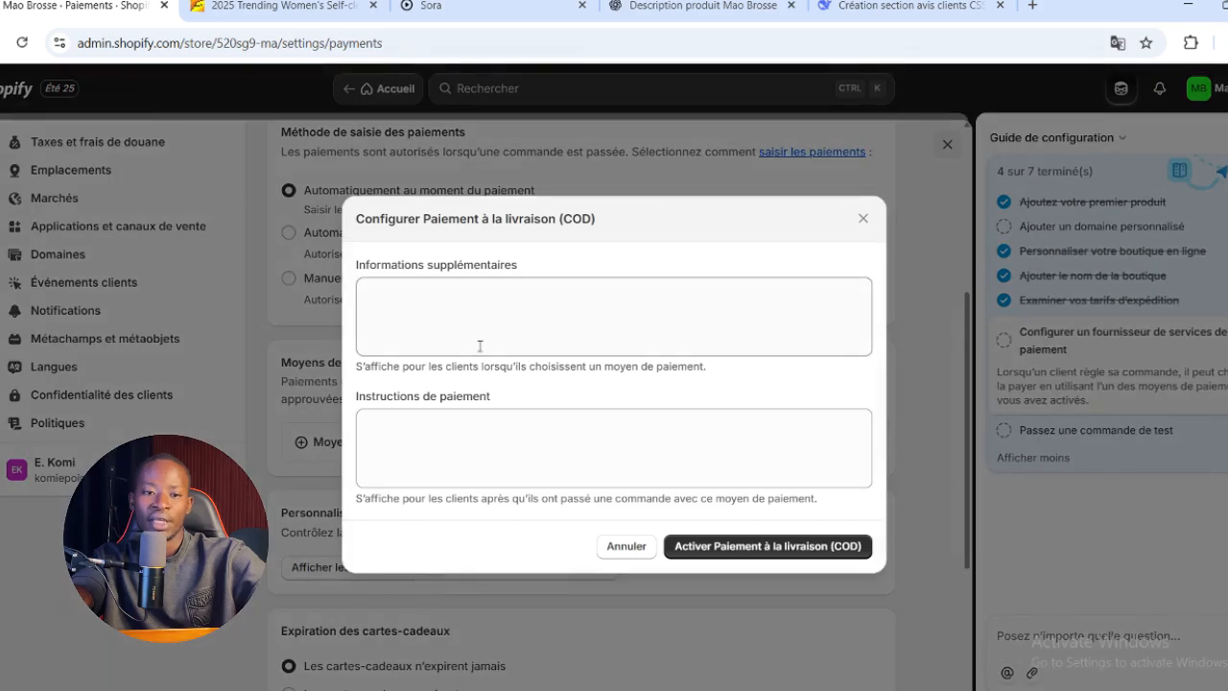
pyautogui.click(500, 314)
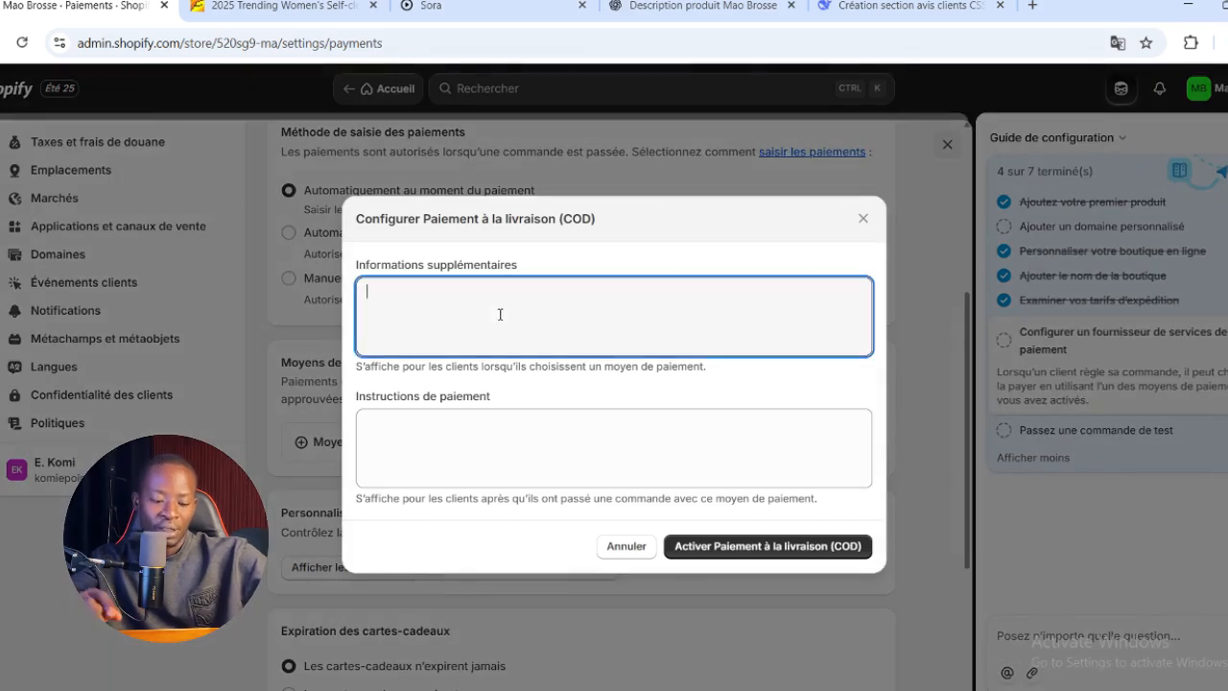
pyautogui.write('L')
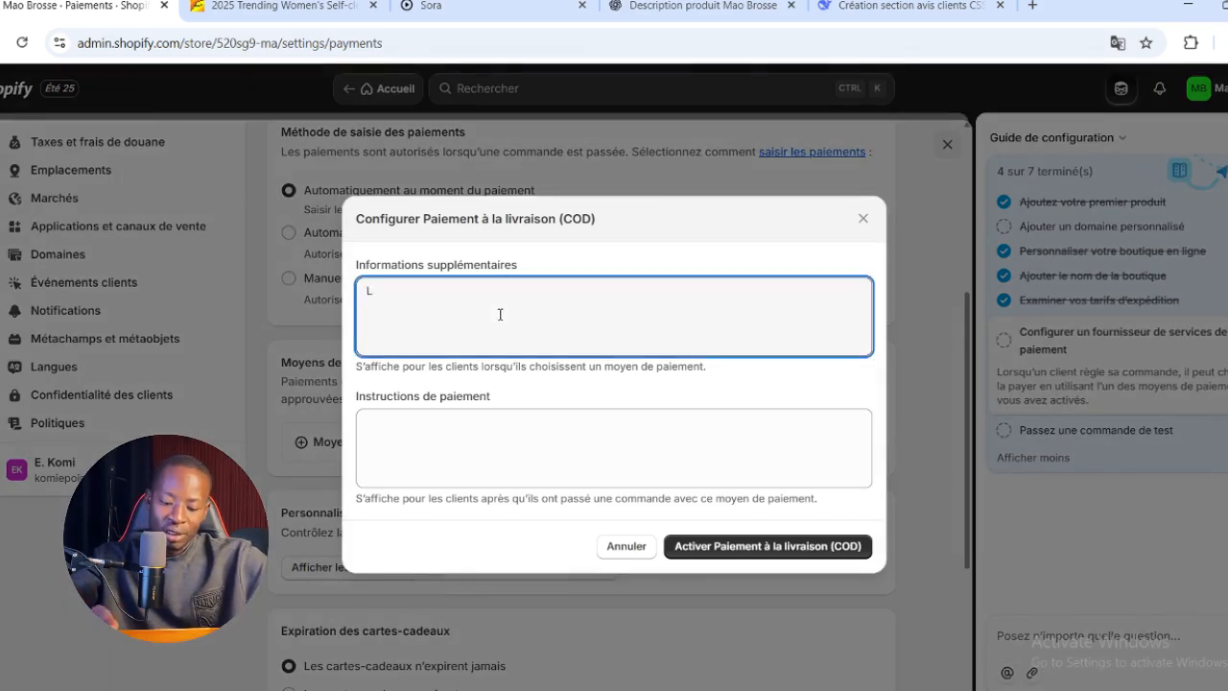
pyautogui.write('a livrai')
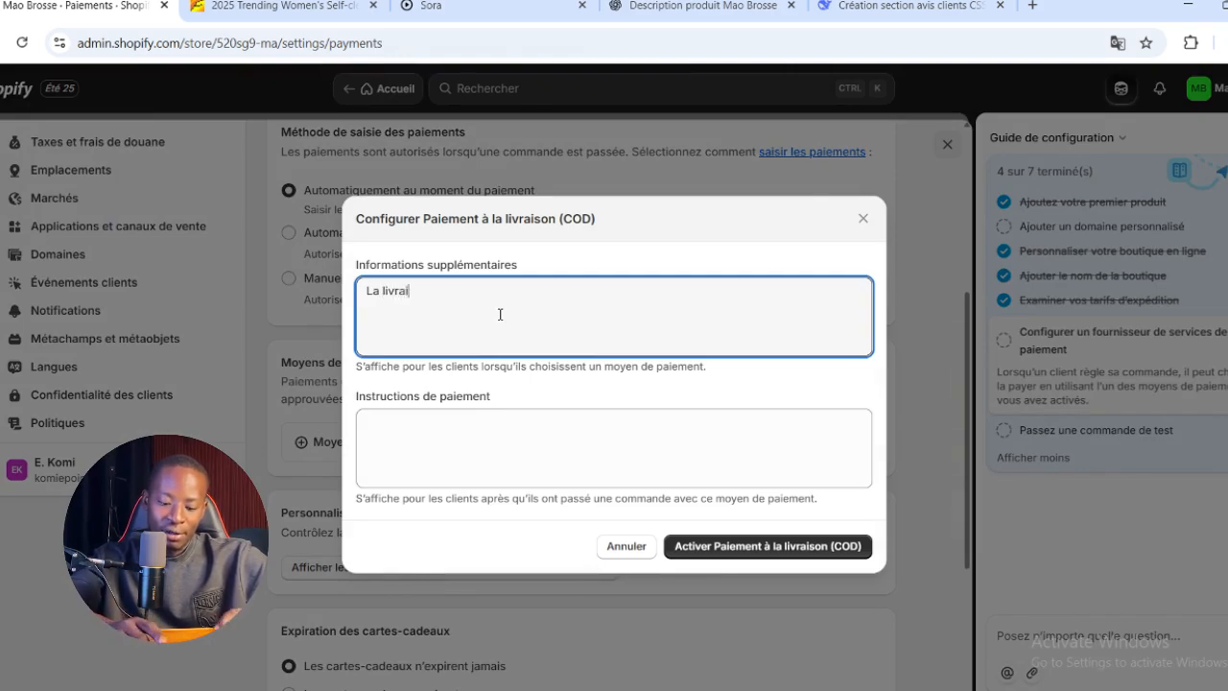
pyautogui.write('son est gratui')
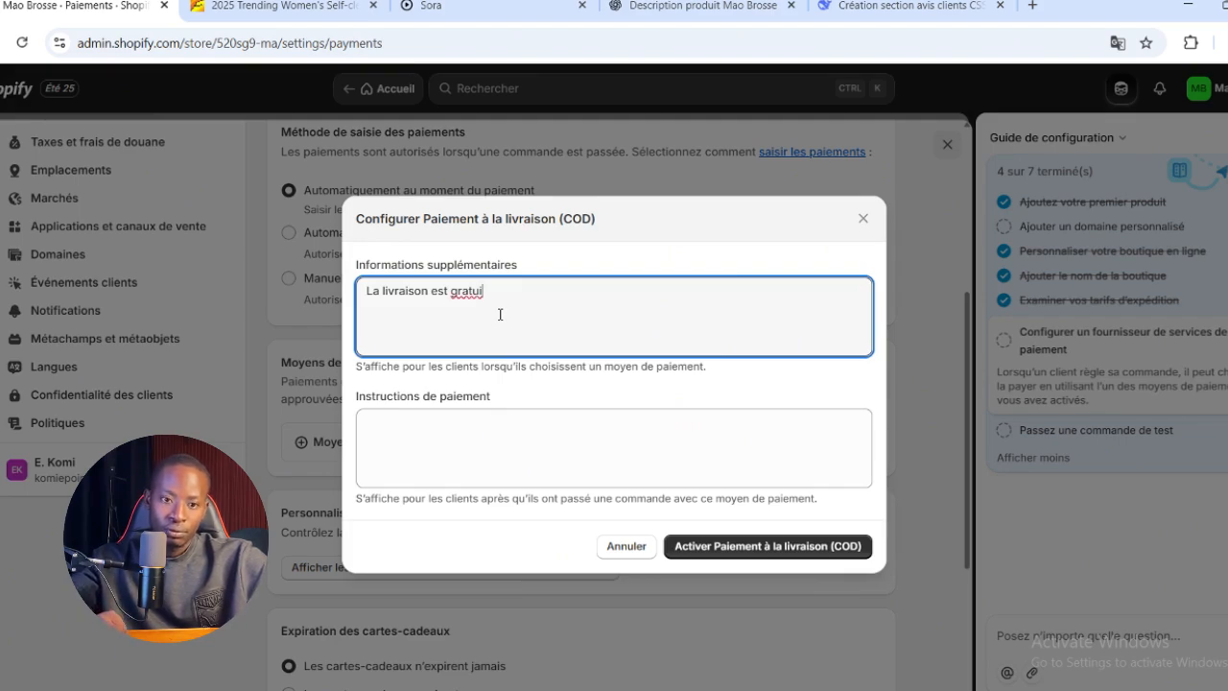
pyautogui.press('BackSpace')
pyautogui.press('BackSpace')
pyautogui.press('BackSpace')
pyautogui.press('BackSpace')
pyautogui.press('BackSpace')
pyautogui.press('BackSpace')
pyautogui.press('BackSpace')
pyautogui.press('BackSpace')
pyautogui.press('BackSpace')
pyautogui.press('BackSpace')
pyautogui.press('BackSpace')
pyautogui.press('BackSpace')
pyautogui.press('BackSpace')
pyautogui.press('BackSpace')
pyautogui.press('BackSpace')
pyautogui.press('BackSpace')
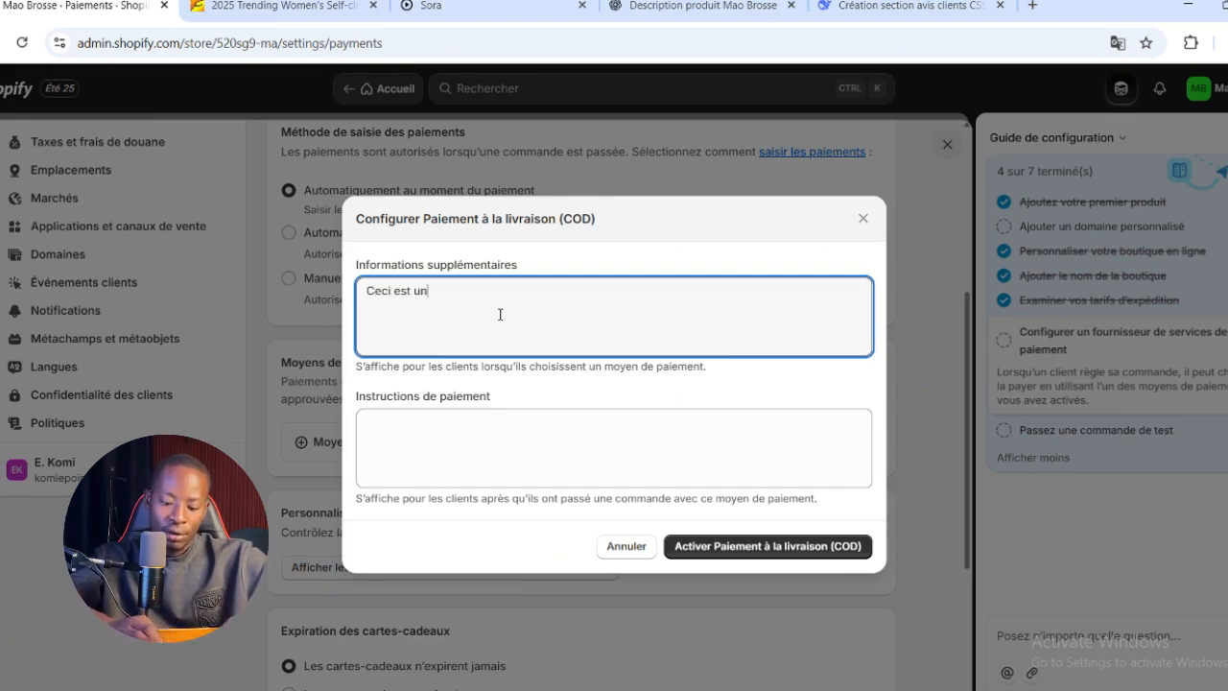
# Enter "Ceci est un payement a la livraison" as the additional information, correcting misspelled words, and activate cash on delivery
pyautogui.write('Ceci est un pqye;ent q lq liv')
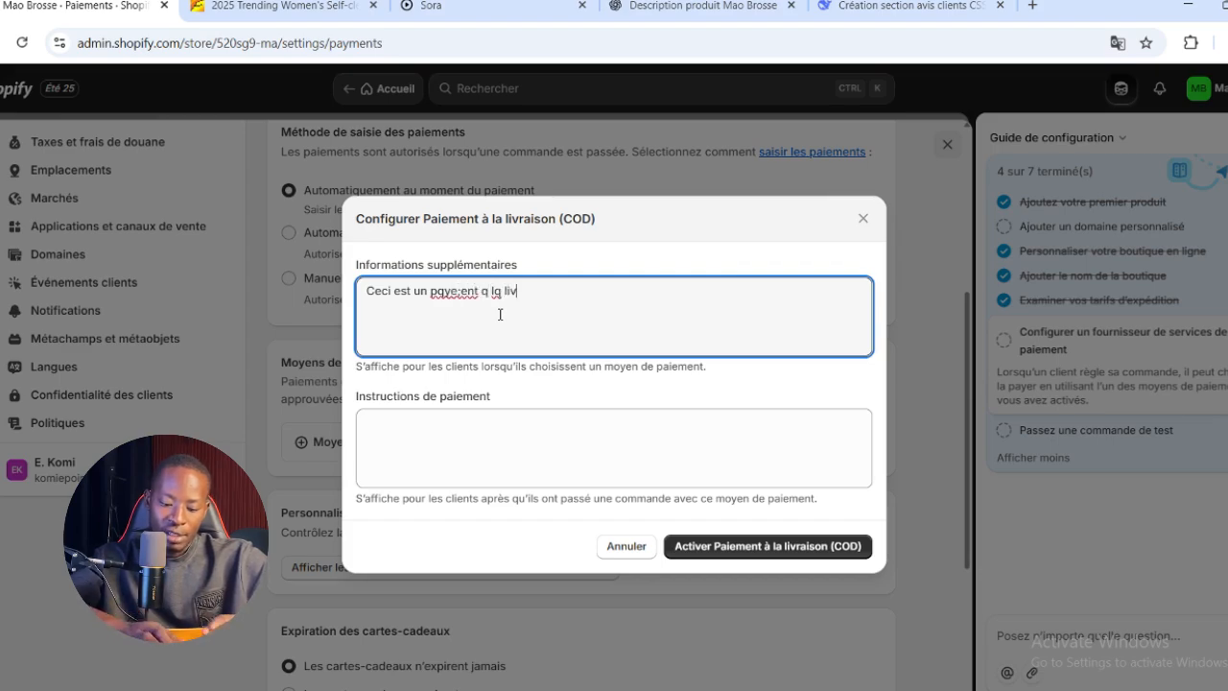
pyautogui.write('rqison')
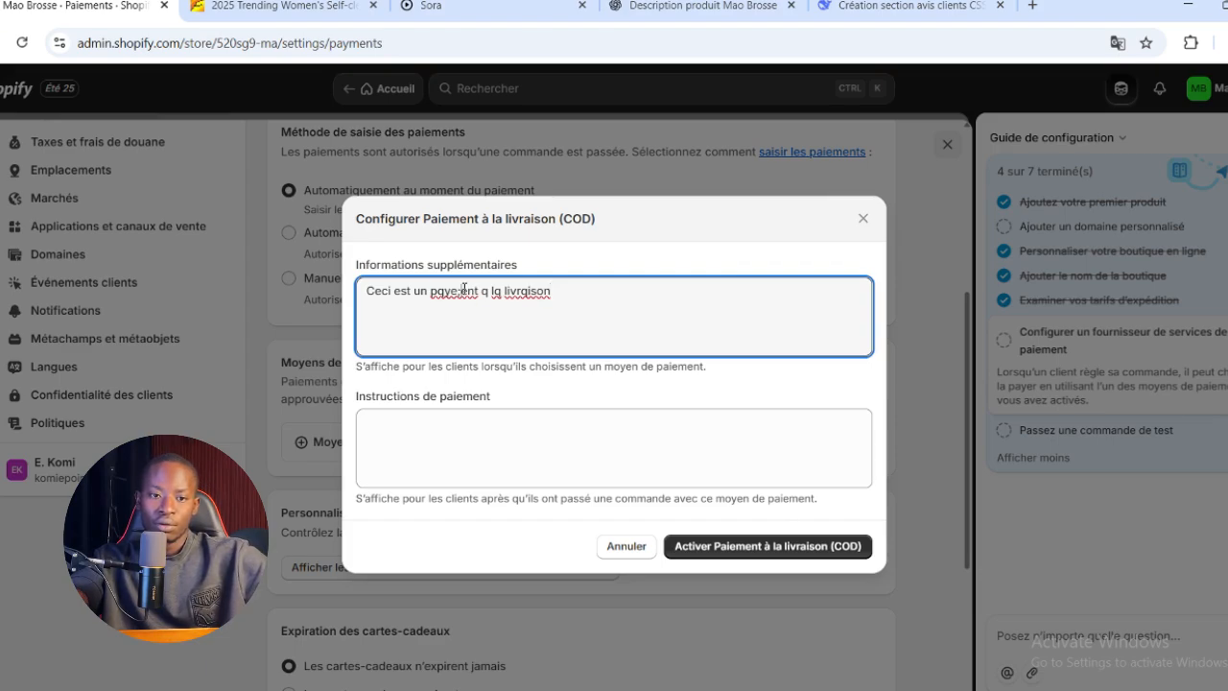
pyautogui.rightClick(464, 289)
pyautogui.click(524, 288)
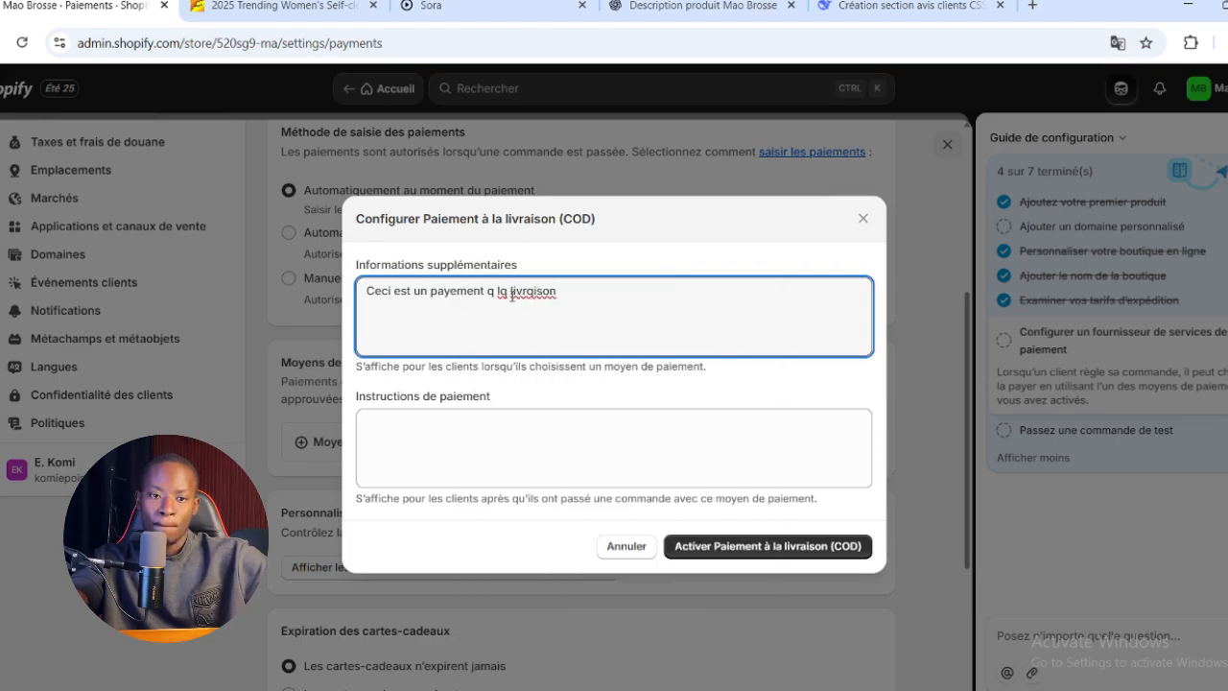
pyautogui.click(784, 450)
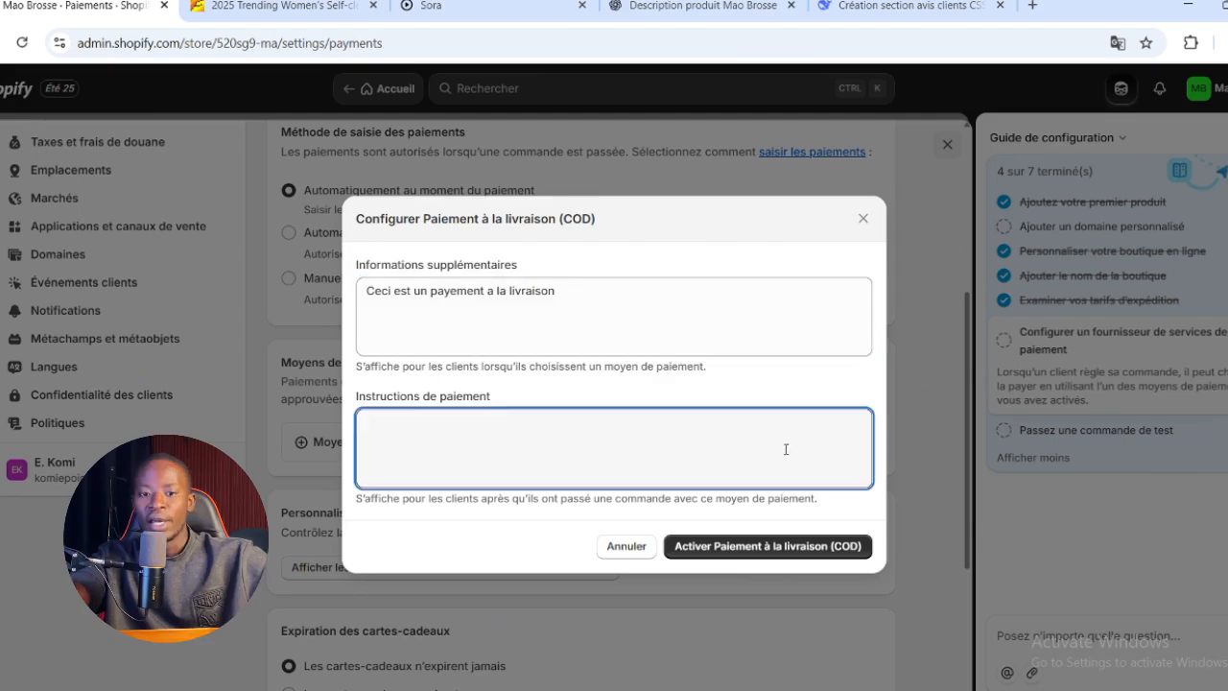
pyautogui.click(775, 547)
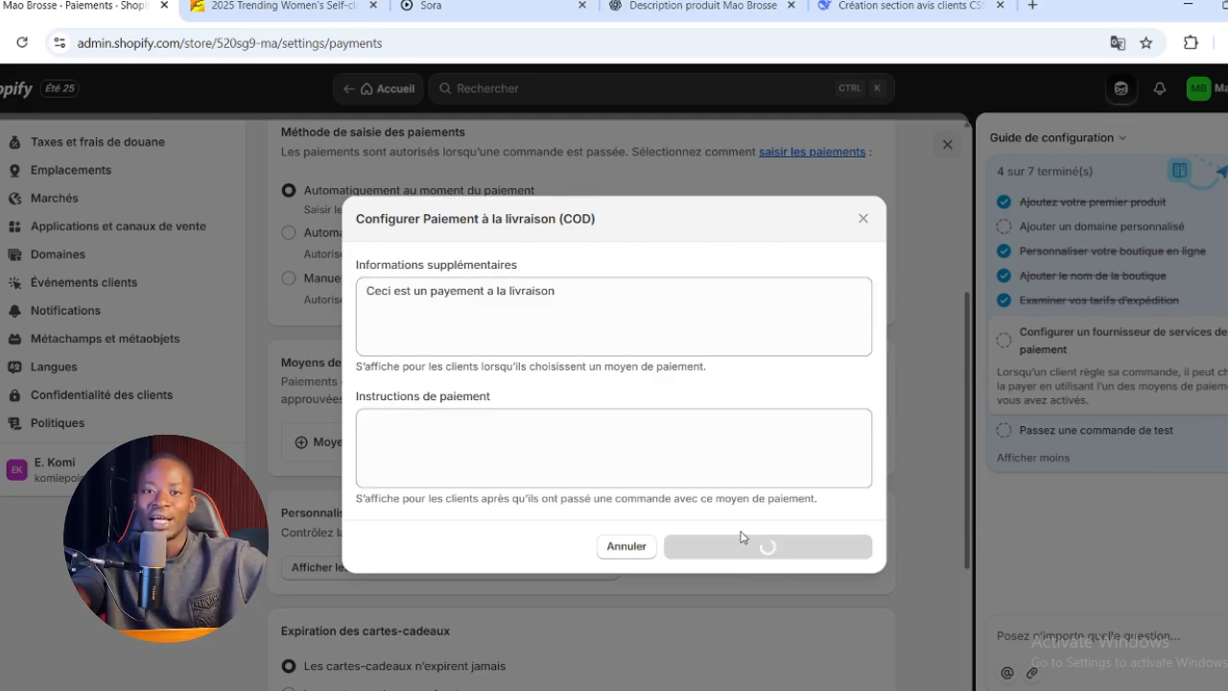
# Review the payment settings, close them and expand the setup guide's "Passez une commande de test" task
pyautogui.scroll(-5, 717, 510)
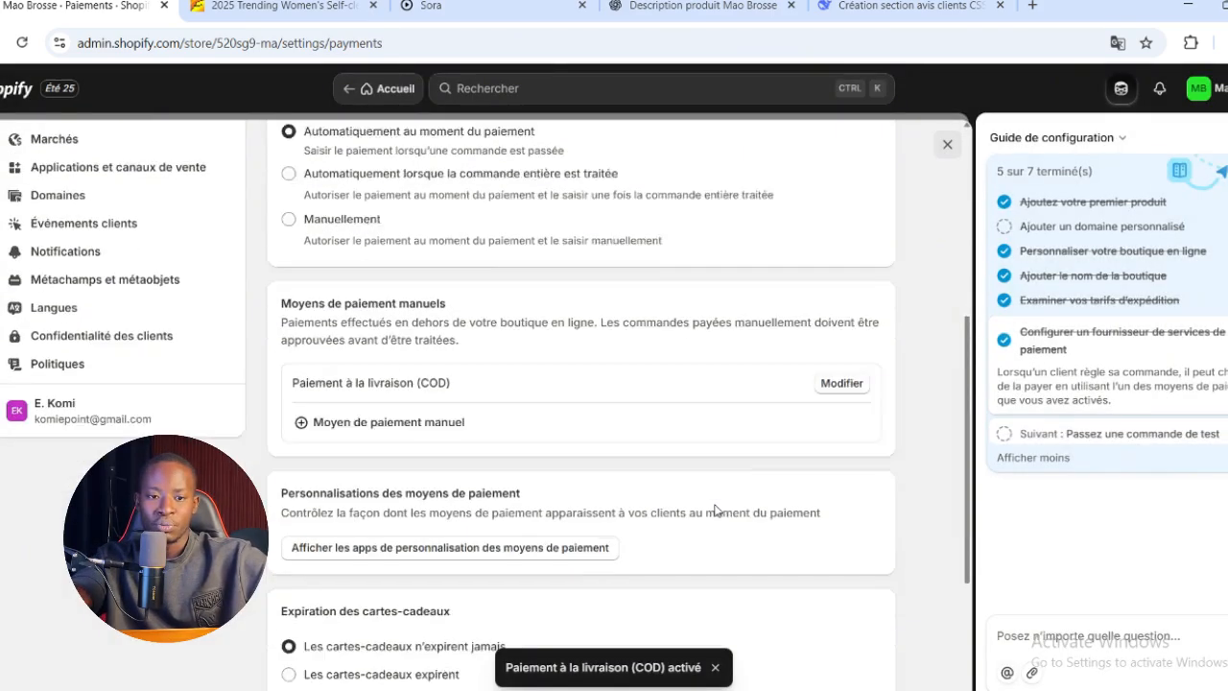
pyautogui.scroll(2, 715, 510)
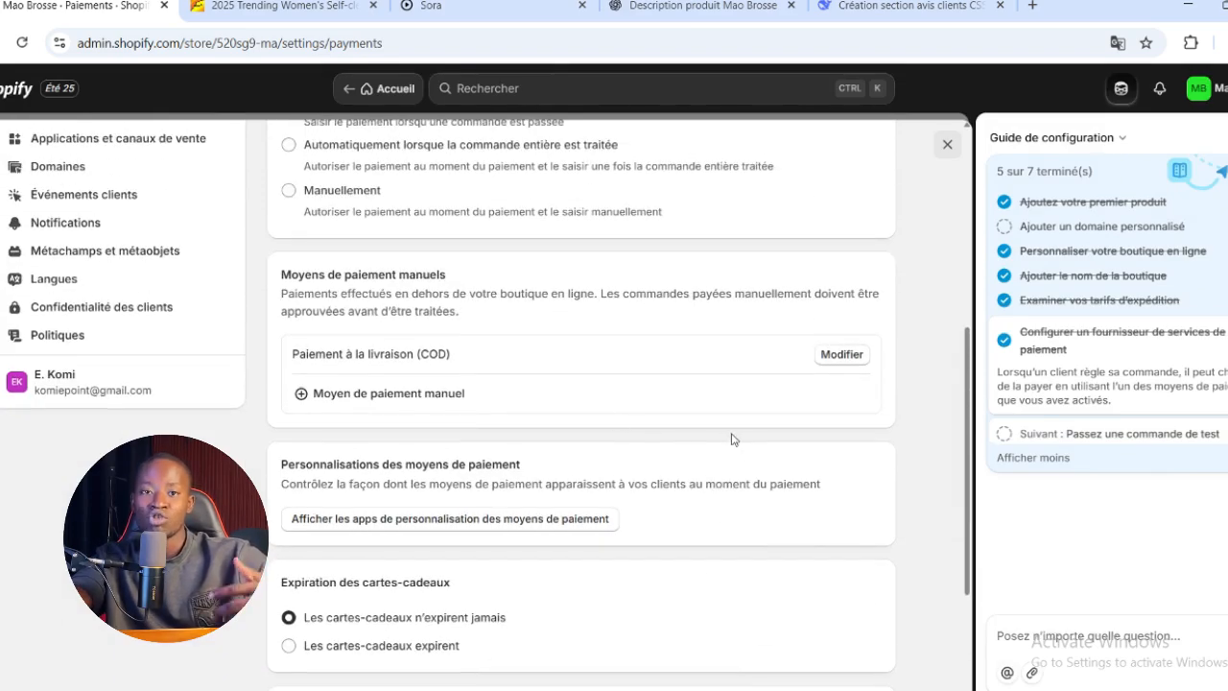
pyautogui.scroll(-2, 659, 386)
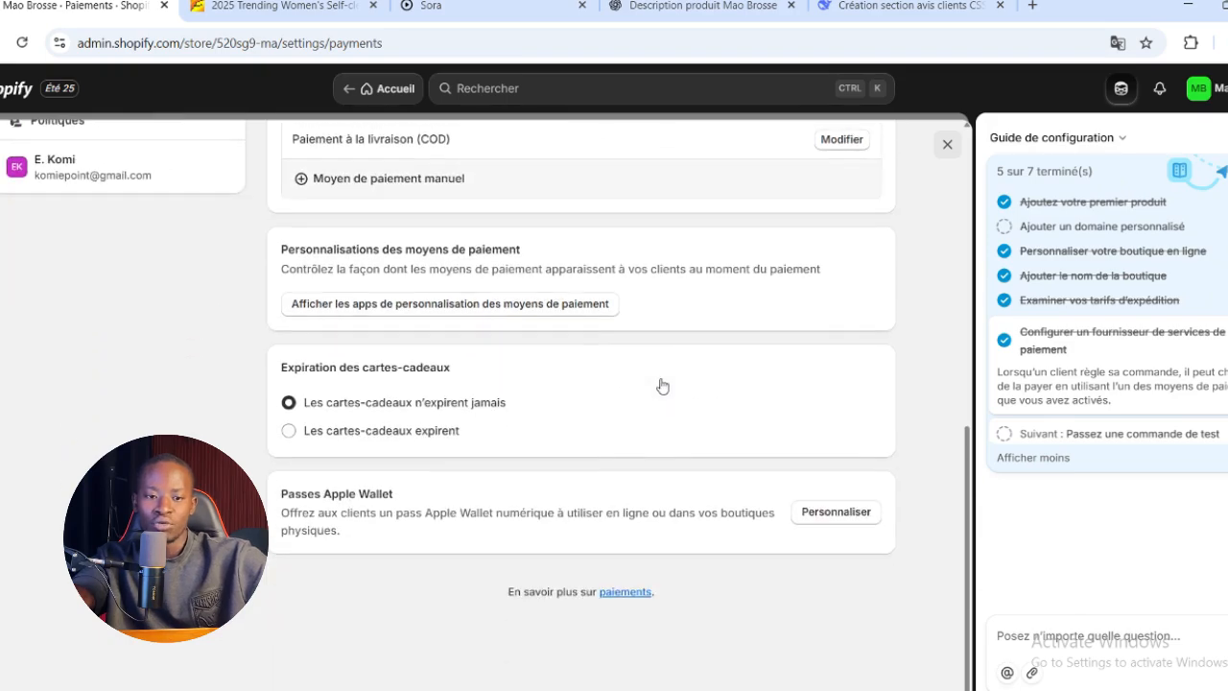
pyautogui.scroll(7, 660, 400)
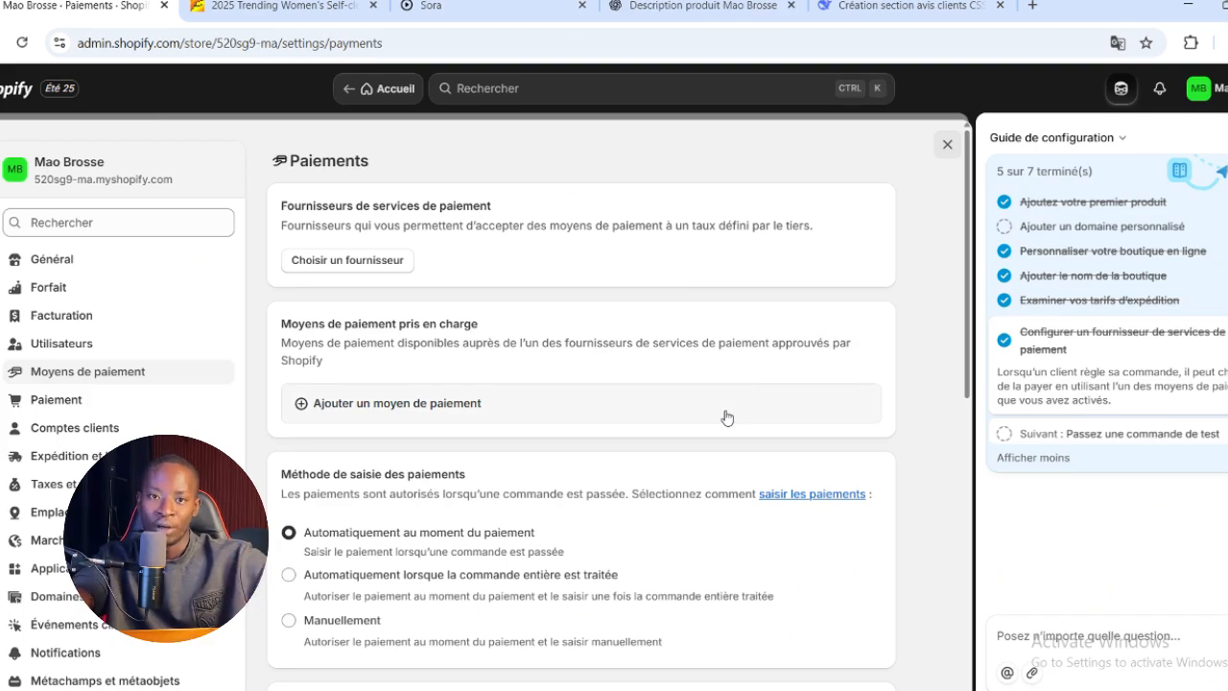
pyautogui.scroll(-4, 701, 406)
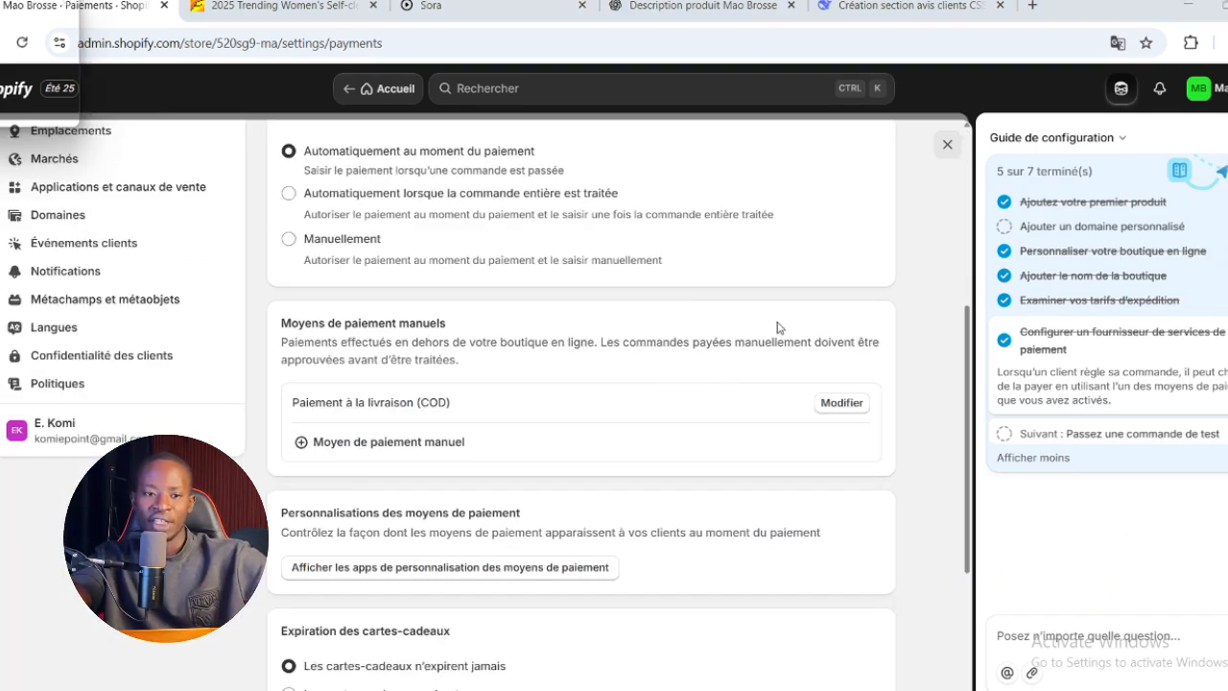
pyautogui.click(947, 145)
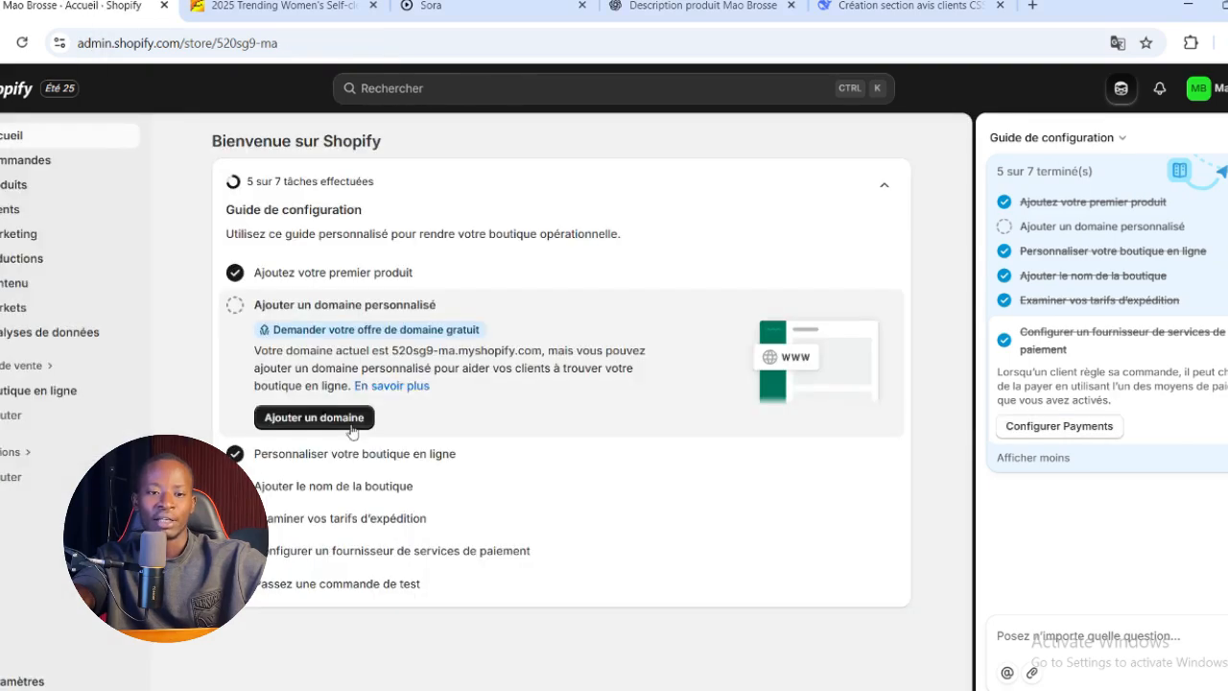
pyautogui.click(322, 596)
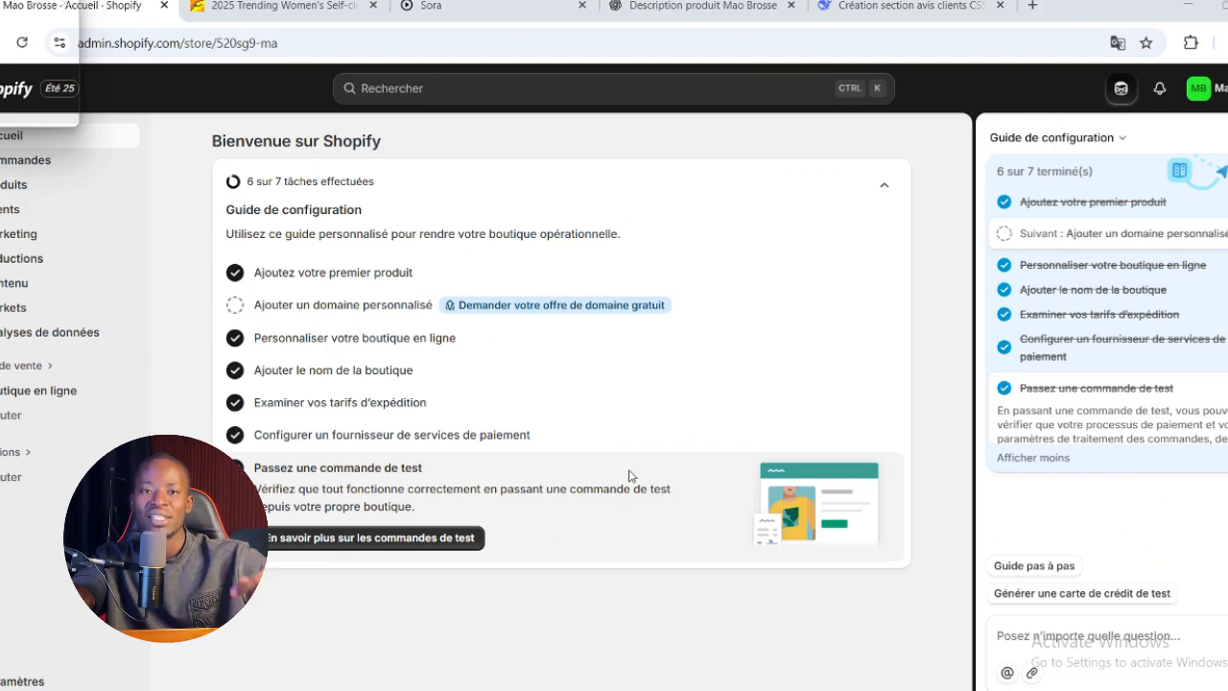
# Open the storefront from the online store's themes page and look through its home page
pyautogui.click(14, 391)
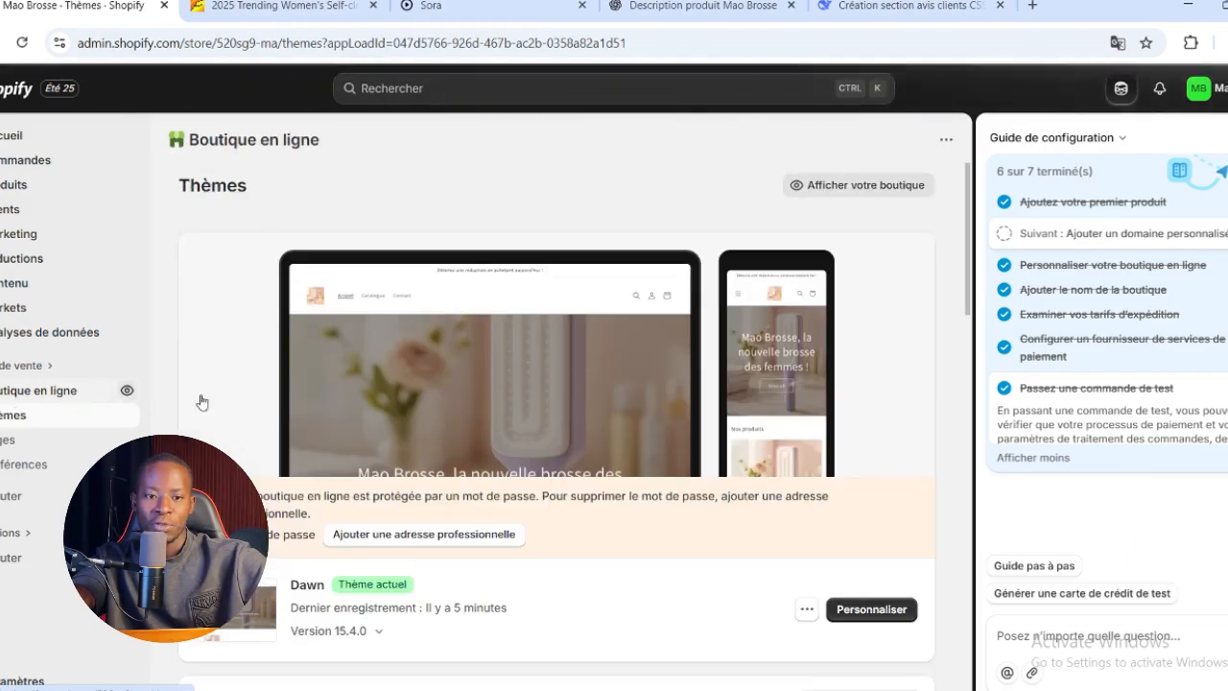
pyautogui.scroll(-3, 730, 494)
pyautogui.scroll(3, 768, 508)
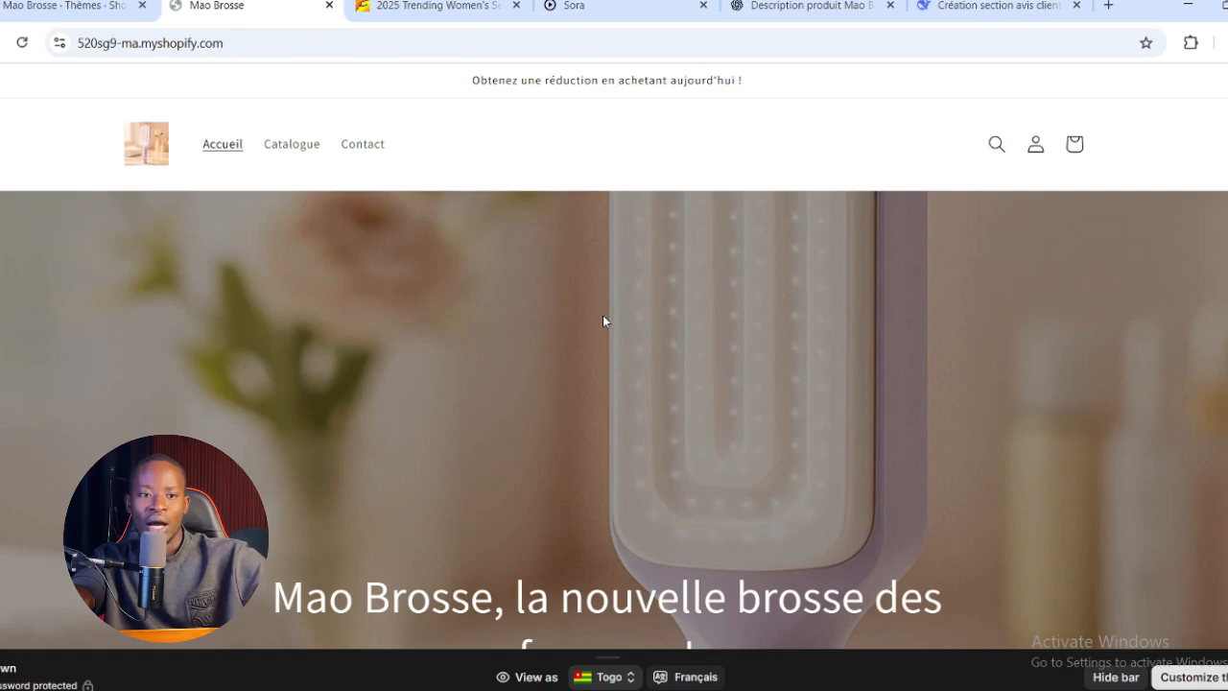
pyautogui.click(817, 187)
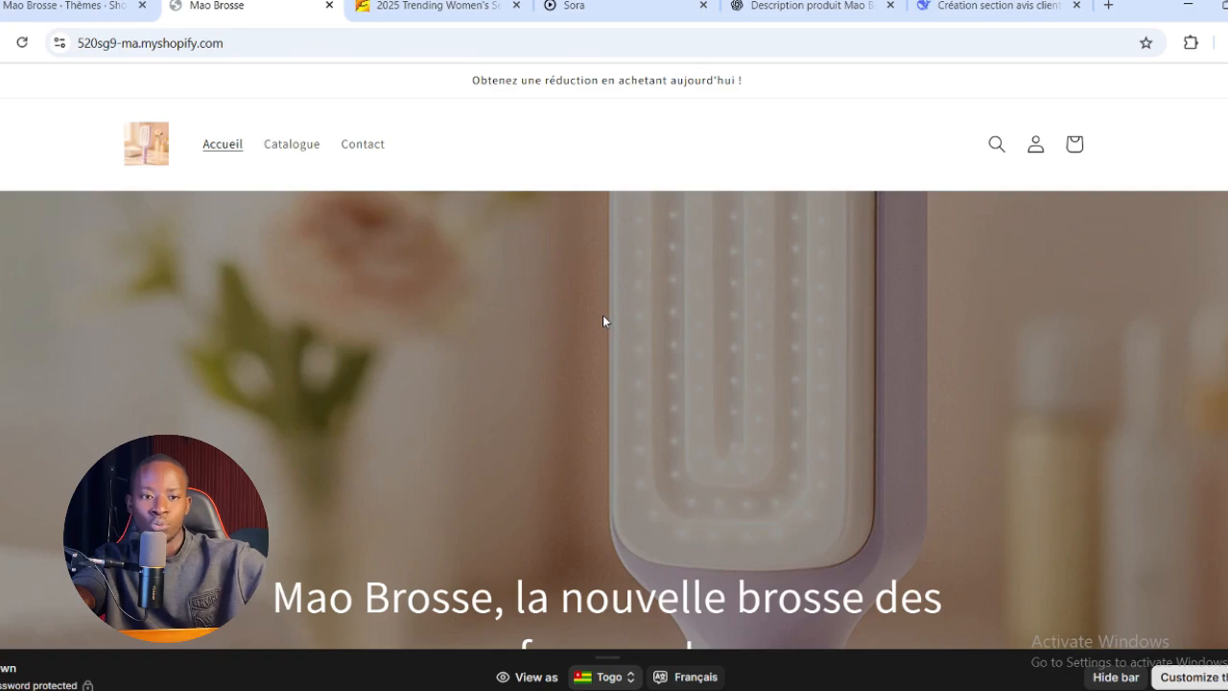
pyautogui.scroll(-5, 604, 322)
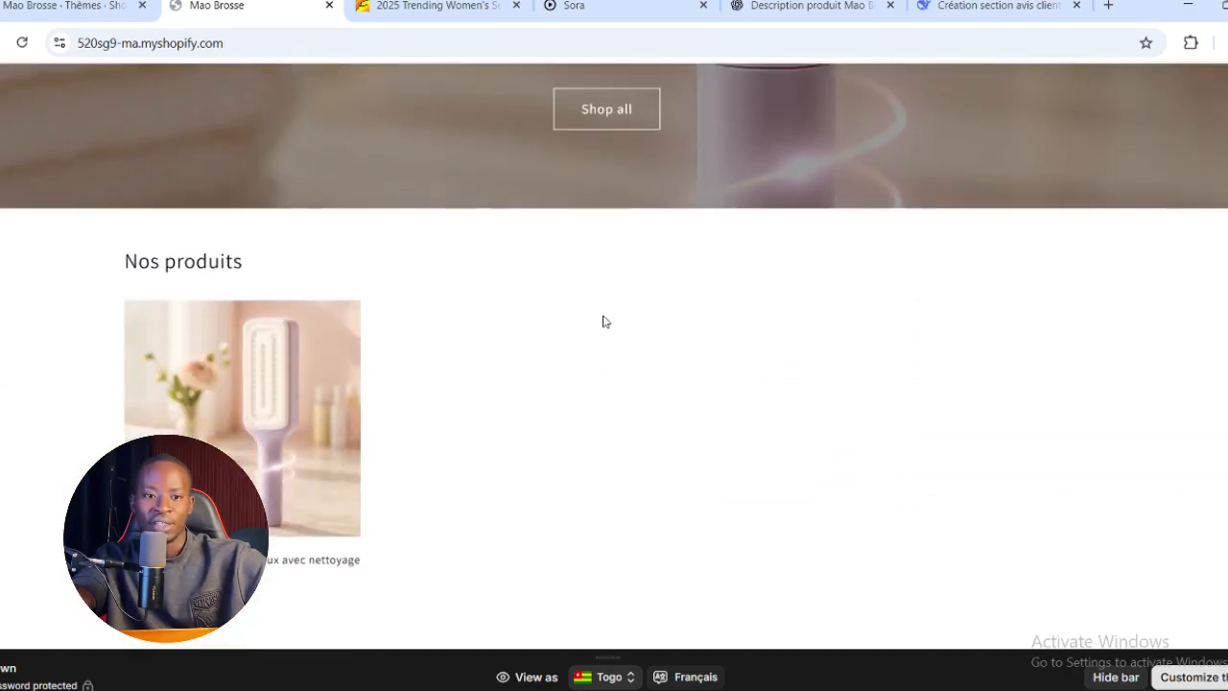
pyautogui.scroll(-2, 604, 320)
pyautogui.scroll(7, 604, 320)
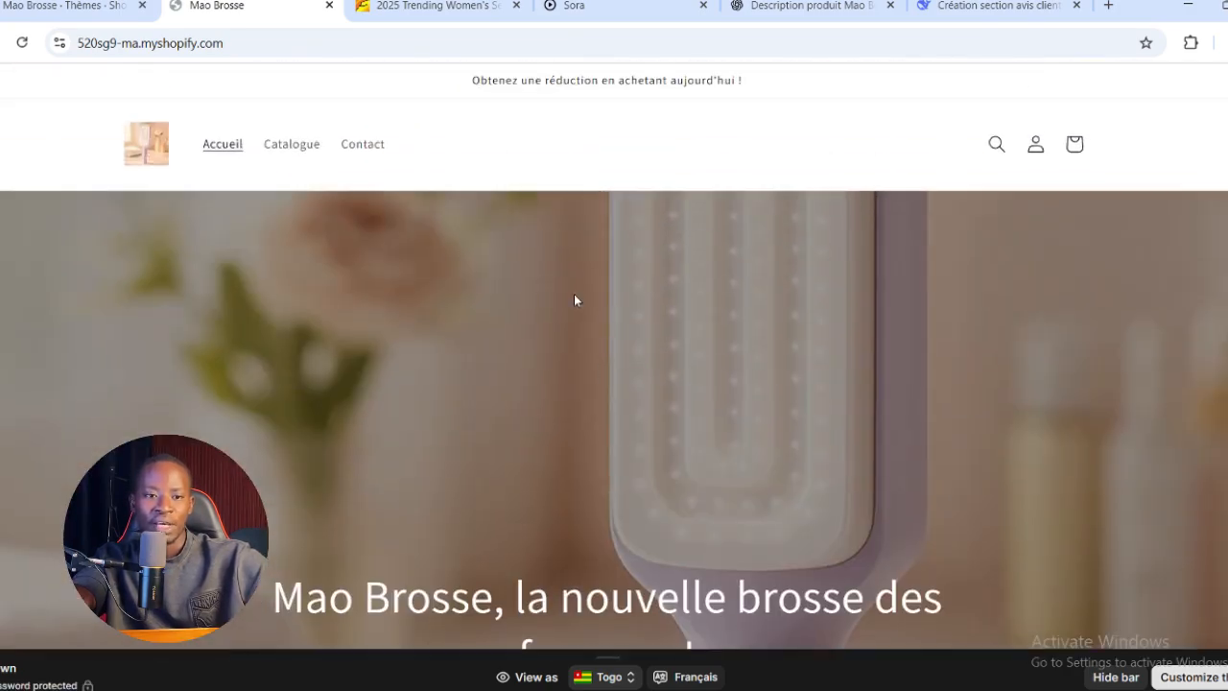
# Open the brush under "Nos produits" and review its product page down to the customer reviews
pyautogui.scroll(-6, 600, 318)
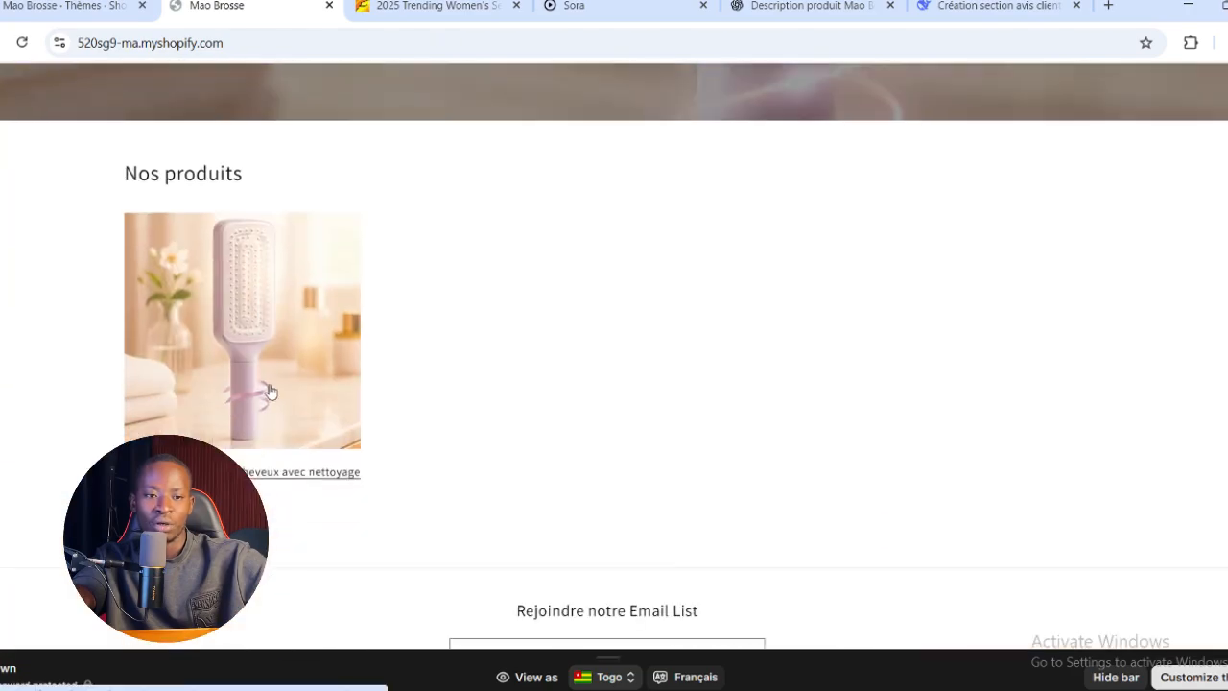
pyautogui.click(267, 370)
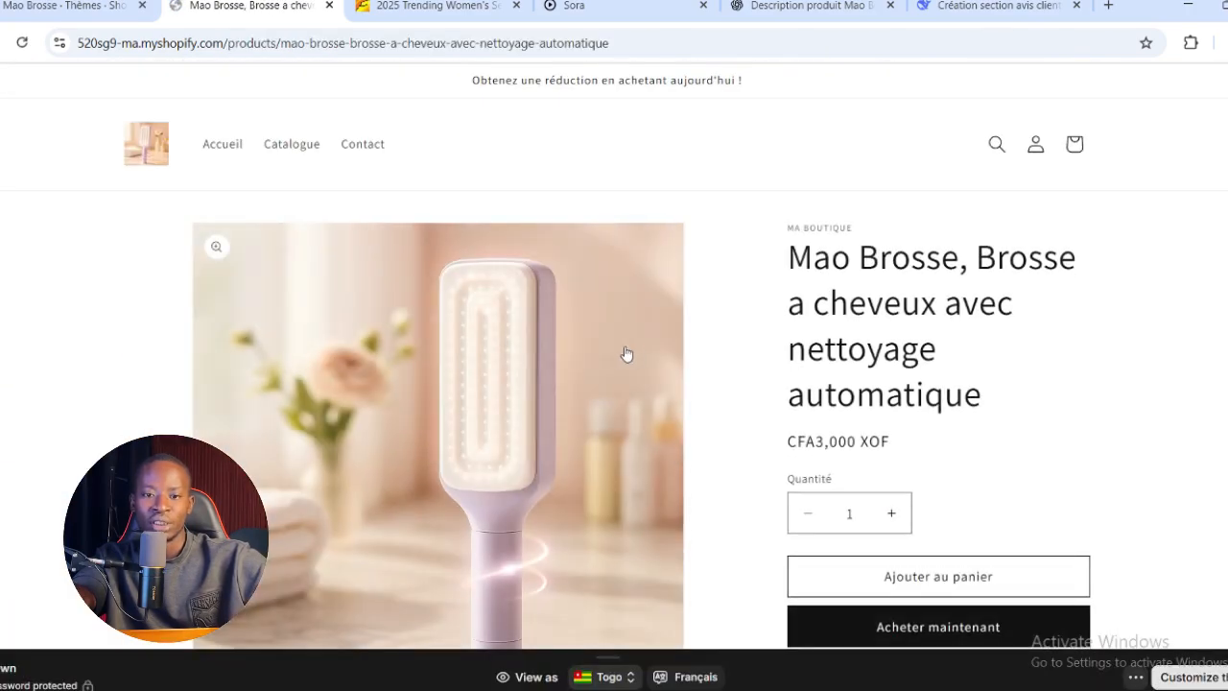
pyautogui.scroll(-5, 656, 407)
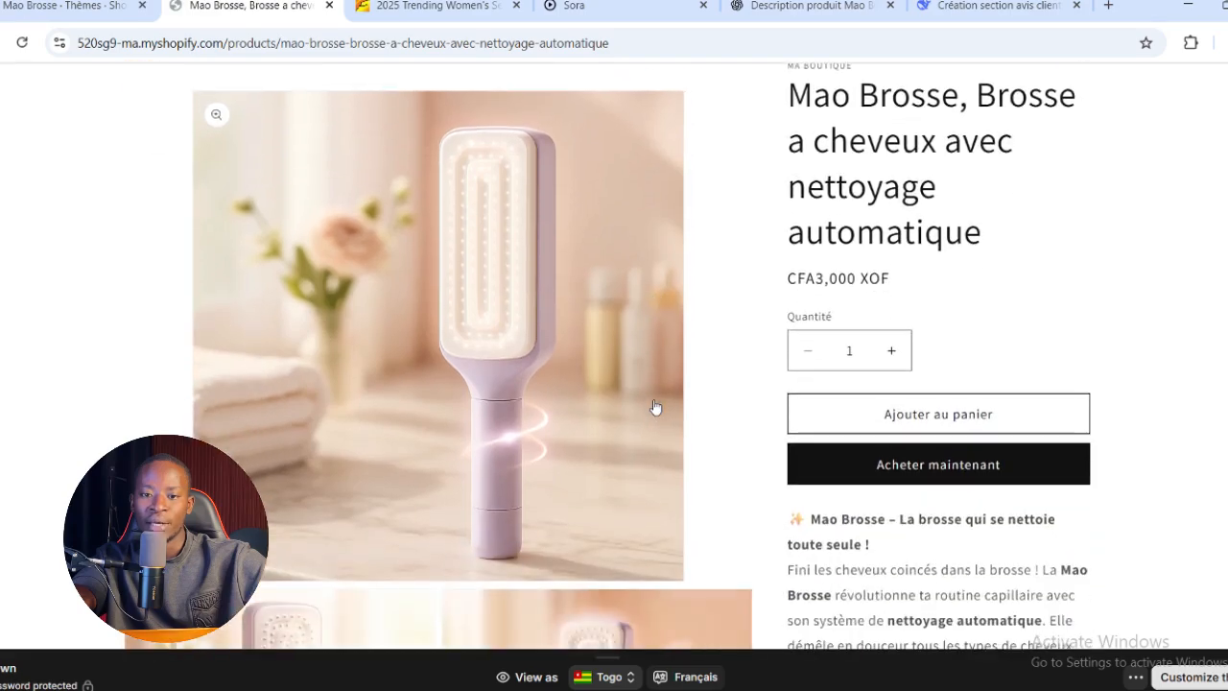
pyautogui.scroll(-10, 656, 407)
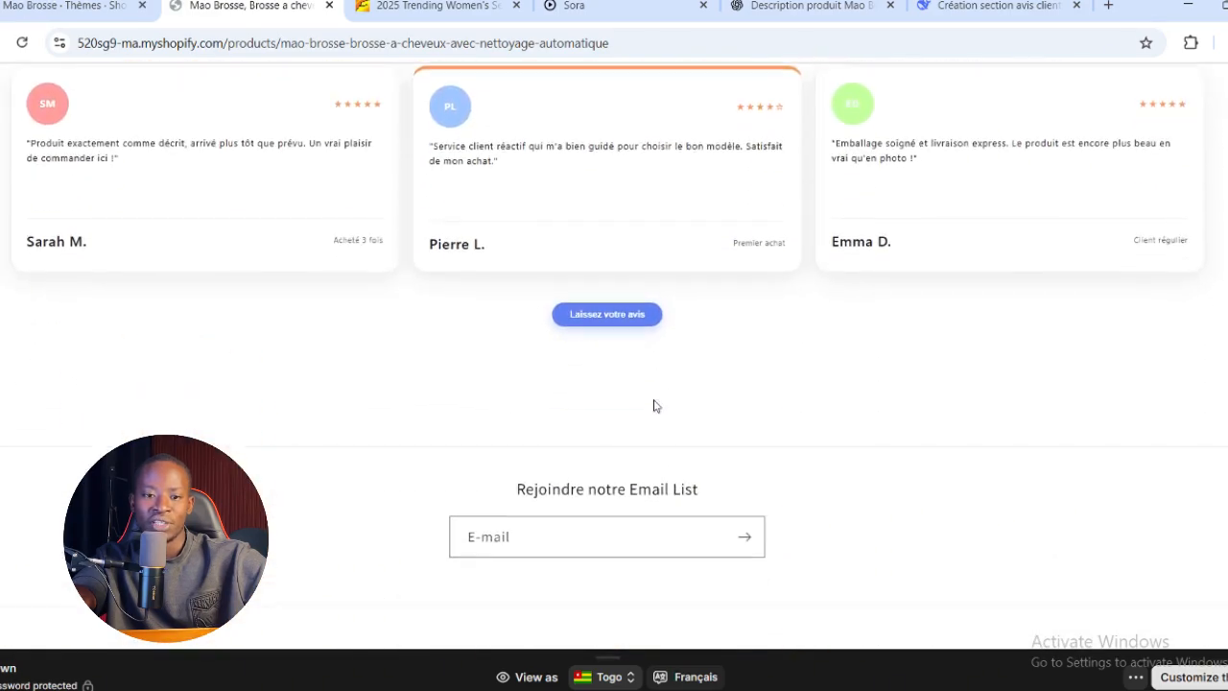
pyautogui.scroll(10, 654, 406)
pyautogui.scroll(4, 654, 406)
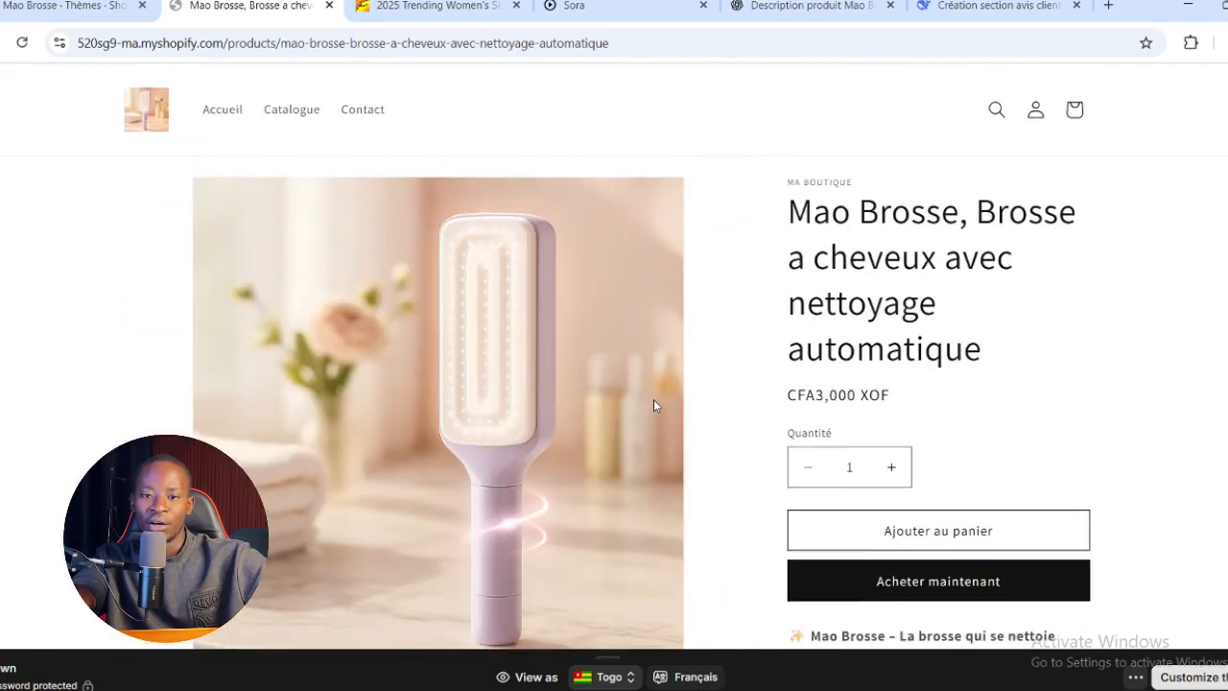
pyautogui.scroll(-1, 979, 530)
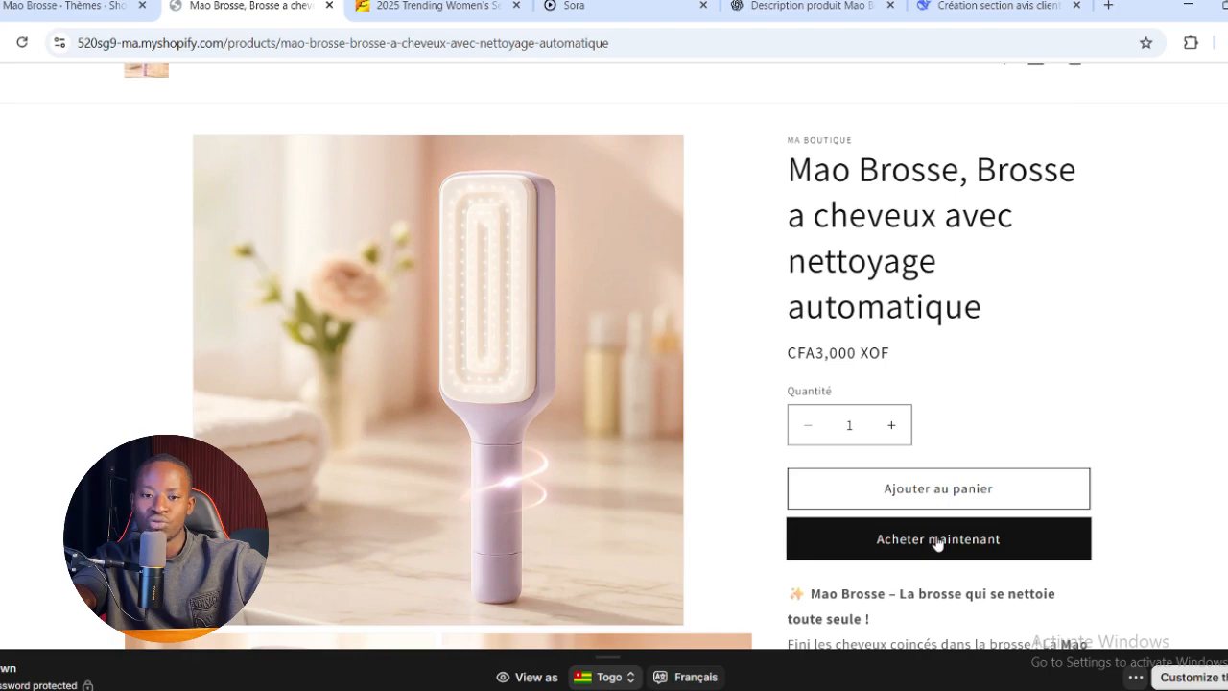
# Start an immediate purchase of one brush and fill in the checkout's contact e-mail, customer name and delivery address
pyautogui.click(938, 541)
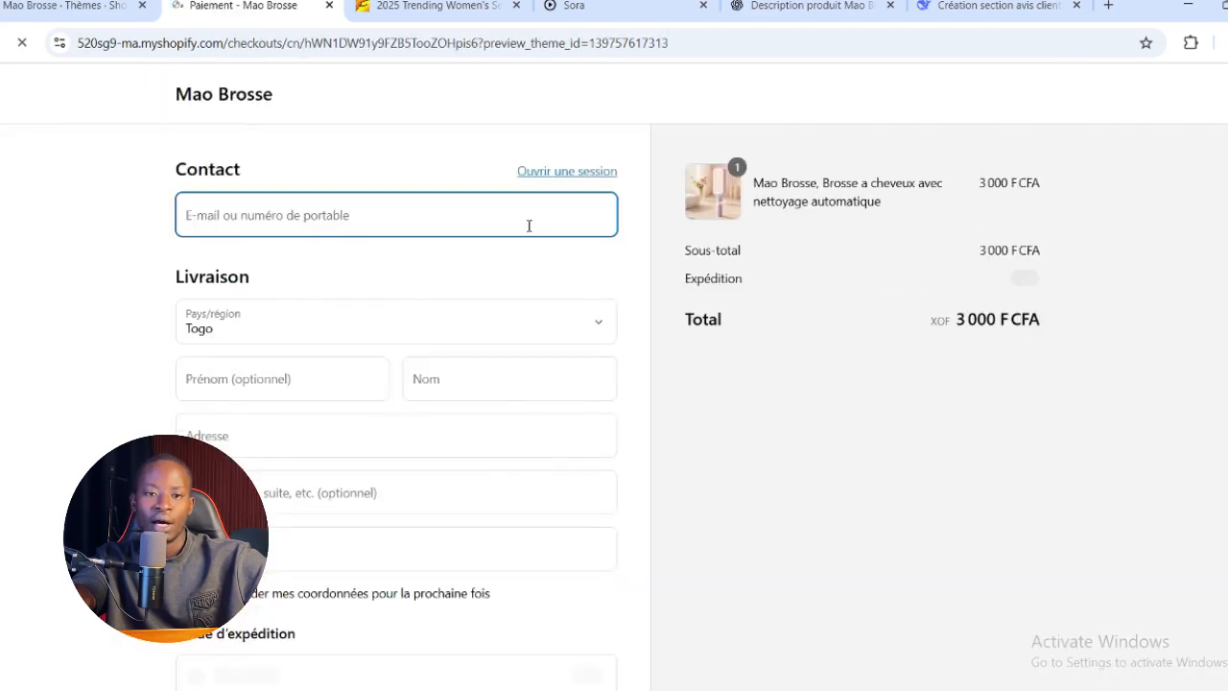
pyautogui.click(461, 222)
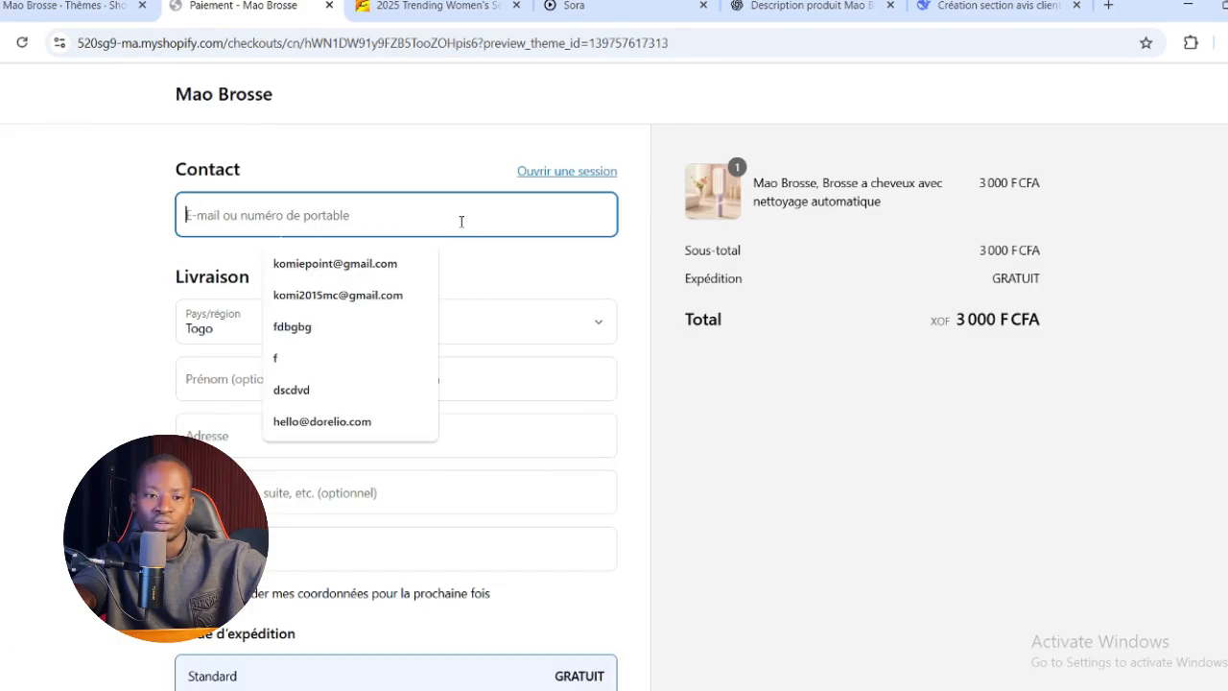
pyautogui.click(347, 293)
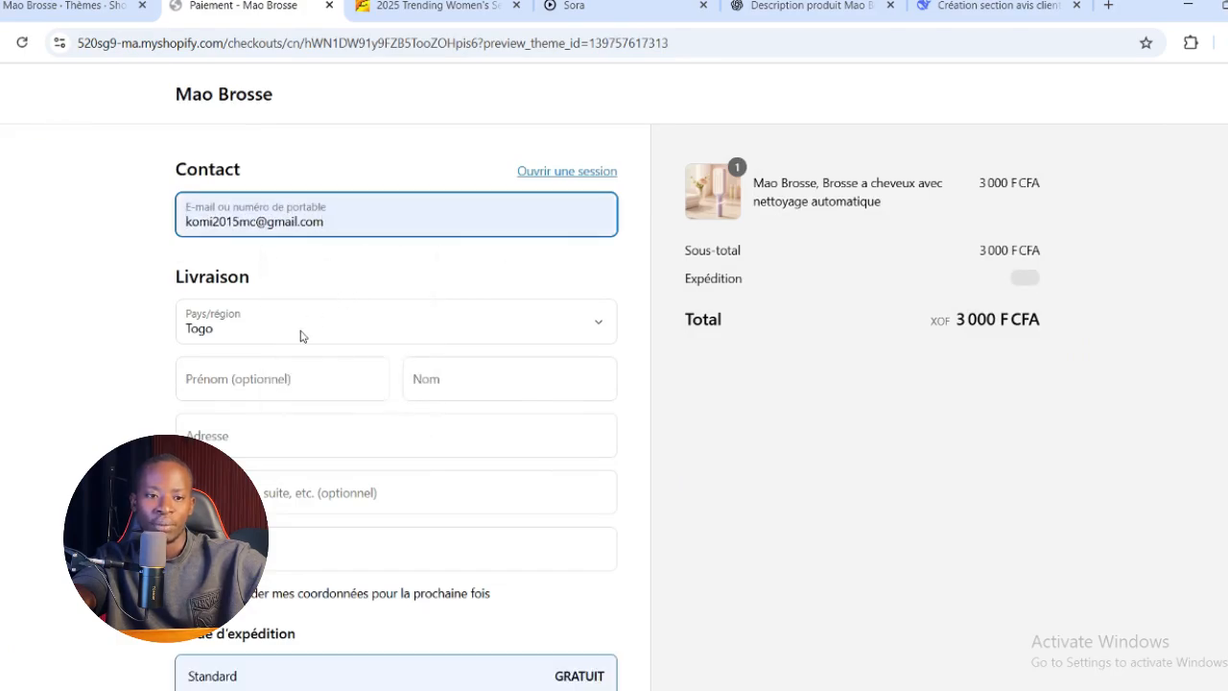
pyautogui.click(301, 375)
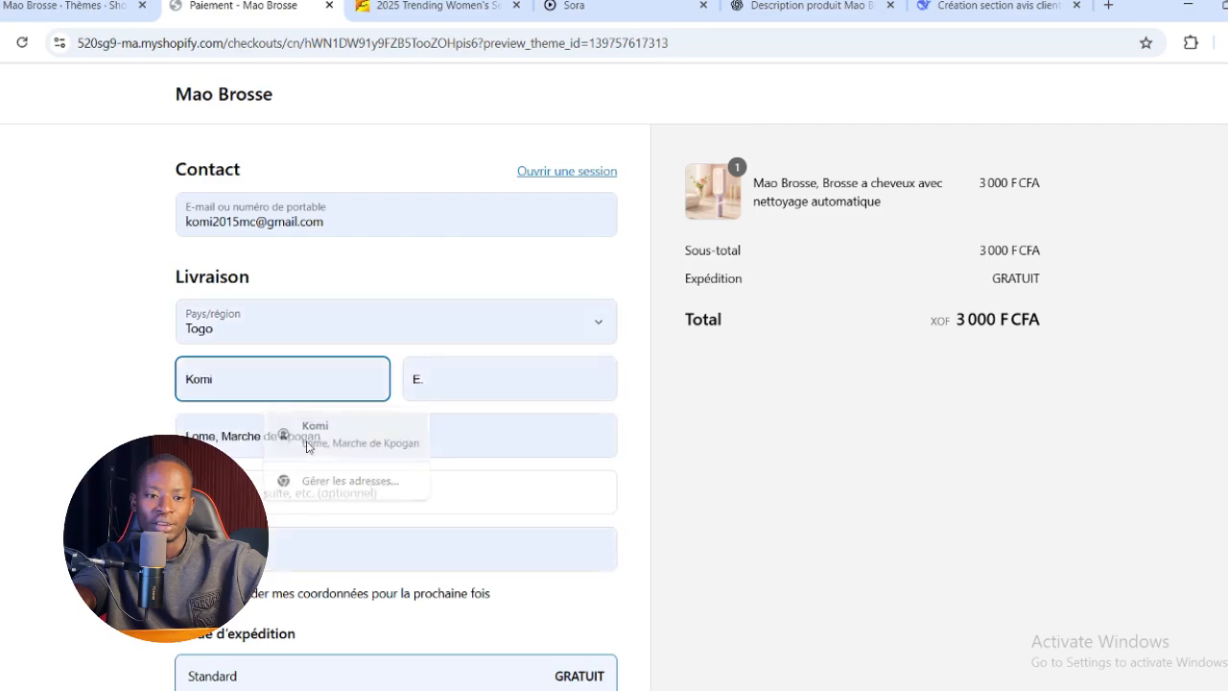
pyautogui.click(283, 439)
# Place the test order with standard shipping and payment on delivery, and close the order confirmation tab
pyautogui.scroll(-1, 320, 468)
pyautogui.scroll(-2, 321, 468)
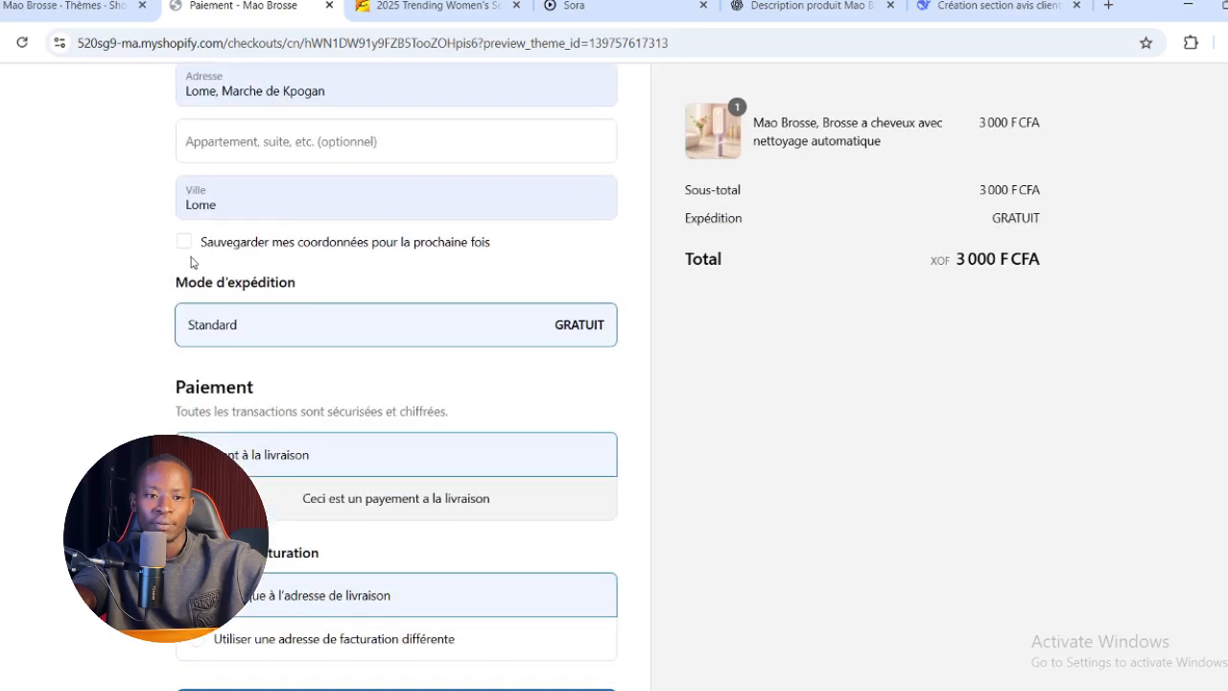
pyautogui.scroll(-1, 192, 263)
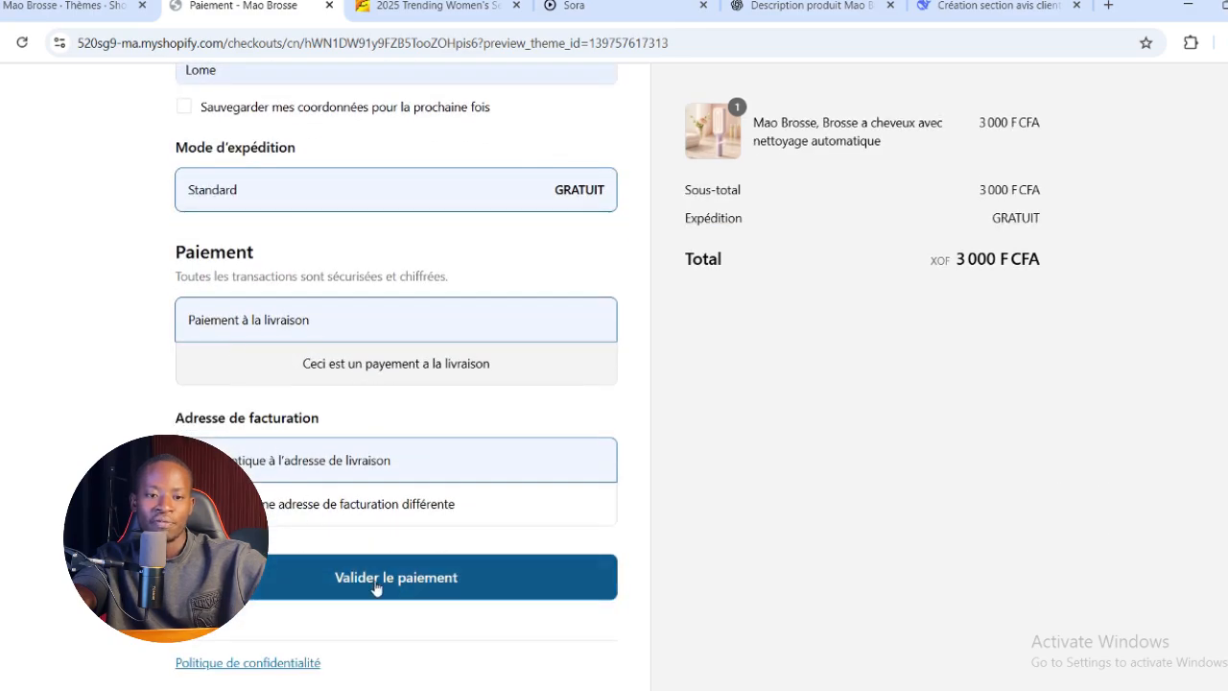
pyautogui.click(375, 589)
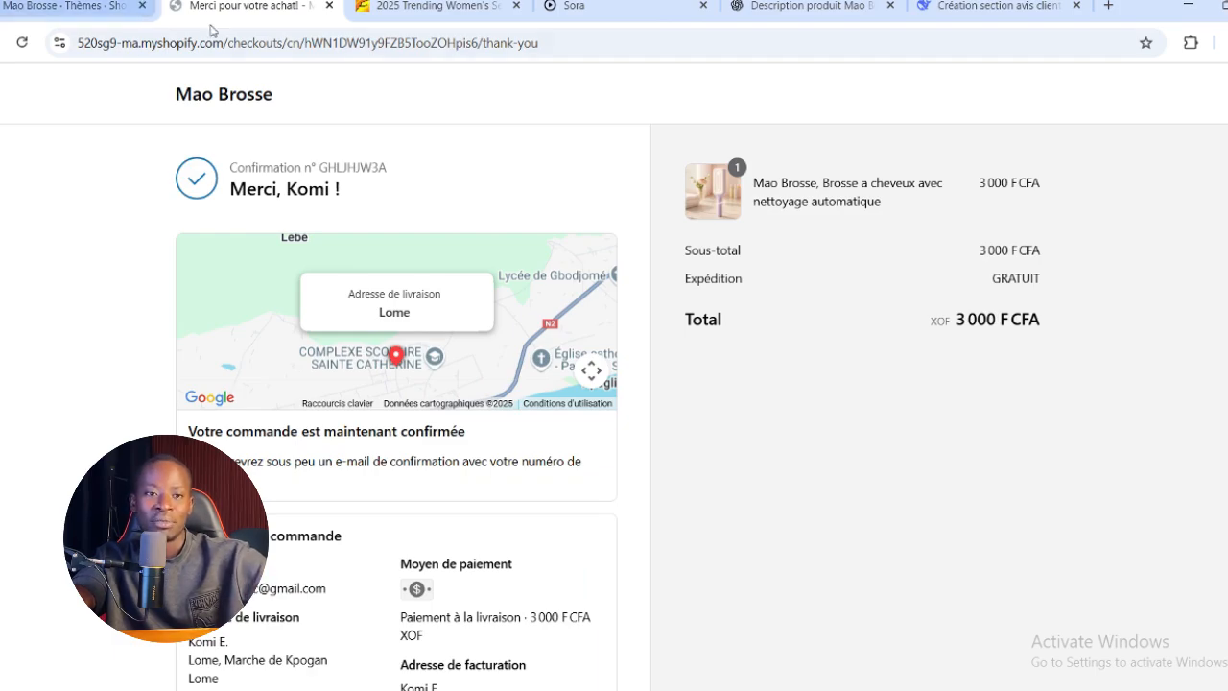
pyautogui.click(329, 6)
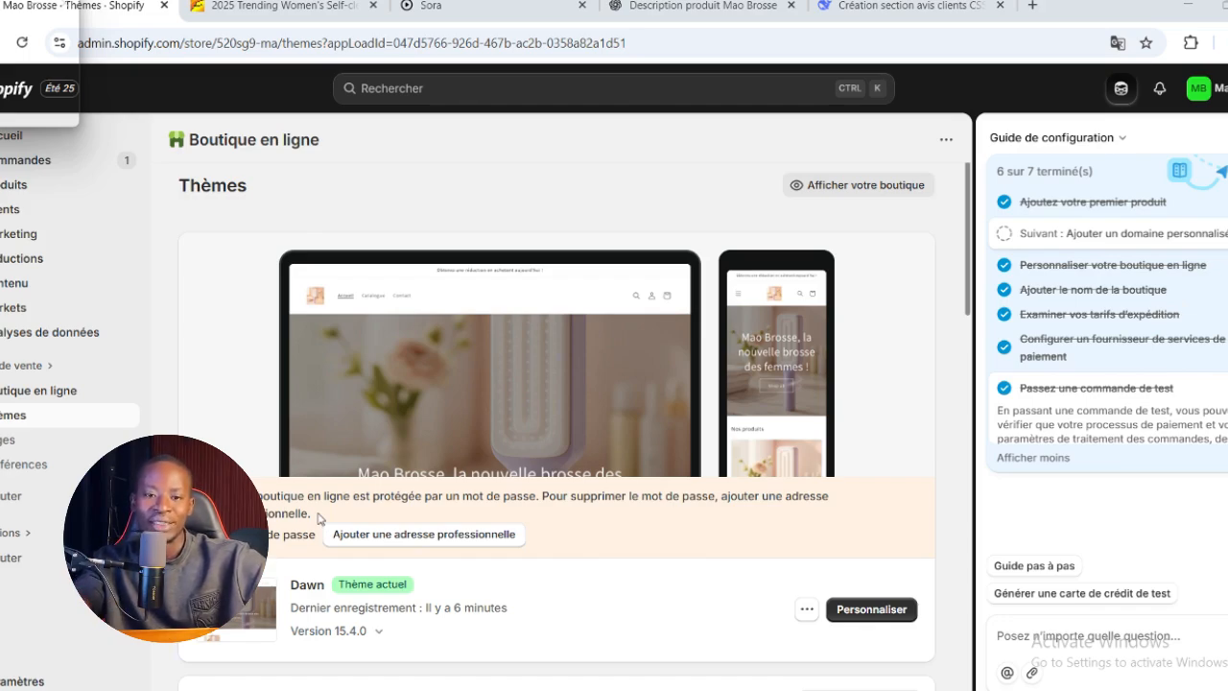
# Start adding the store's business address and enter Mao Brosse as the legal business name
pyautogui.click(457, 535)
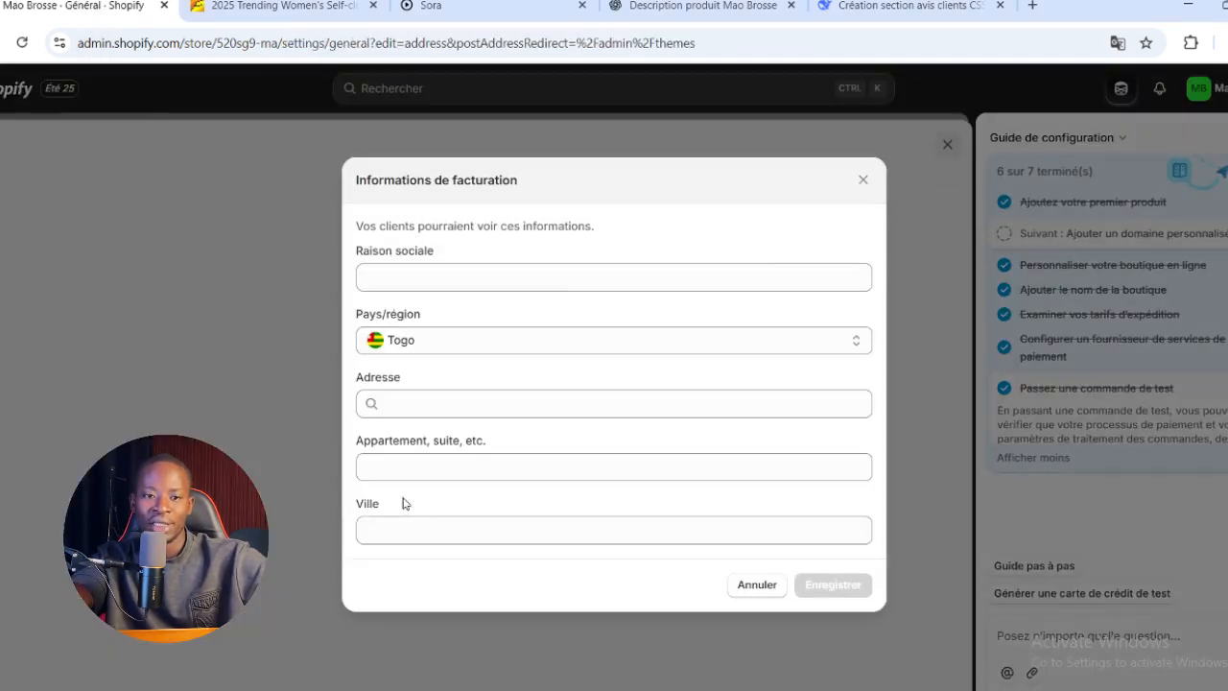
pyautogui.click(561, 274)
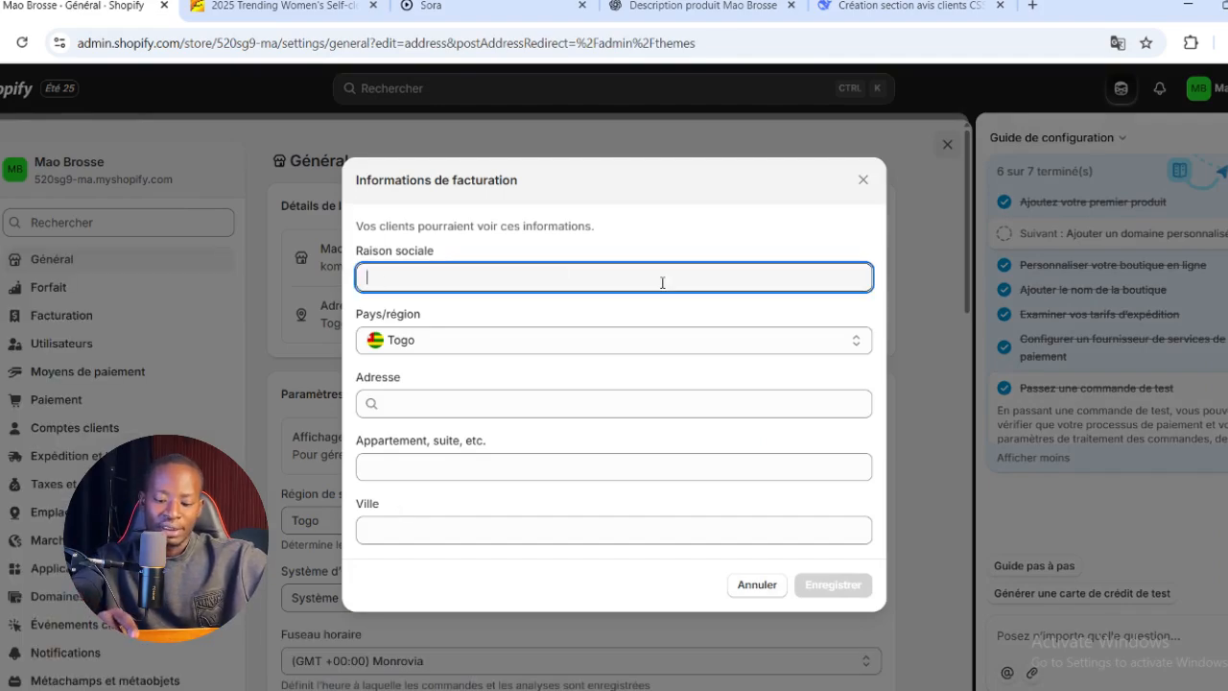
pyautogui.write('Mao Brosse')
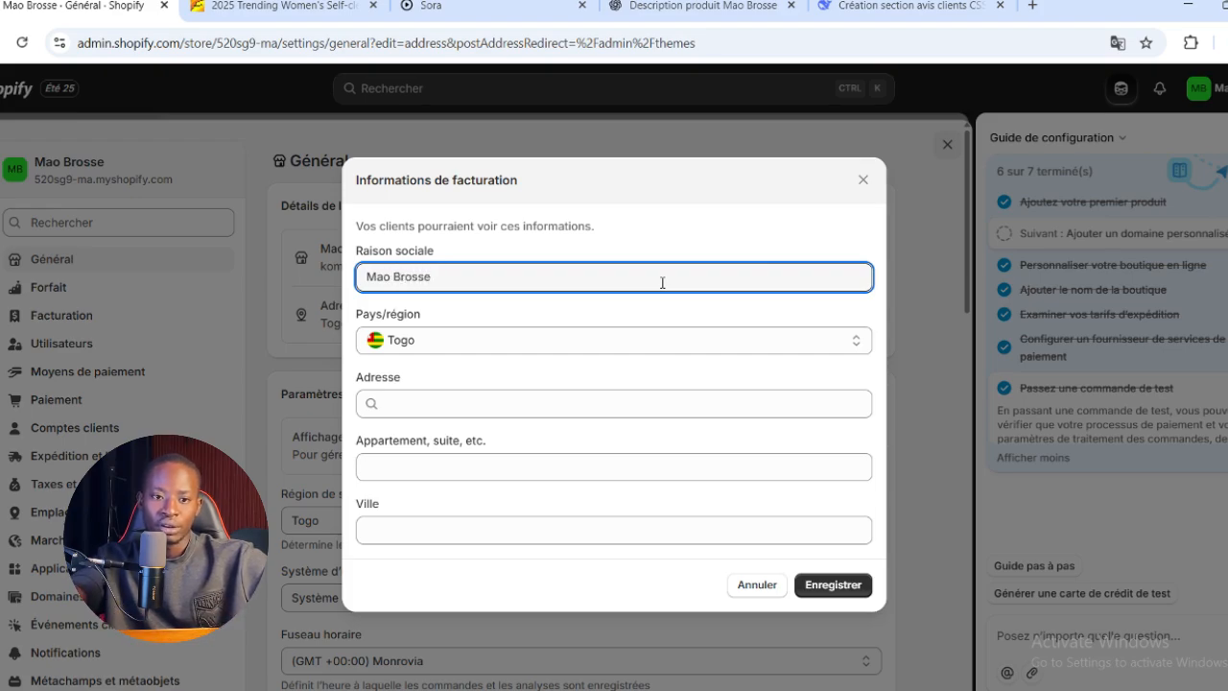
# Fill in the business's address and city from the matching address suggestion, leave the apartment line empty, and save the billing information
pyautogui.click(595, 403)
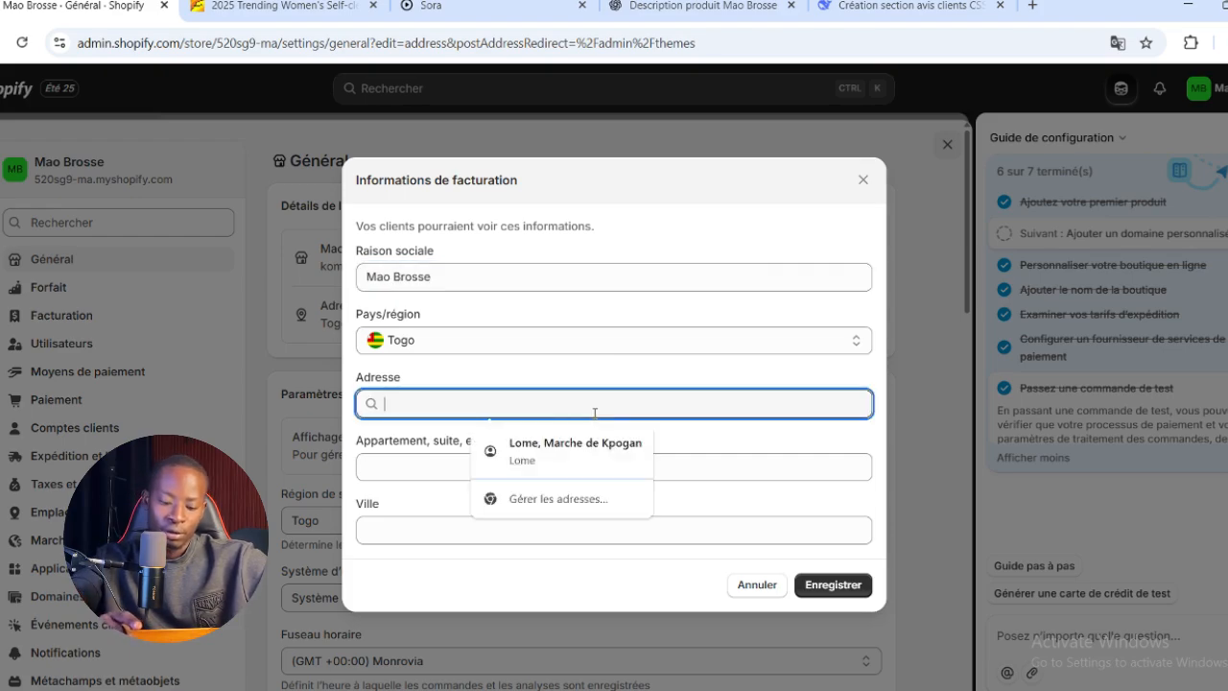
pyautogui.write('Lome,')
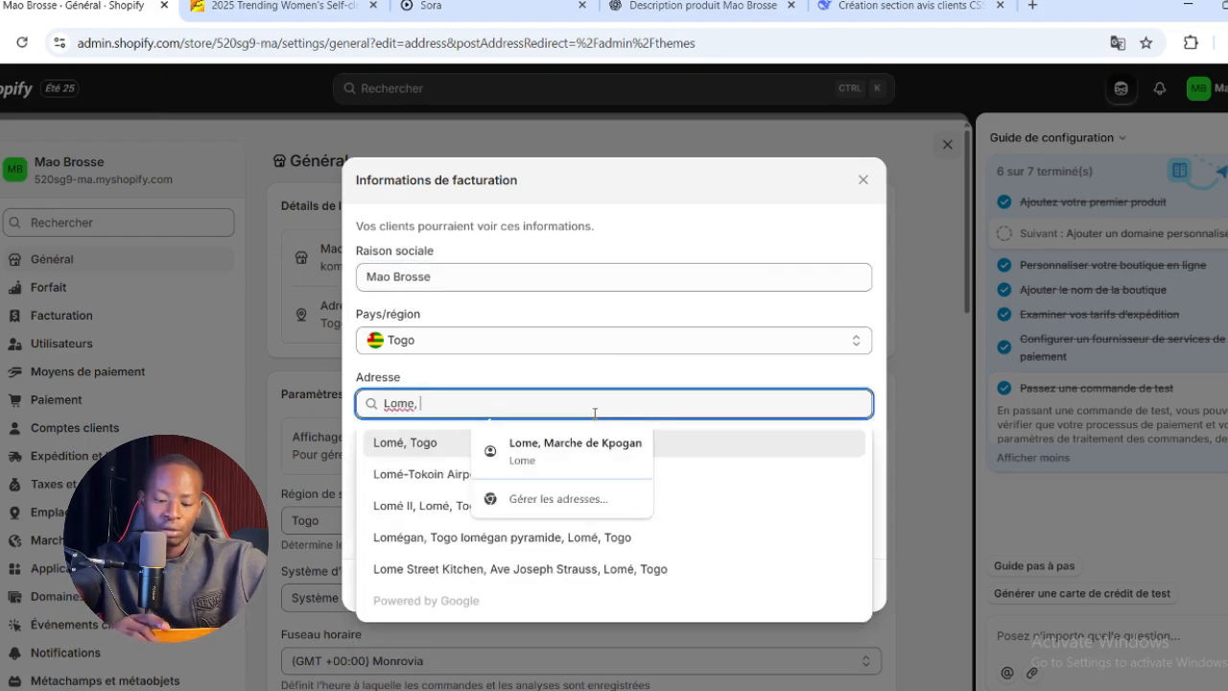
pyautogui.write(' Togo')
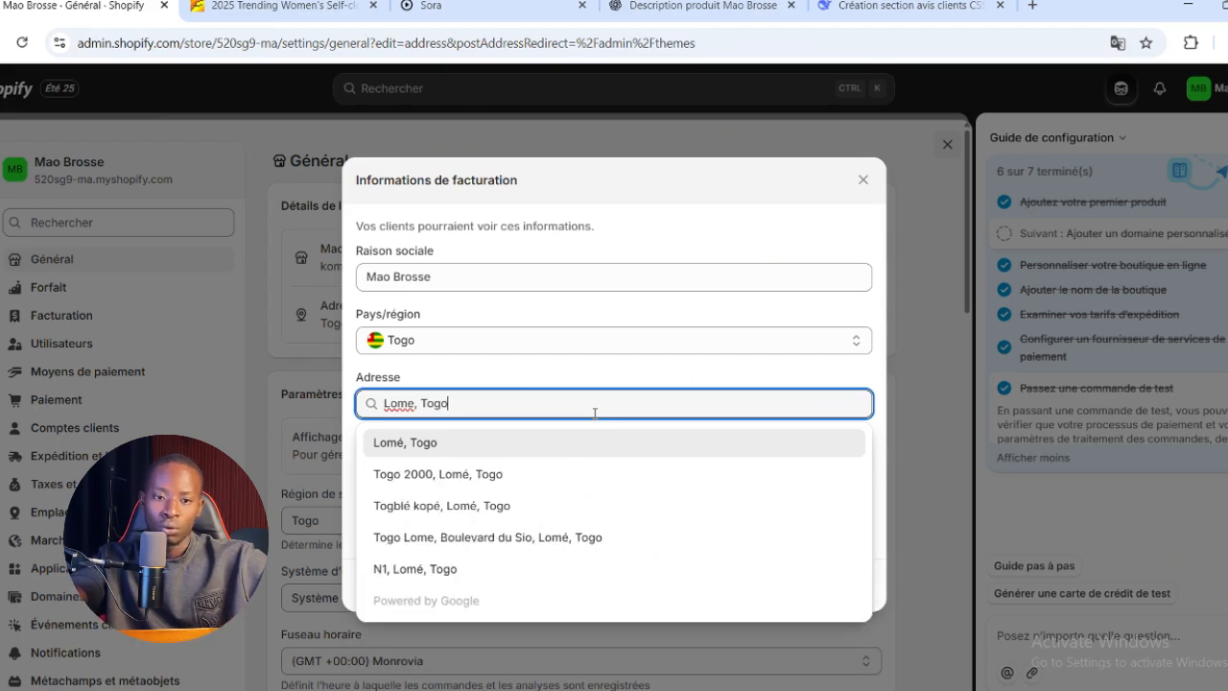
pyautogui.click(658, 443)
pyautogui.click(585, 469)
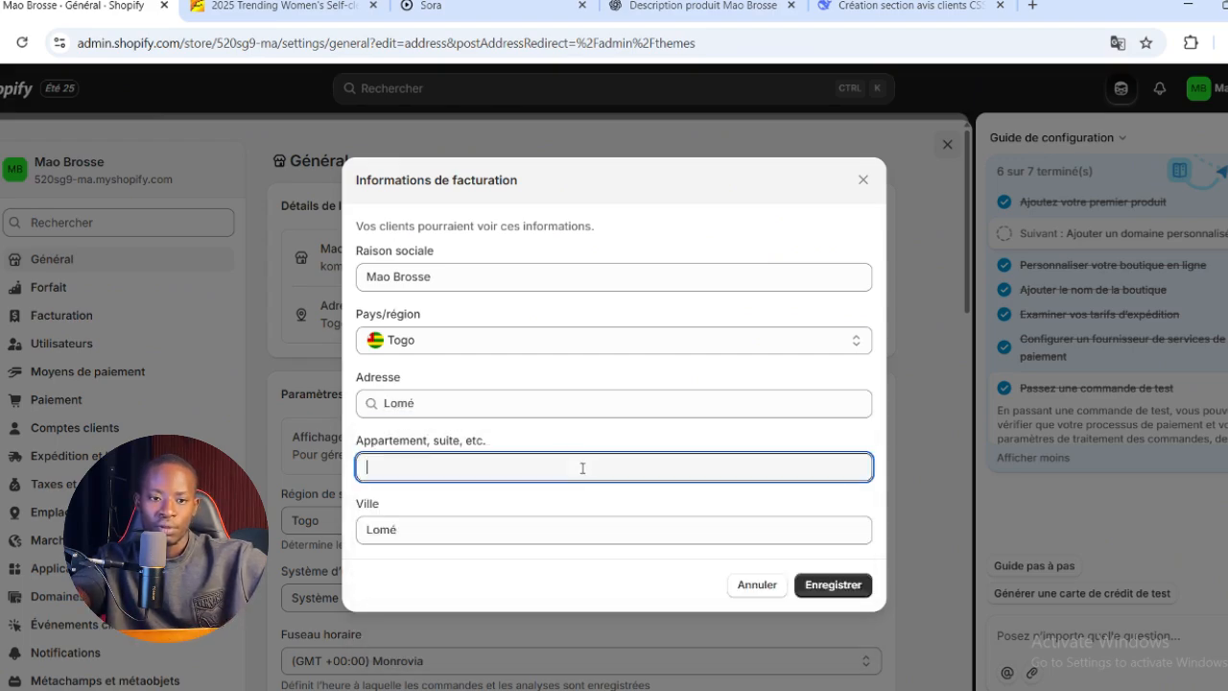
pyautogui.click(846, 591)
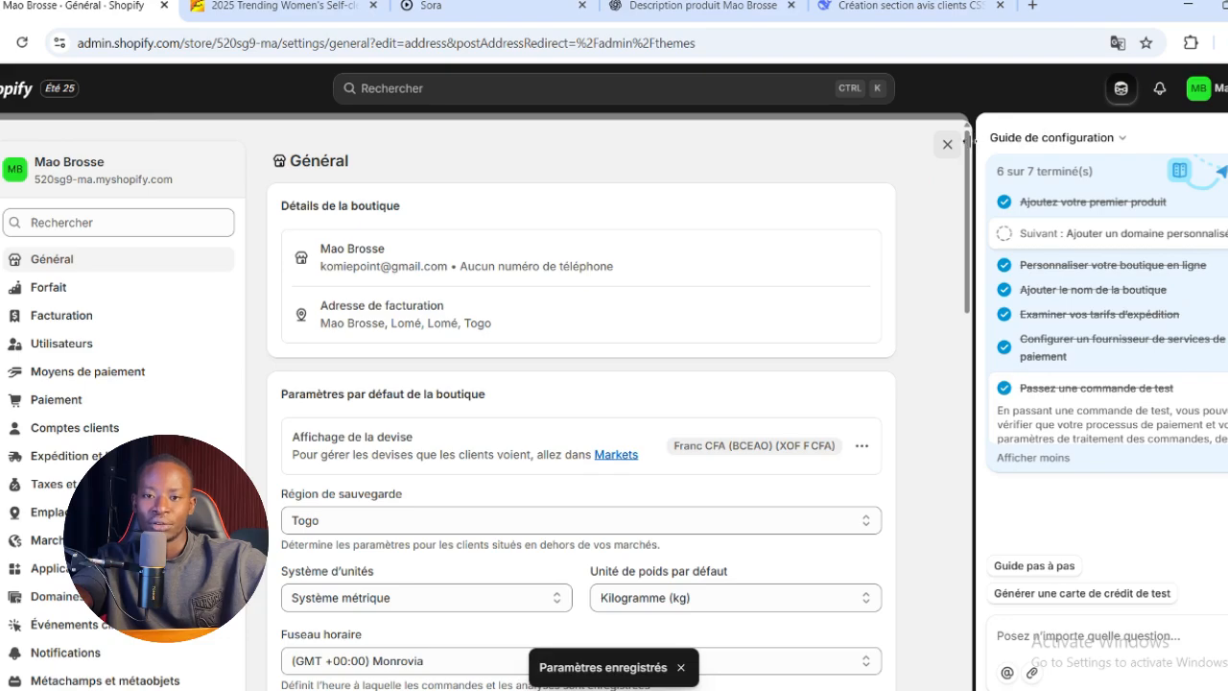
# Close the general settings and disable the online store's password protection on the themes page
pyautogui.click(947, 146)
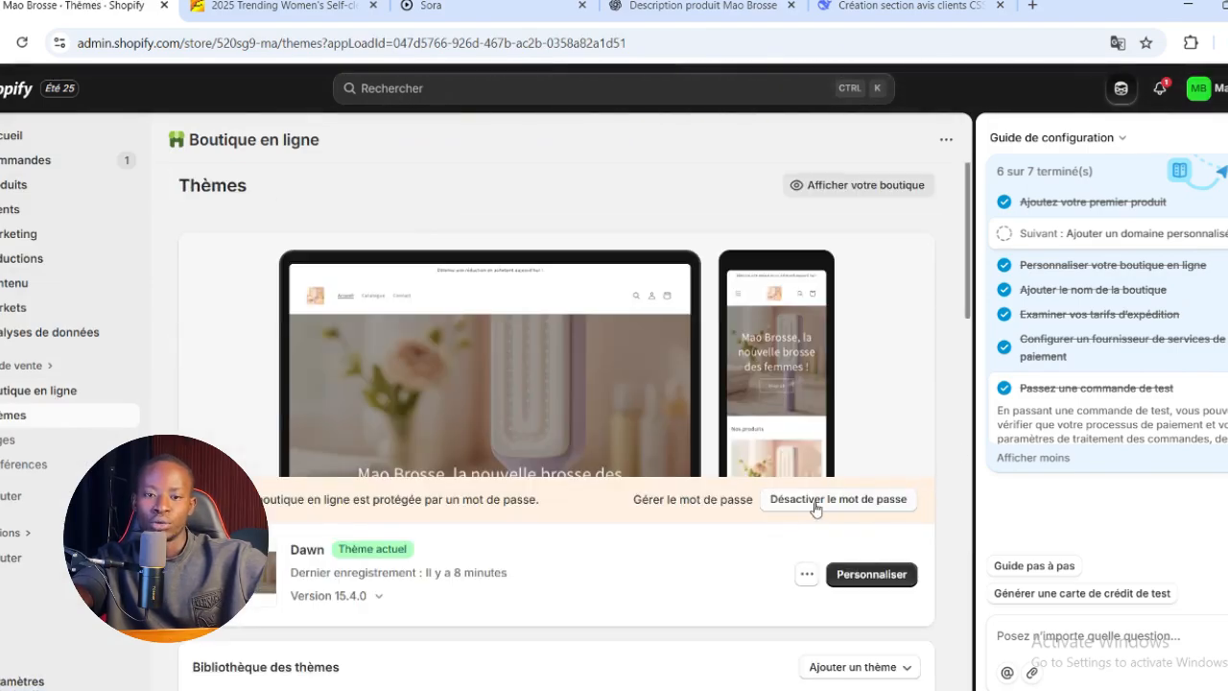
pyautogui.click(875, 506)
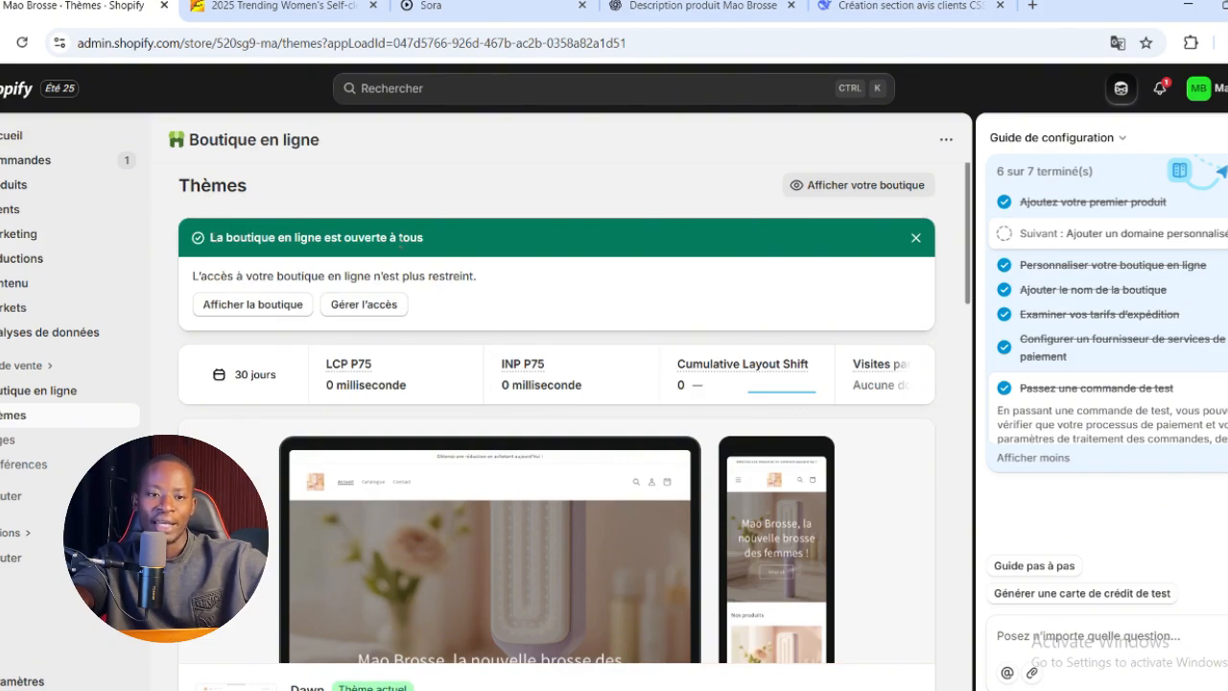
# View the public storefront, open the brush from the catalogue, and look through its product page down to the customer reviews
pyautogui.click(804, 184)
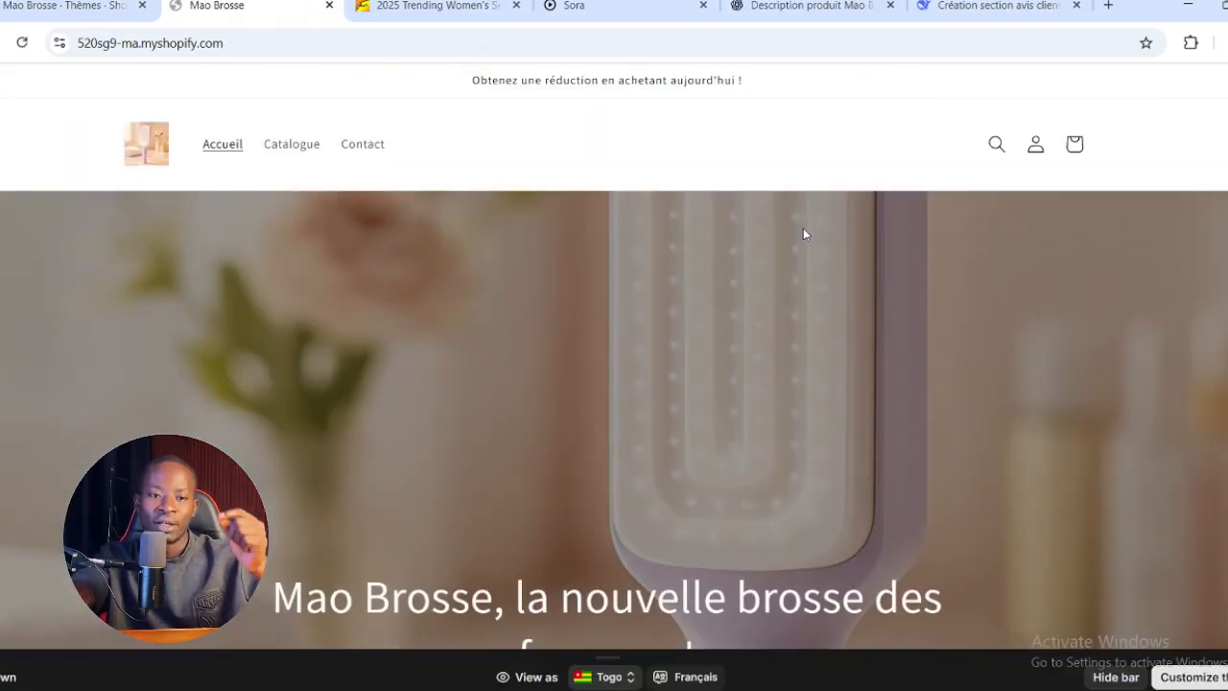
pyautogui.click(317, 147)
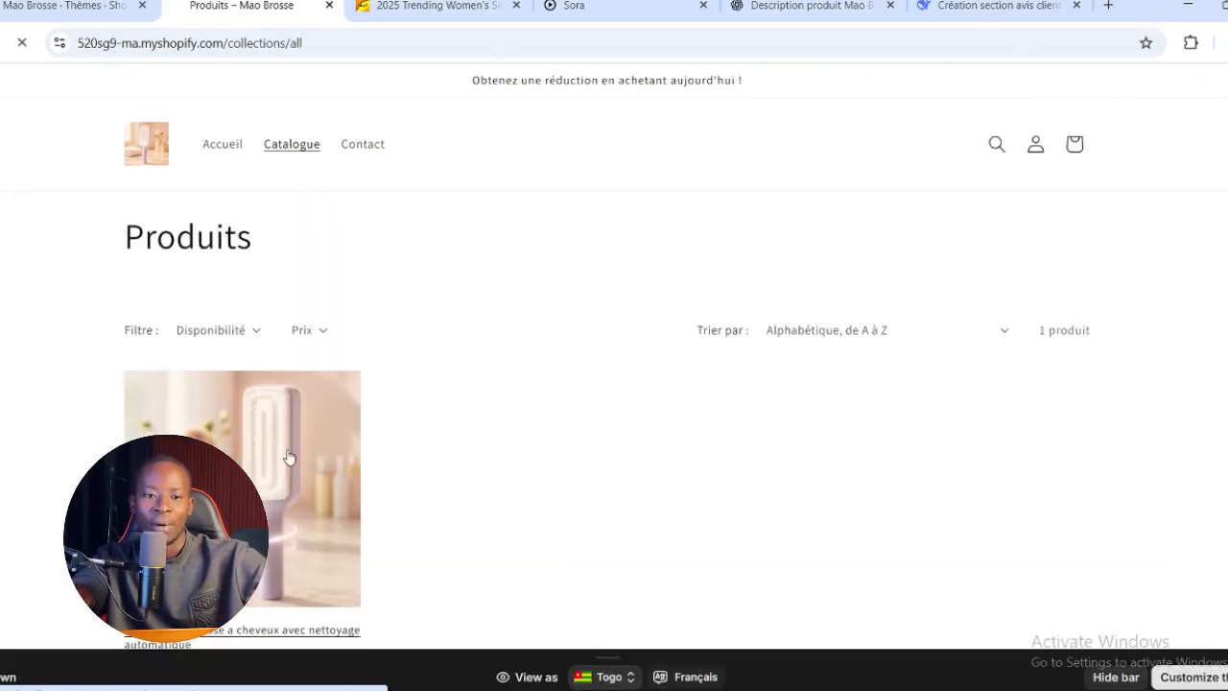
pyautogui.click(289, 457)
pyautogui.scroll(-5, 288, 458)
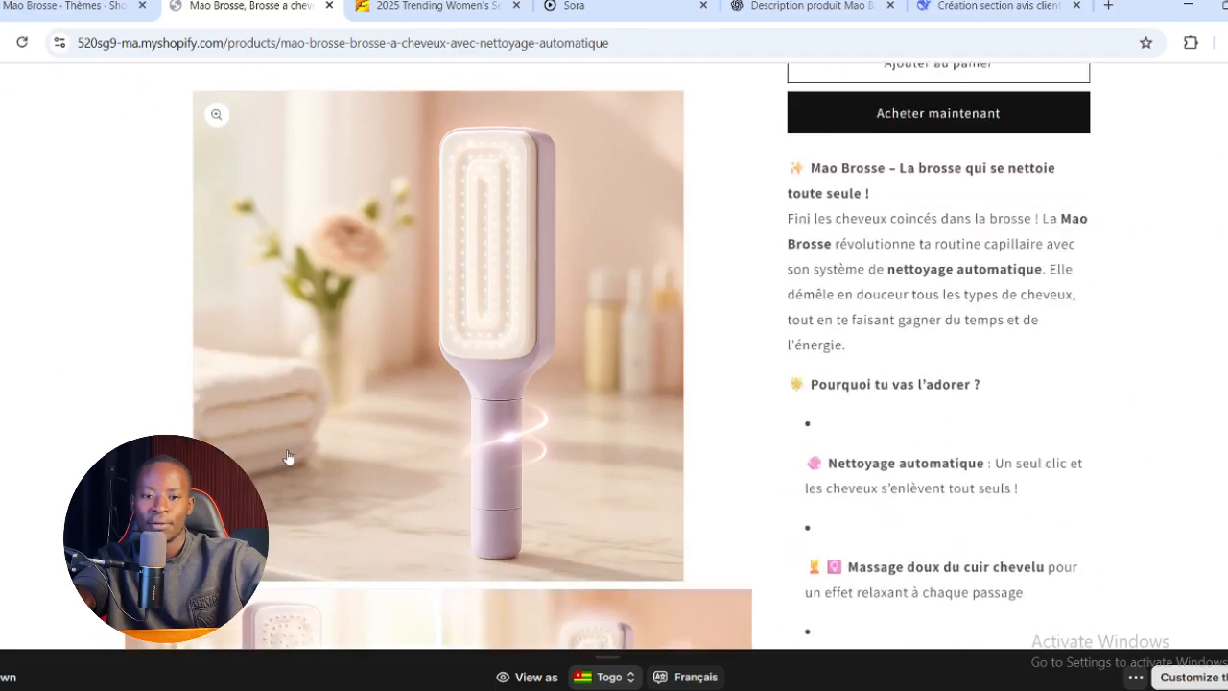
pyautogui.scroll(-15, 288, 457)
pyautogui.scroll(5, 288, 457)
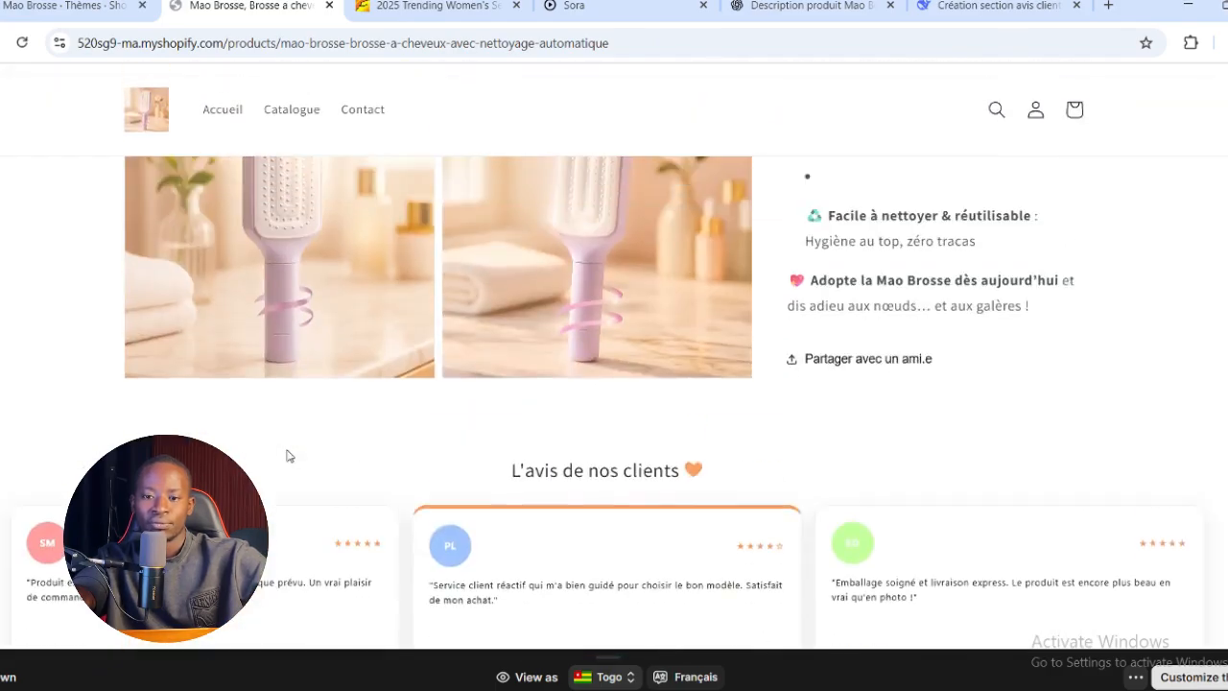
pyautogui.scroll(8, 288, 457)
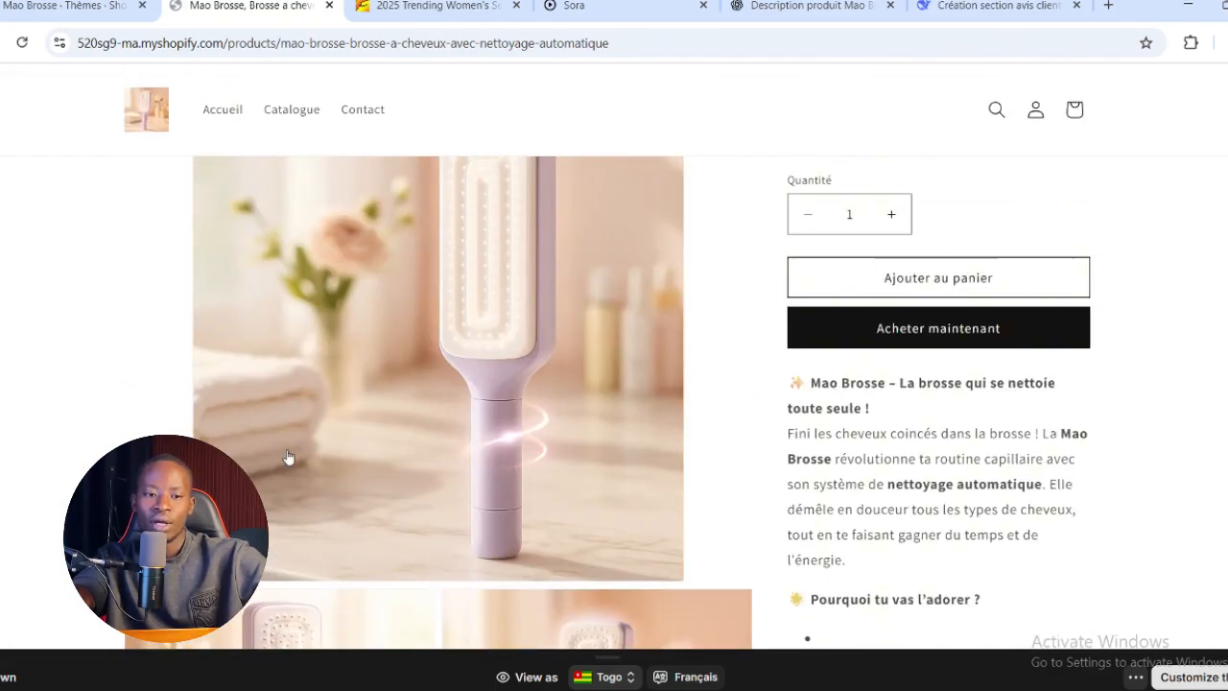